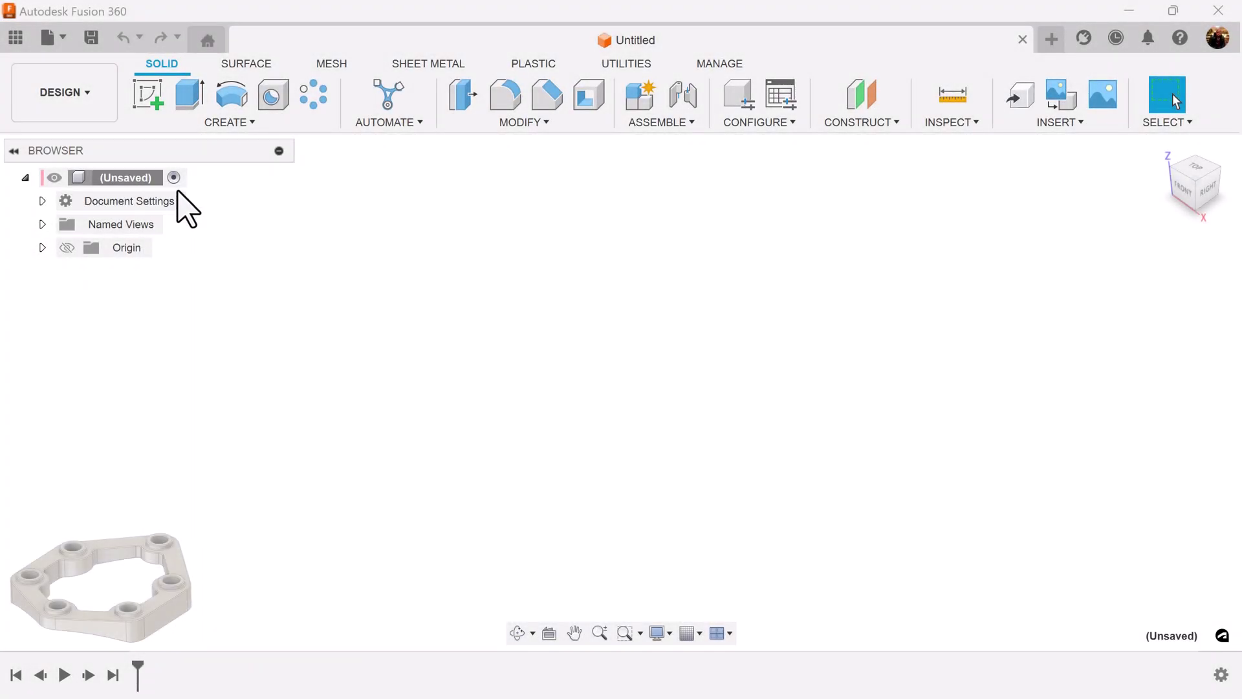
Create a new component named Gasket and switch to the top view.
{"action": "double_click", "coordinate": [1132, 364]}
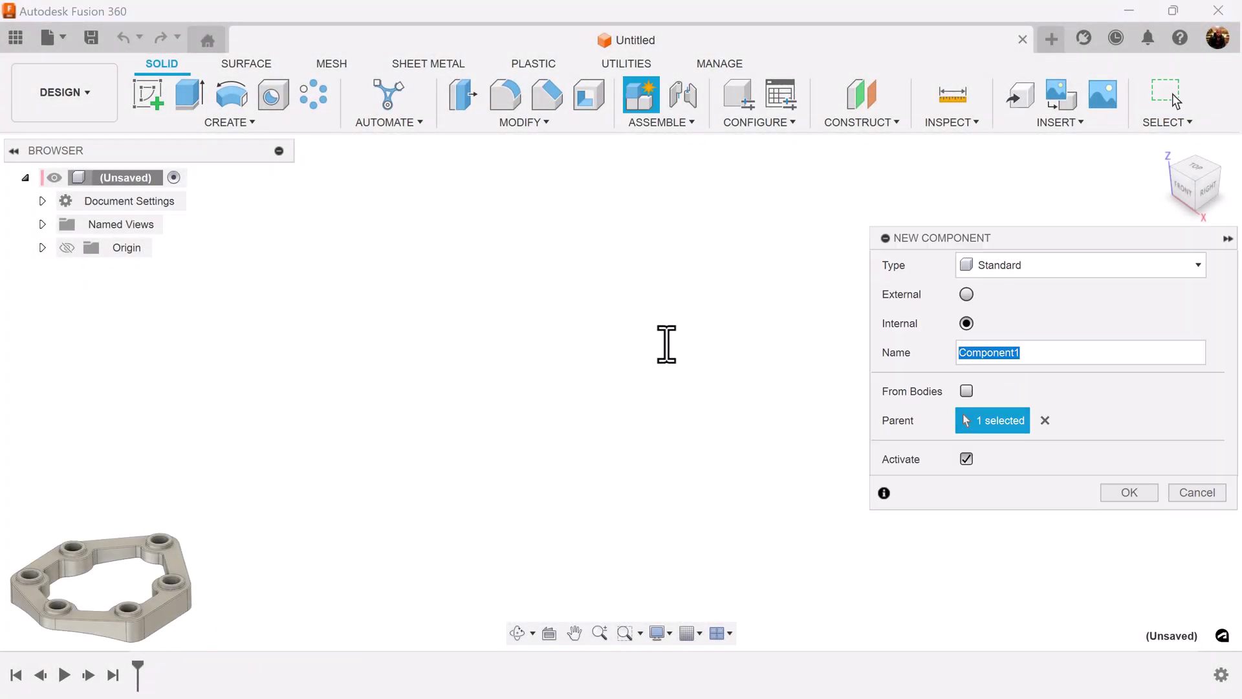
{"action": "key", "text": "Return"}
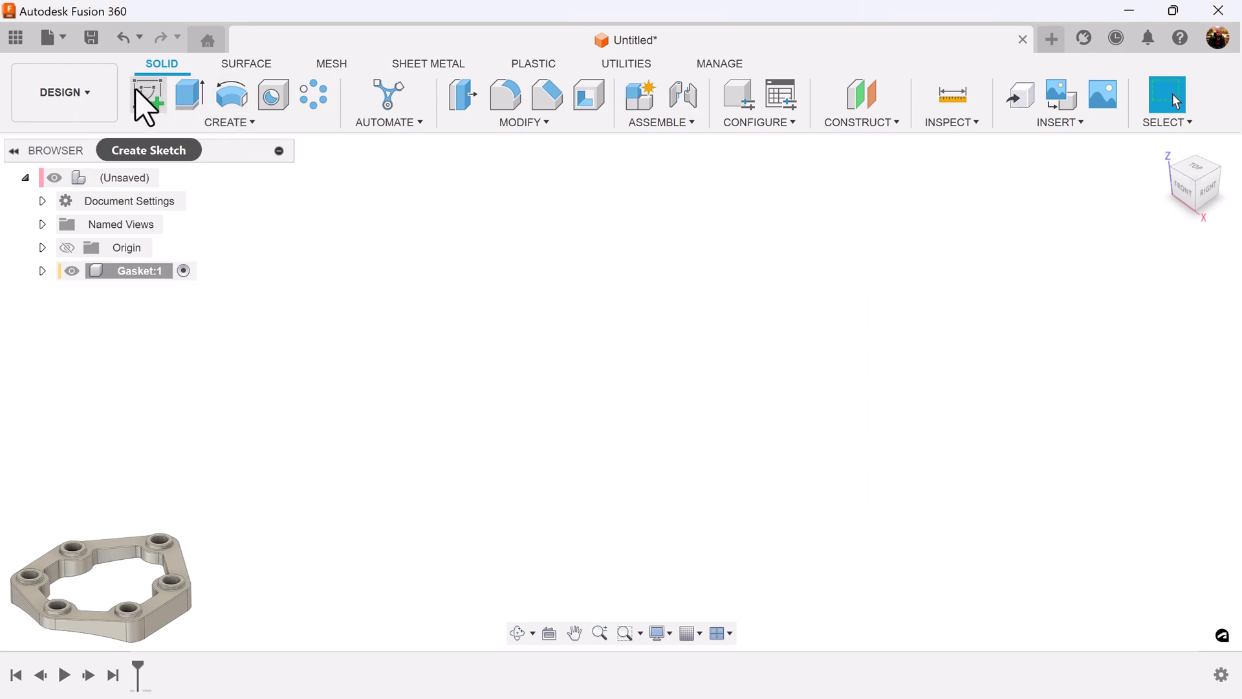
{"action": "left_click", "coordinate": [1193, 174]}
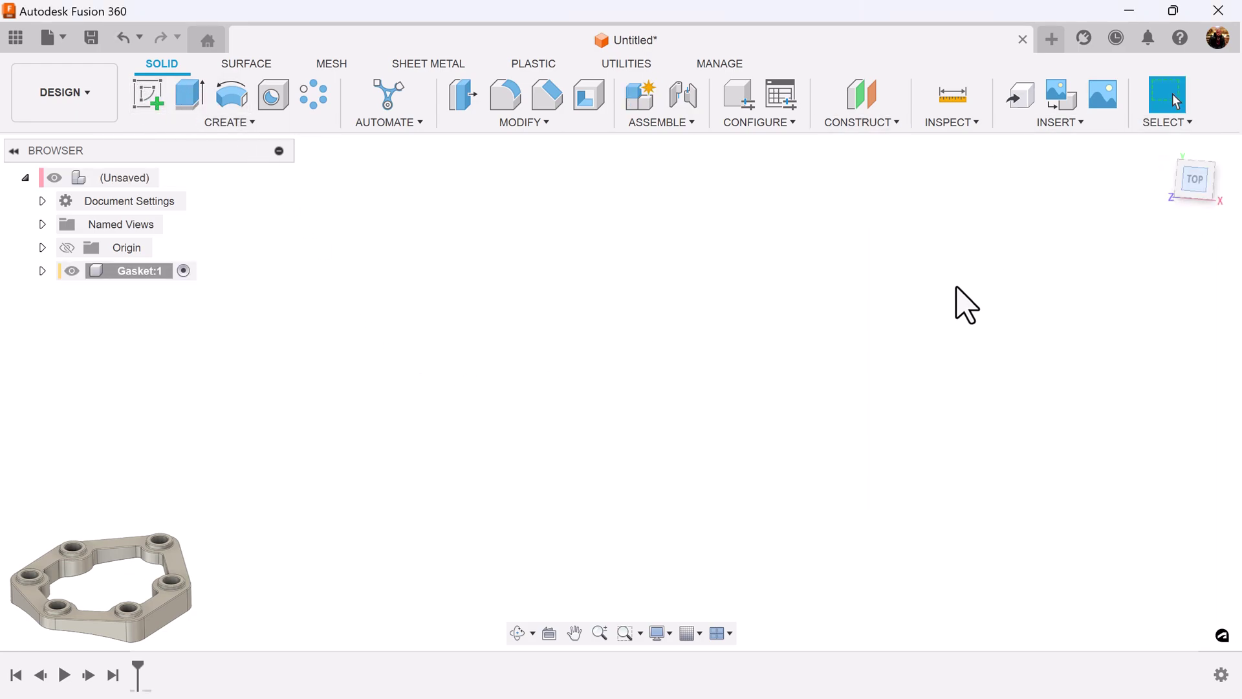
Start a new sketch on the XY plane.
{"action": "left_click", "coordinate": [136, 102]}
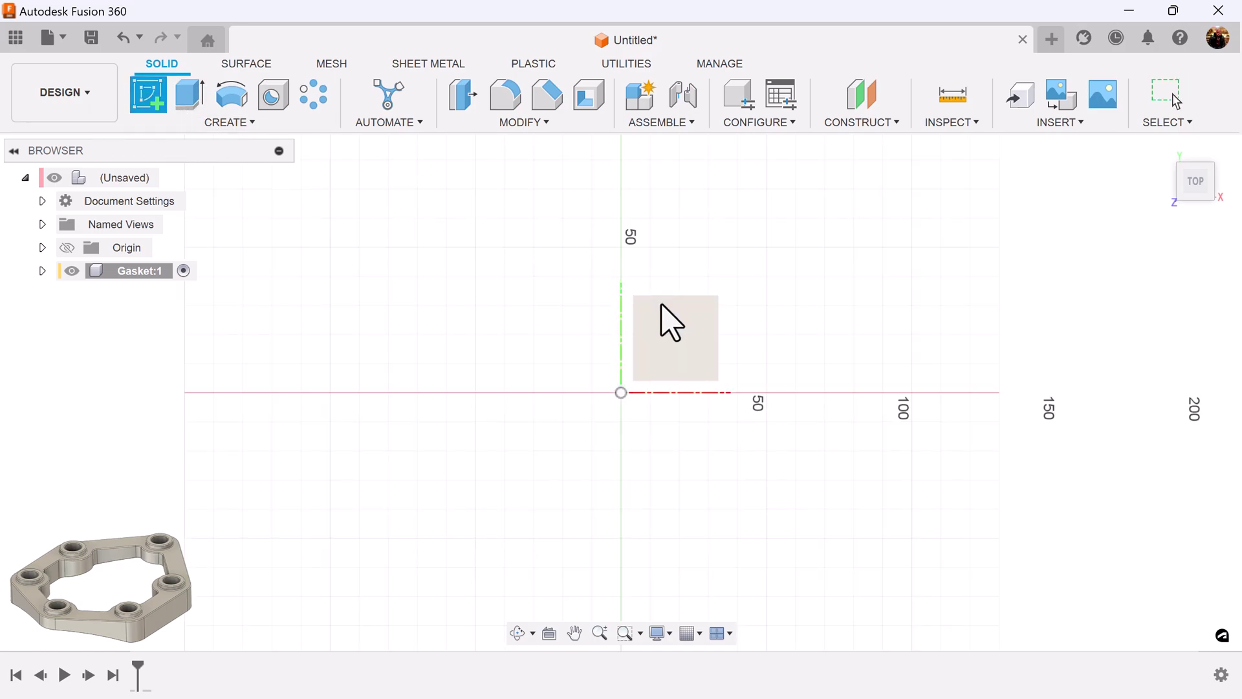
{"action": "left_click", "coordinate": [676, 366]}
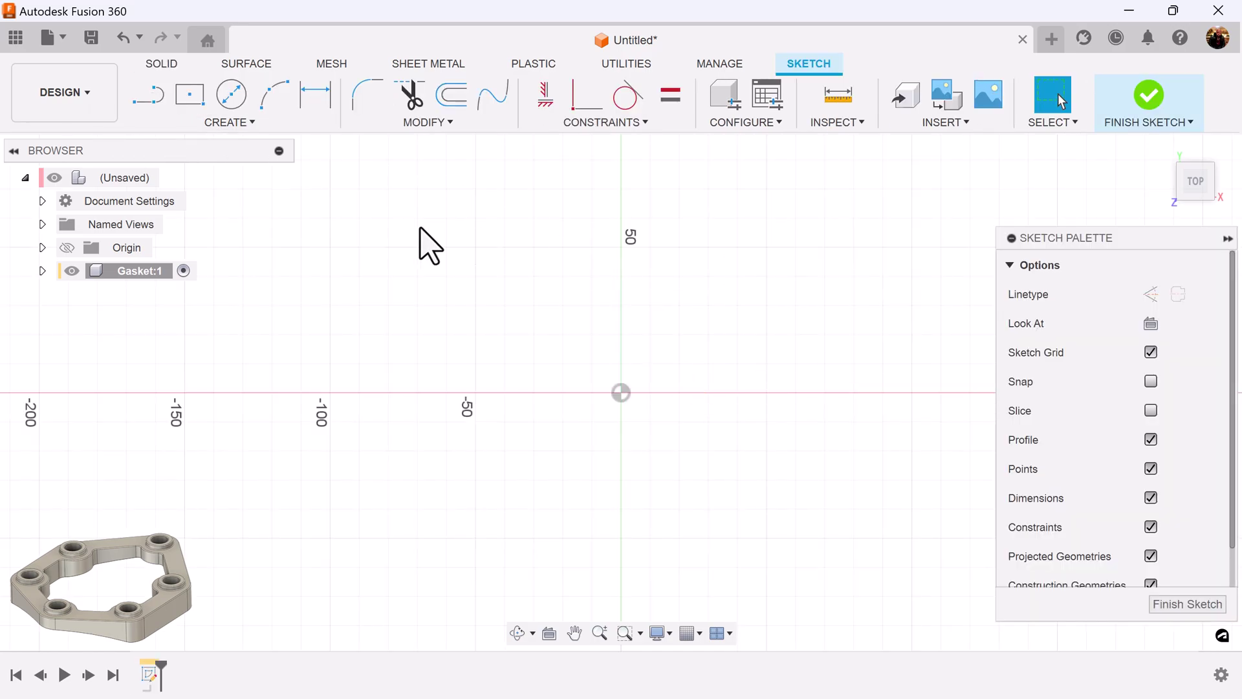
{"action": "left_click", "coordinate": [241, 123]}
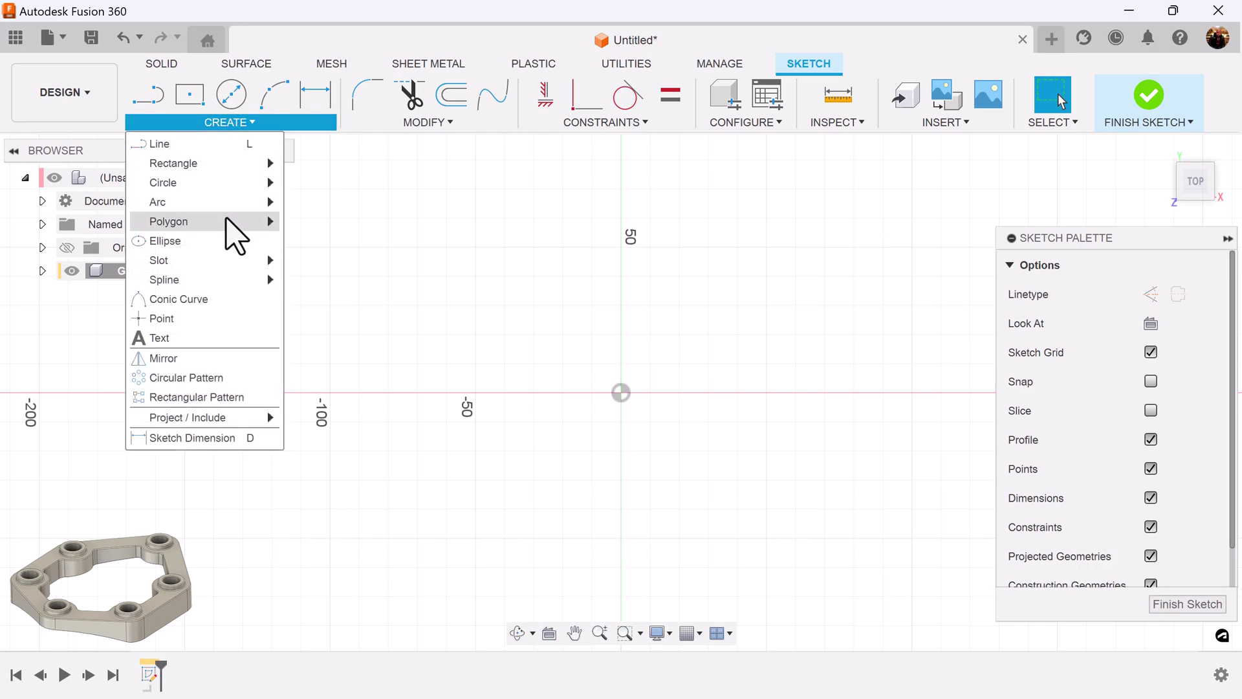
Draw a circumscribed hexagon centred on the origin.
{"action": "mouse_move", "coordinate": [227, 221]}
{"action": "left_click", "coordinate": [349, 221]}
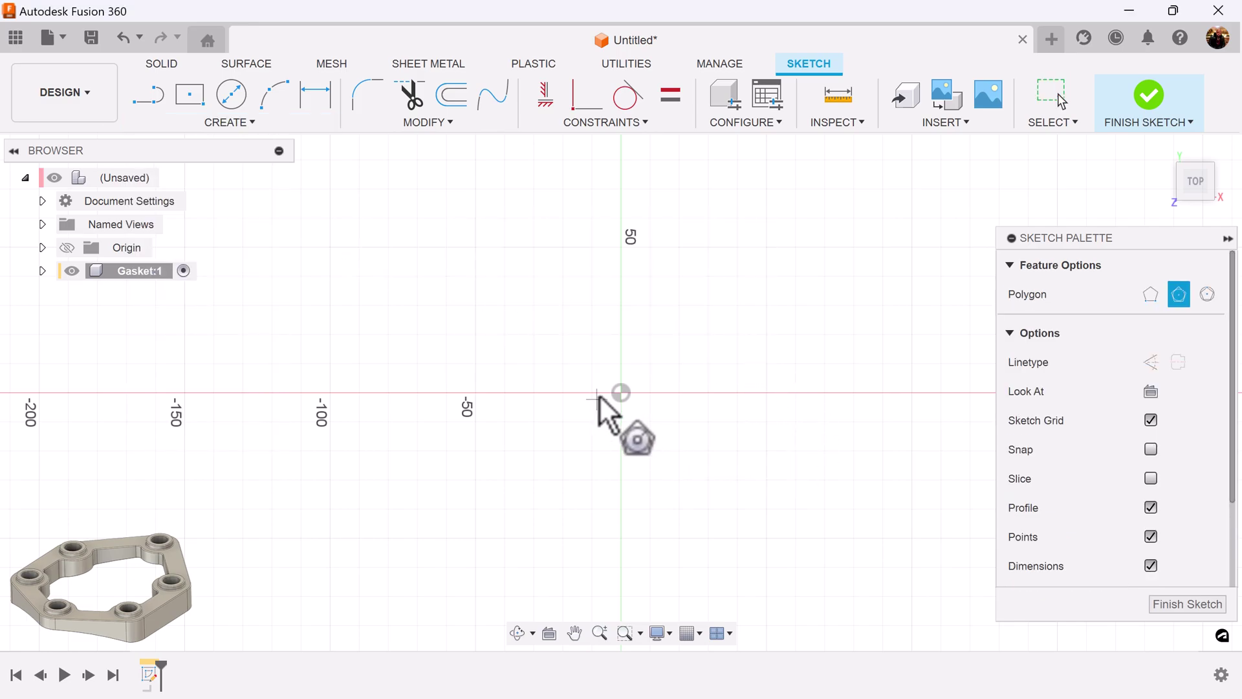
{"action": "left_click", "coordinate": [621, 393]}
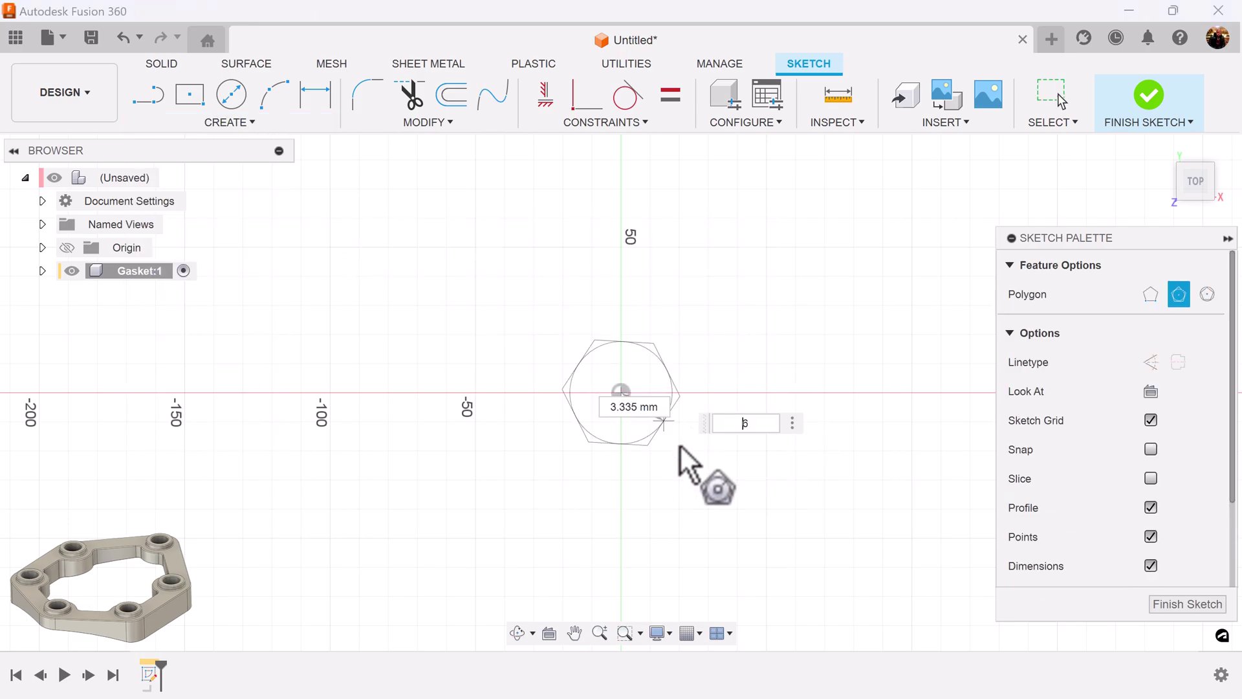
{"action": "left_click", "coordinate": [690, 506]}
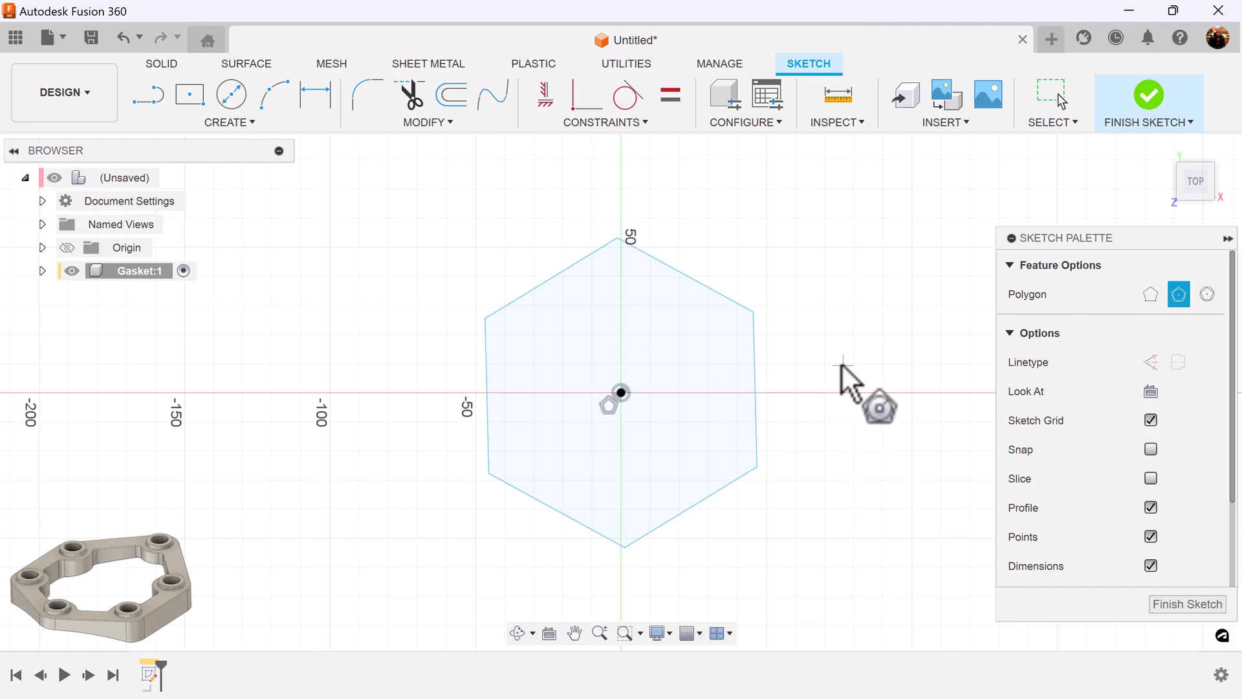
Constrain the hexagon's left edge to be vertical.
{"action": "left_click", "coordinate": [551, 107]}
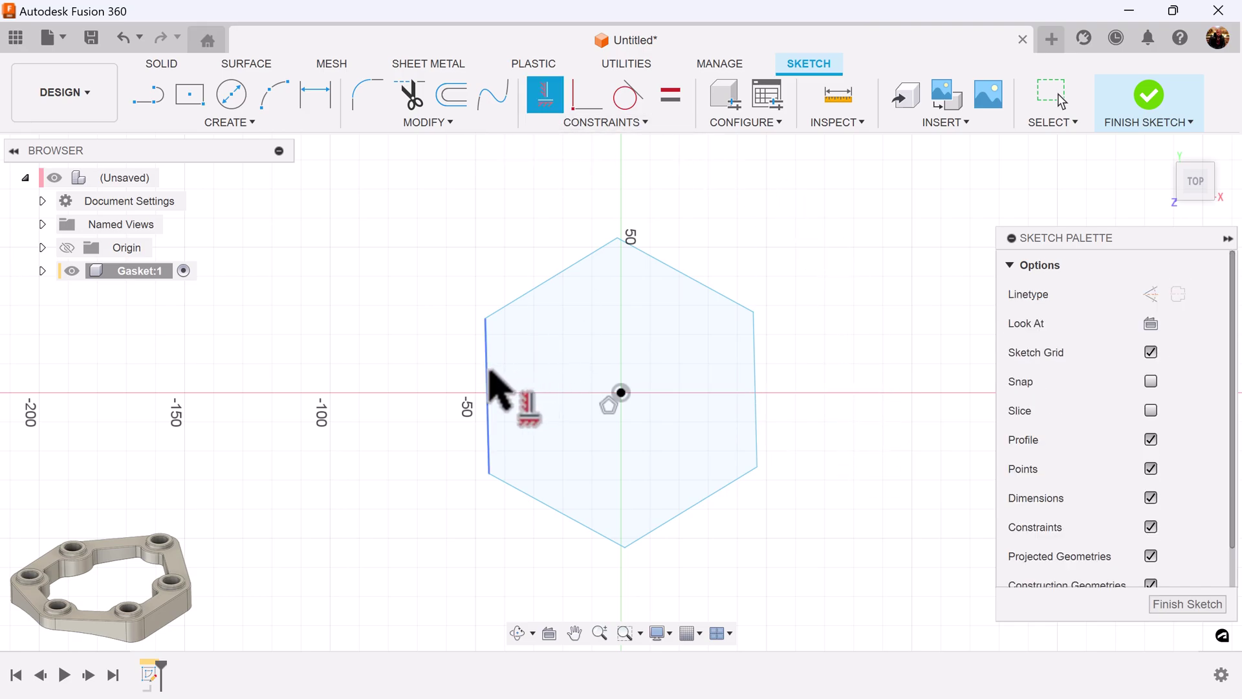
{"action": "left_click", "coordinate": [488, 376]}
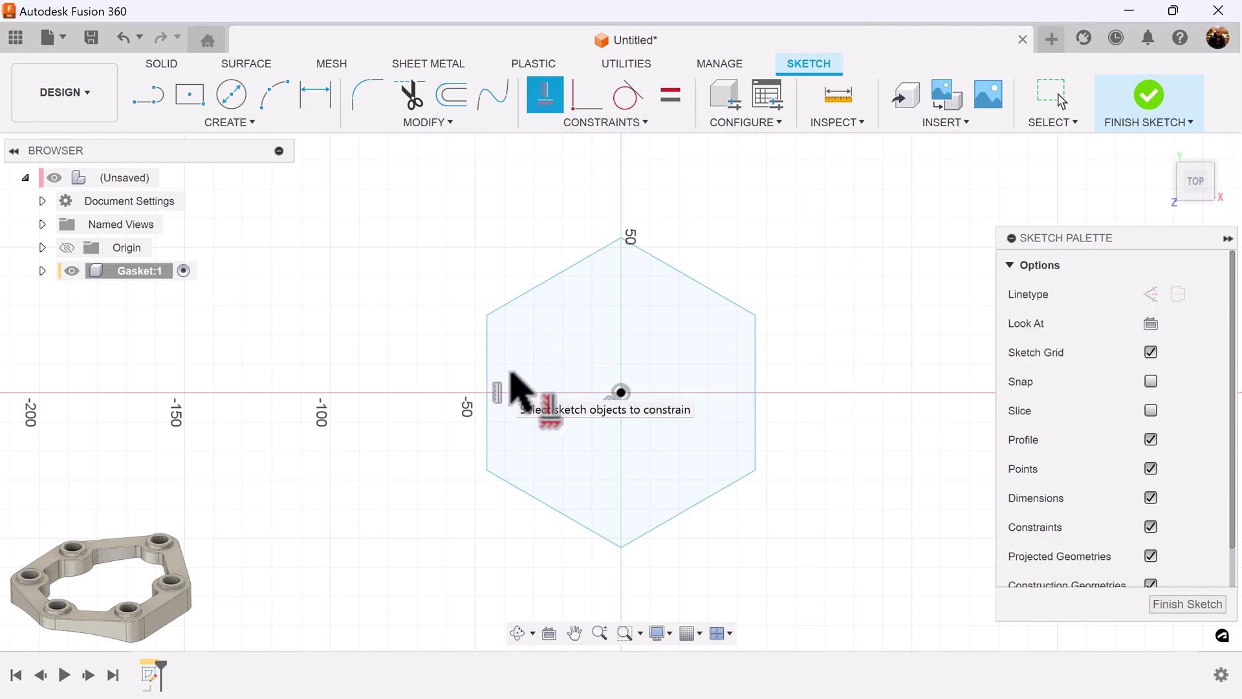
{"action": "scroll", "coordinate": [841, 434], "scroll_direction": "up", "scroll_amount": 1}
{"action": "key", "text": "Escape"}
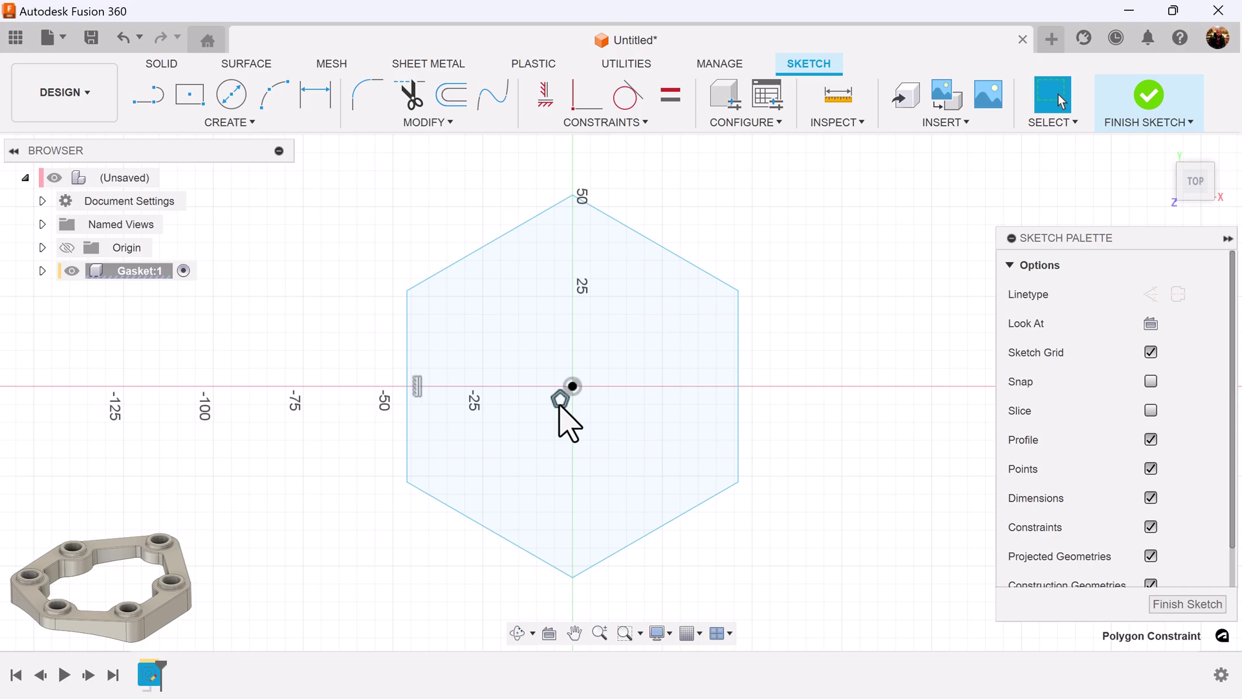
Convert all of the hexagon's lines to construction geometry.
{"action": "middle_click_drag", "start_coordinate": [807, 474], "coordinate": [840, 477]}
{"action": "scroll", "coordinate": [841, 477], "scroll_direction": "down", "scroll_amount": 1}
{"action": "left_click_drag", "start_coordinate": [374, 152], "coordinate": [918, 630]}
{"action": "left_click", "coordinate": [1145, 296]}
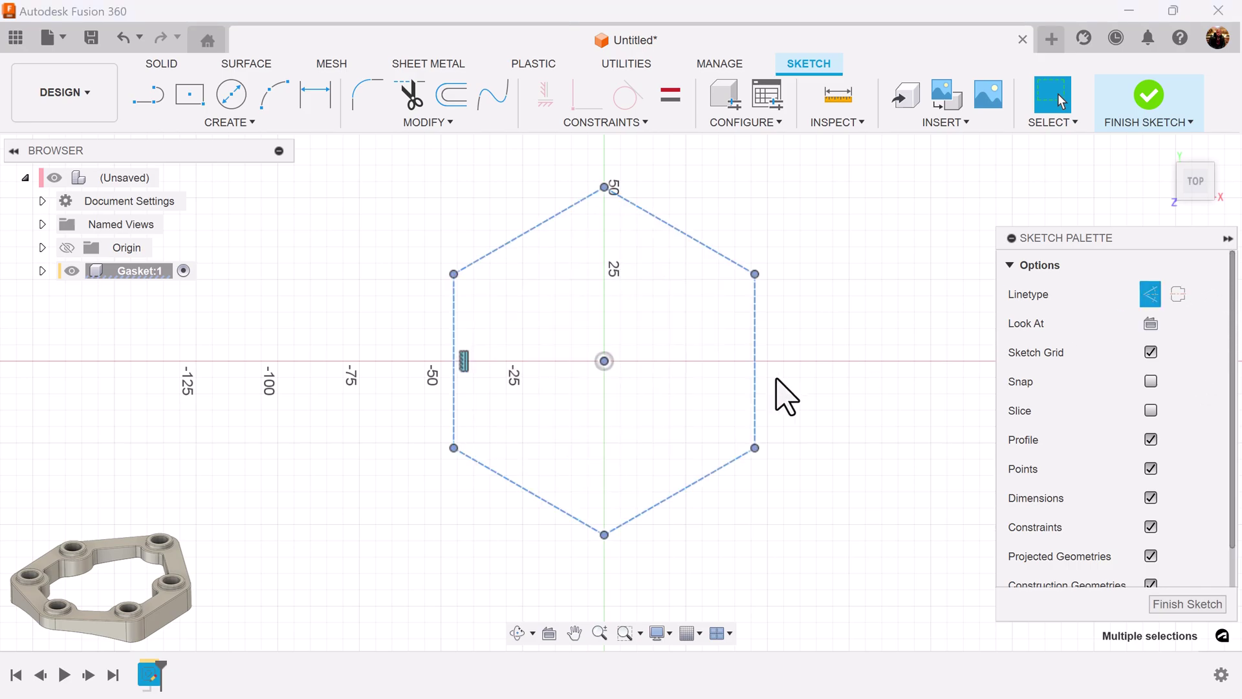
{"action": "left_click", "coordinate": [834, 405]}
{"action": "scroll", "coordinate": [821, 452], "scroll_direction": "up", "scroll_amount": 1}
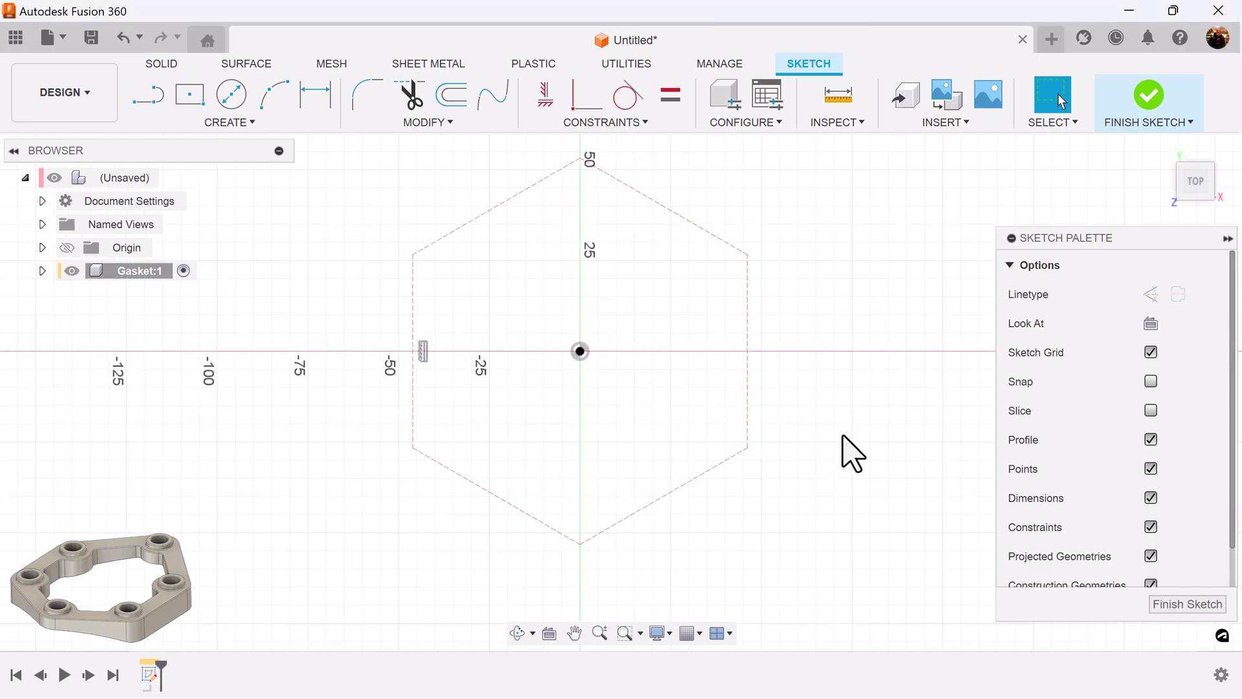
Dimension the angle between the left and lower-left edges at 120°.
{"action": "left_click", "coordinate": [313, 97]}
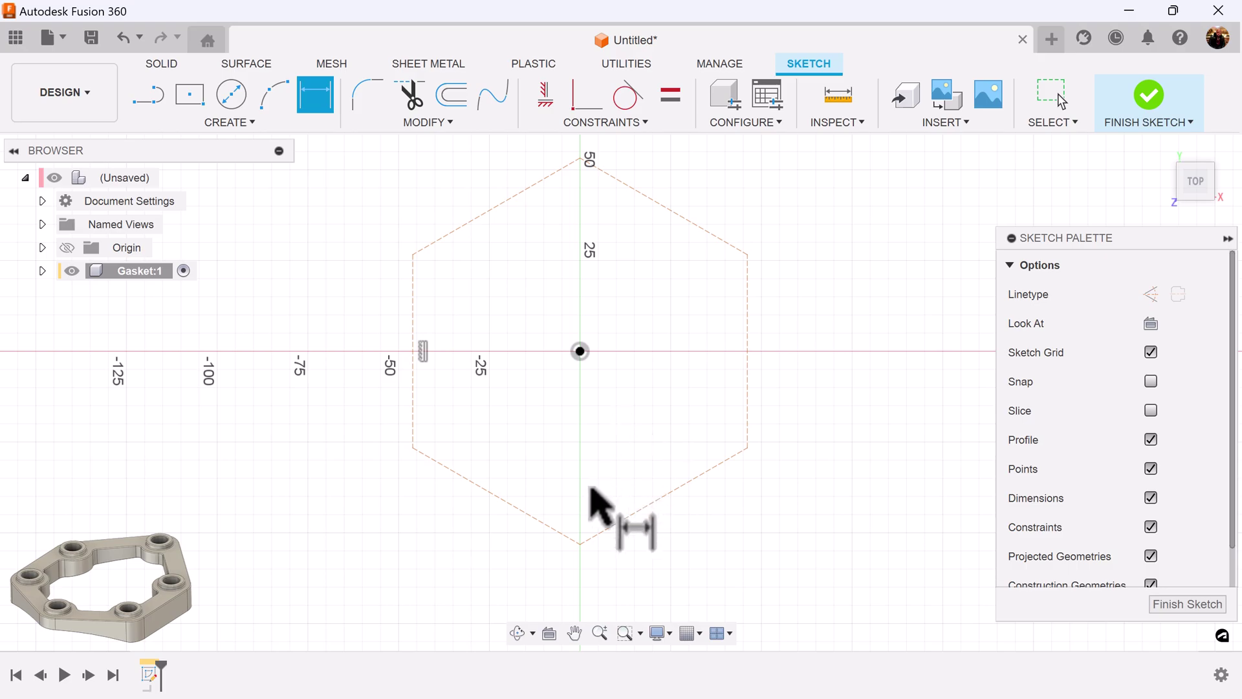
{"action": "left_click", "coordinate": [414, 373]}
{"action": "left_click", "coordinate": [457, 472]}
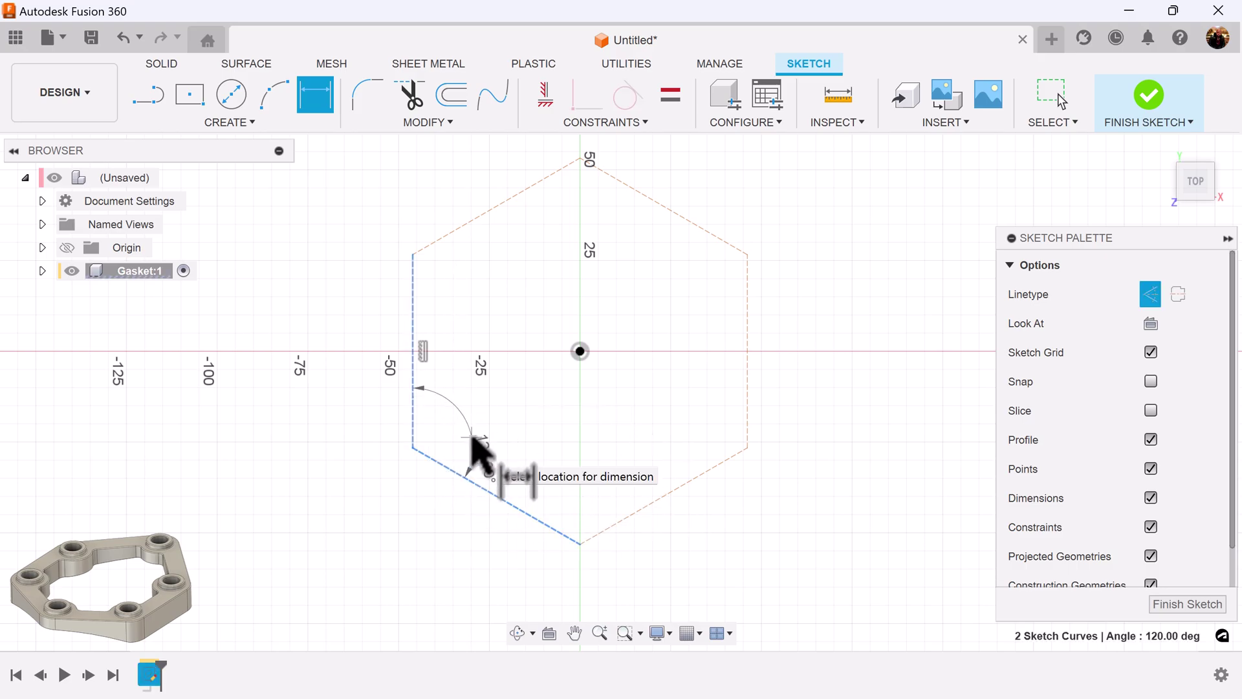
{"action": "left_click", "coordinate": [473, 438]}
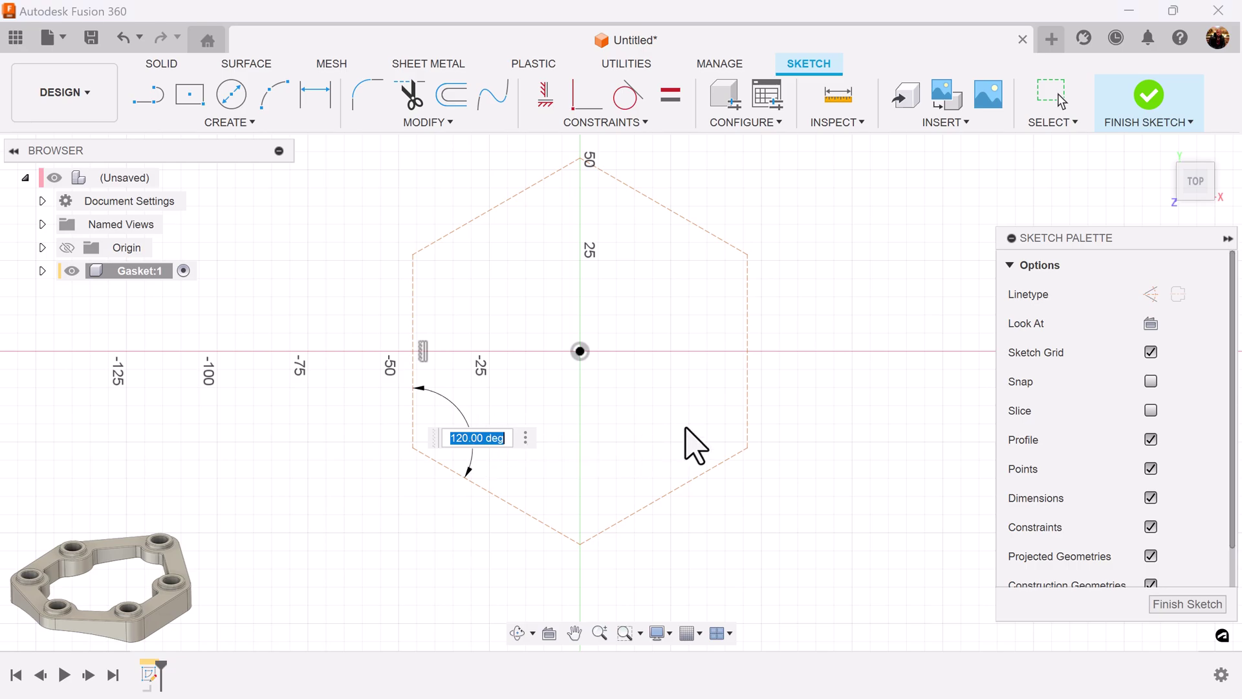
{"action": "key", "text": "Return"}
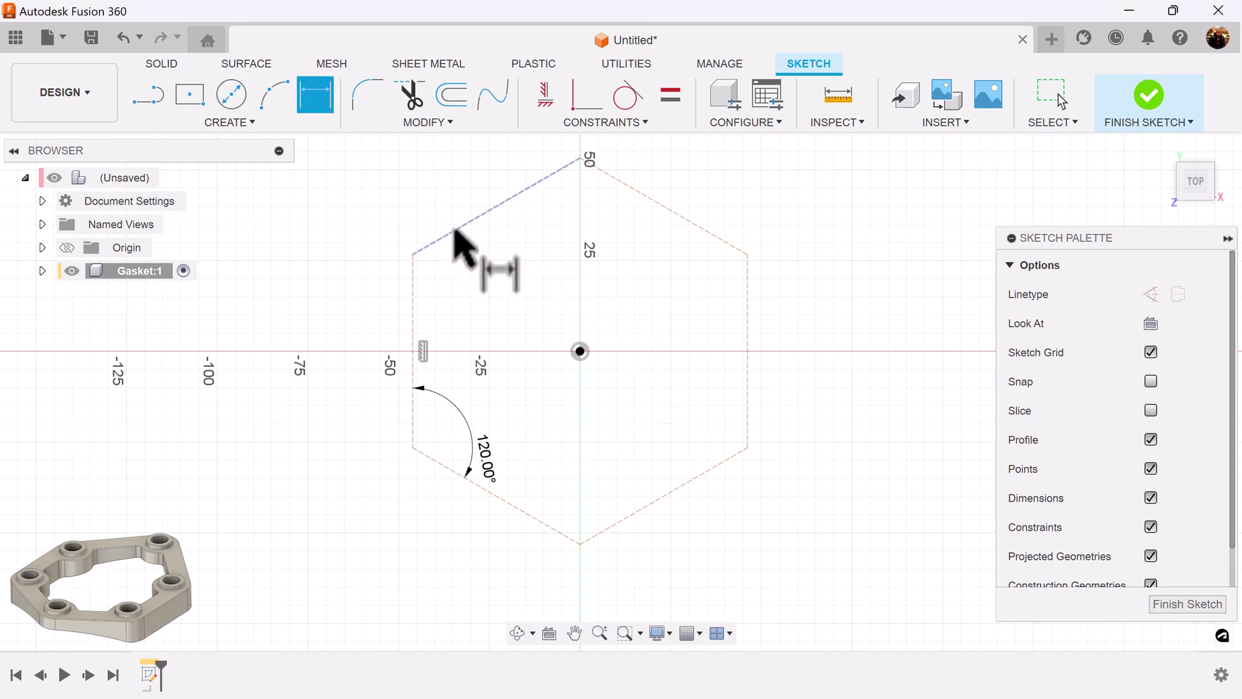
Dimension the angle between the upper-left and left edges at 135°.
{"action": "left_click", "coordinate": [457, 228]}
{"action": "left_click", "coordinate": [415, 313]}
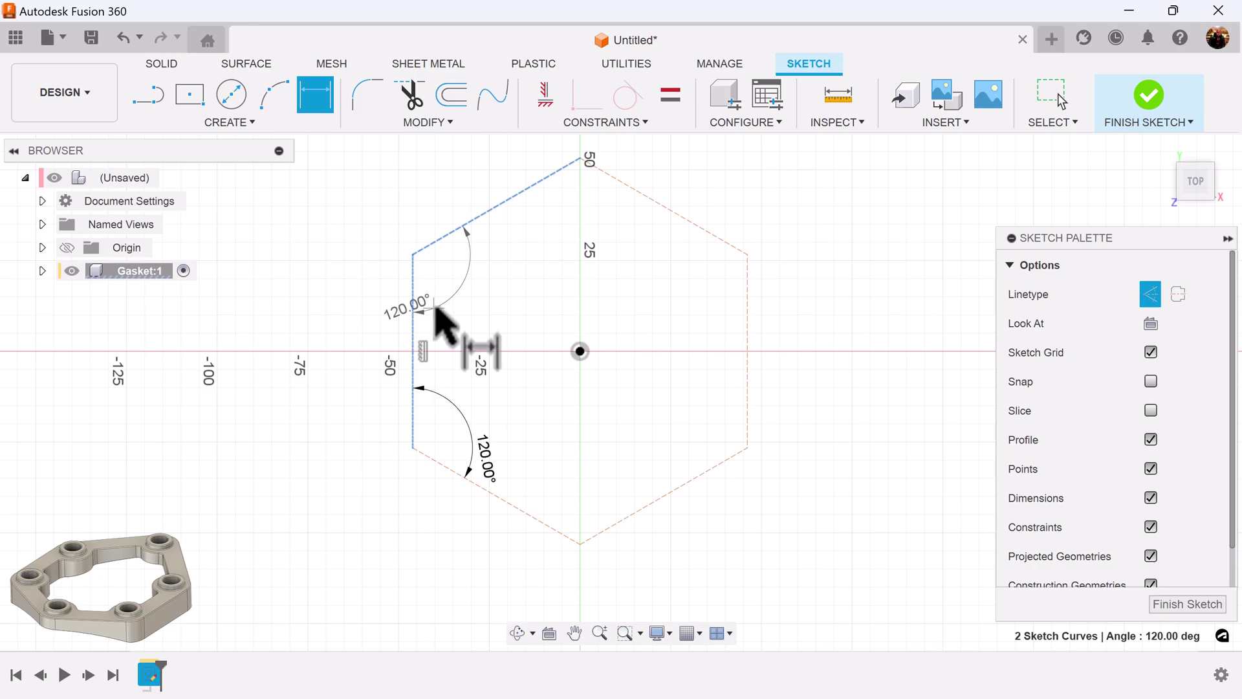
{"action": "left_click", "coordinate": [457, 295]}
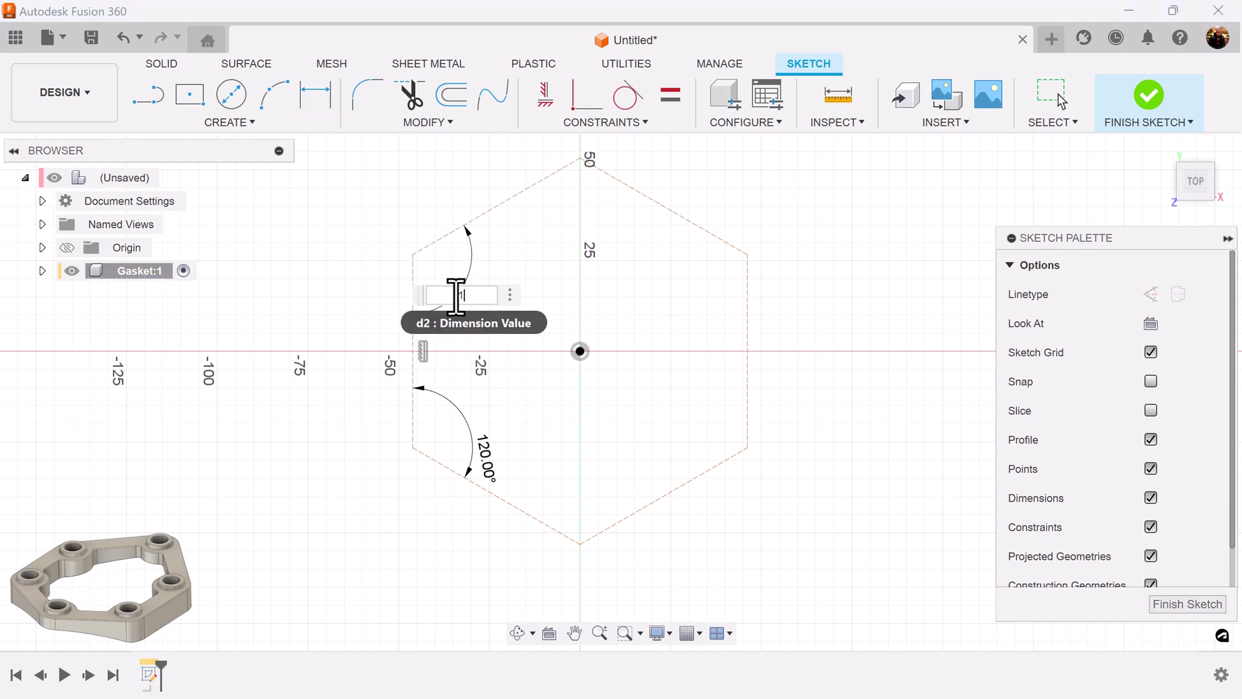
{"action": "type", "text": "135"}
{"action": "key", "text": "Return"}
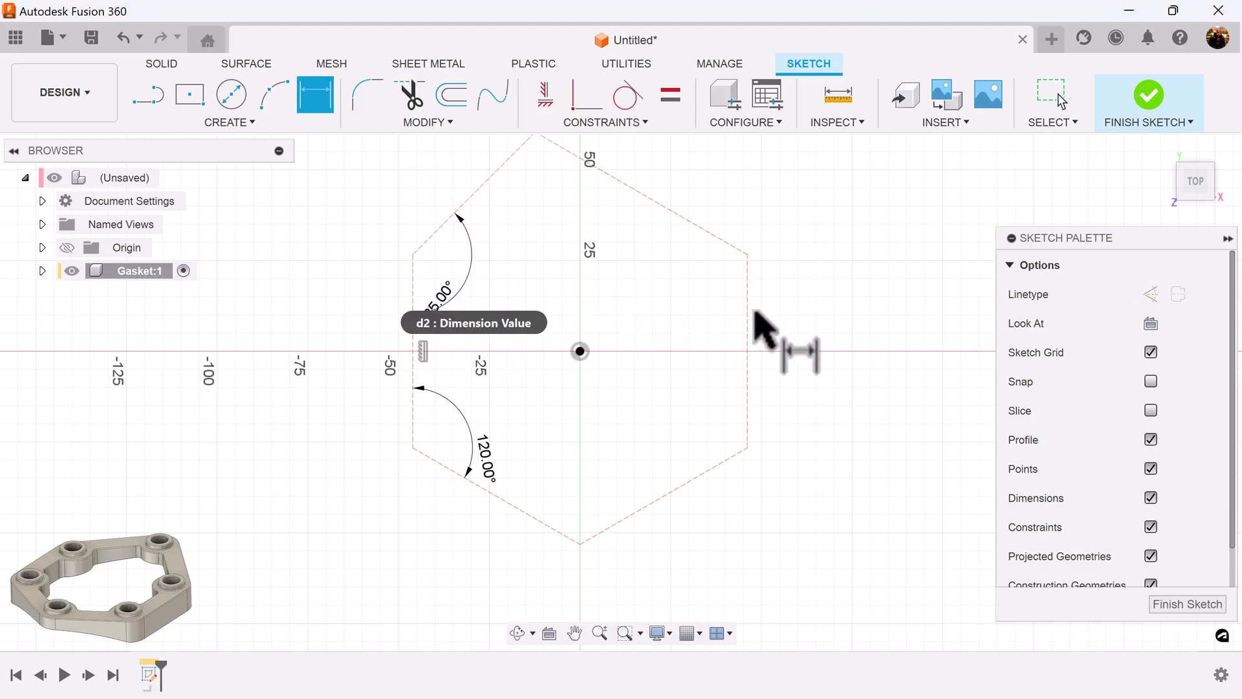
{"action": "middle_click_drag", "start_coordinate": [754, 310], "coordinate": [777, 372]}
{"action": "left_click", "coordinate": [150, 97]}
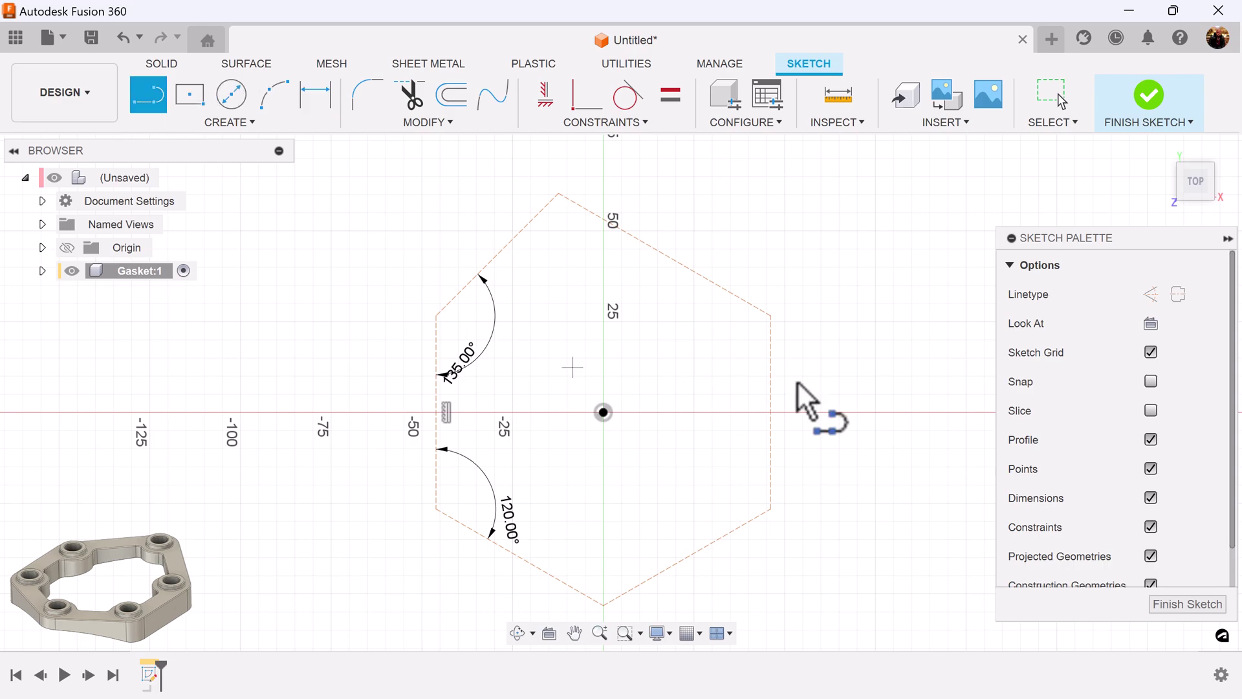
Draw a construction line joining the right and left vertices, with its midpoint on the origin.
{"action": "left_click", "coordinate": [1150, 293]}
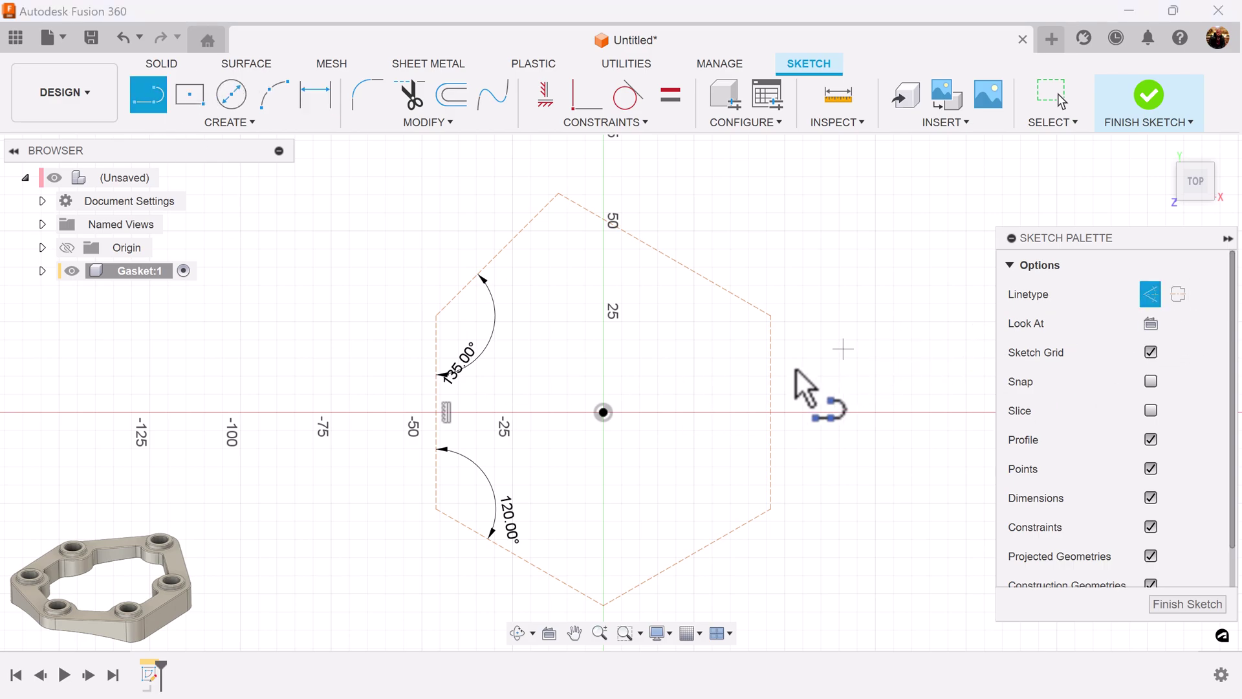
{"action": "left_click", "coordinate": [769, 413]}
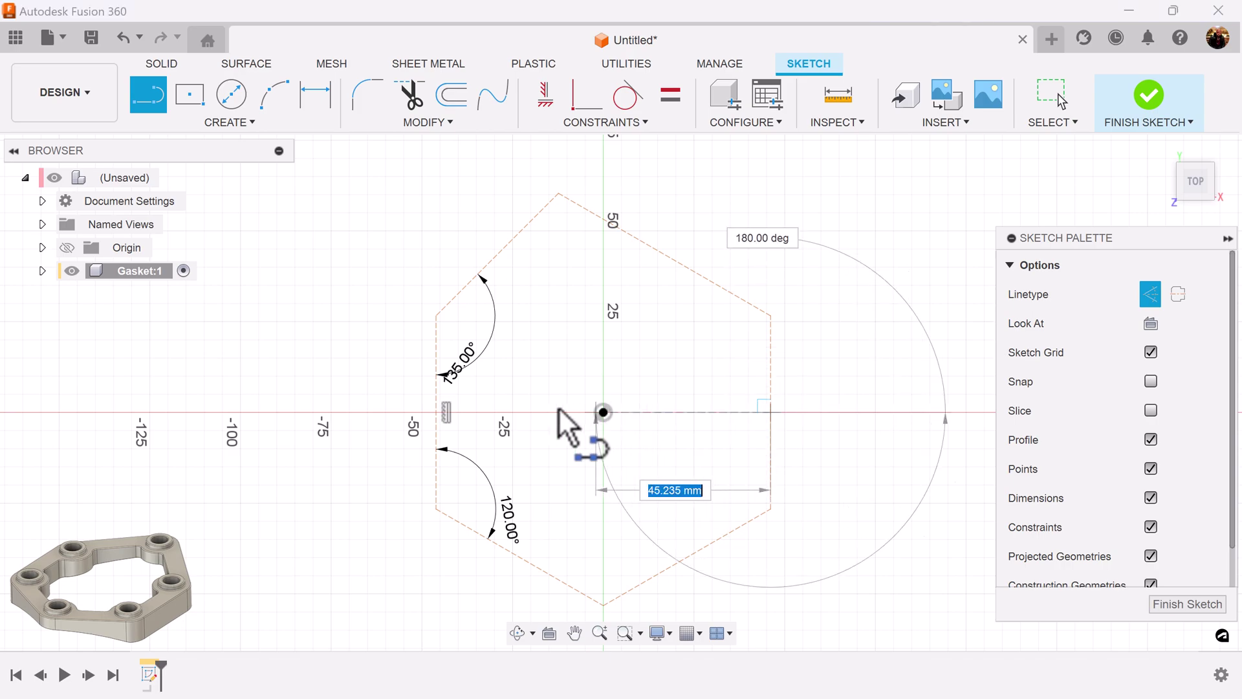
{"action": "double_click", "coordinate": [438, 412]}
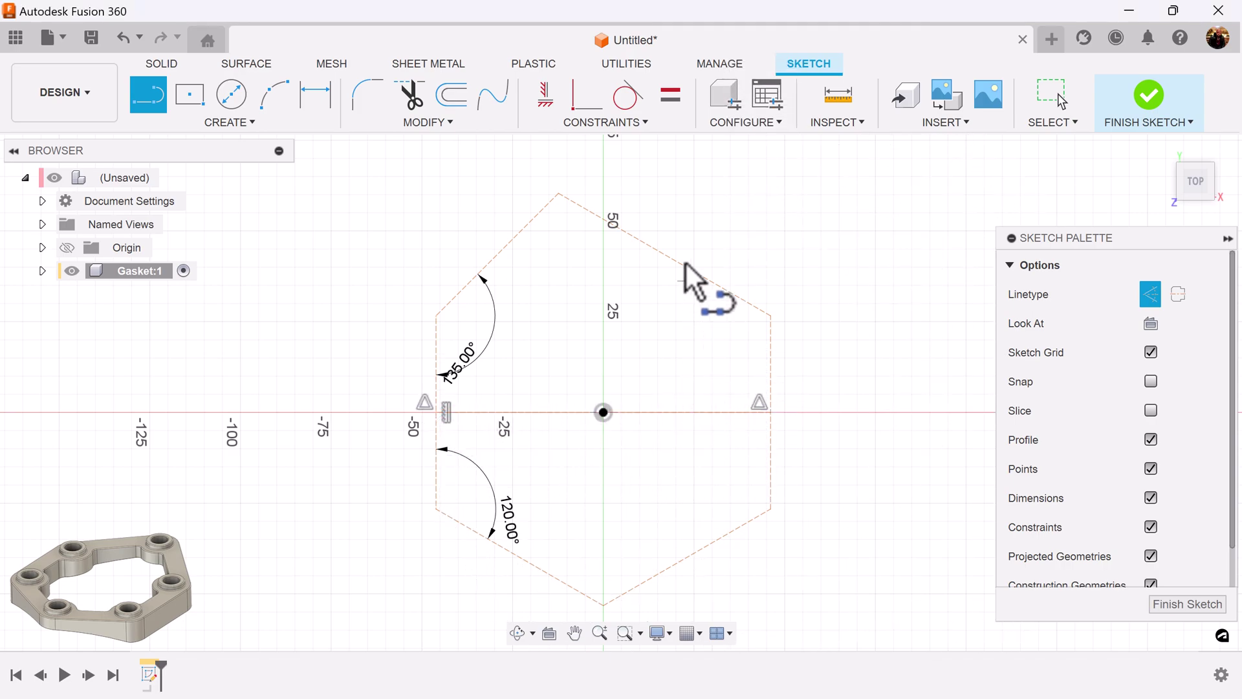
{"action": "left_click", "coordinate": [586, 104]}
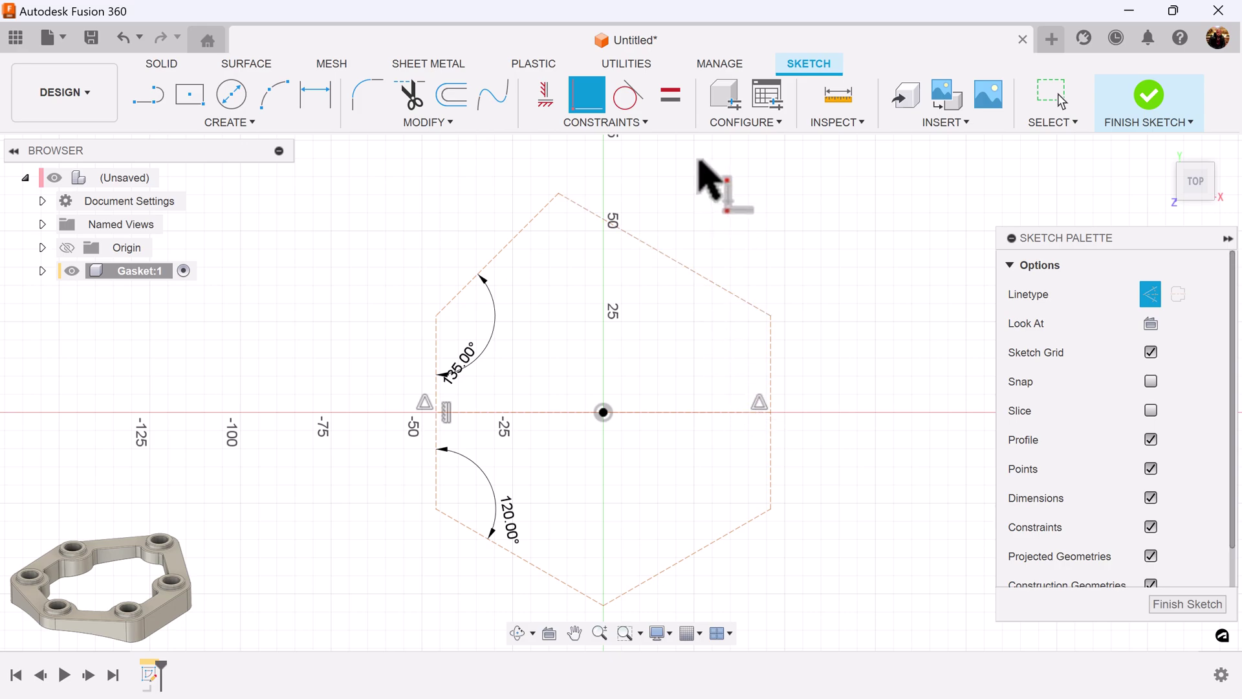
{"action": "left_click", "coordinate": [641, 123]}
{"action": "left_click", "coordinate": [581, 278]}
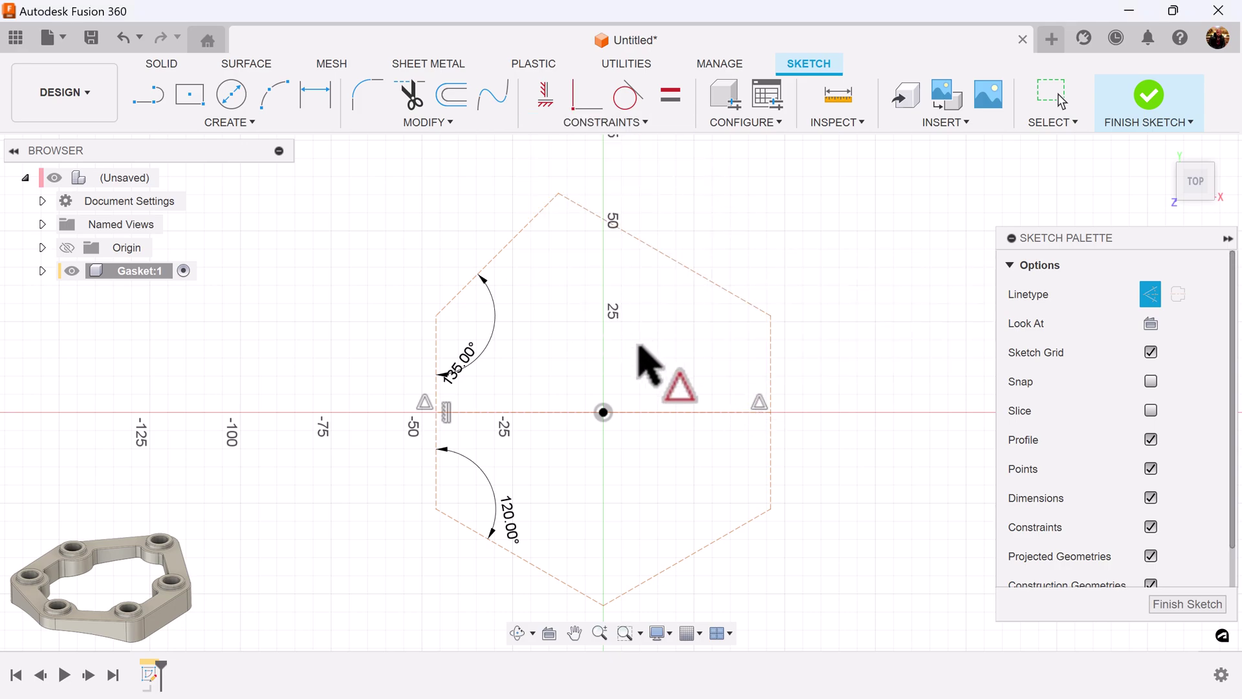
{"action": "left_click", "coordinate": [644, 412]}
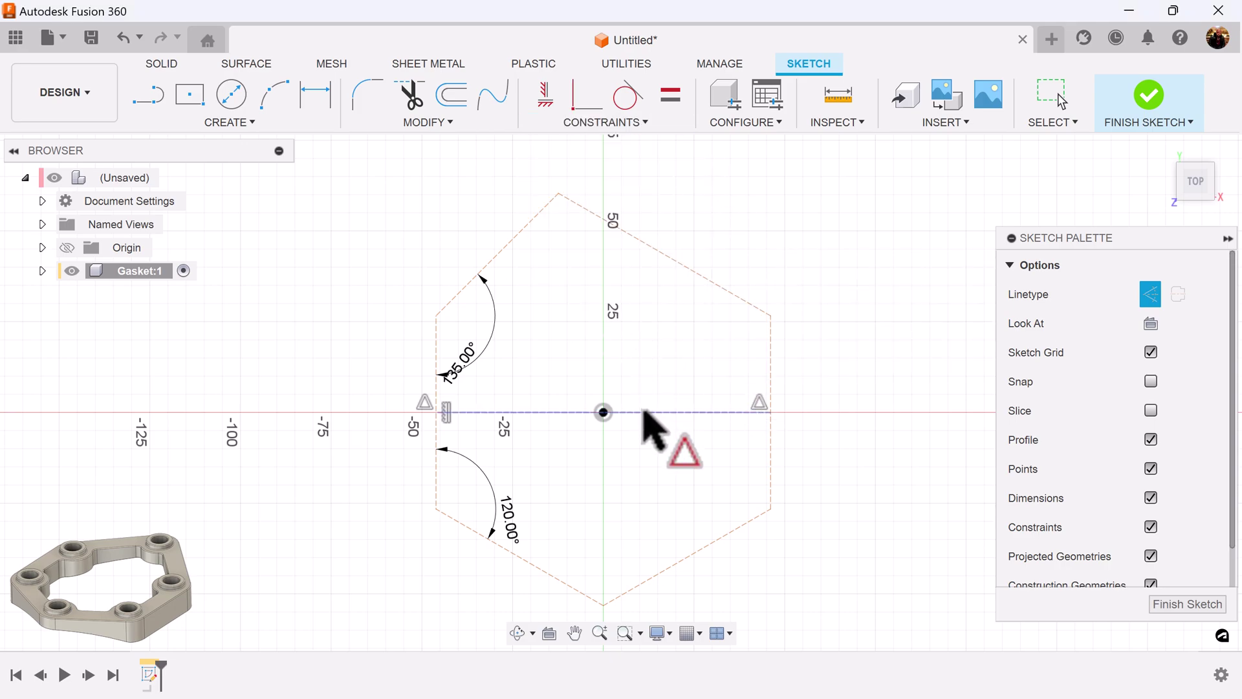
{"action": "left_click", "coordinate": [603, 411]}
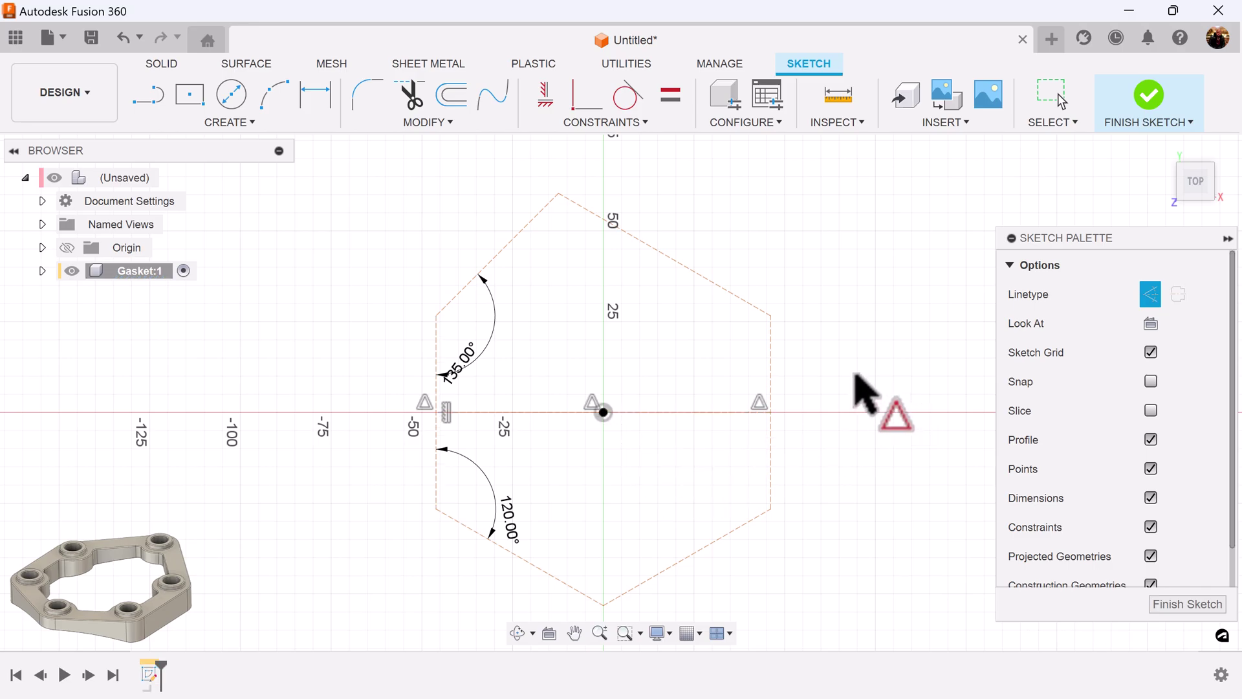
{"action": "key", "text": "Escape"}
Rotate the hexagon until the centre line is level, then constrain it horizontal.
{"action": "left_click_drag", "start_coordinate": [721, 415], "coordinate": [731, 386]}
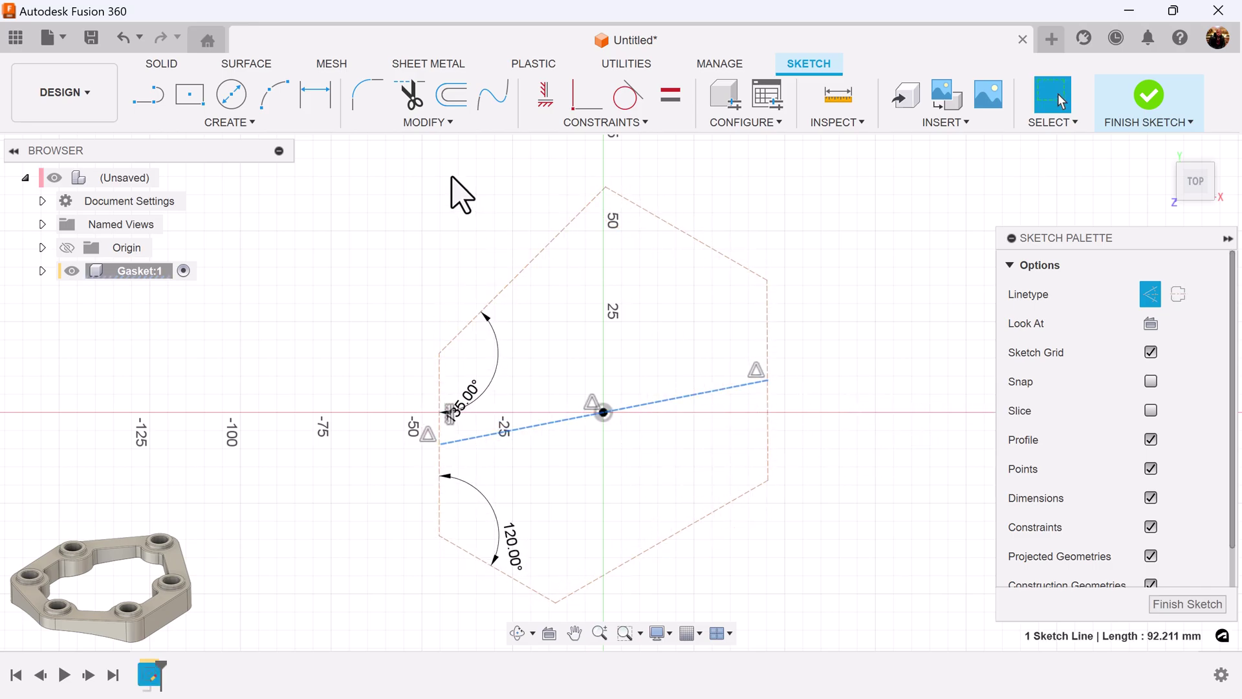
{"action": "left_click", "coordinate": [725, 387]}
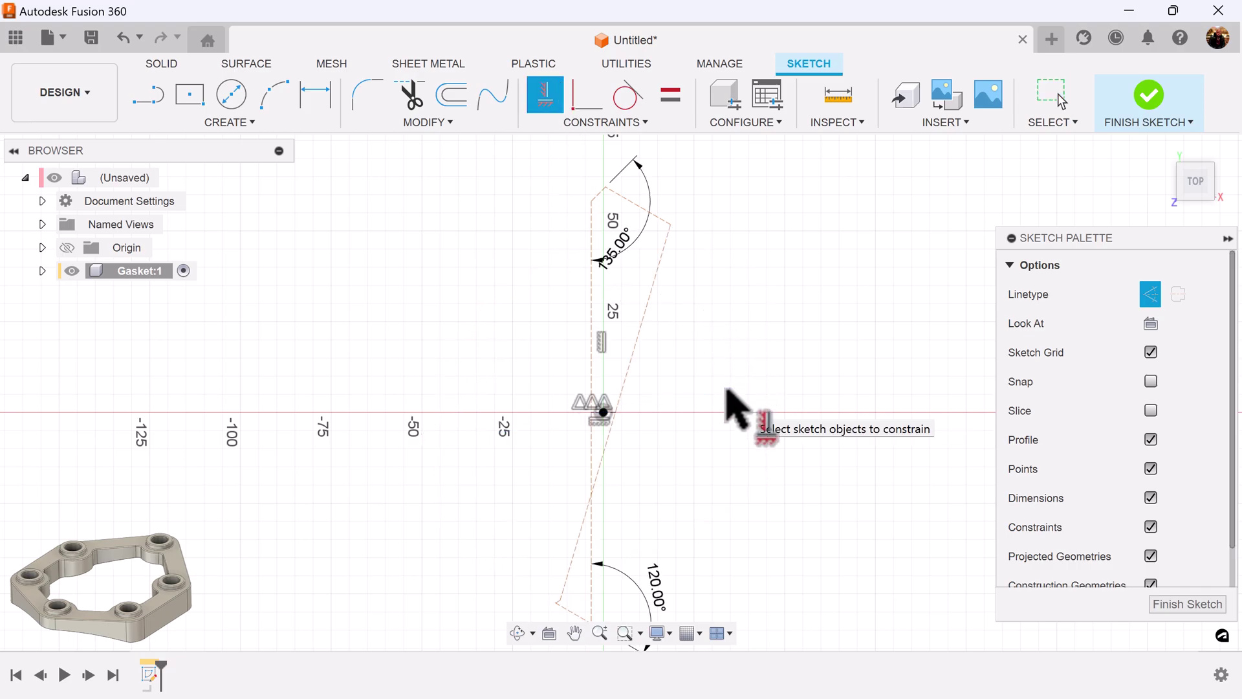
{"action": "key", "text": "Escape"}
{"action": "key", "text": "ctrl+z"}
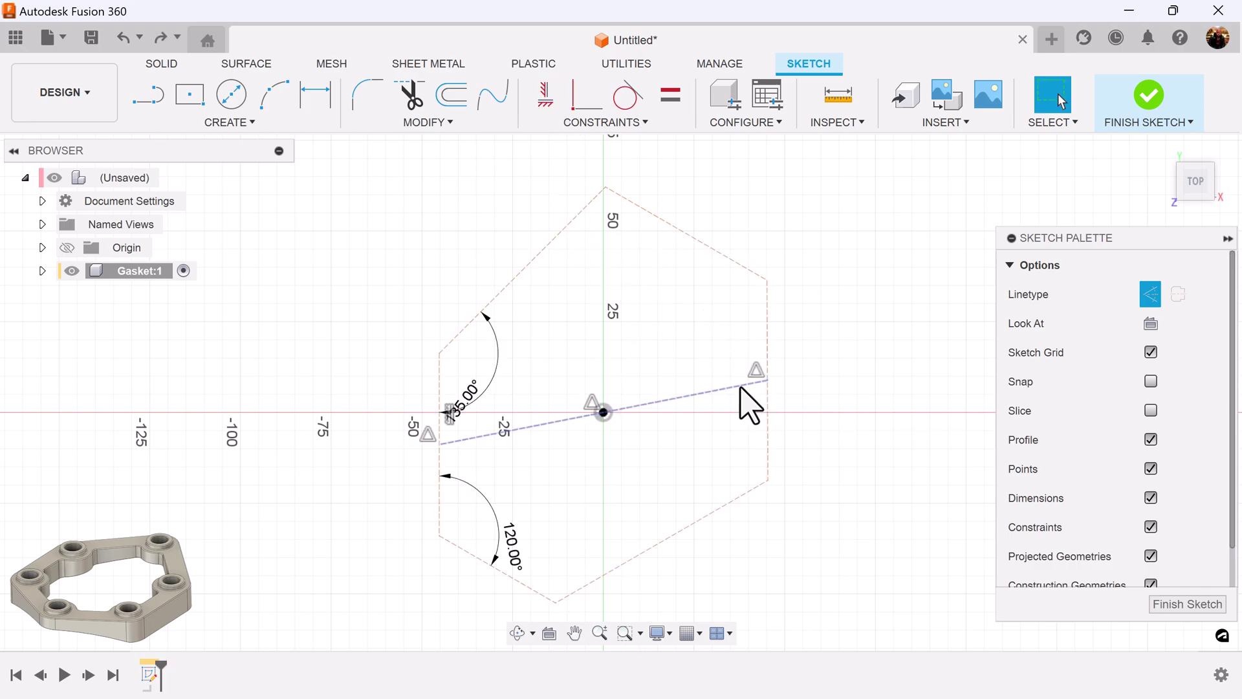
{"action": "left_click_drag", "start_coordinate": [766, 379], "coordinate": [768, 416]}
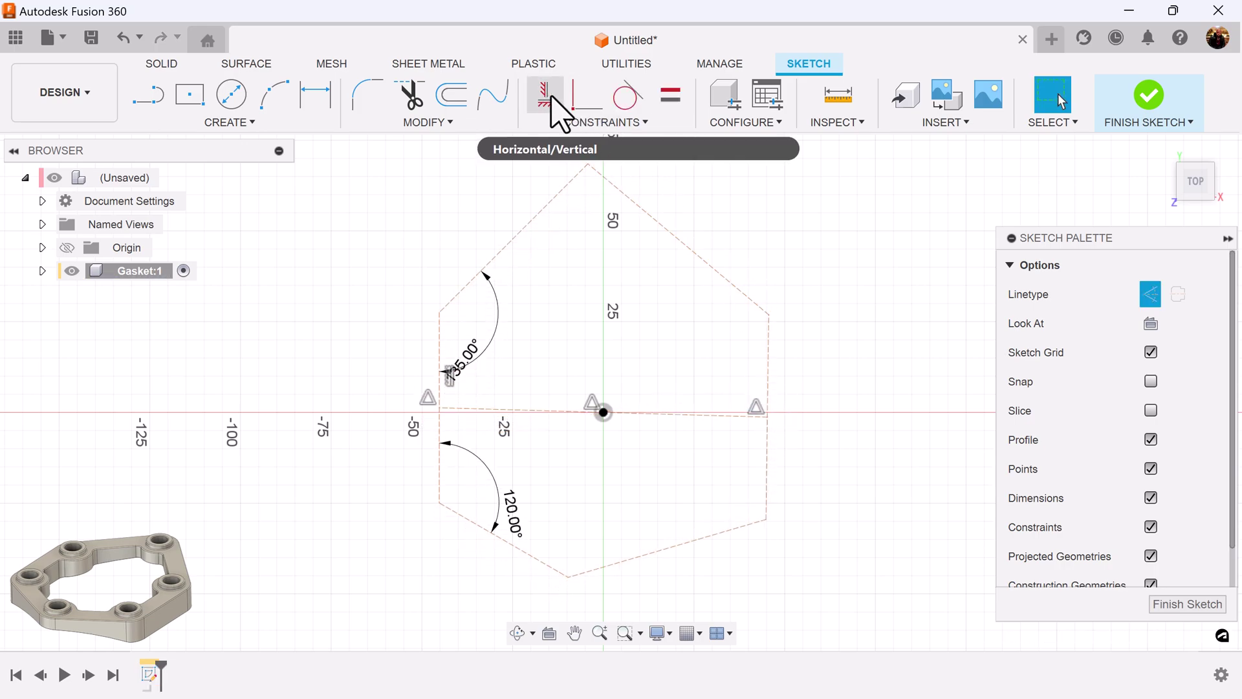
{"action": "left_click", "coordinate": [556, 112]}
{"action": "left_click", "coordinate": [625, 414]}
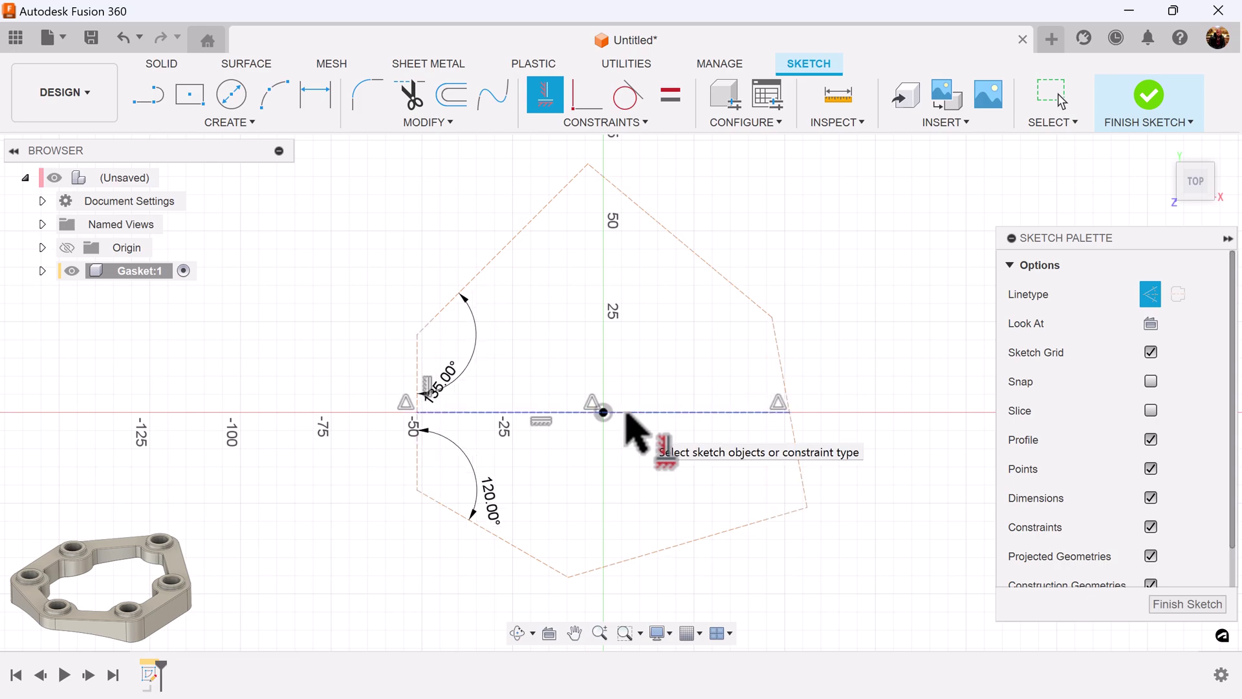
{"action": "scroll", "coordinate": [868, 411], "scroll_direction": "up", "scroll_amount": 1}
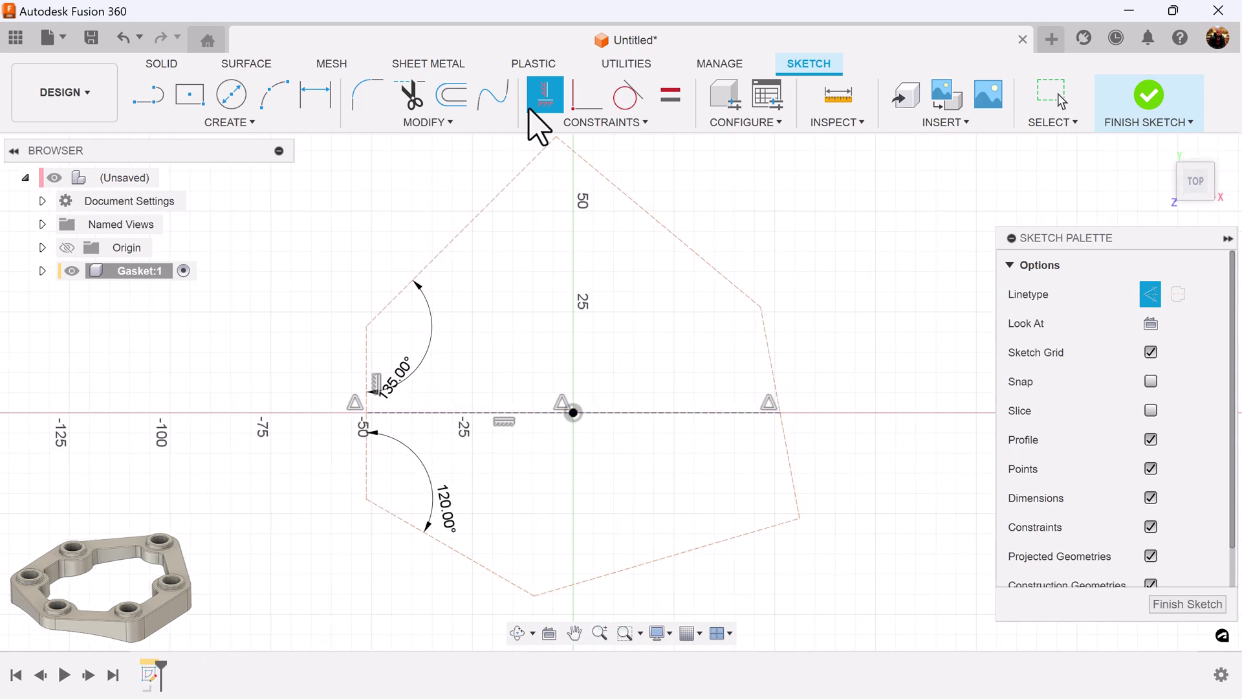
Draw a vertical line from the top vertex to the bottom vertex, made coincident with the origin.
{"action": "left_click", "coordinate": [142, 99]}
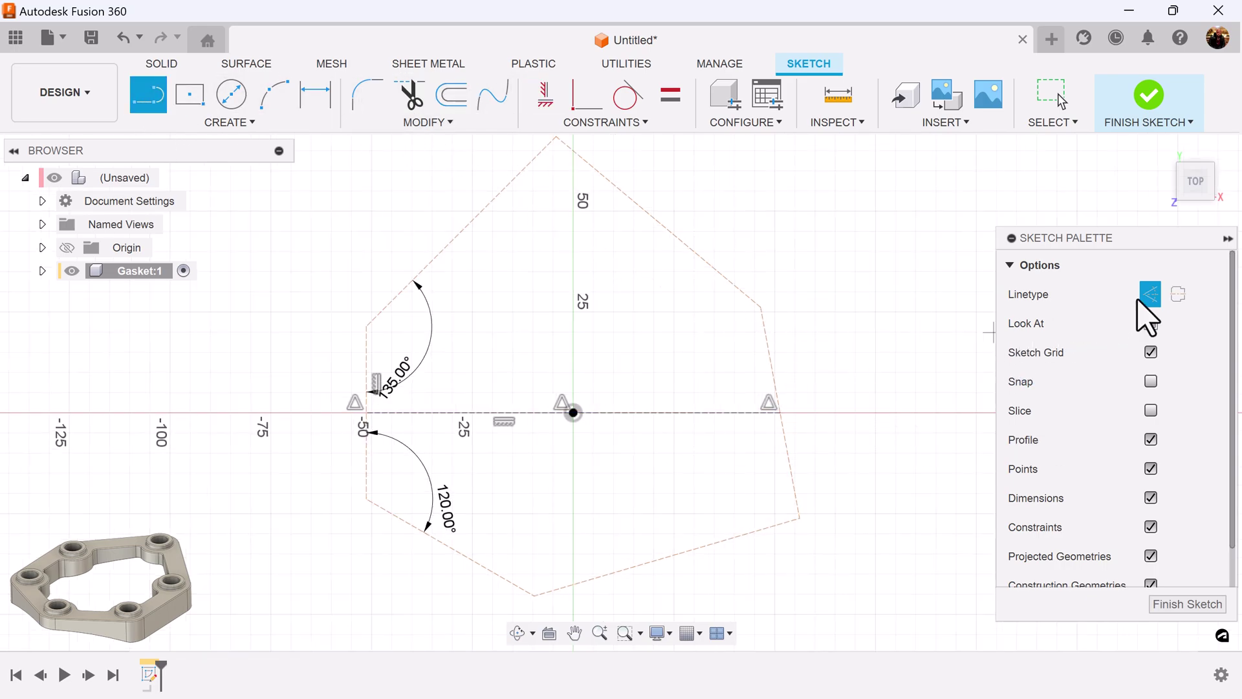
{"action": "left_click", "coordinate": [557, 138]}
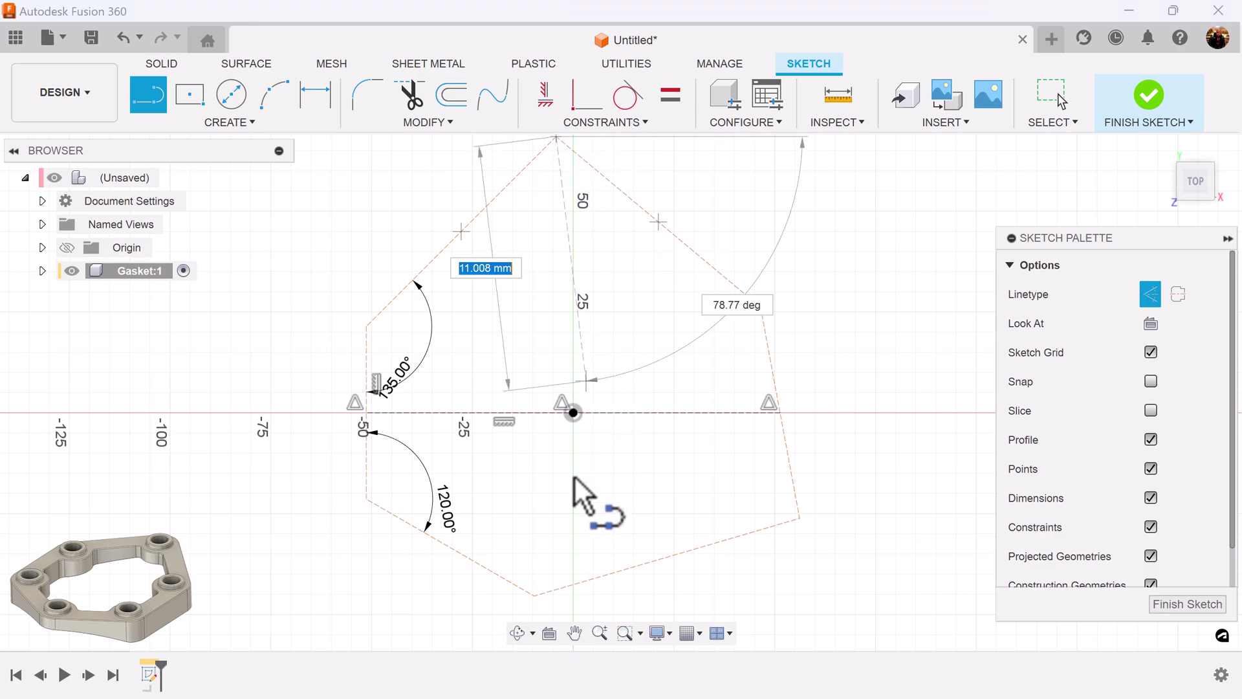
{"action": "left_click", "coordinate": [535, 594]}
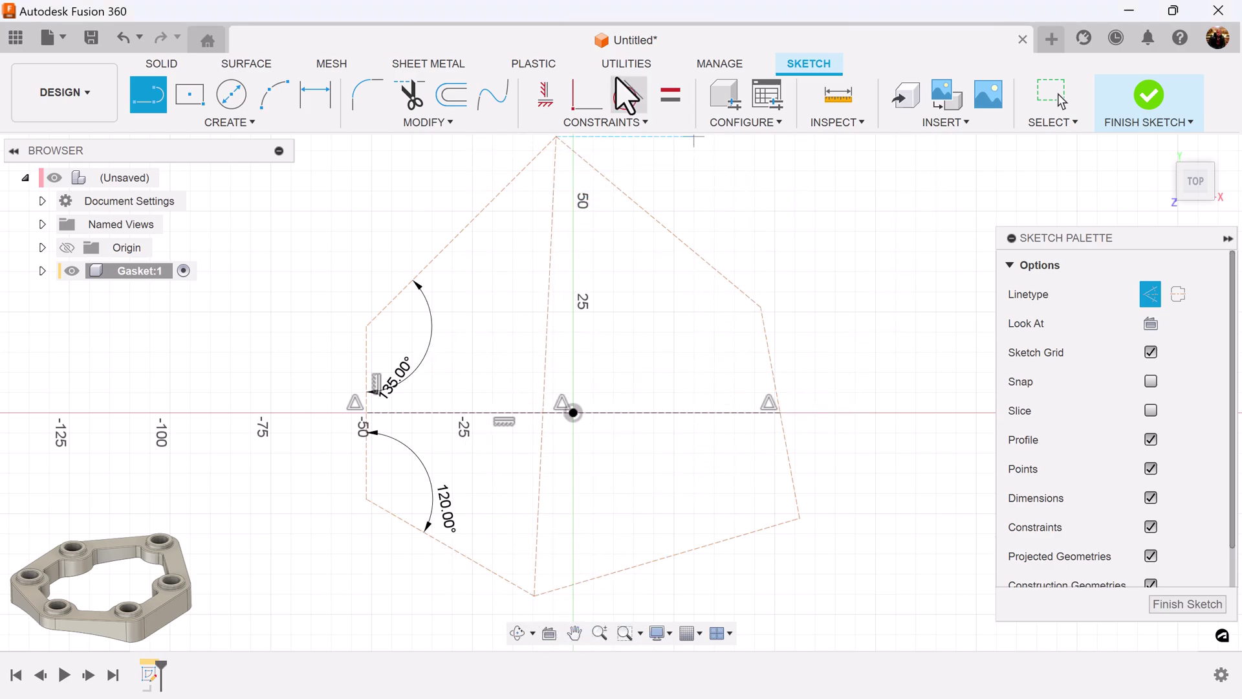
{"action": "left_click", "coordinate": [546, 96]}
{"action": "left_click", "coordinate": [552, 251]}
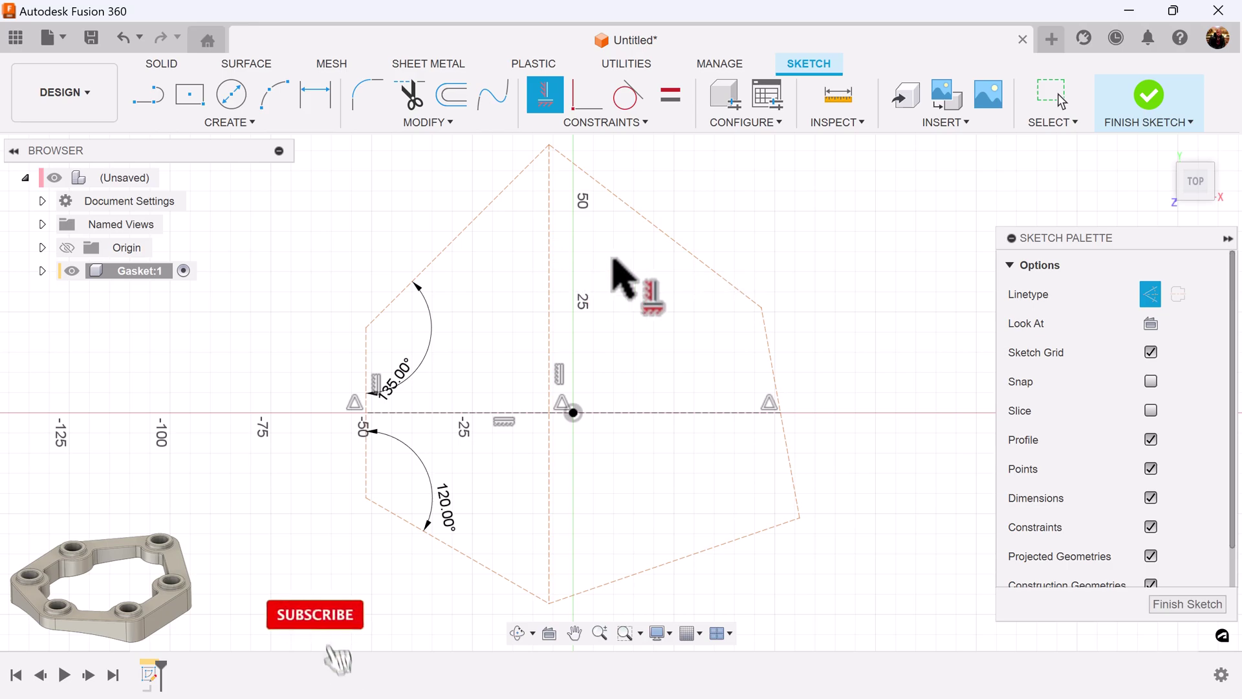
{"action": "left_click", "coordinate": [594, 110]}
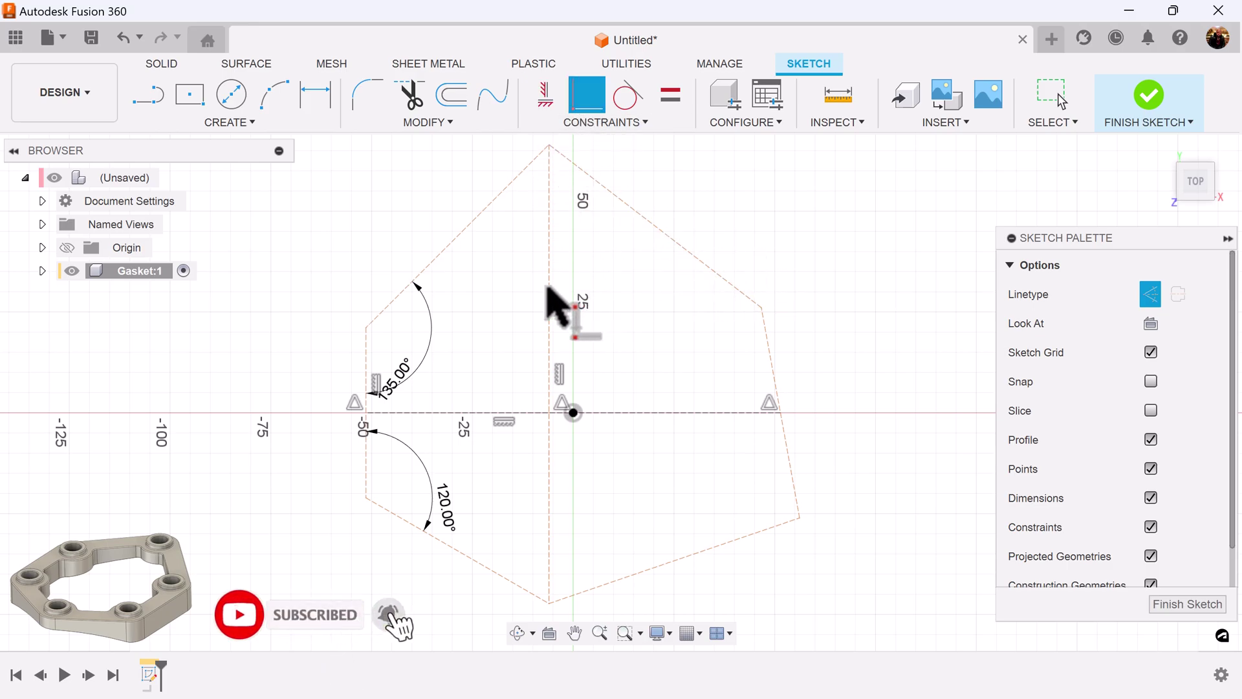
{"action": "left_click", "coordinate": [551, 302]}
{"action": "left_click", "coordinate": [573, 413]}
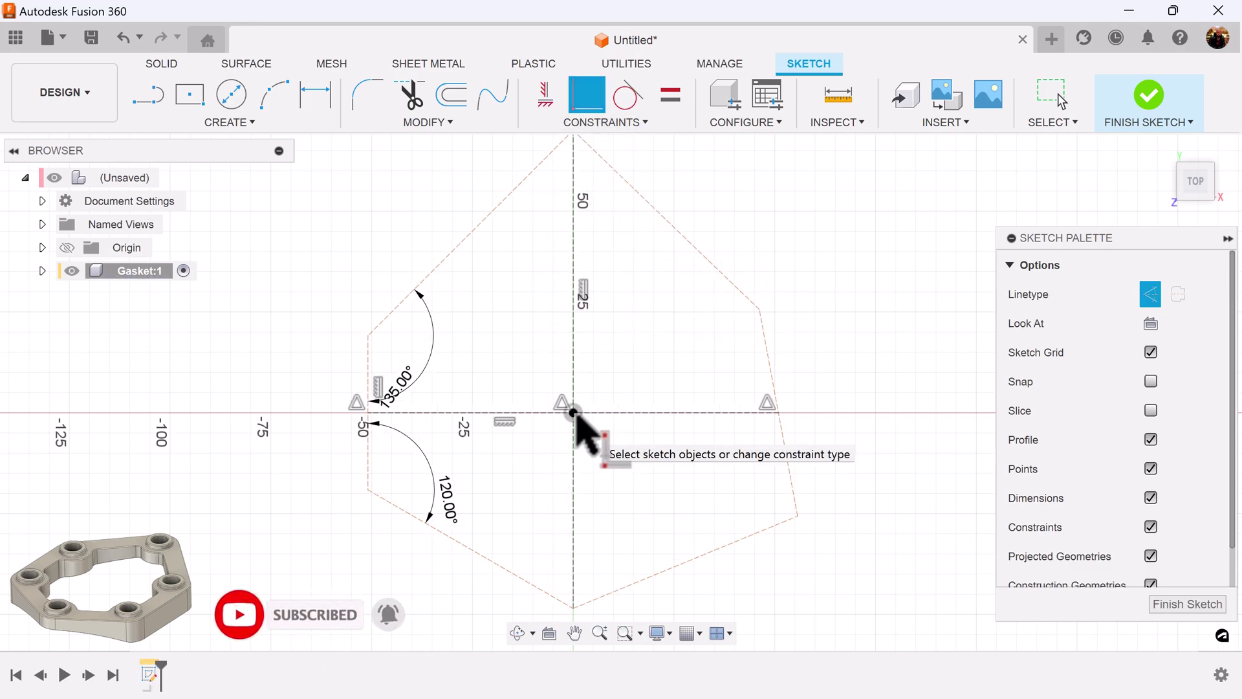
Apply a vertical constraint to the hexagon's right edge, parallel to the left edge.
{"action": "scroll", "coordinate": [832, 478], "scroll_direction": "up", "scroll_amount": 1}
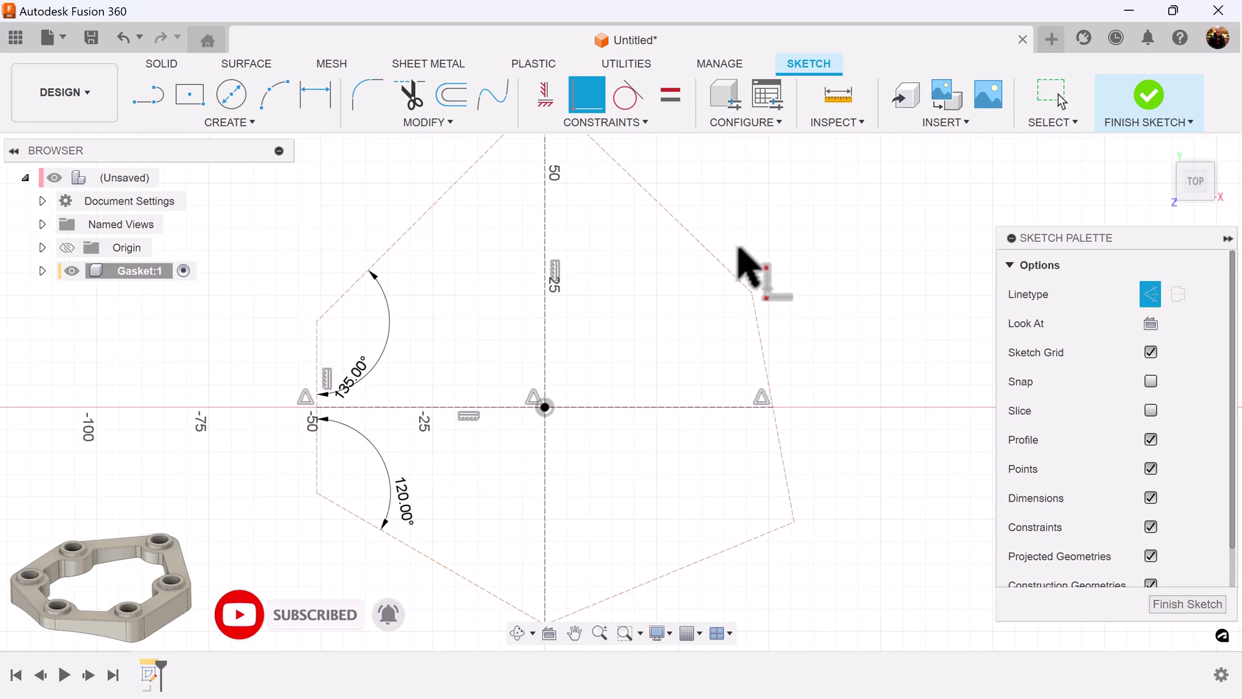
{"action": "left_click", "coordinate": [545, 103]}
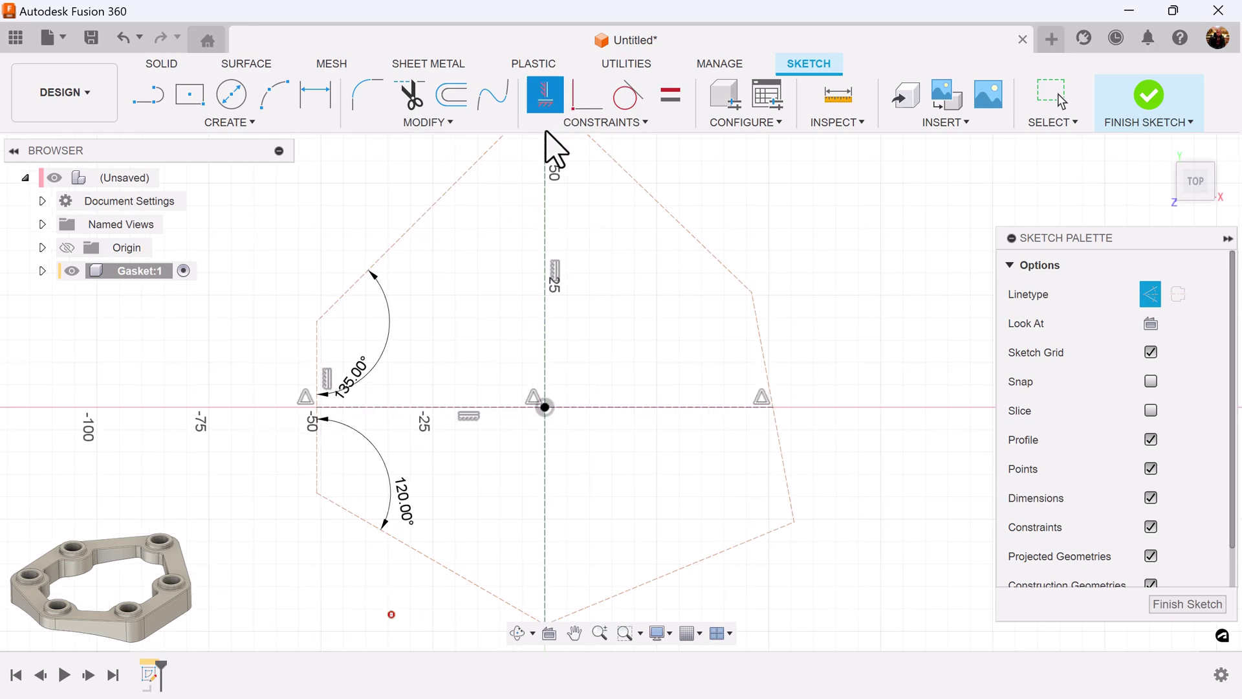
{"action": "left_click", "coordinate": [759, 330]}
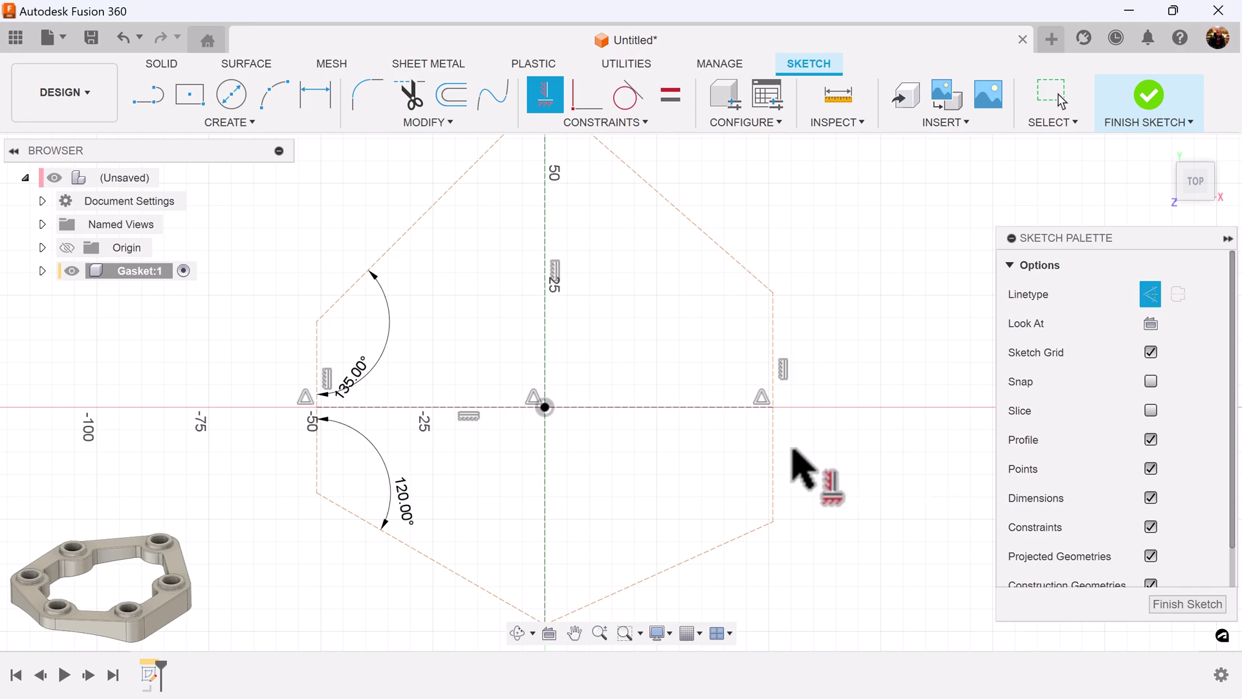
{"action": "middle_click_drag", "start_coordinate": [792, 448], "coordinate": [819, 458]}
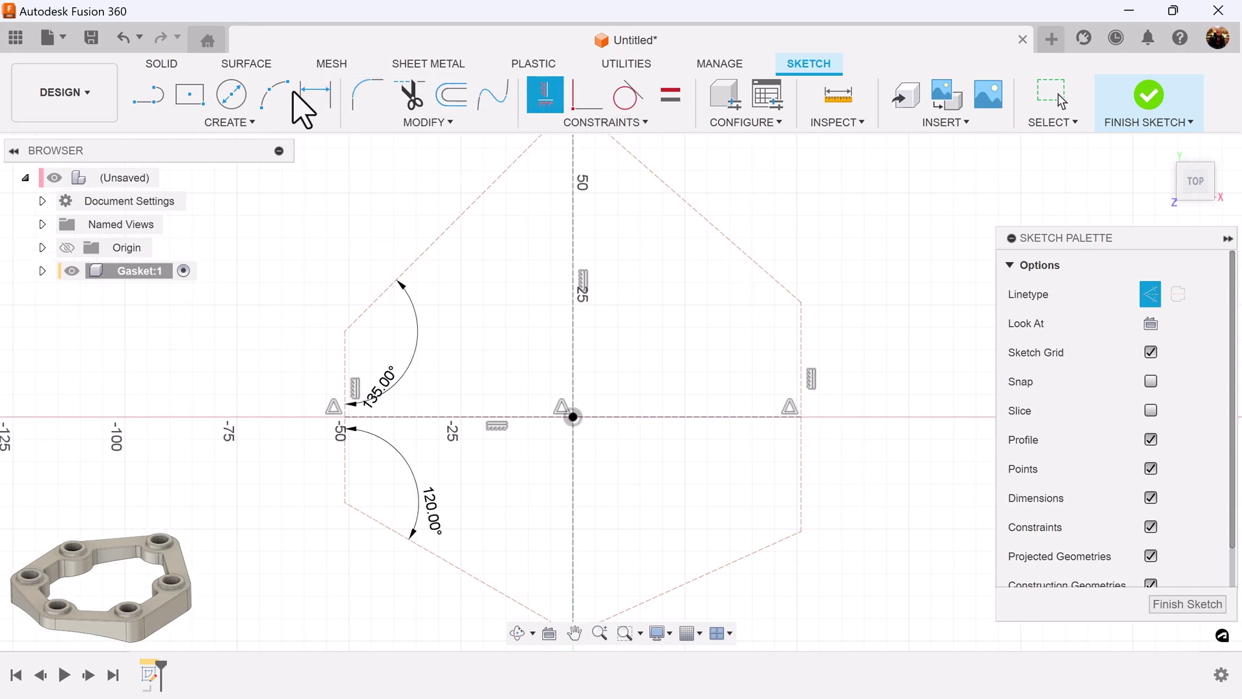
Add 29 mm length dimensions to the lower-left edge and the right edge.
{"action": "left_click", "coordinate": [313, 98]}
{"action": "scroll", "coordinate": [417, 540], "scroll_direction": "down", "scroll_amount": 2}
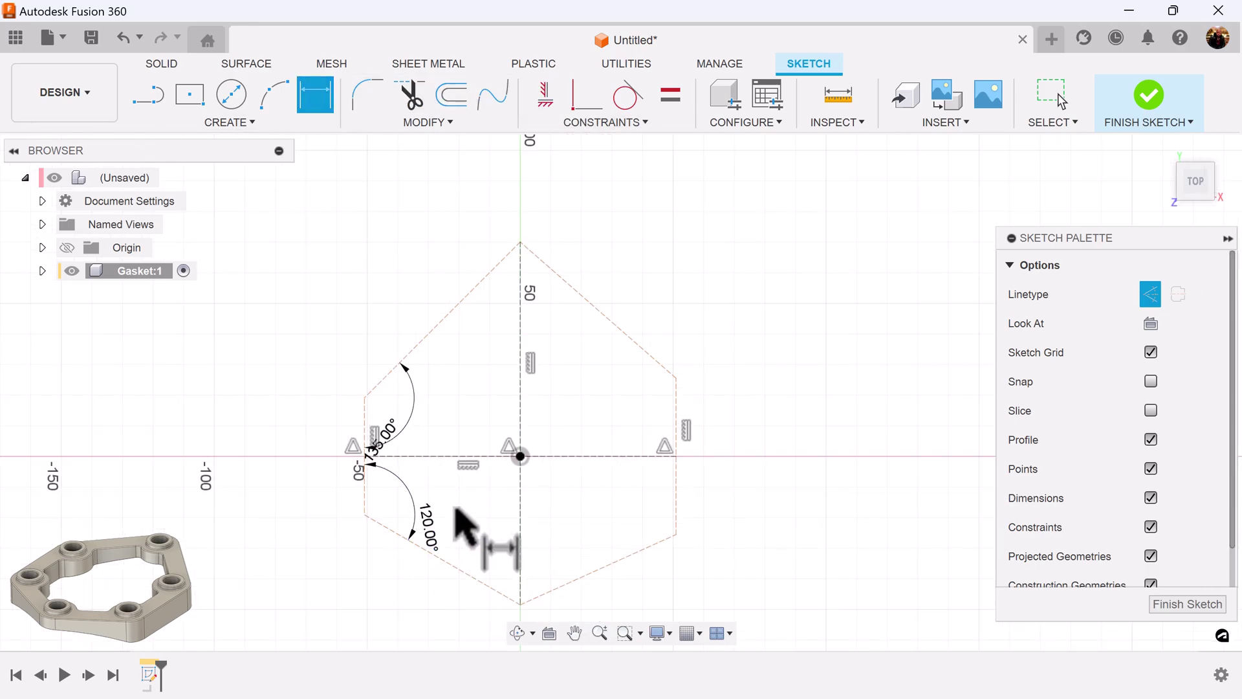
{"action": "middle_click_drag", "start_coordinate": [454, 509], "coordinate": [468, 371]}
{"action": "left_click", "coordinate": [444, 415]}
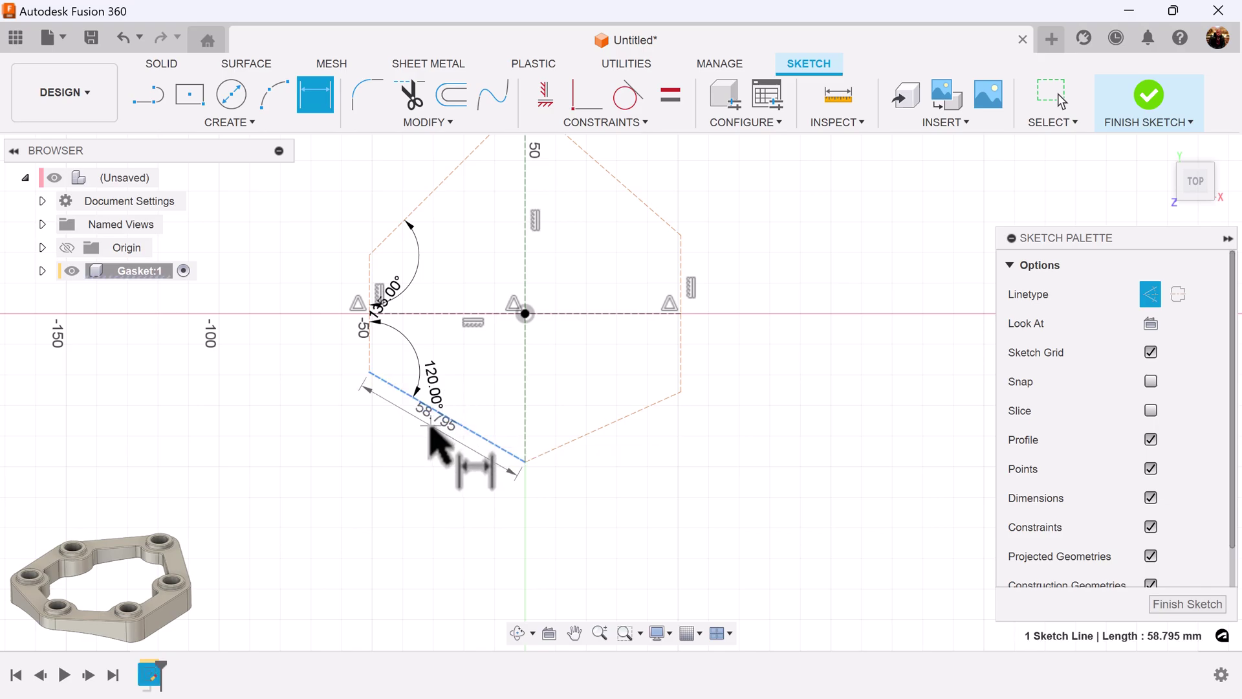
{"action": "left_click", "coordinate": [430, 431]}
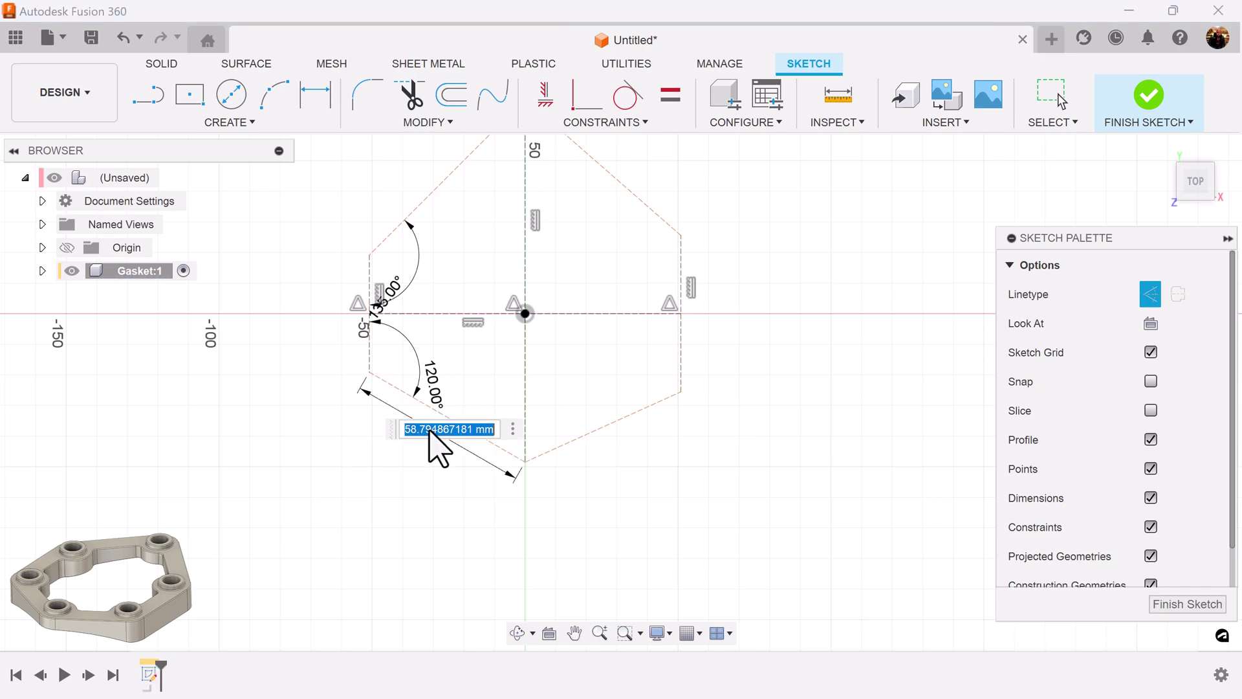
{"action": "key", "text": "Return"}
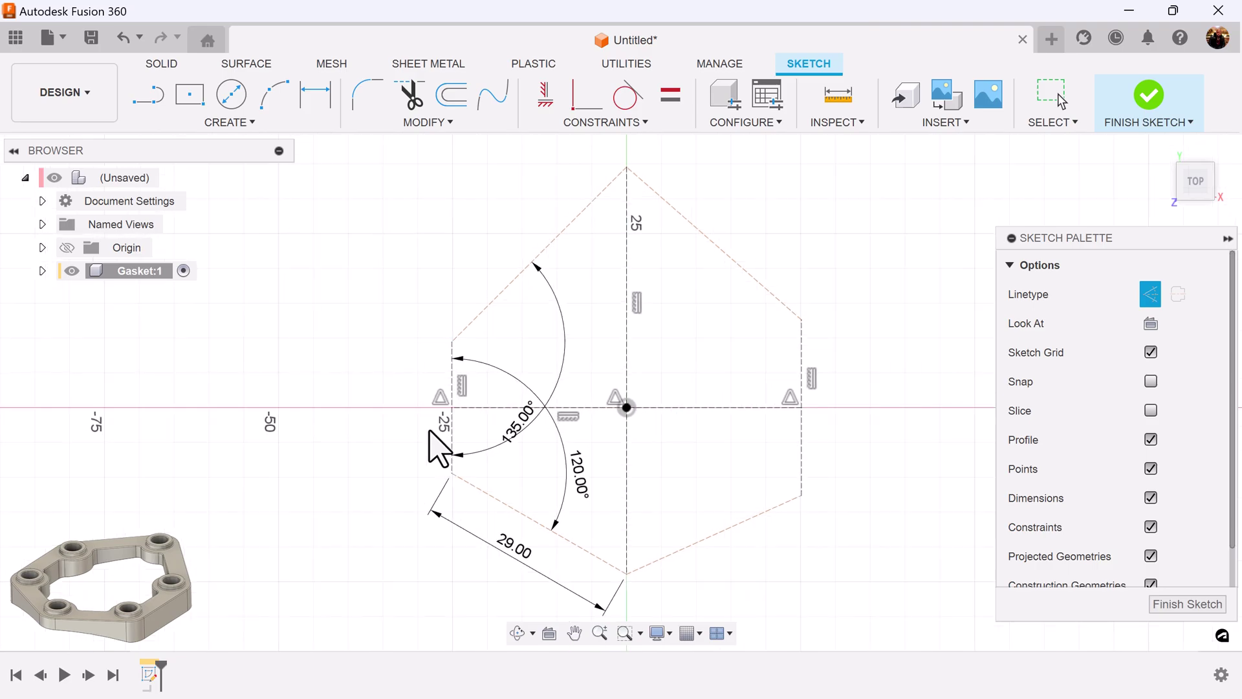
{"action": "left_click", "coordinate": [811, 438]}
{"action": "left_click", "coordinate": [834, 435]}
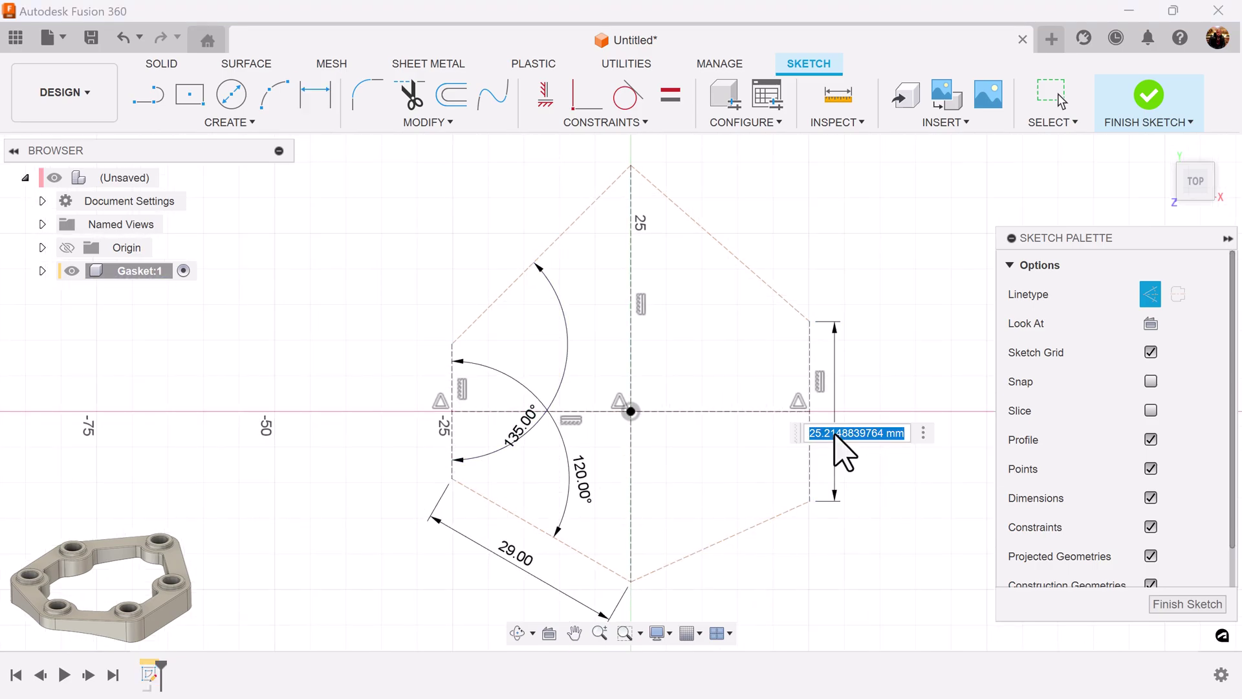
{"action": "type", "text": "29"}
{"action": "key", "text": "Return"}
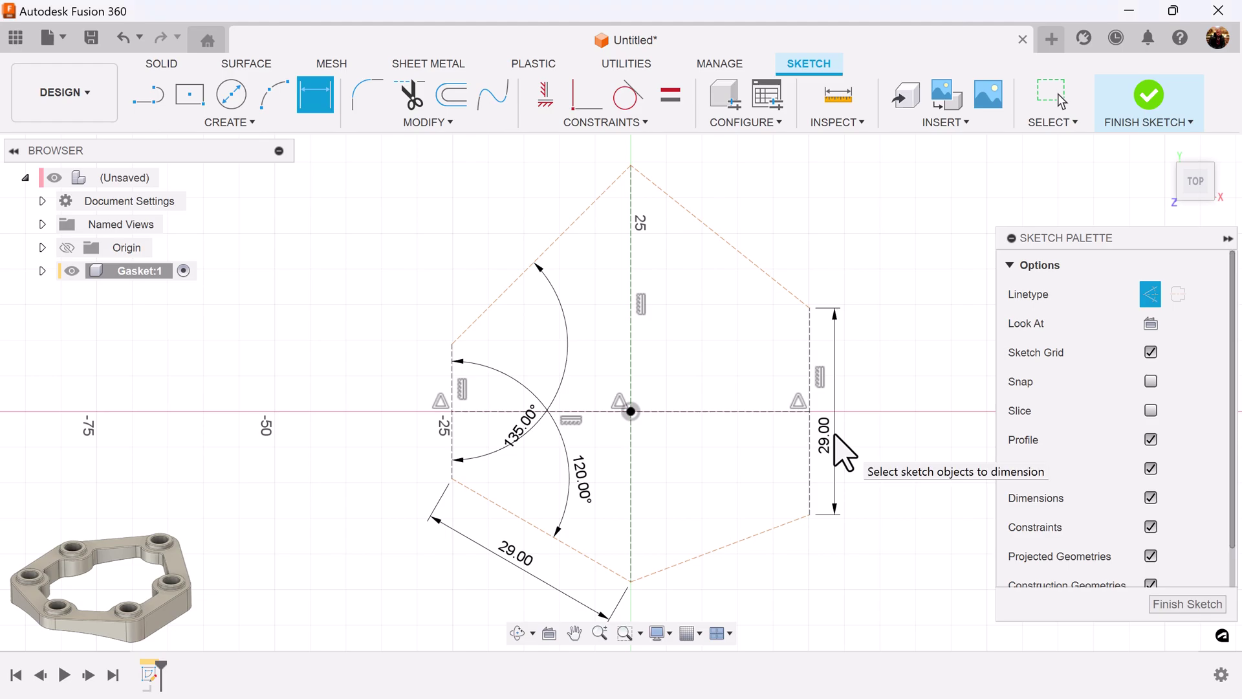
{"action": "key", "text": "Escape"}
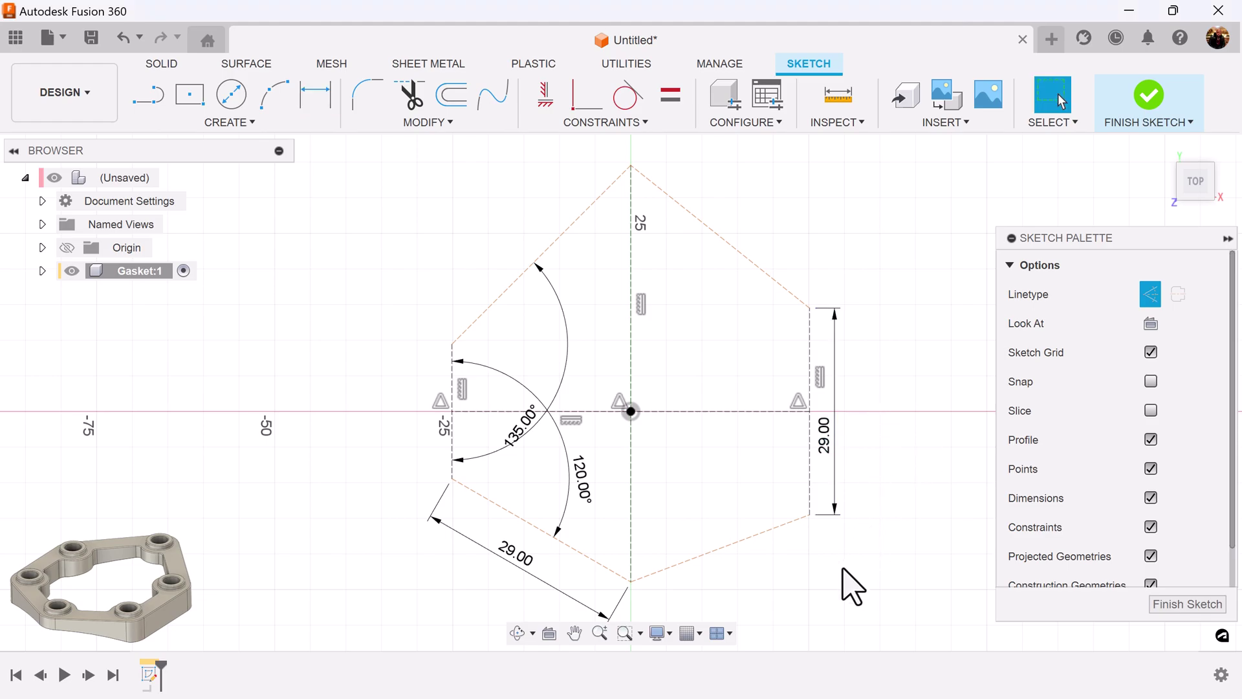
{"action": "middle_click_drag", "start_coordinate": [842, 569], "coordinate": [789, 544]}
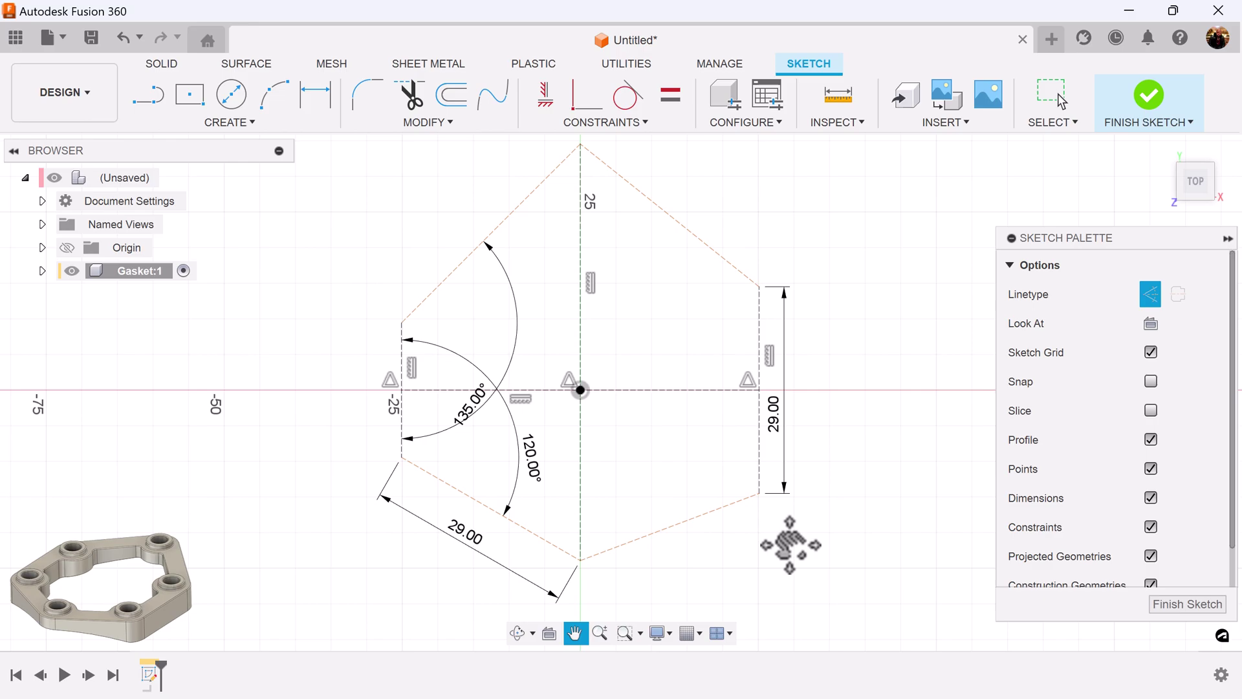
Constrain the upper-left and upper-right vertices horizontal, fully defining the hexagon.
{"action": "left_click", "coordinate": [545, 95]}
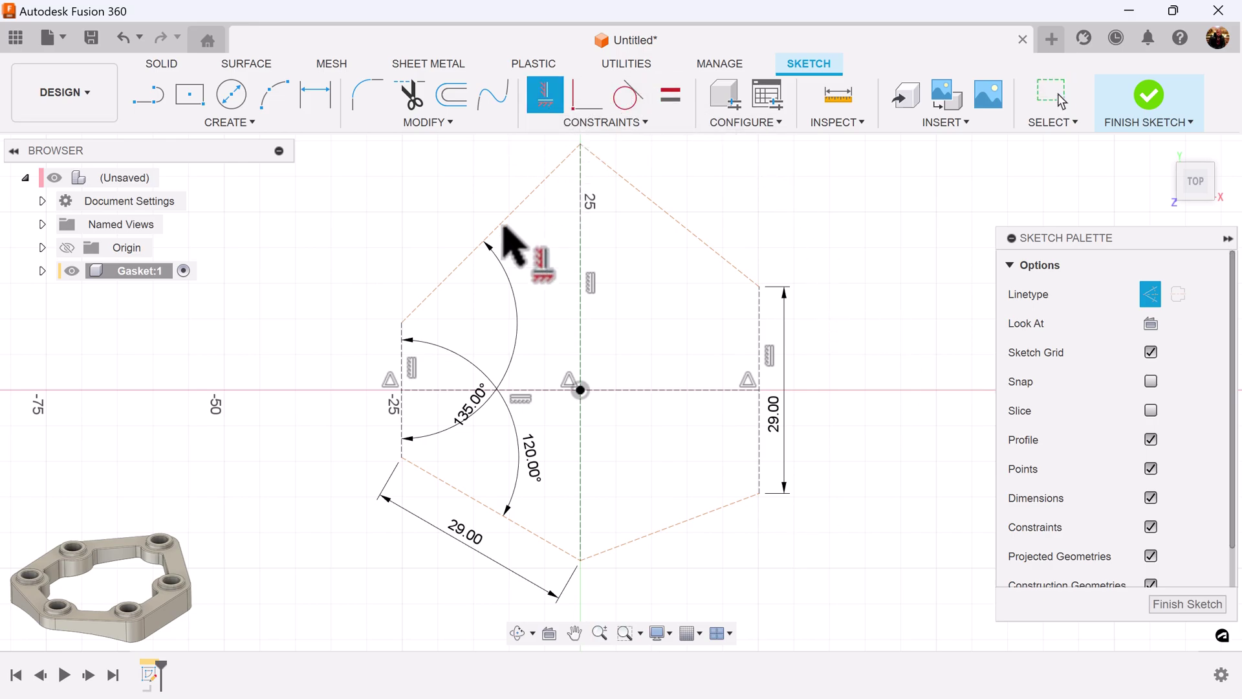
{"action": "left_click", "coordinate": [401, 322]}
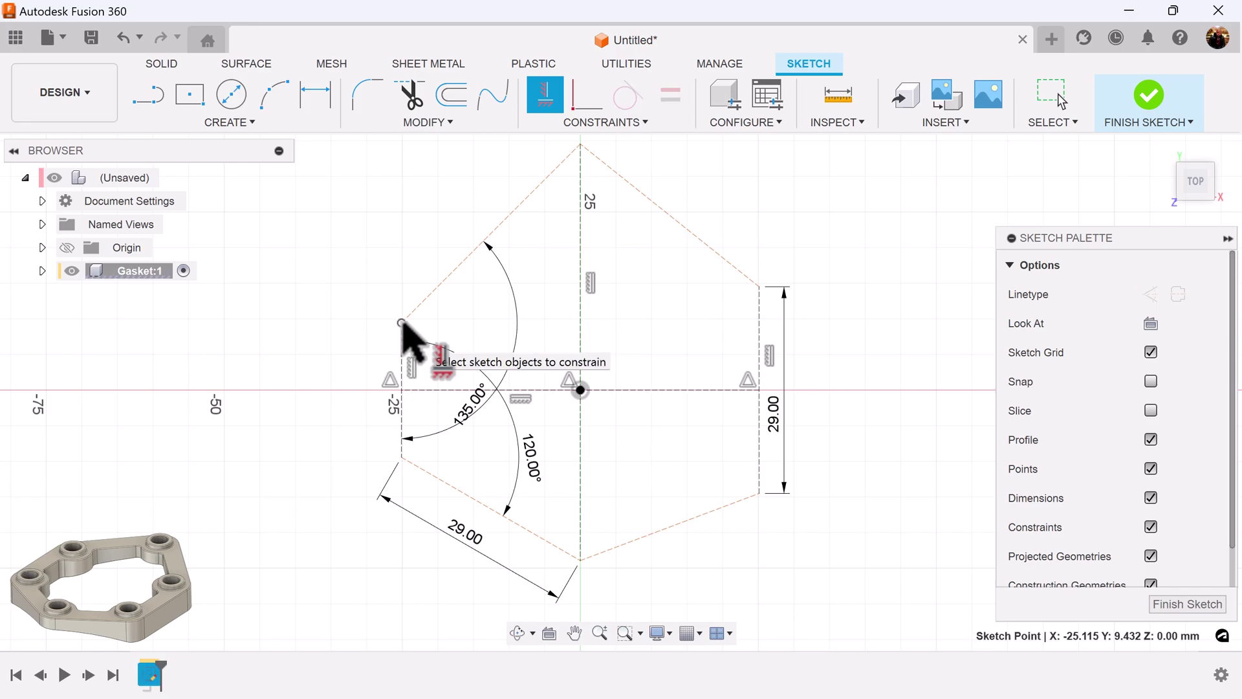
{"action": "left_click", "coordinate": [760, 284]}
{"action": "scroll", "coordinate": [845, 507], "scroll_direction": "down", "scroll_amount": 2}
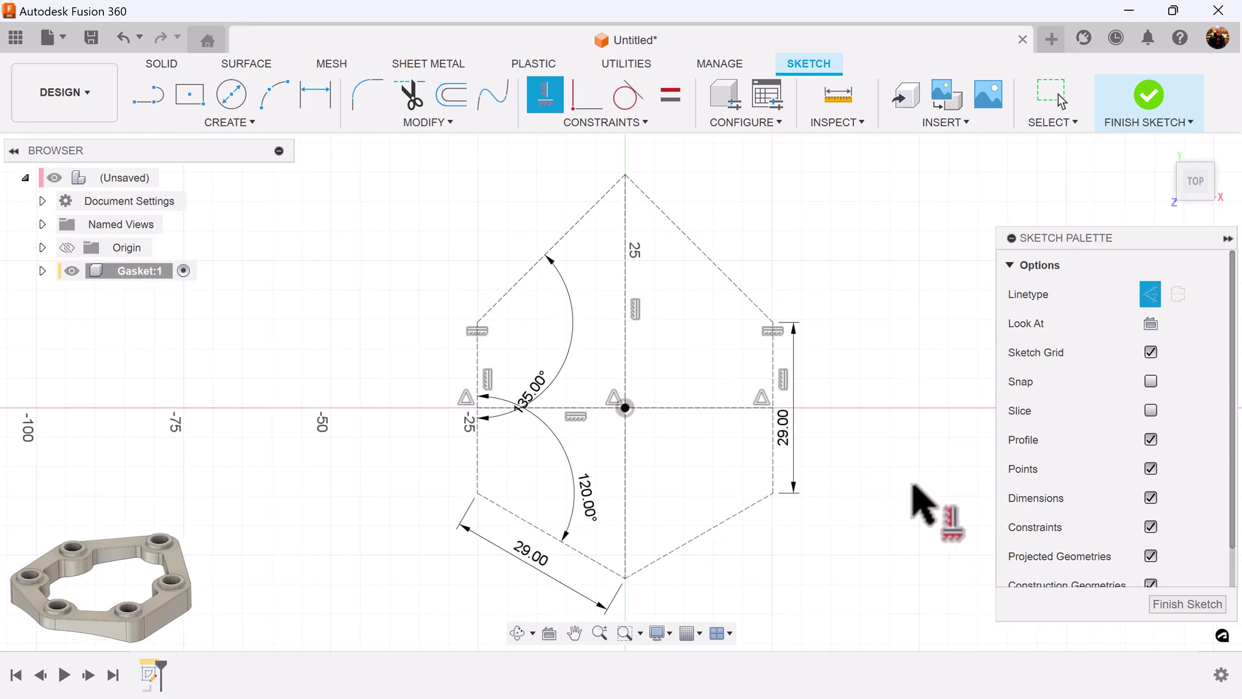
{"action": "mouse_move", "coordinate": [915, 505]}
{"action": "middle_mouse_down"}
{"action": "mouse_move", "coordinate": [802, 504]}
{"action": "mouse_move", "coordinate": [789, 490]}
{"action": "middle_mouse_up"}
{"action": "key", "text": "Escape"}
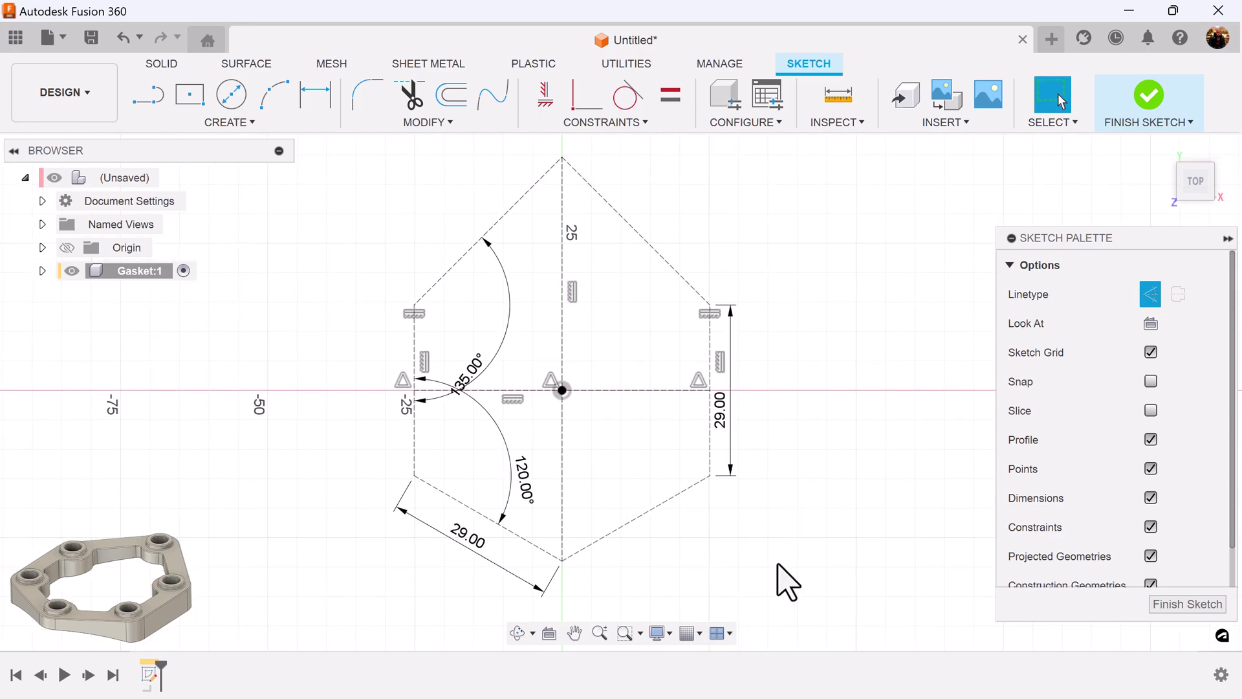
{"action": "scroll", "coordinate": [851, 396], "scroll_direction": "down", "scroll_amount": 1}
{"action": "middle_click_drag", "start_coordinate": [851, 396], "coordinate": [813, 442]}
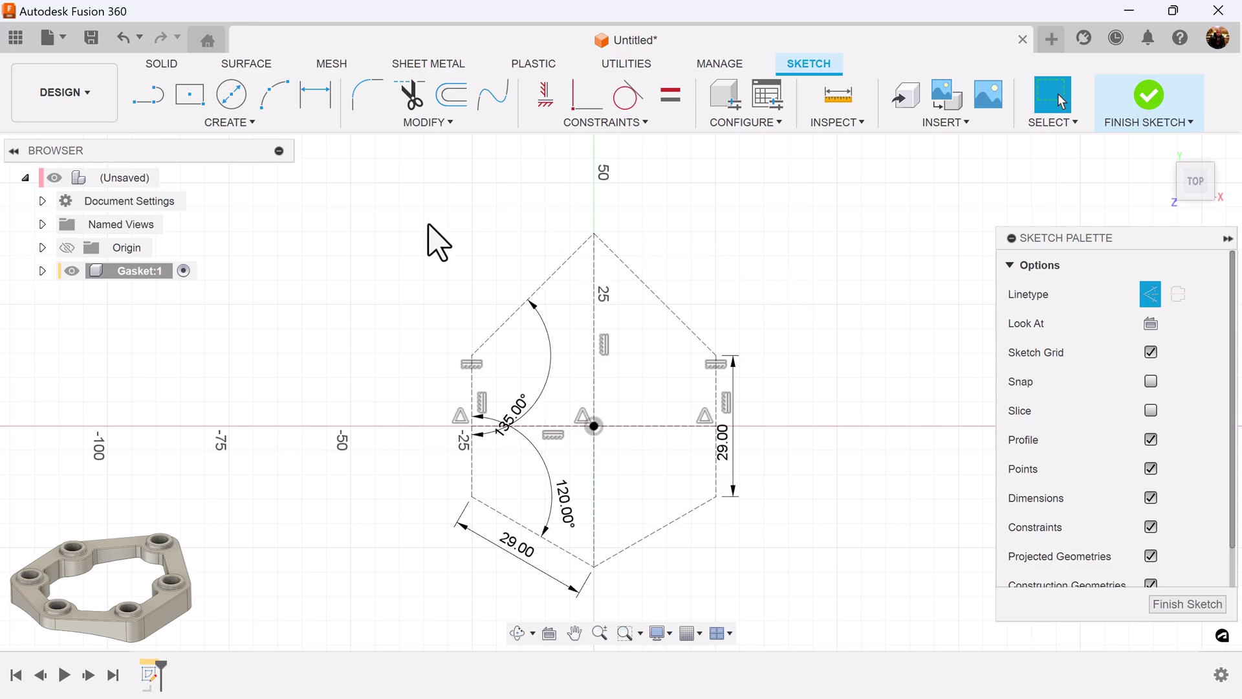
Draw a circle centred on each of the six hexagon vertices.
{"action": "left_click", "coordinate": [231, 92]}
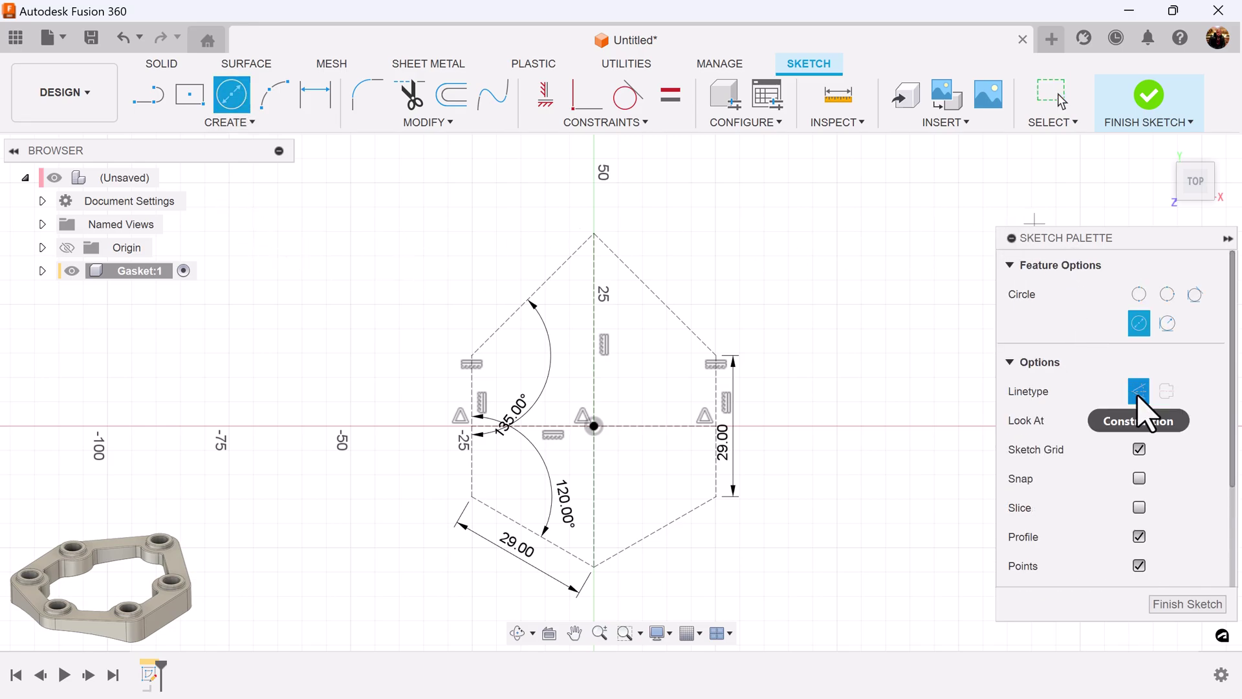
{"action": "left_click", "coordinate": [594, 232]}
{"action": "left_click", "coordinate": [652, 251]}
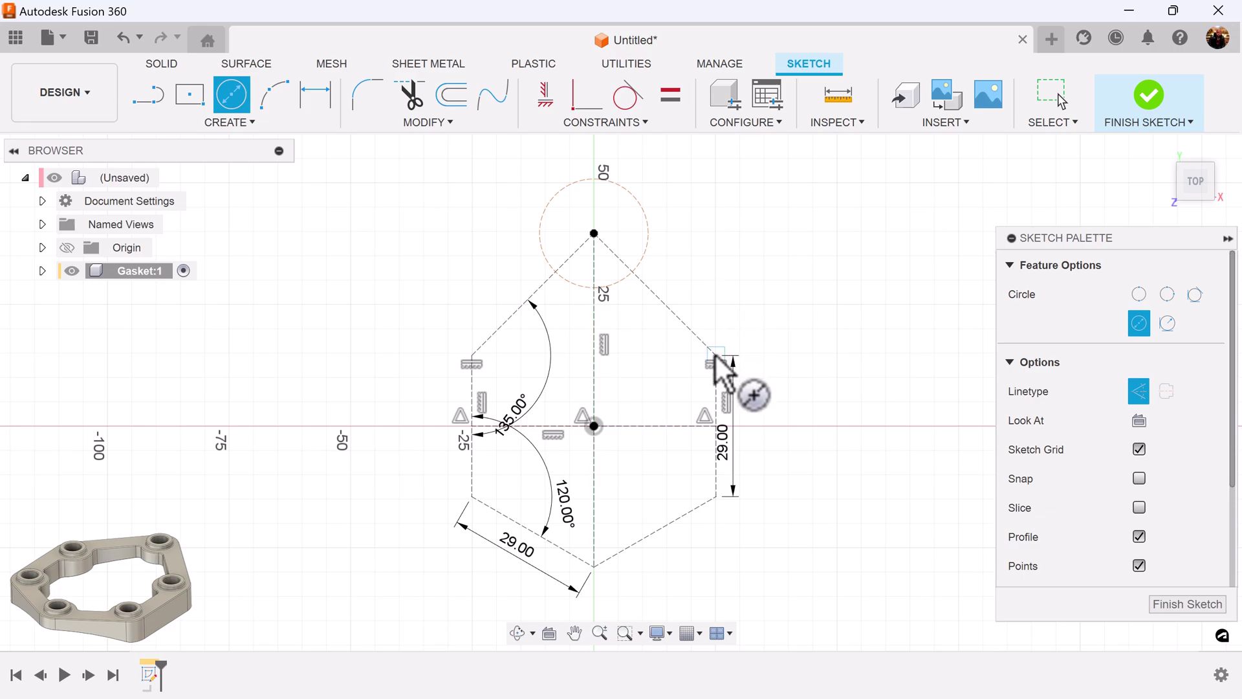
{"action": "left_click", "coordinate": [716, 355]}
{"action": "left_click", "coordinate": [786, 396]}
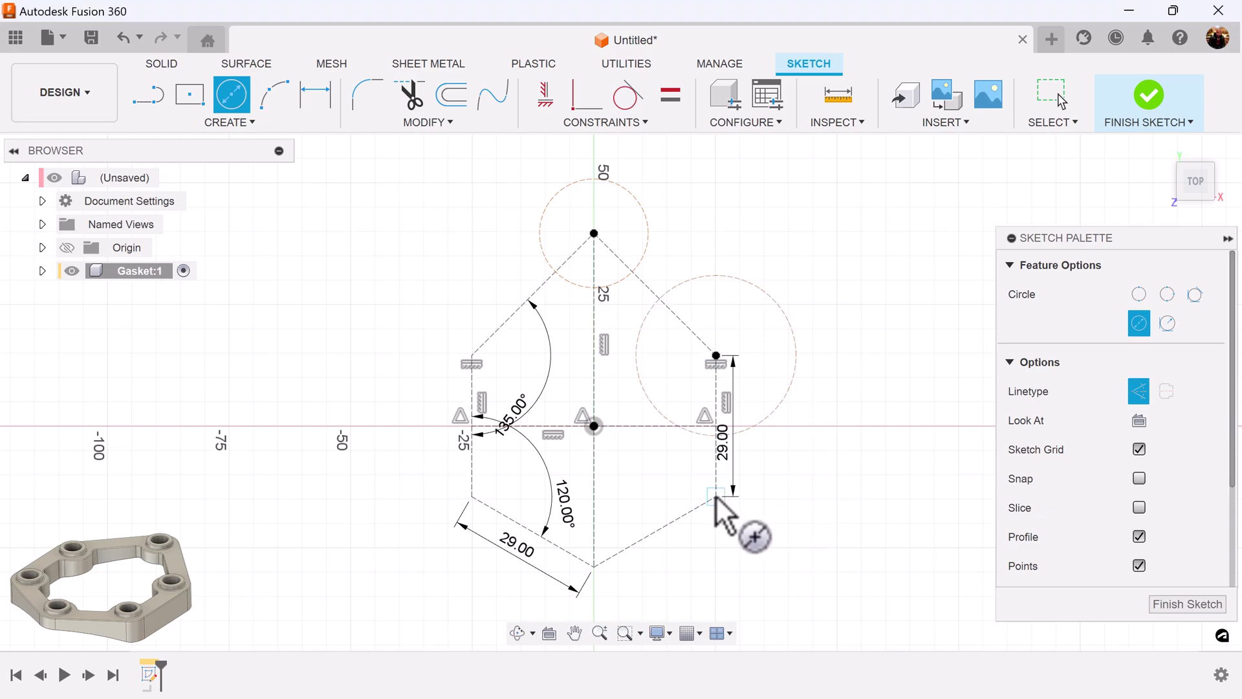
{"action": "left_click", "coordinate": [716, 496]}
{"action": "left_click", "coordinate": [740, 538]}
{"action": "left_click", "coordinate": [593, 567]}
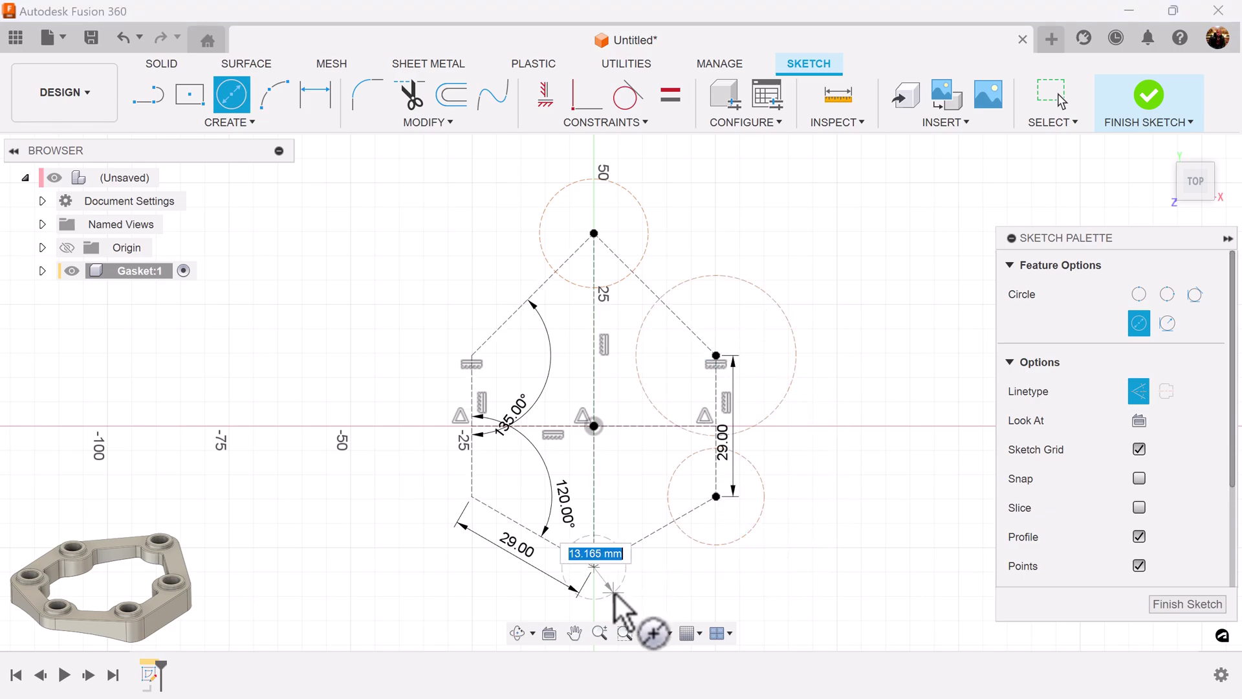
{"action": "left_click", "coordinate": [622, 597]}
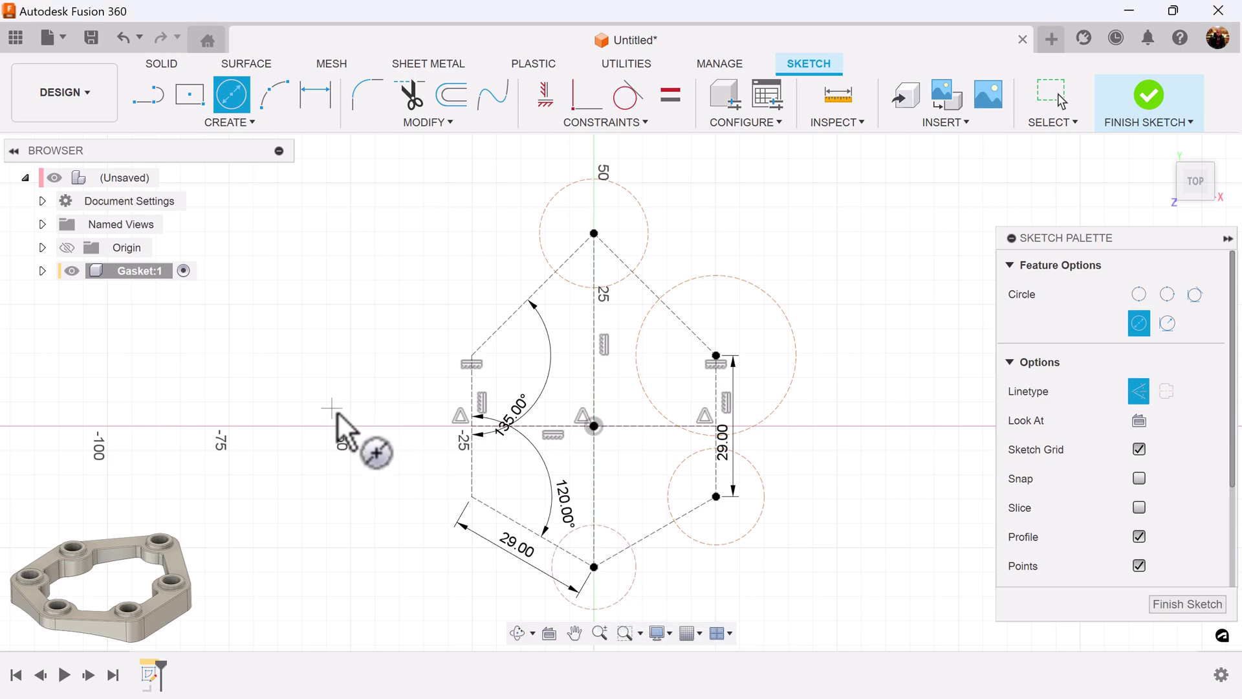
{"action": "left_click", "coordinate": [471, 496]}
{"action": "left_click", "coordinate": [430, 513]}
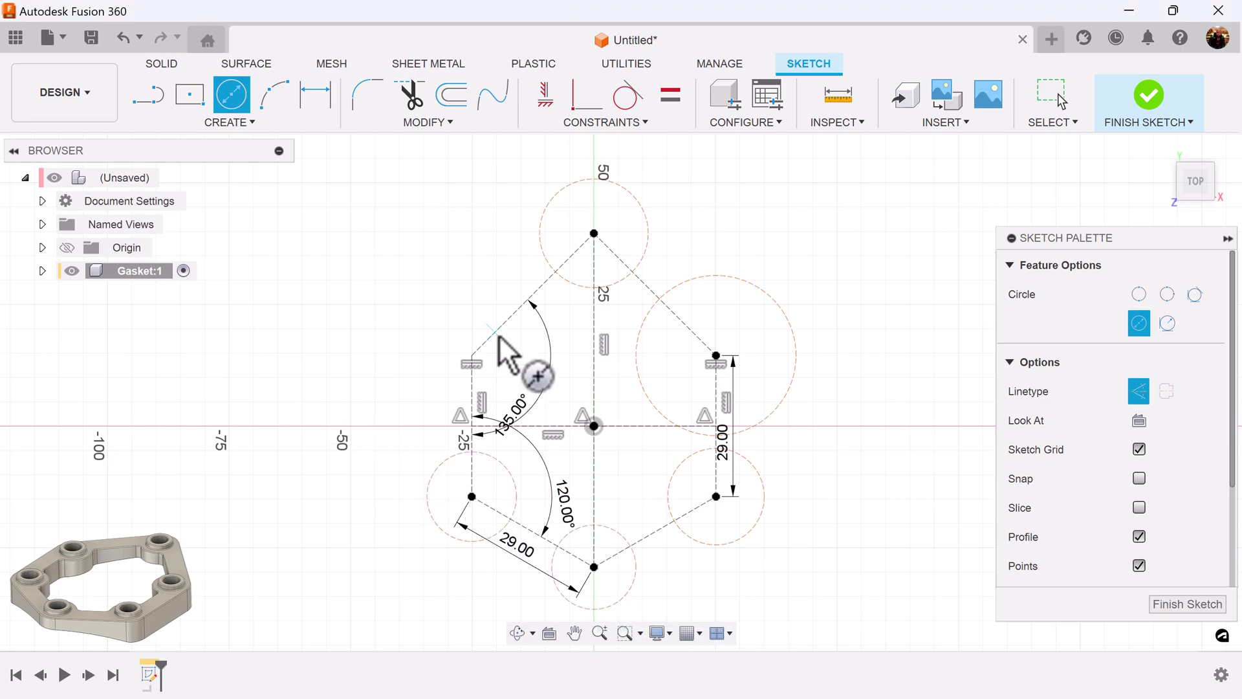
{"action": "left_click", "coordinate": [471, 355]}
{"action": "left_click", "coordinate": [474, 296]}
Apply Equal constraints linking the top, right, bottom and lower-left vertex circles.
{"action": "left_click", "coordinate": [686, 104]}
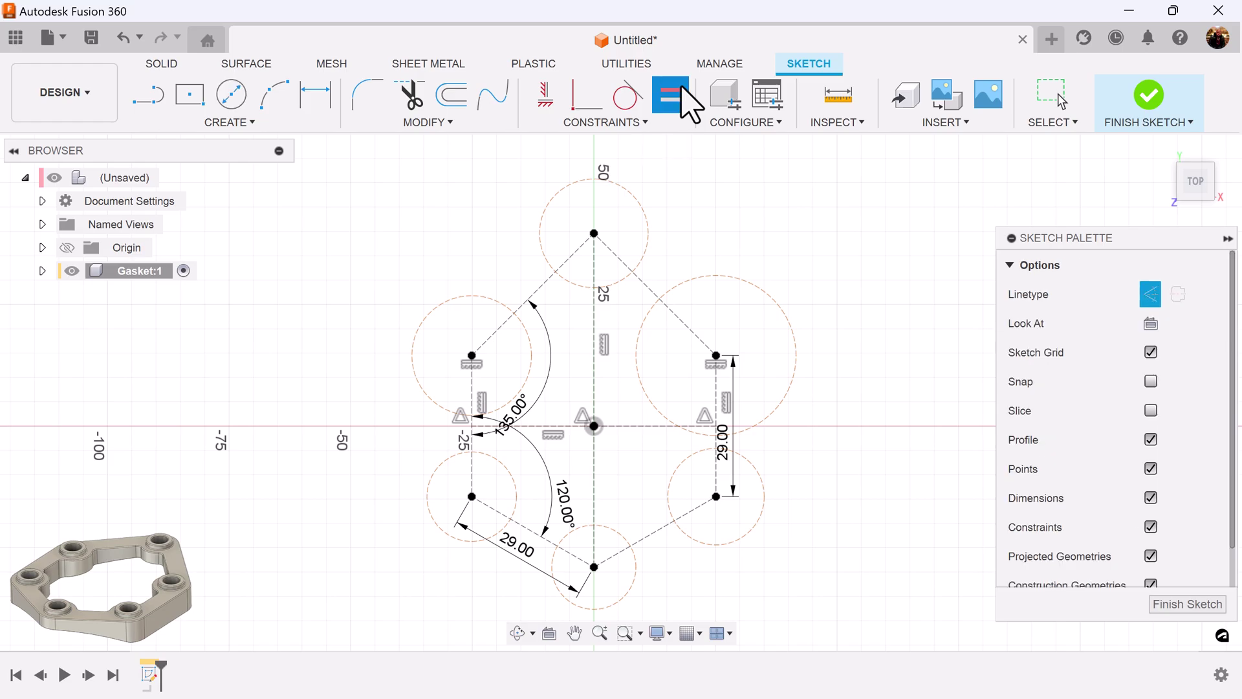
{"action": "left_click", "coordinate": [630, 193]}
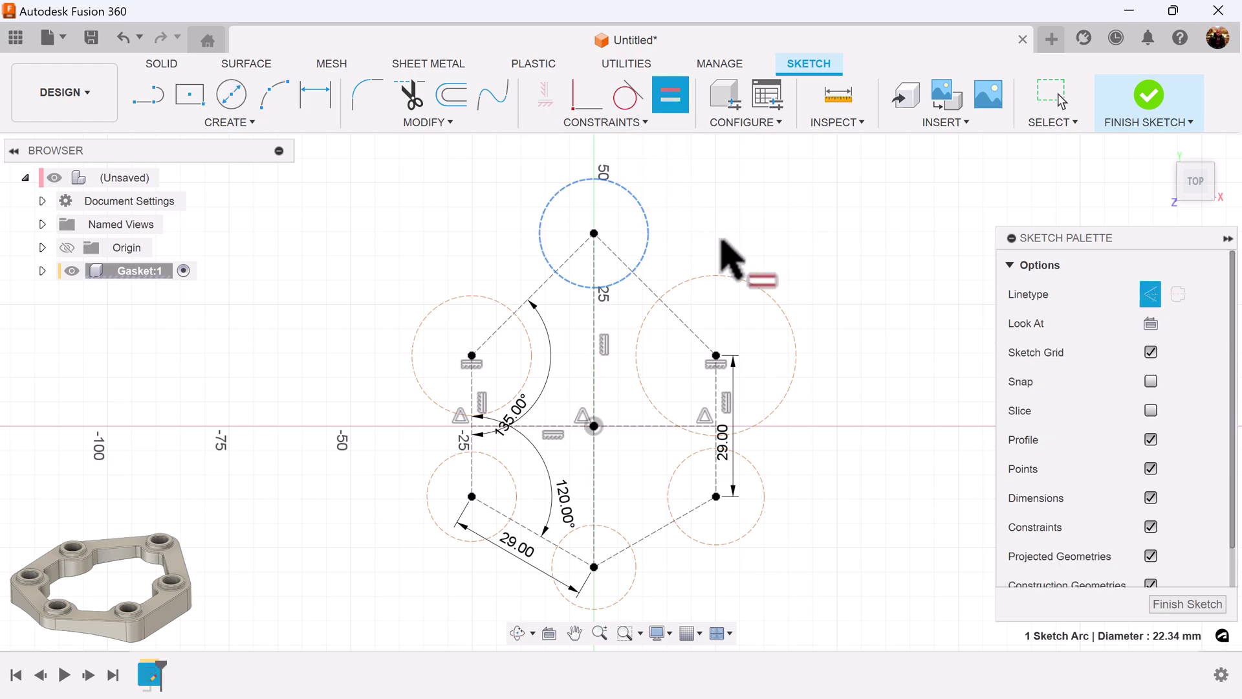
{"action": "left_click", "coordinate": [725, 274]}
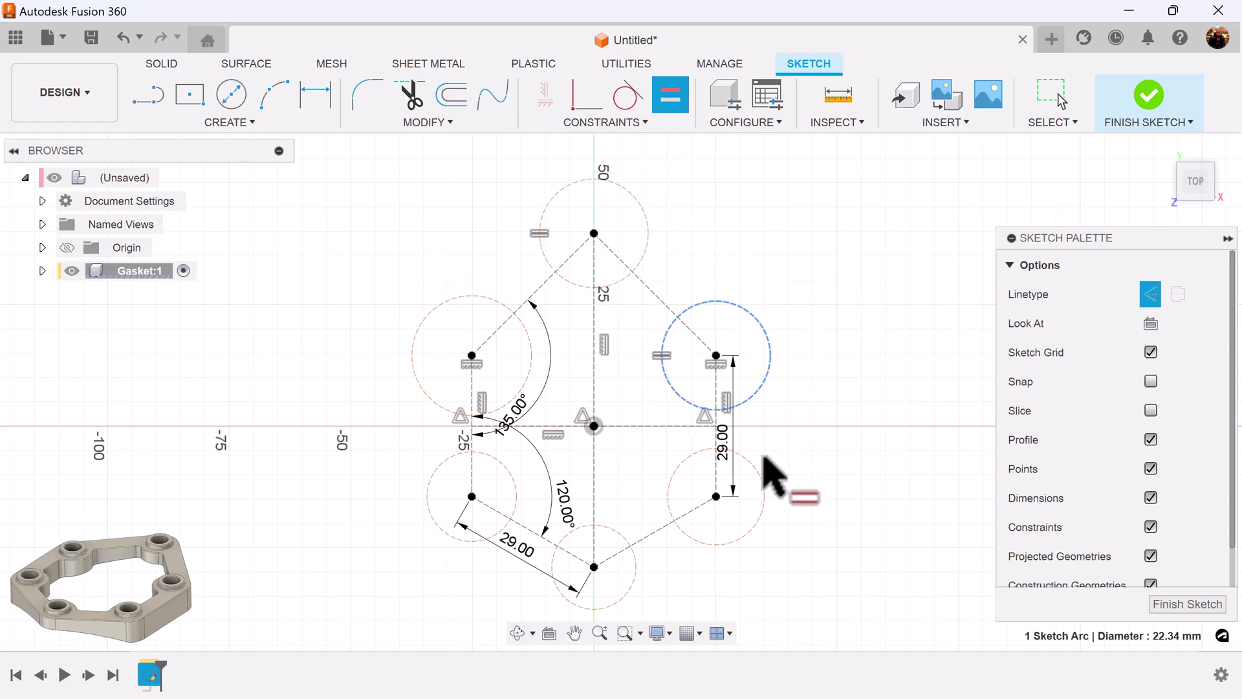
{"action": "left_click", "coordinate": [766, 484]}
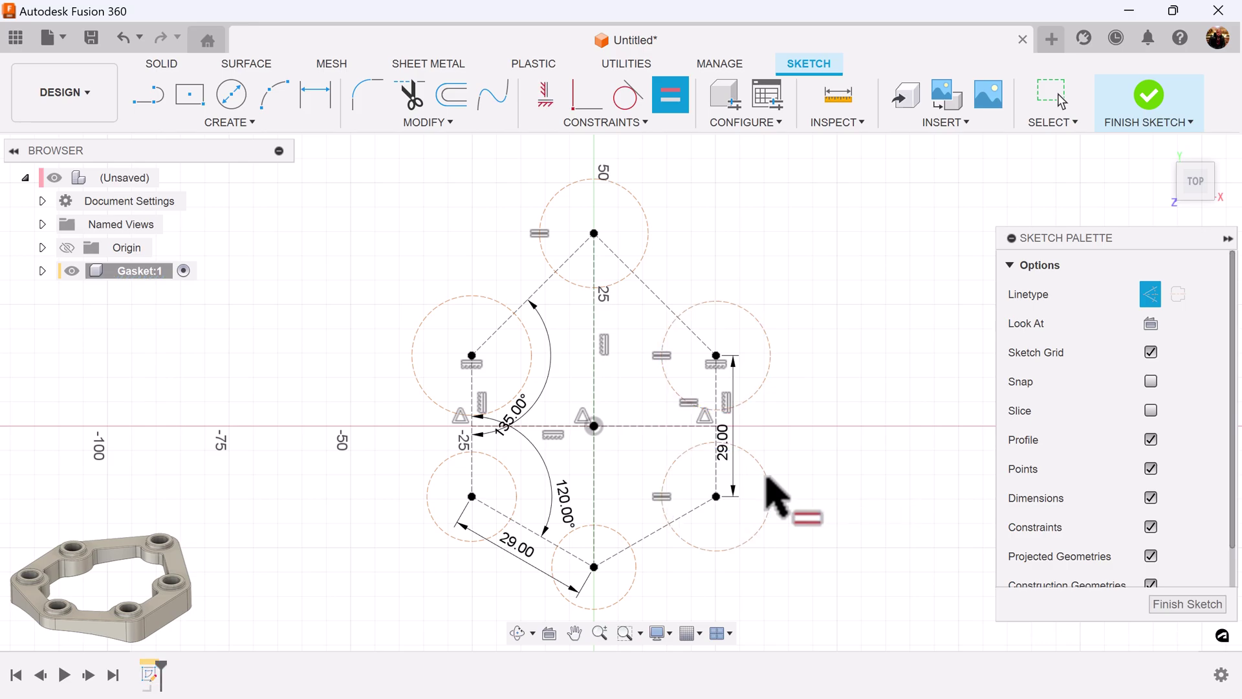
{"action": "left_click", "coordinate": [713, 551]}
{"action": "left_click", "coordinate": [637, 566]}
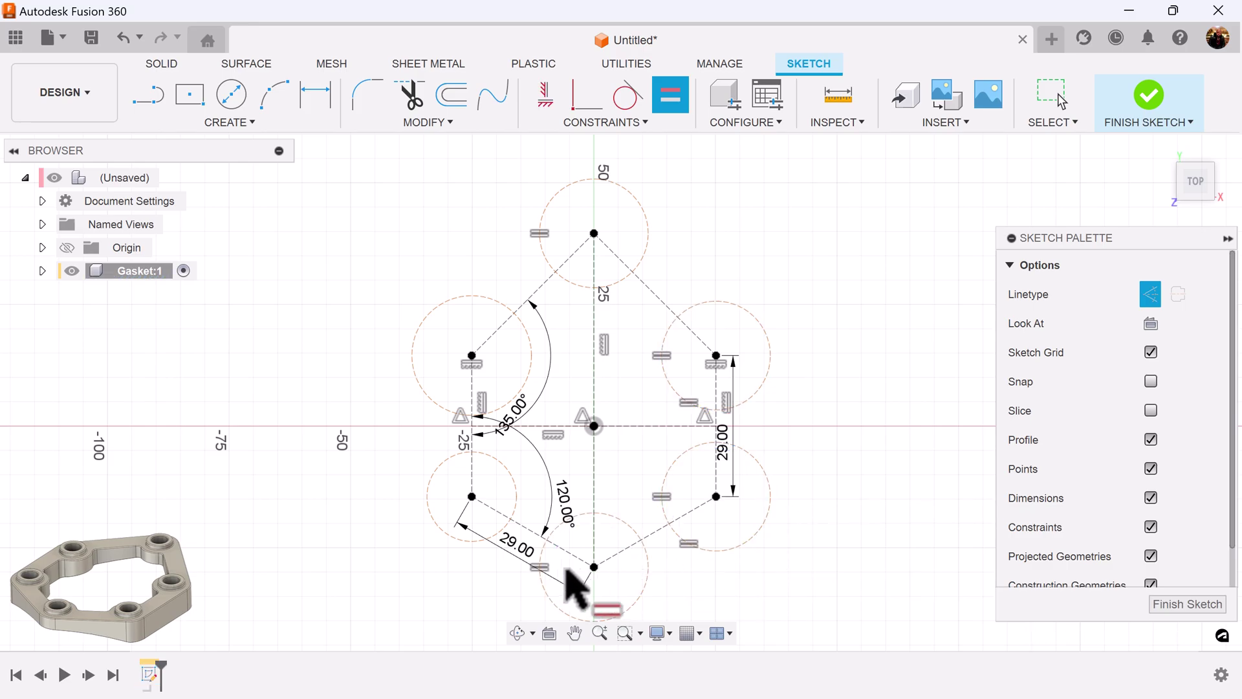
{"action": "left_click", "coordinate": [585, 513]}
{"action": "left_click", "coordinate": [516, 506]}
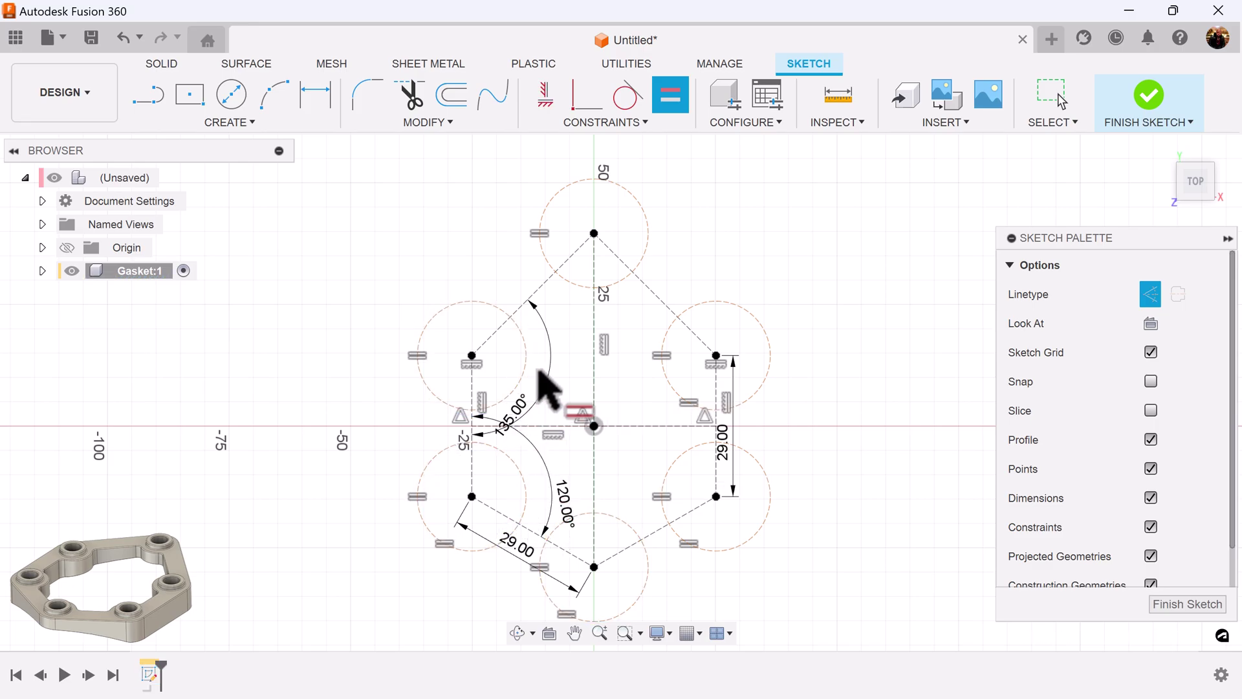
Dimension the top circle's diameter at 16 mm so all six equal vertex circles become Ø16.
{"action": "left_click", "coordinate": [317, 104]}
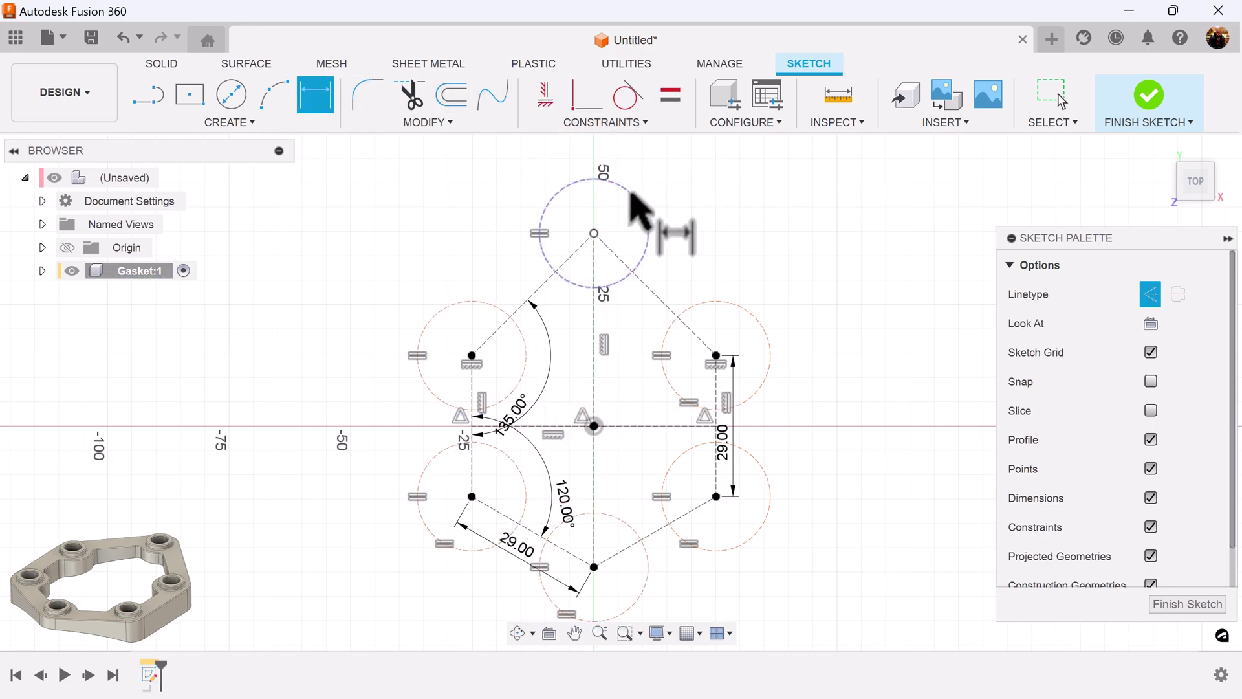
{"action": "left_click", "coordinate": [643, 206]}
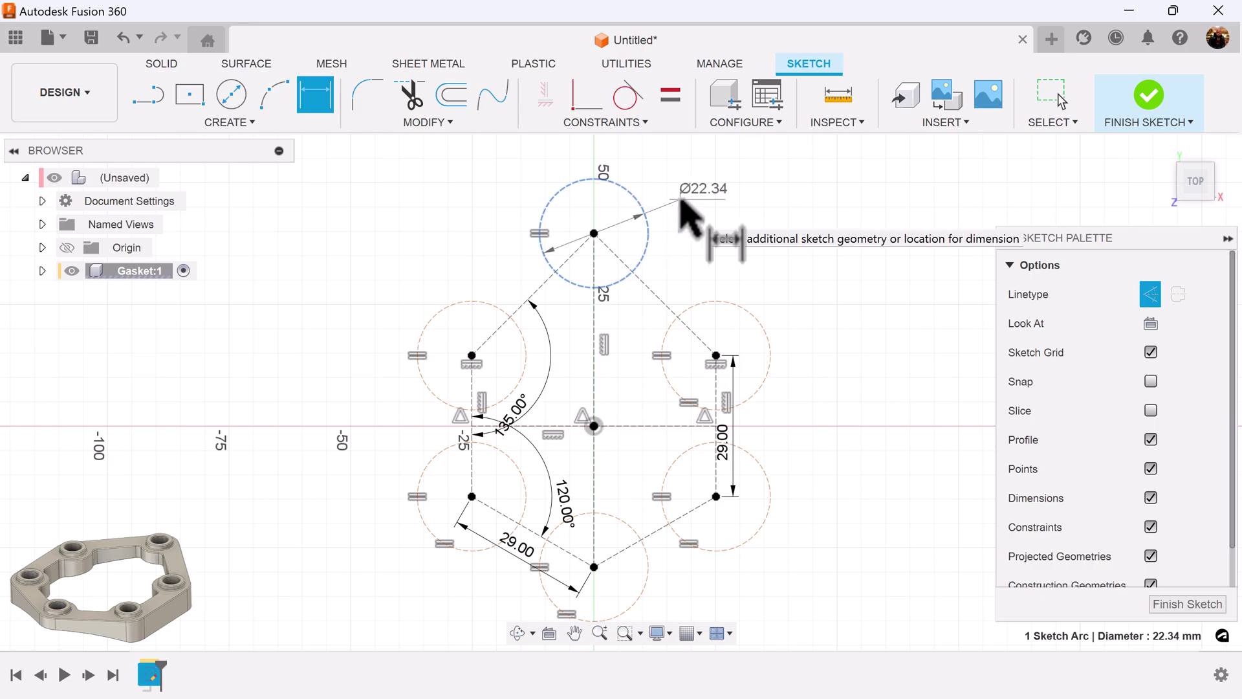
{"action": "left_click", "coordinate": [680, 201]}
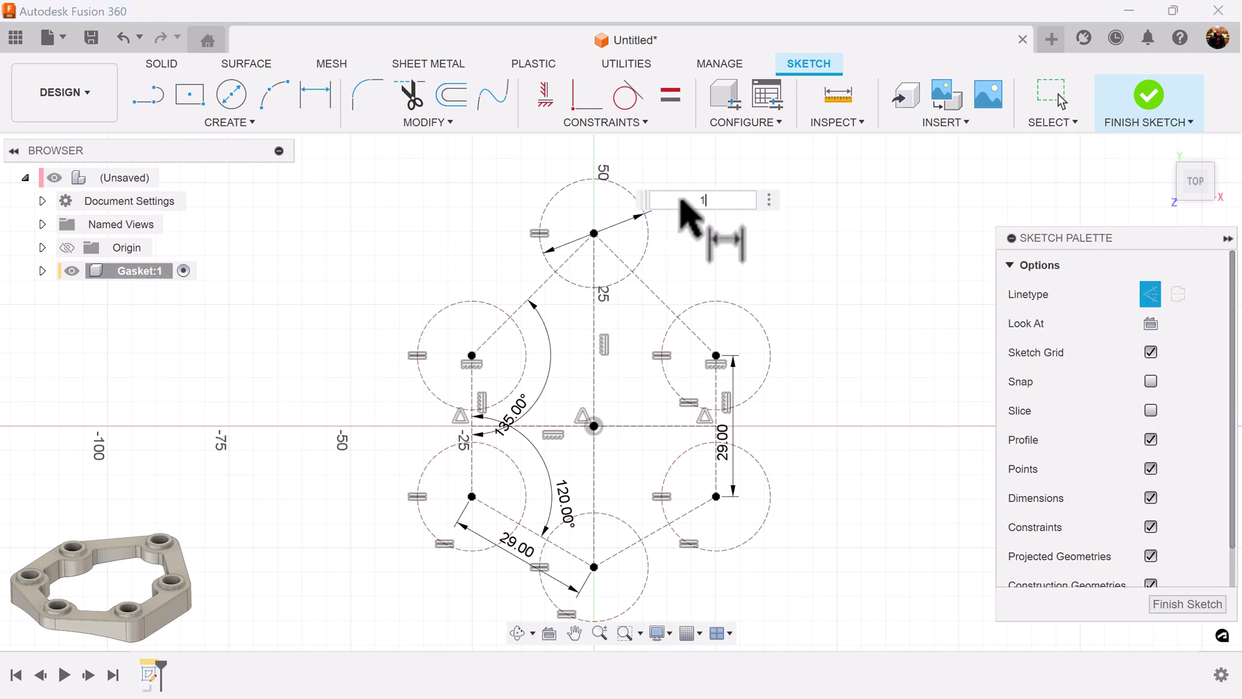
{"action": "key", "text": "Return"}
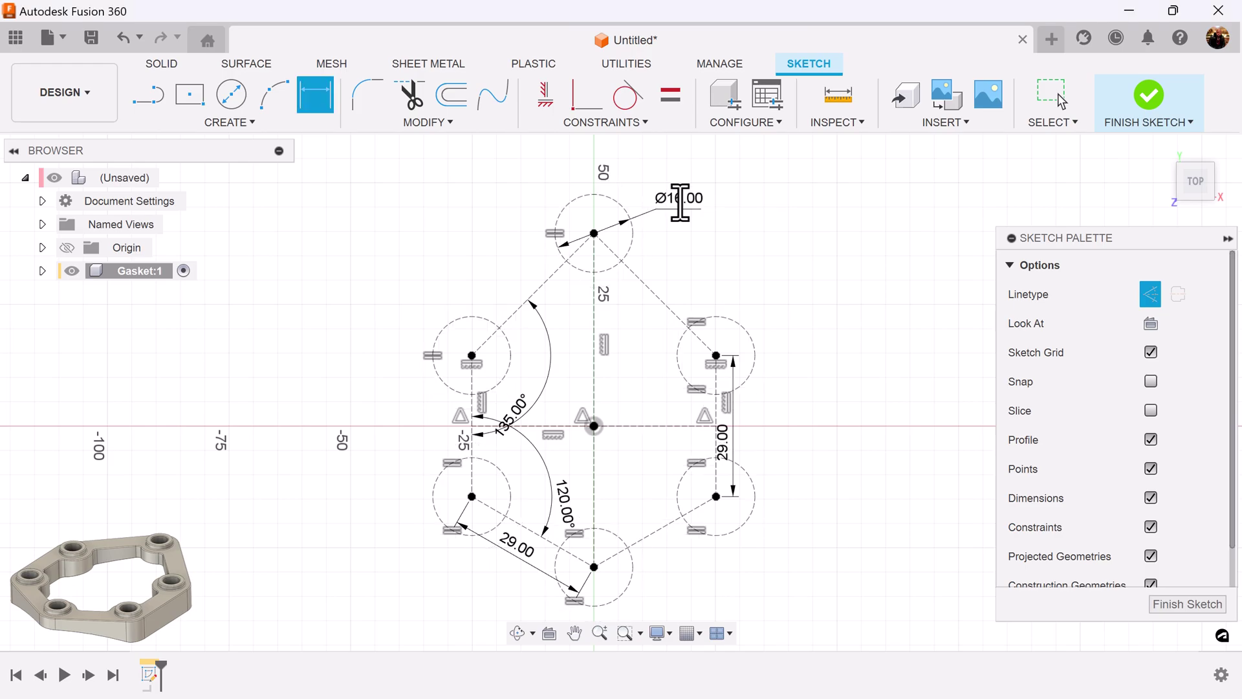
{"action": "scroll", "coordinate": [831, 456], "scroll_direction": "down", "scroll_amount": 2}
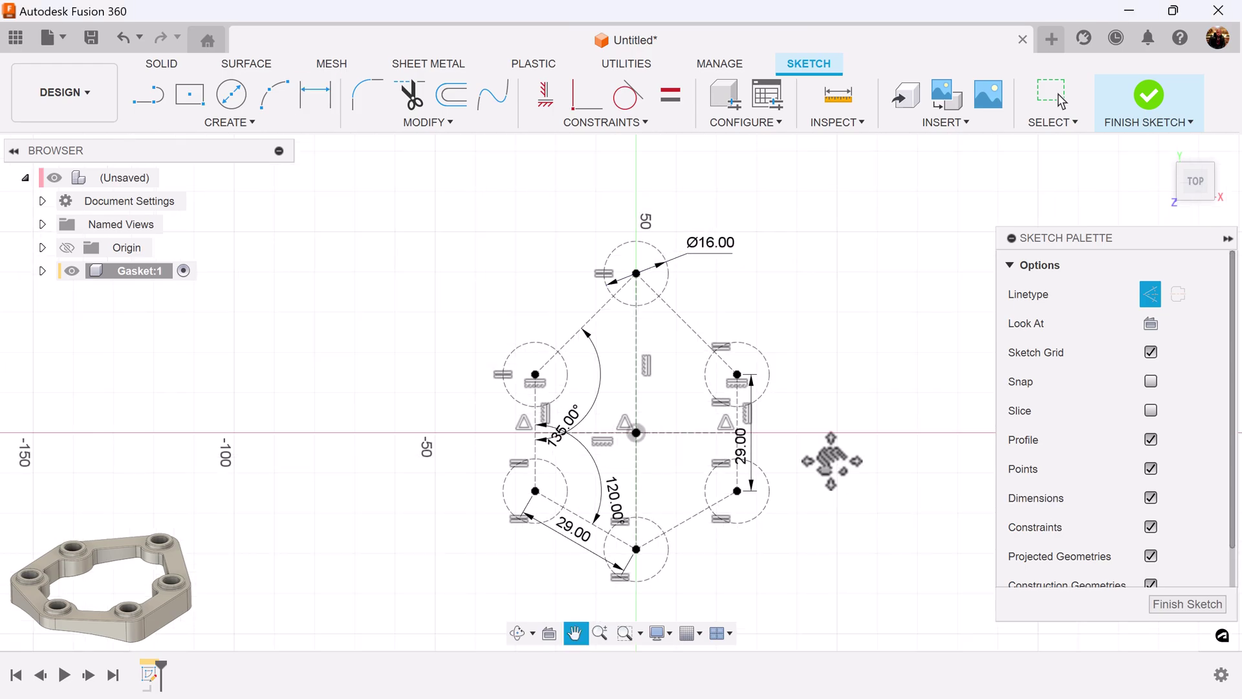
{"action": "scroll", "coordinate": [804, 427], "scroll_direction": "up", "scroll_amount": 3}
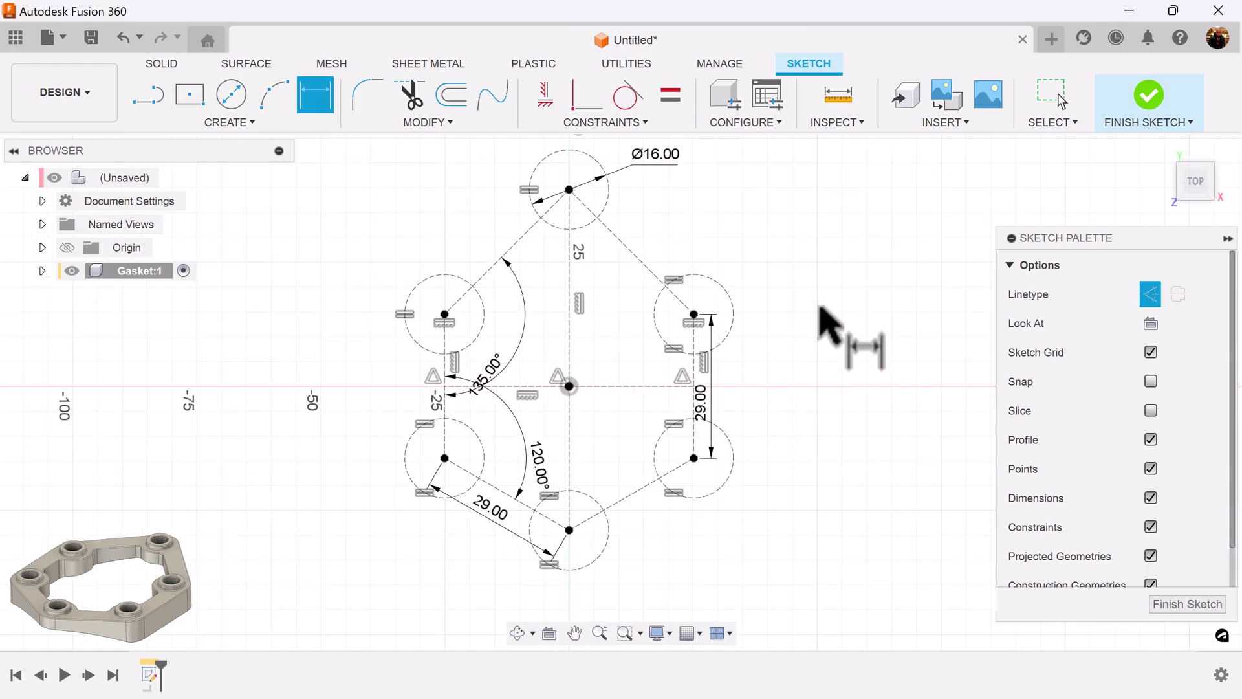
{"action": "key", "text": "Escape"}
{"action": "mouse_move", "coordinate": [804, 312]}
{"action": "middle_mouse_down"}
{"action": "mouse_move", "coordinate": [812, 369]}
{"action": "mouse_move", "coordinate": [831, 370]}
{"action": "middle_mouse_up"}
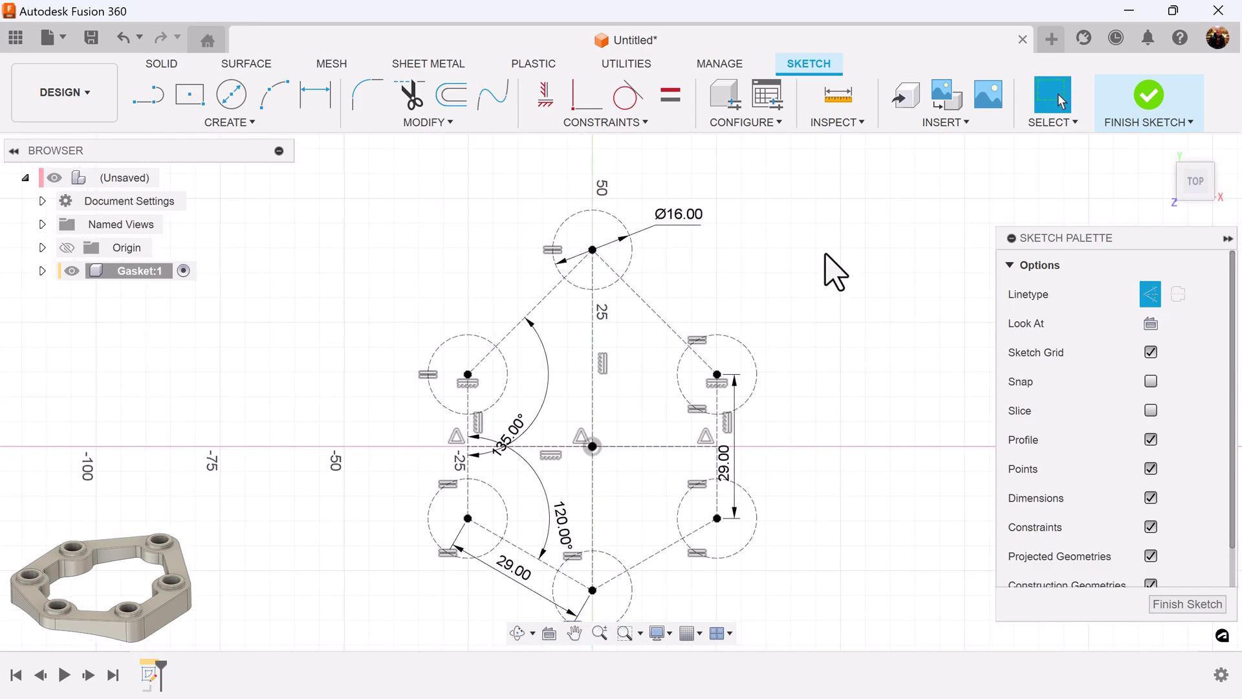
Draw solid tangent lines from the top circle to the upper-left and upper-right circles, plus the right side.
{"action": "left_click", "coordinate": [152, 104]}
{"action": "left_click", "coordinate": [1152, 298]}
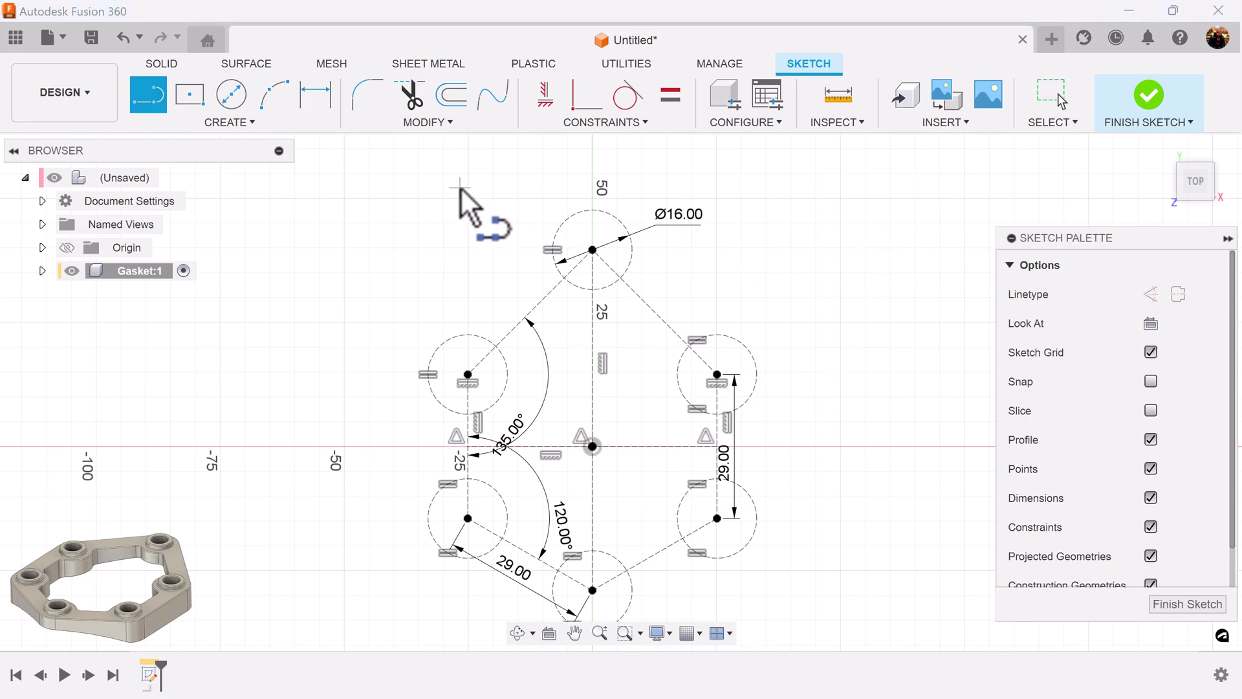
{"action": "left_click", "coordinate": [566, 220]}
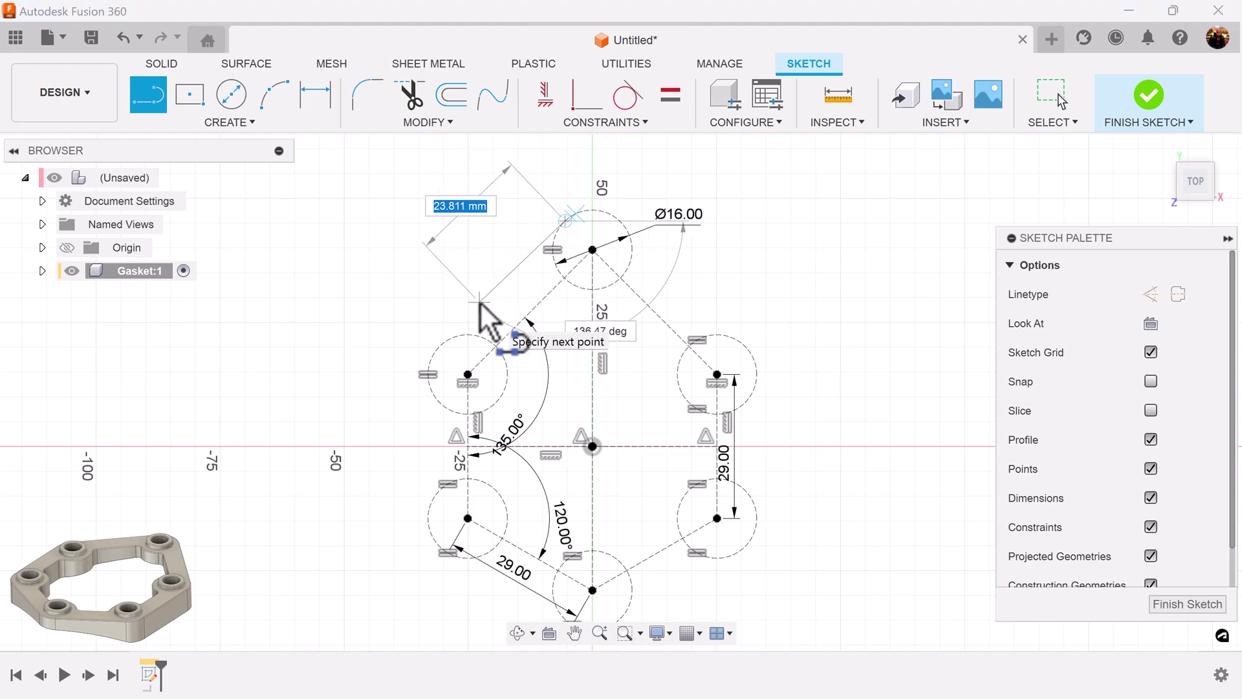
{"action": "left_click", "coordinate": [442, 346]}
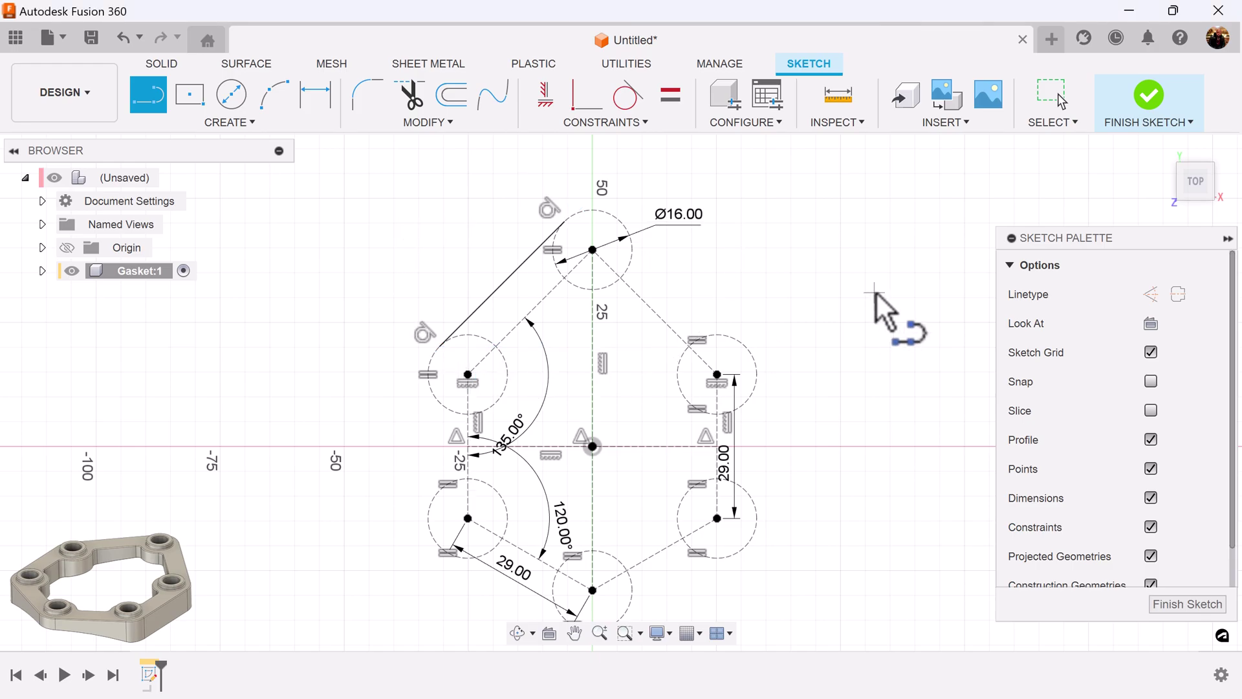
{"action": "left_click", "coordinate": [610, 215]}
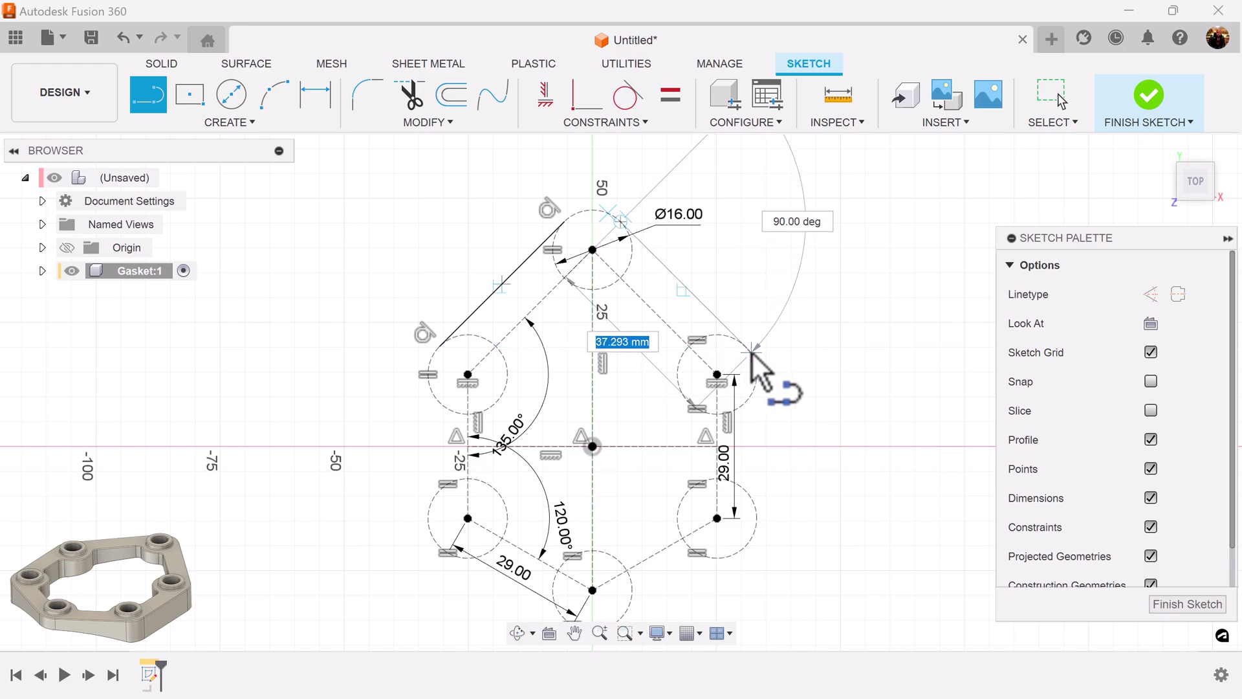
{"action": "left_click", "coordinate": [744, 346]}
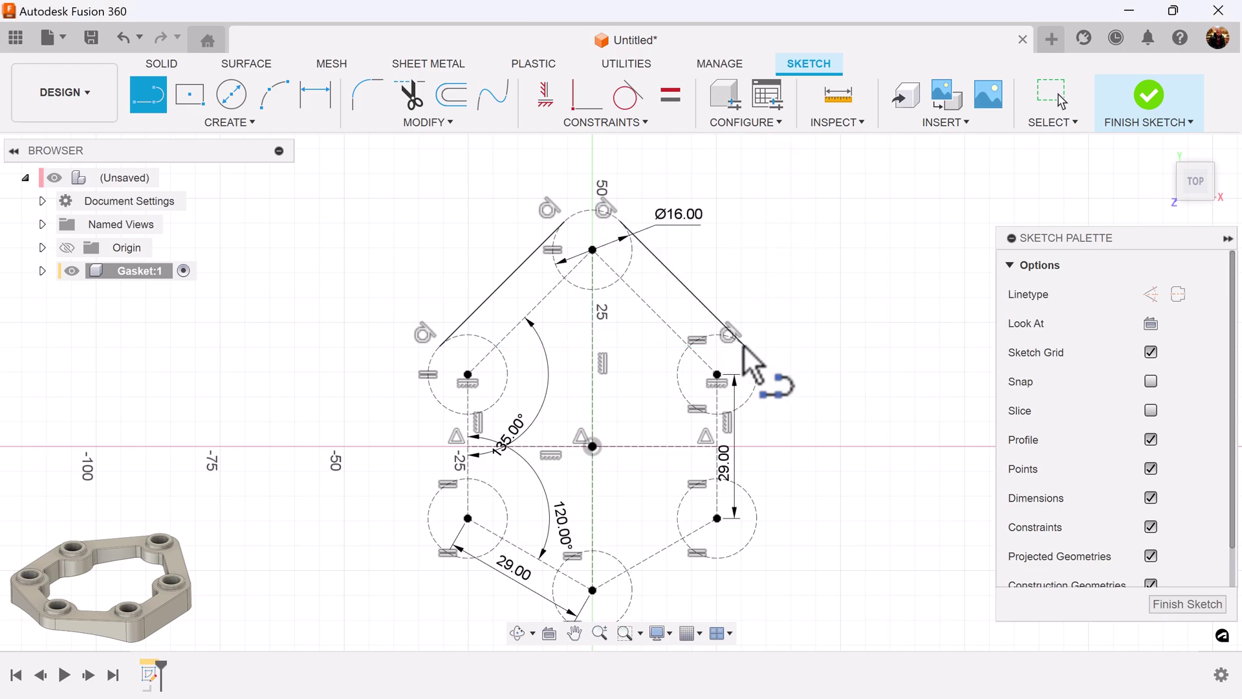
{"action": "left_click", "coordinate": [751, 395]}
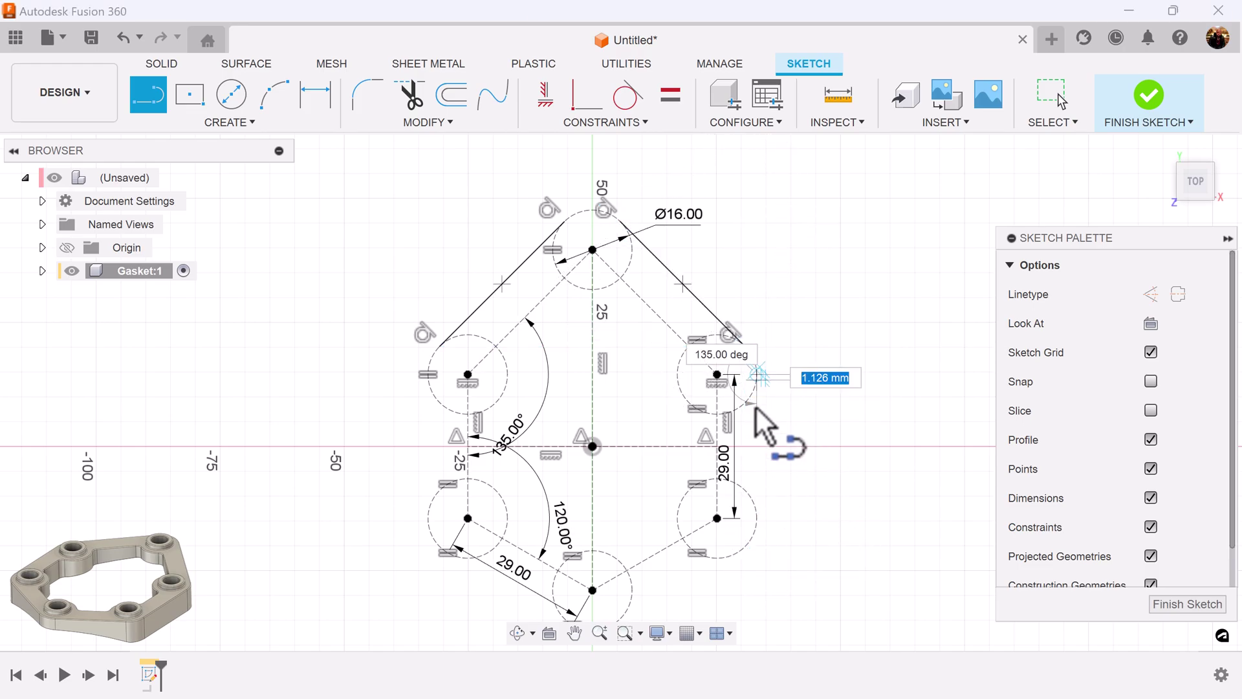
{"action": "left_click", "coordinate": [757, 515]}
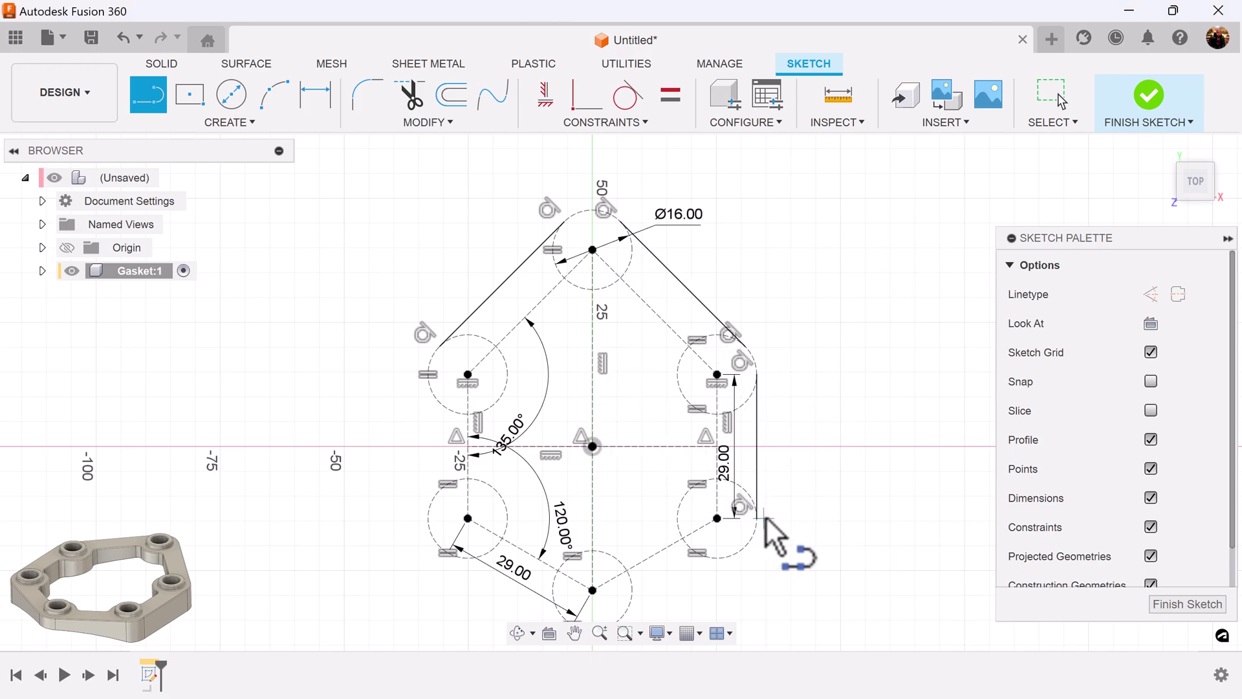
Add a tangent line from the lower-right to the bottom circle and begin the bottom-left line.
{"action": "middle_click_drag", "start_coordinate": [774, 537], "coordinate": [878, 244]}
{"action": "scroll", "coordinate": [734, 352], "scroll_direction": "up", "scroll_amount": 4}
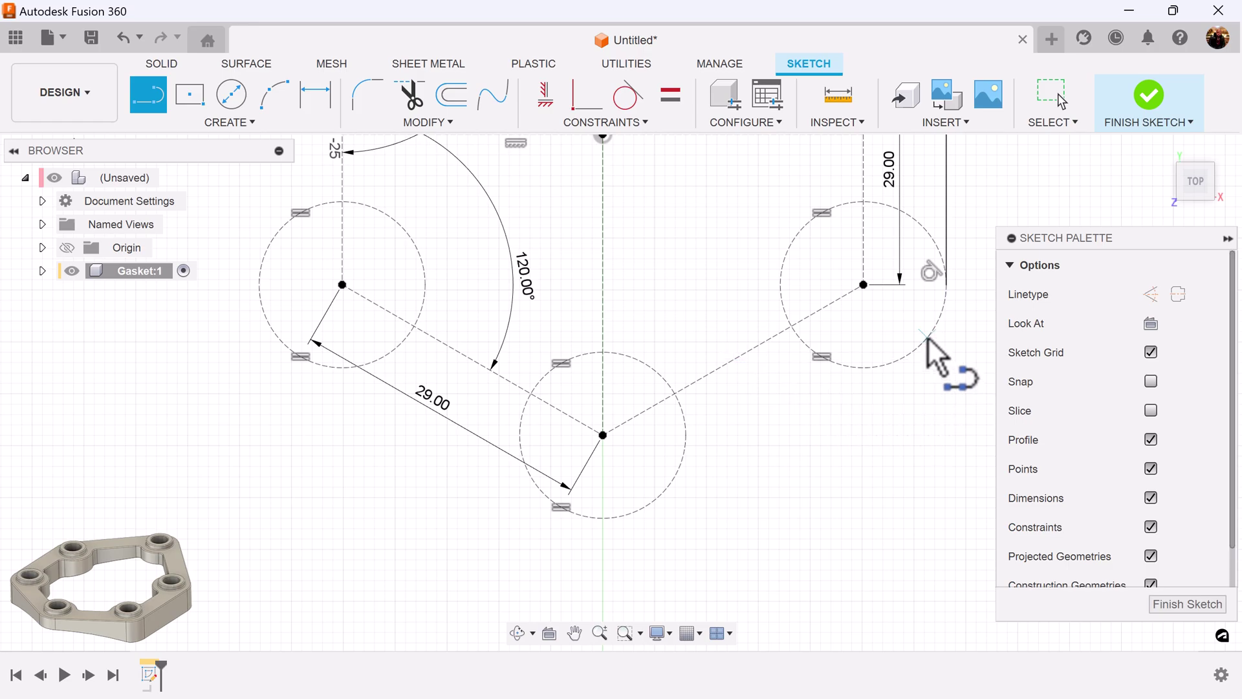
{"action": "left_click", "coordinate": [906, 355]}
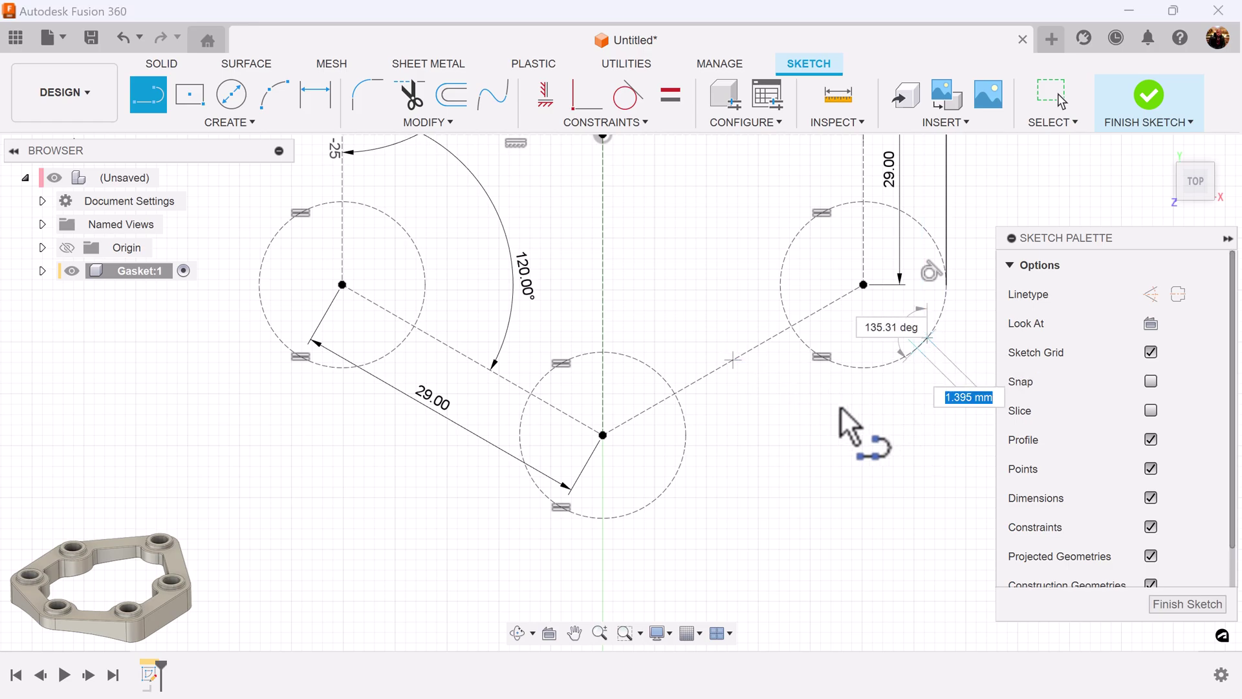
{"action": "left_click", "coordinate": [645, 509]}
{"action": "middle_click_drag", "start_coordinate": [511, 362], "coordinate": [641, 440]}
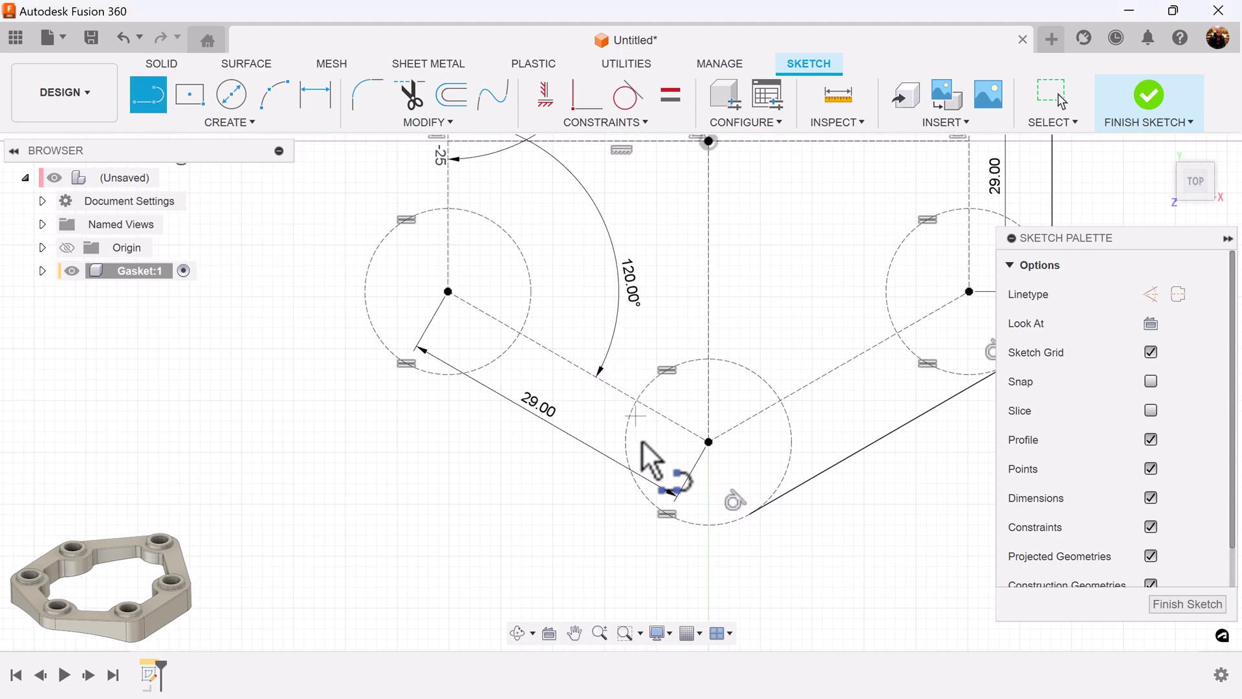
{"action": "left_click", "coordinate": [704, 520]}
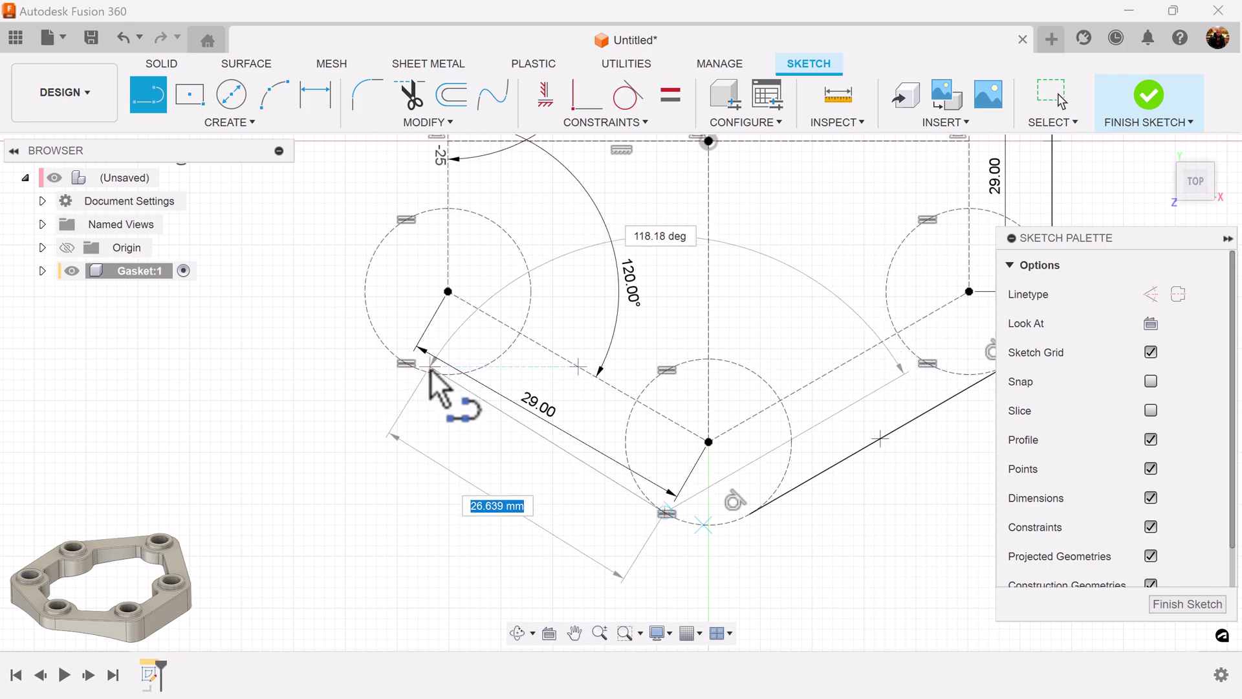
Finish the bottom-to-lower-left line and constrain it tangent to the lower-left circle.
{"action": "left_click", "coordinate": [424, 370]}
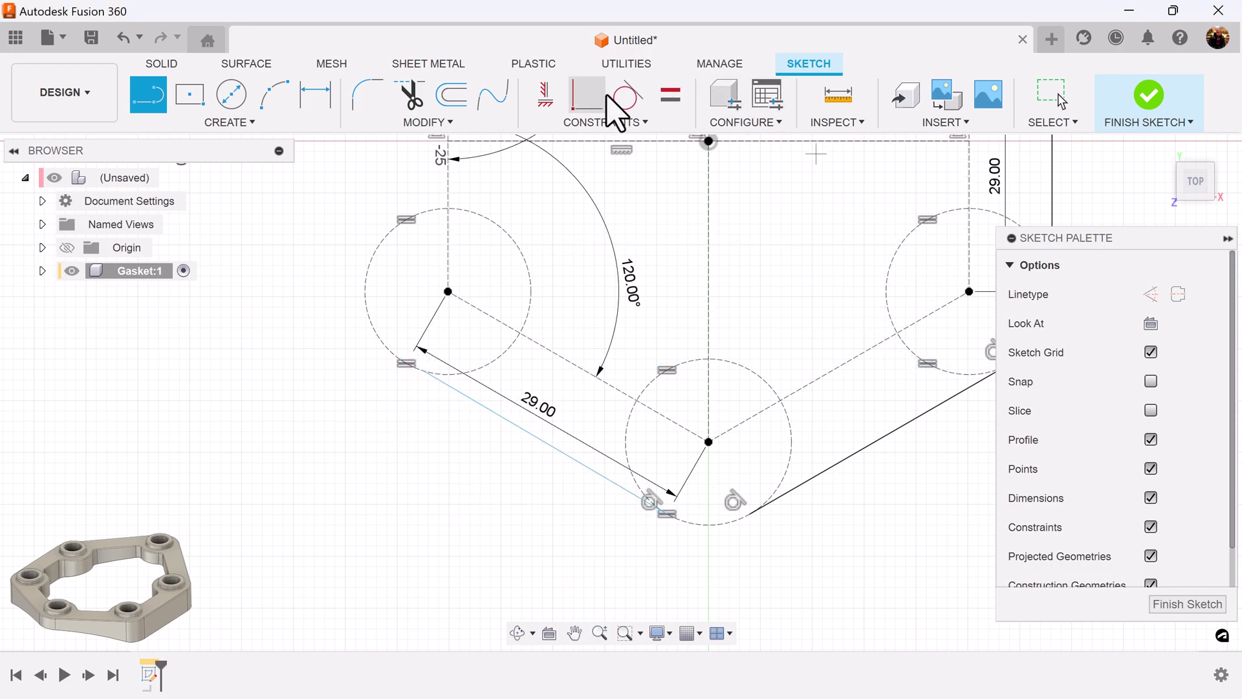
{"action": "left_click", "coordinate": [624, 96]}
{"action": "left_click", "coordinate": [477, 403]}
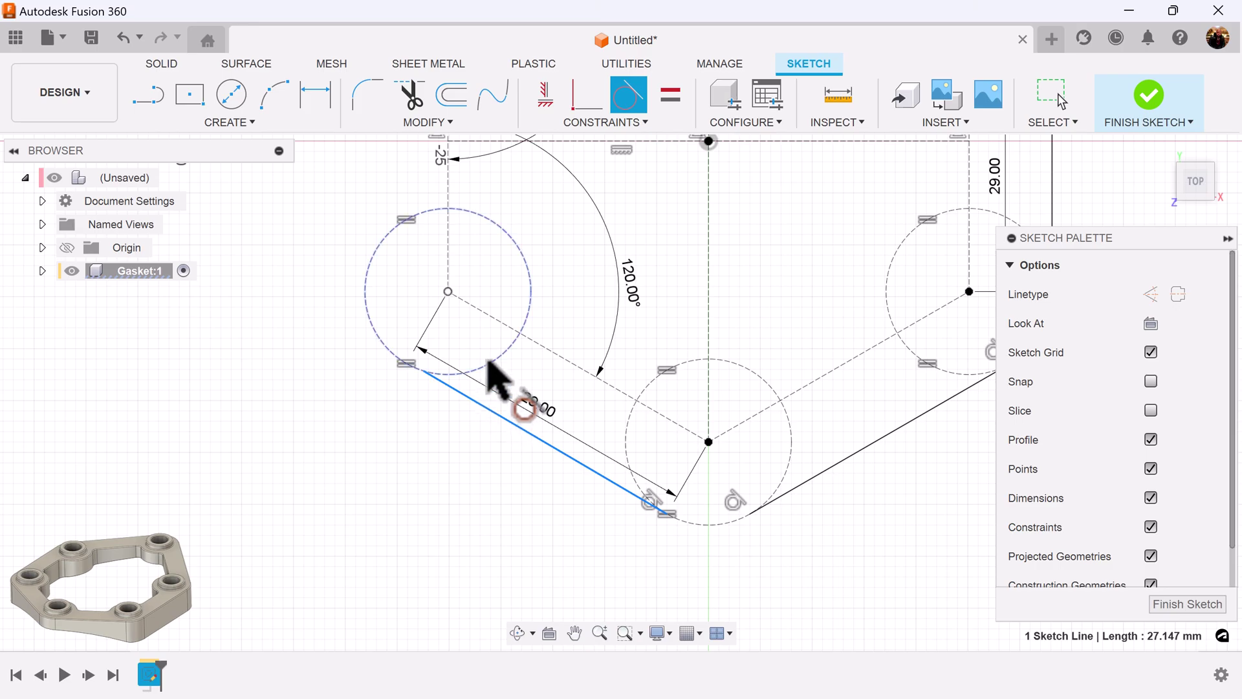
{"action": "left_click", "coordinate": [492, 372]}
{"action": "scroll", "coordinate": [711, 291], "scroll_direction": "down", "scroll_amount": 3}
{"action": "middle_click_drag", "start_coordinate": [735, 244], "coordinate": [758, 368]}
Draw the vertical left outline line from the upper-left to the lower-left circle.
{"action": "left_click", "coordinate": [148, 96]}
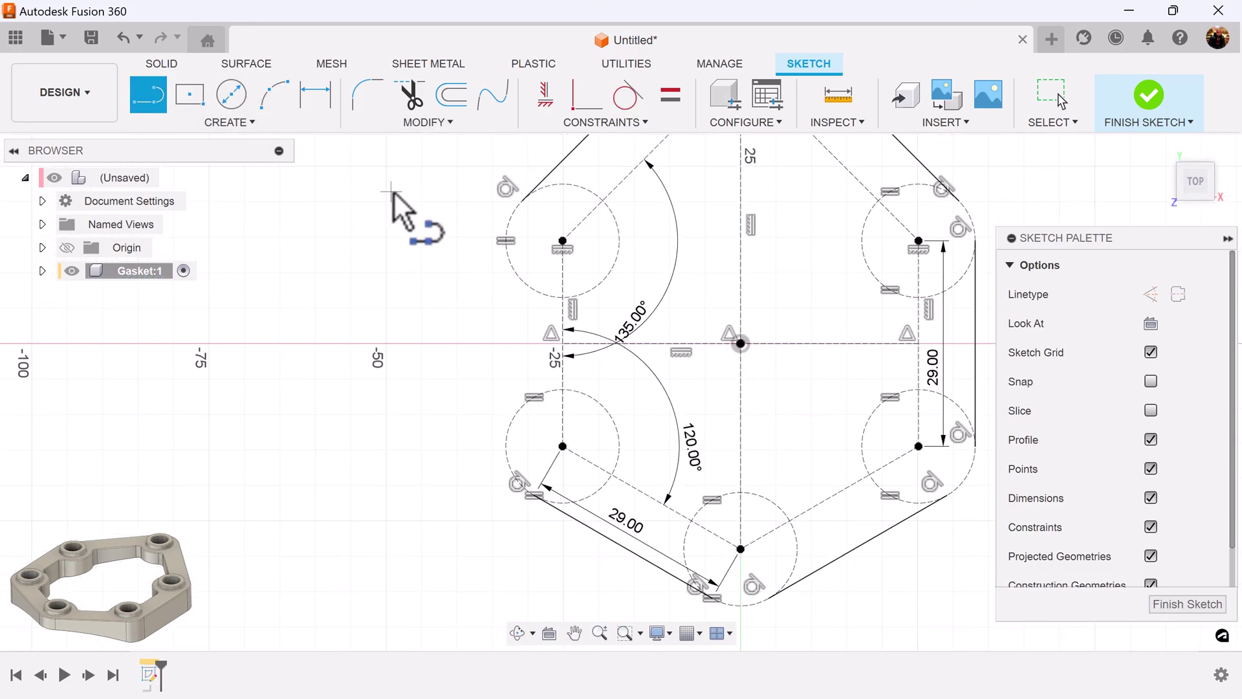
{"action": "left_click", "coordinate": [507, 240]}
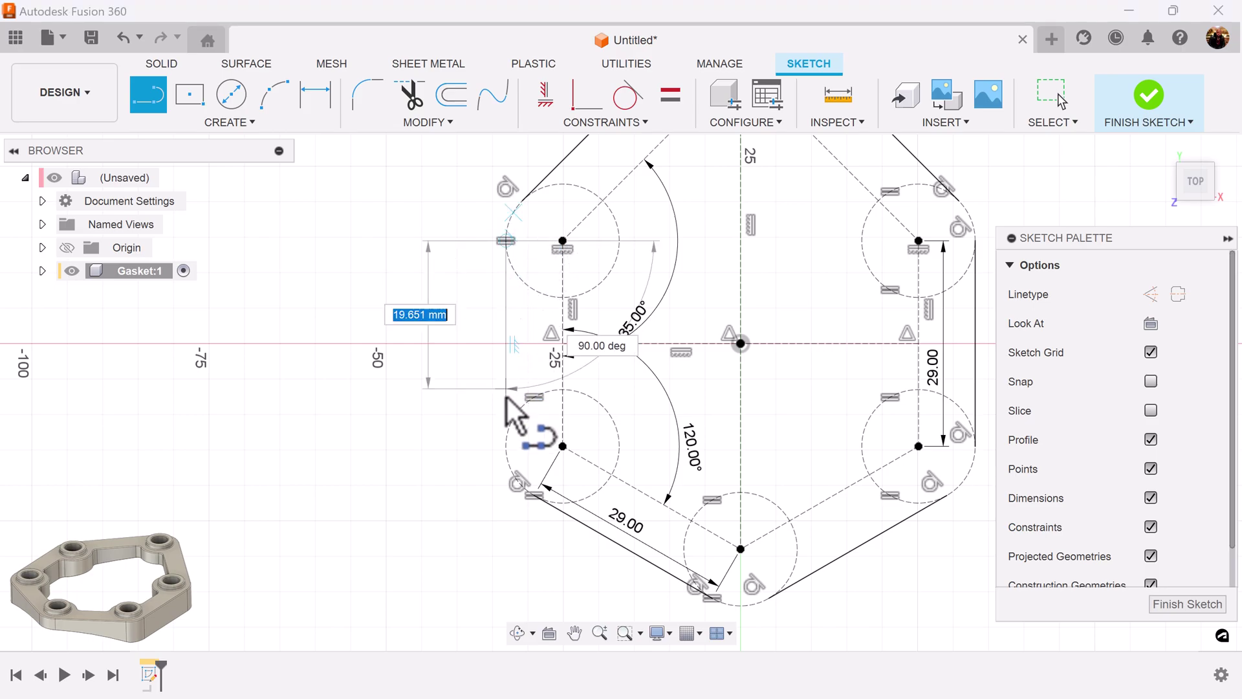
{"action": "left_click", "coordinate": [506, 442]}
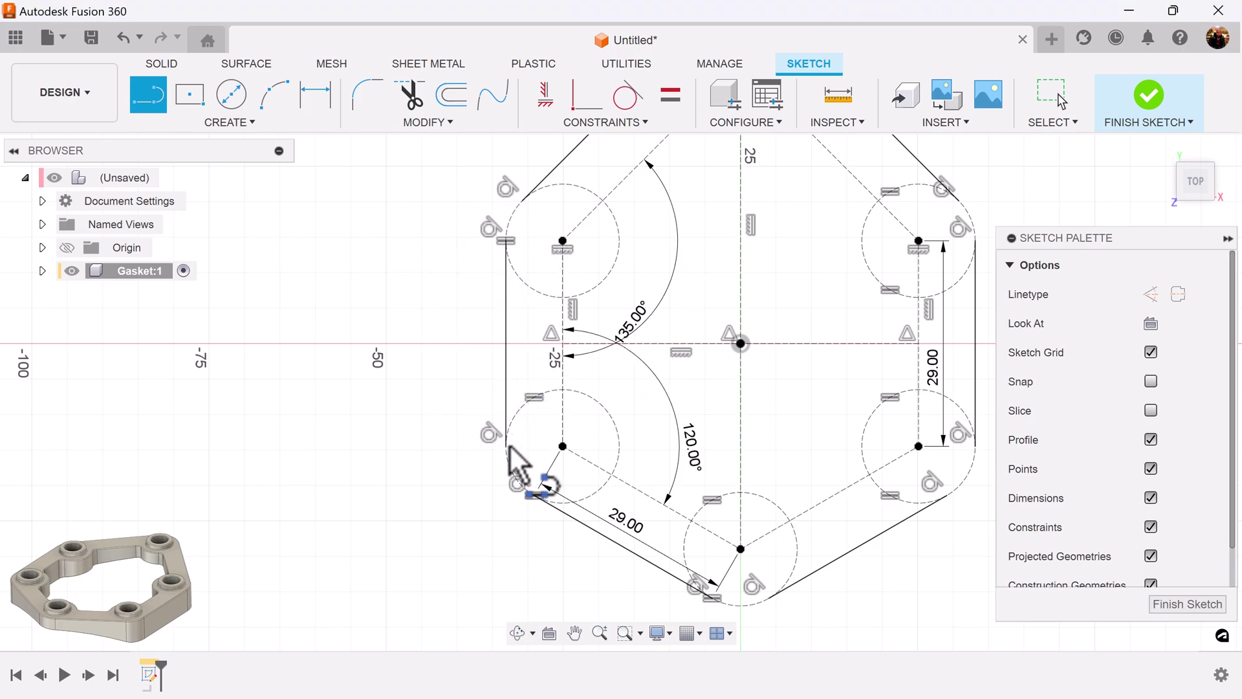
{"action": "key", "text": "Escape"}
{"action": "middle_click_drag", "start_coordinate": [789, 405], "coordinate": [566, 485]}
{"action": "scroll", "coordinate": [566, 485], "scroll_direction": "up", "scroll_amount": 3}
{"action": "key", "text": "l"}
{"action": "scroll", "coordinate": [541, 346], "scroll_direction": "up", "scroll_amount": 3}
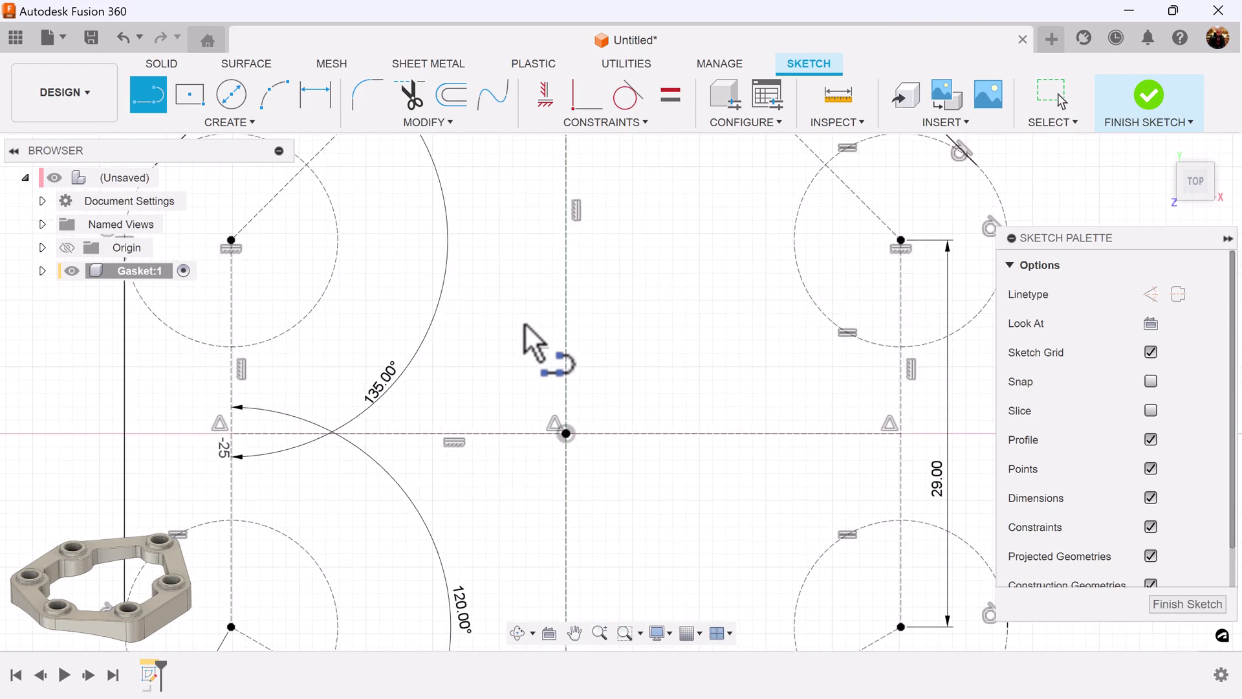
Round the upper-left and top corners with 8 mm tangent arcs around their circles.
{"action": "key", "text": "Escape"}
{"action": "key", "text": "l"}
{"action": "scroll", "coordinate": [526, 343], "scroll_direction": "up", "scroll_amount": 3}
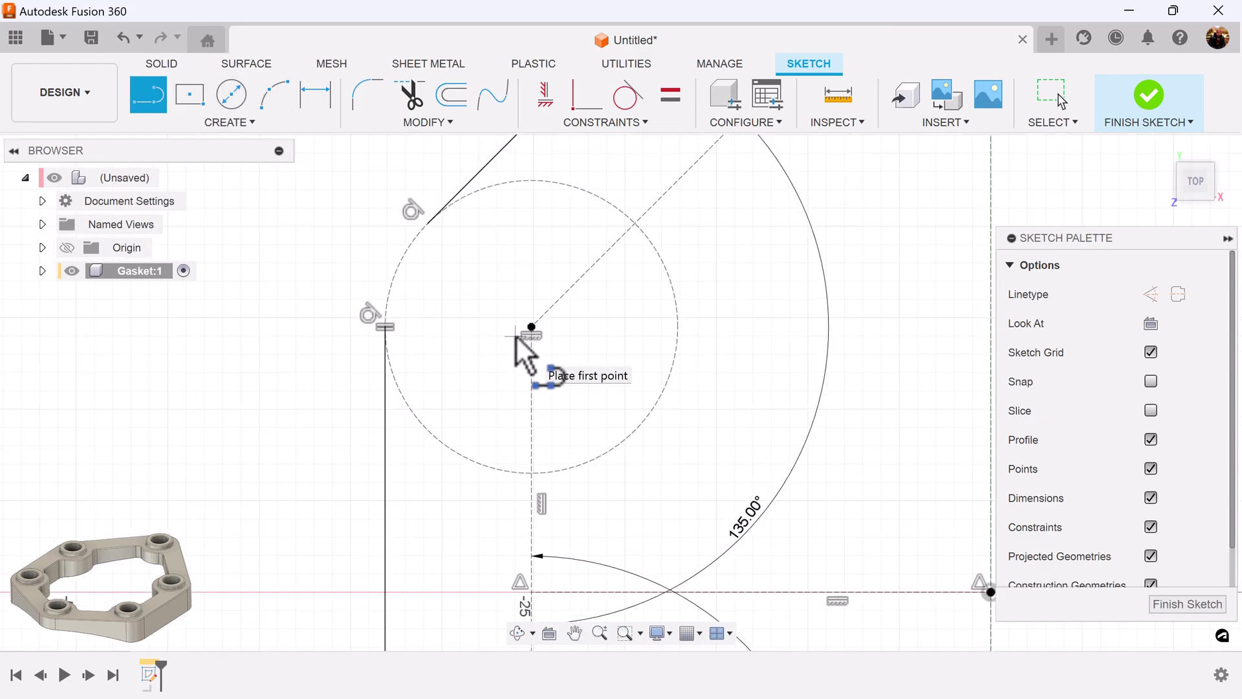
{"action": "left_click", "coordinate": [429, 223]}
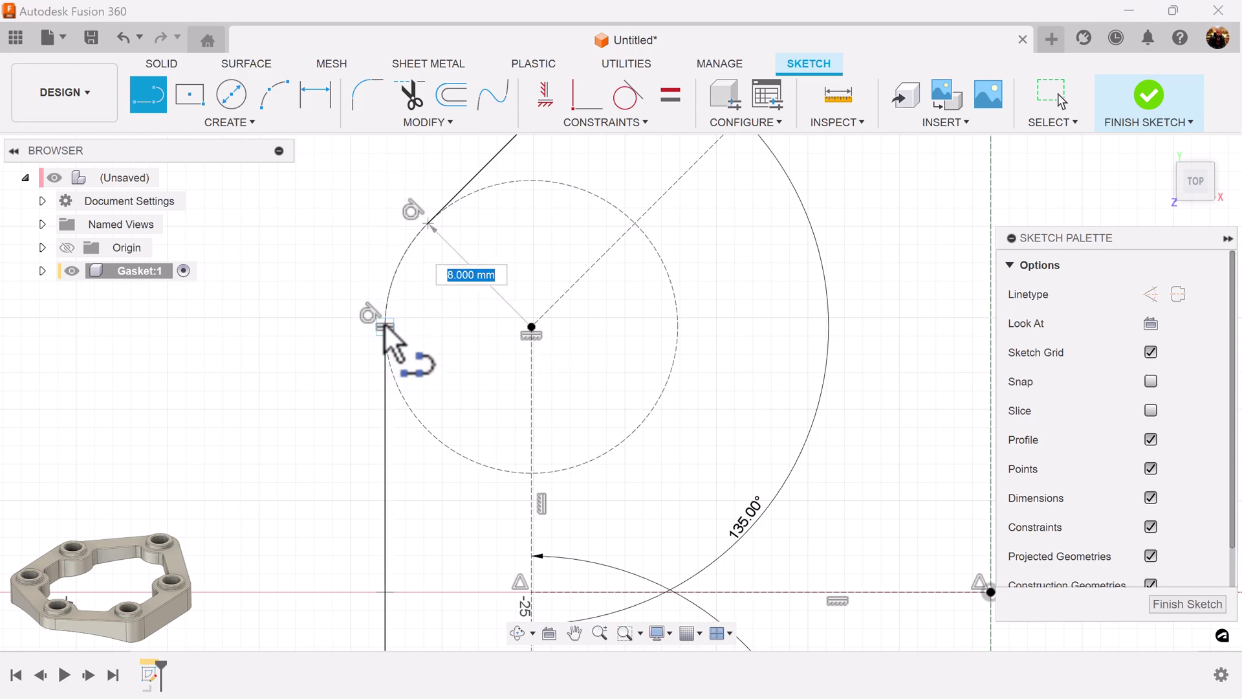
{"action": "left_click_drag", "start_coordinate": [384, 327], "coordinate": [382, 331]}
{"action": "scroll", "coordinate": [624, 453], "scroll_direction": "down", "scroll_amount": 3}
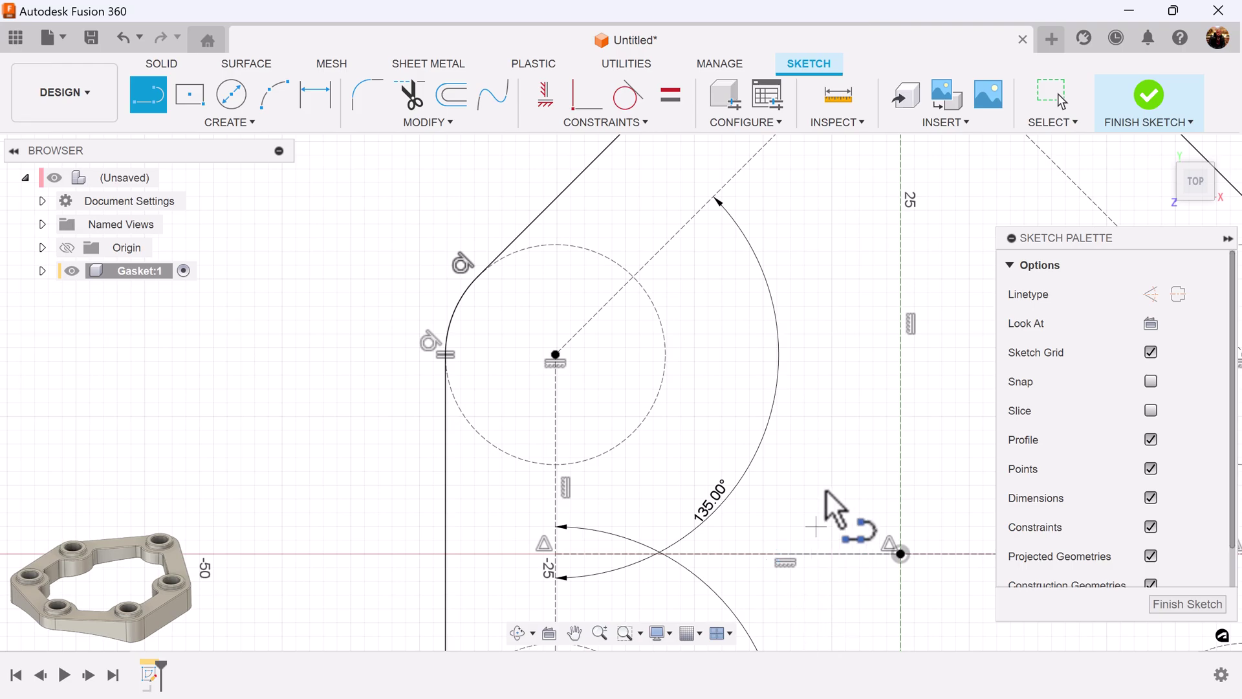
{"action": "middle_click_drag", "start_coordinate": [843, 278], "coordinate": [611, 608]}
{"action": "key", "text": "l"}
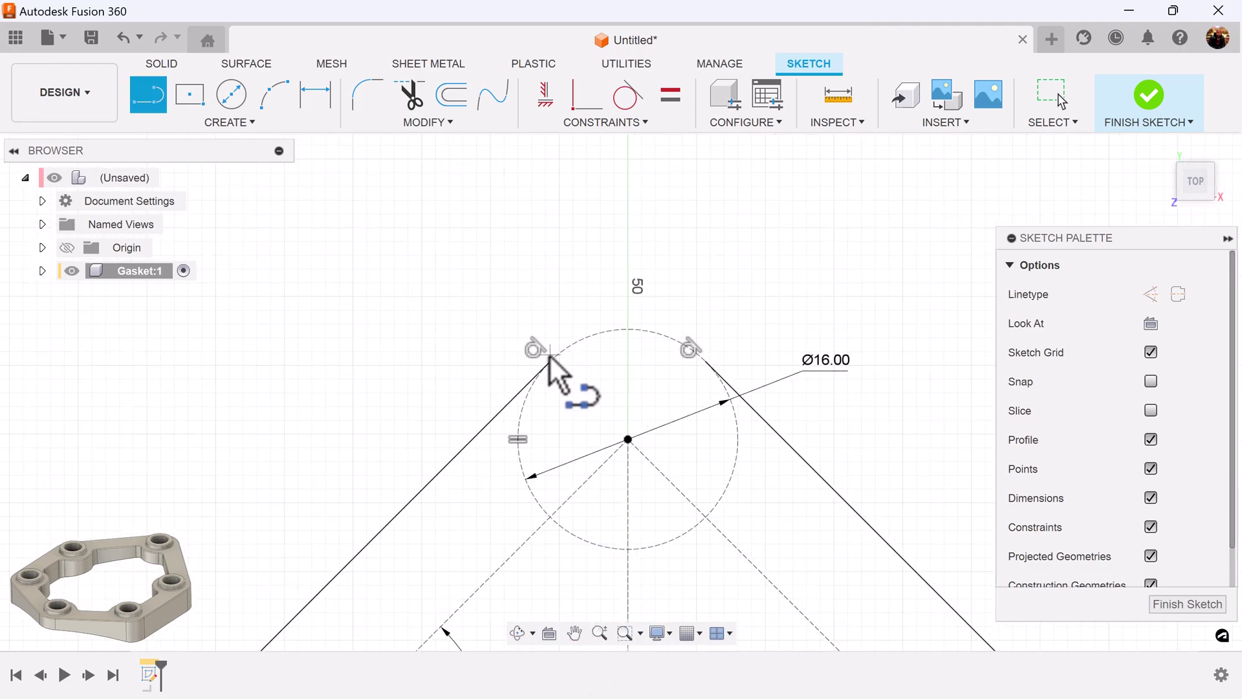
{"action": "left_click_drag", "start_coordinate": [549, 360], "coordinate": [706, 363]}
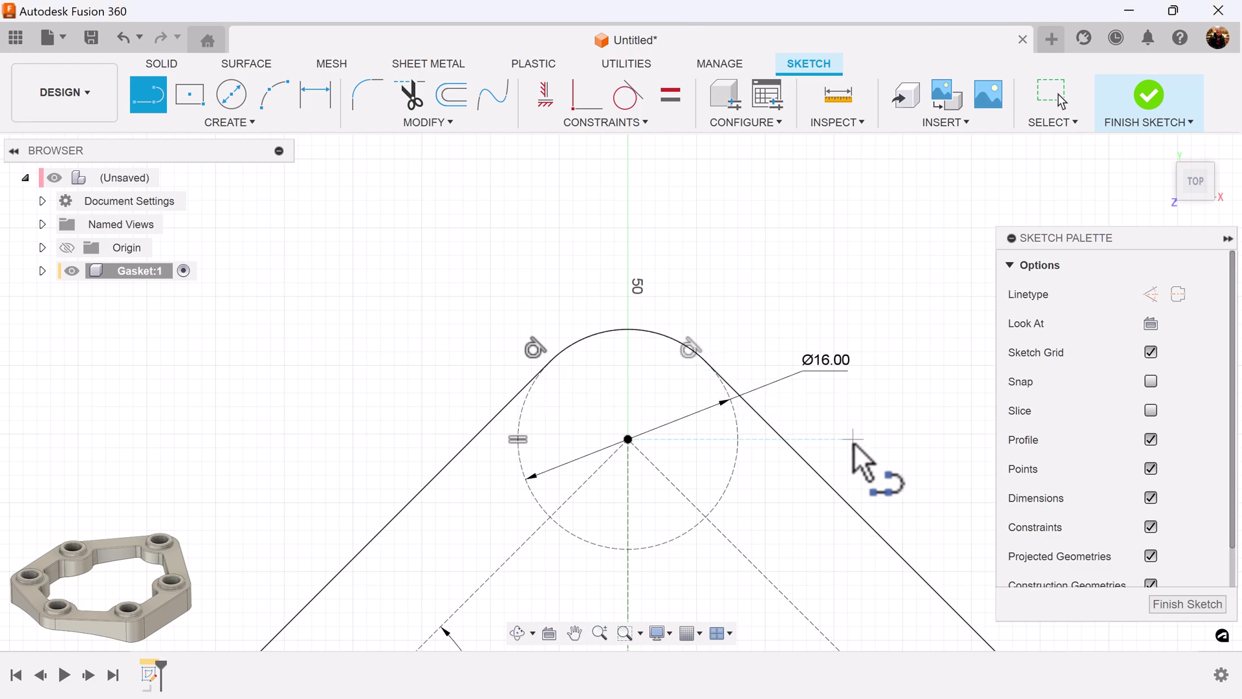
{"action": "scroll", "coordinate": [853, 439], "scroll_direction": "down", "scroll_amount": 5}
{"action": "scroll", "coordinate": [582, 430], "scroll_direction": "up", "scroll_amount": 6}
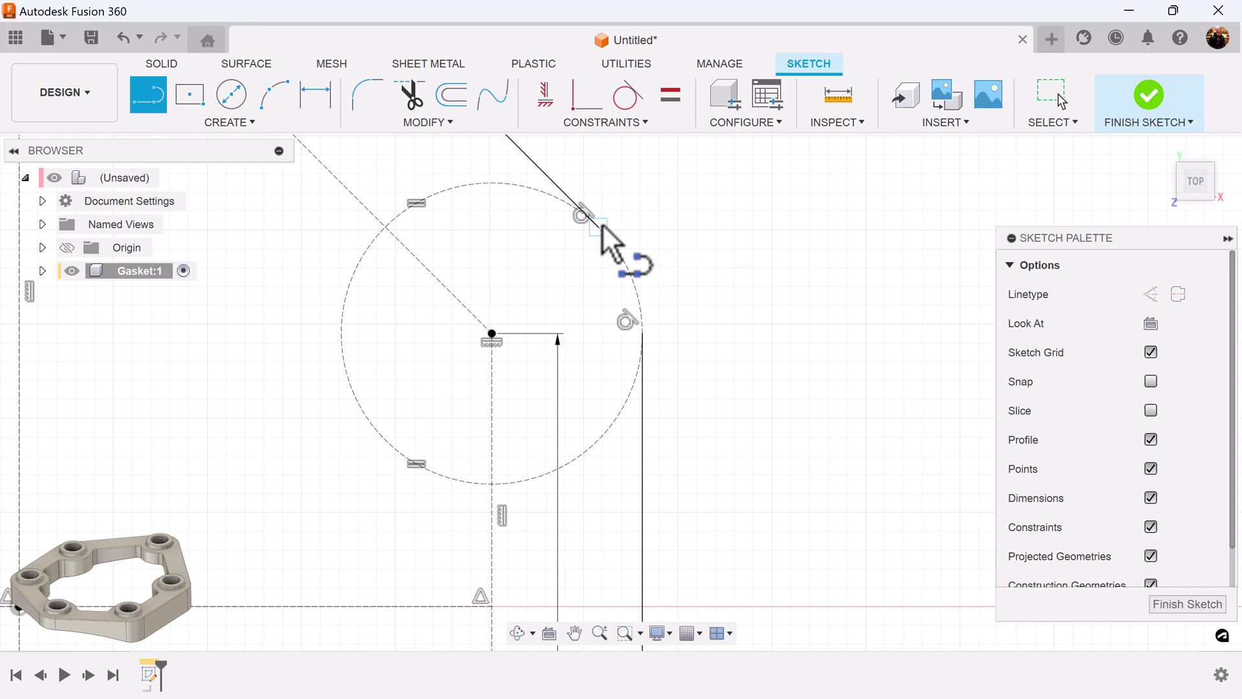
Add 8 mm tangent corner arcs around the upper-right and right-side circles.
{"action": "mouse_move", "coordinate": [601, 226]}
{"action": "left_mouse_down"}
{"action": "mouse_move", "coordinate": [660, 341]}
{"action": "mouse_move", "coordinate": [645, 333]}
{"action": "left_mouse_up"}
{"action": "scroll", "coordinate": [726, 533], "scroll_direction": "down", "scroll_amount": 3}
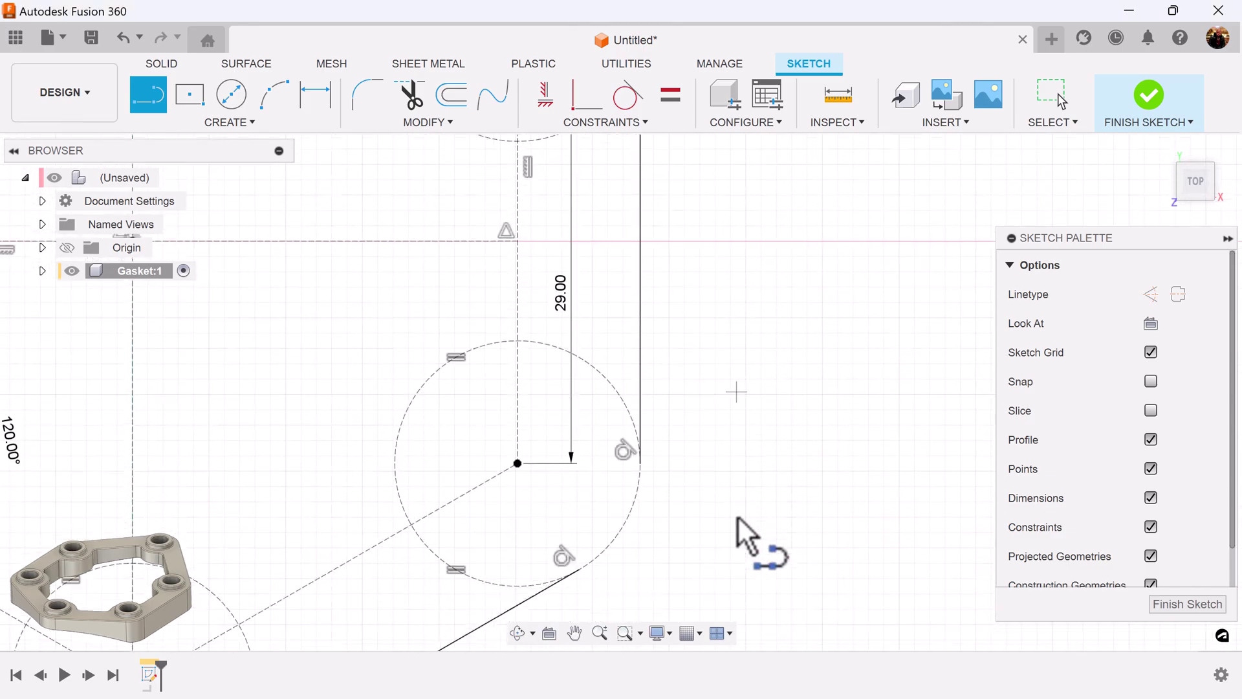
{"action": "scroll", "coordinate": [753, 424], "scroll_direction": "up", "scroll_amount": 2}
{"action": "scroll", "coordinate": [752, 424], "scroll_direction": "up", "scroll_amount": 3}
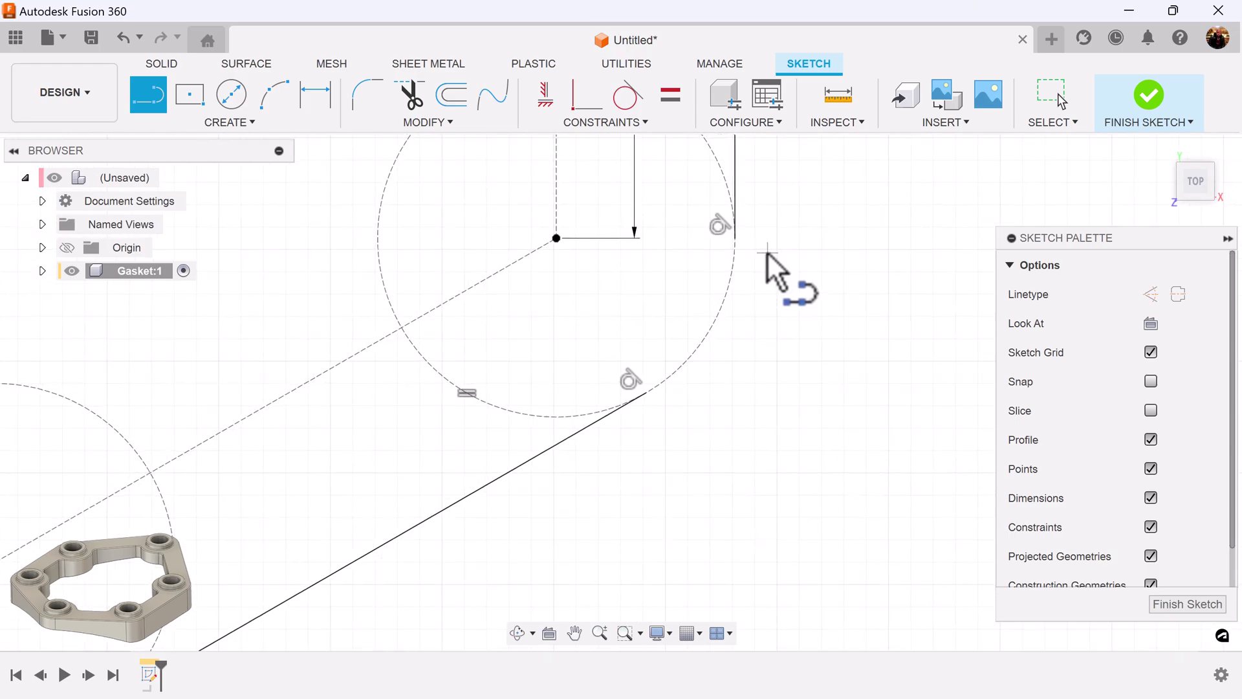
{"action": "left_click", "coordinate": [736, 239]}
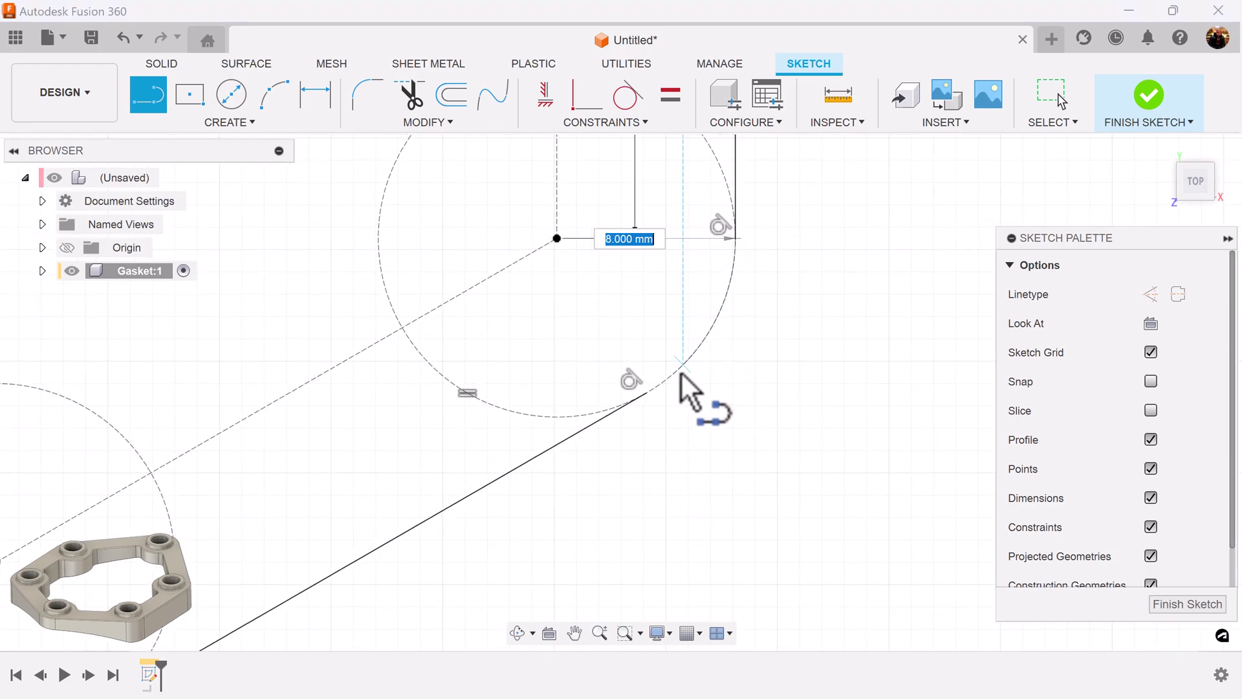
{"action": "left_click", "coordinate": [650, 396]}
{"action": "scroll", "coordinate": [655, 453], "scroll_direction": "down", "scroll_amount": 3}
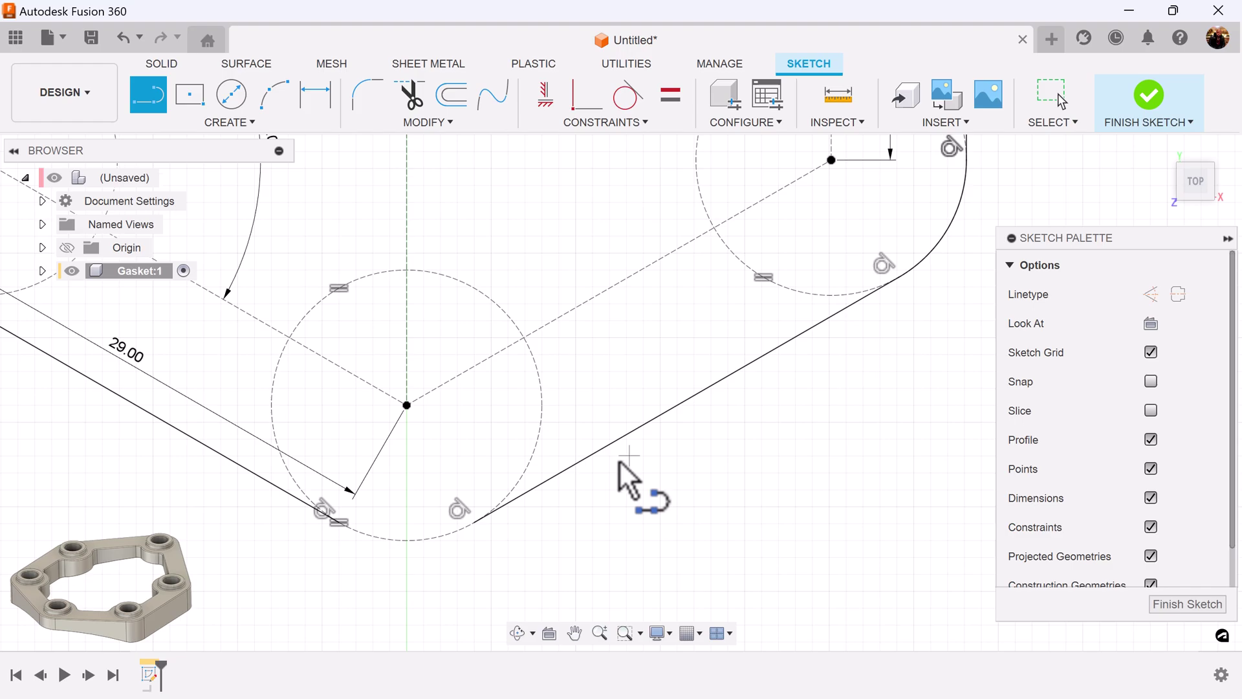
{"action": "scroll", "coordinate": [659, 518], "scroll_direction": "up", "scroll_amount": 3}
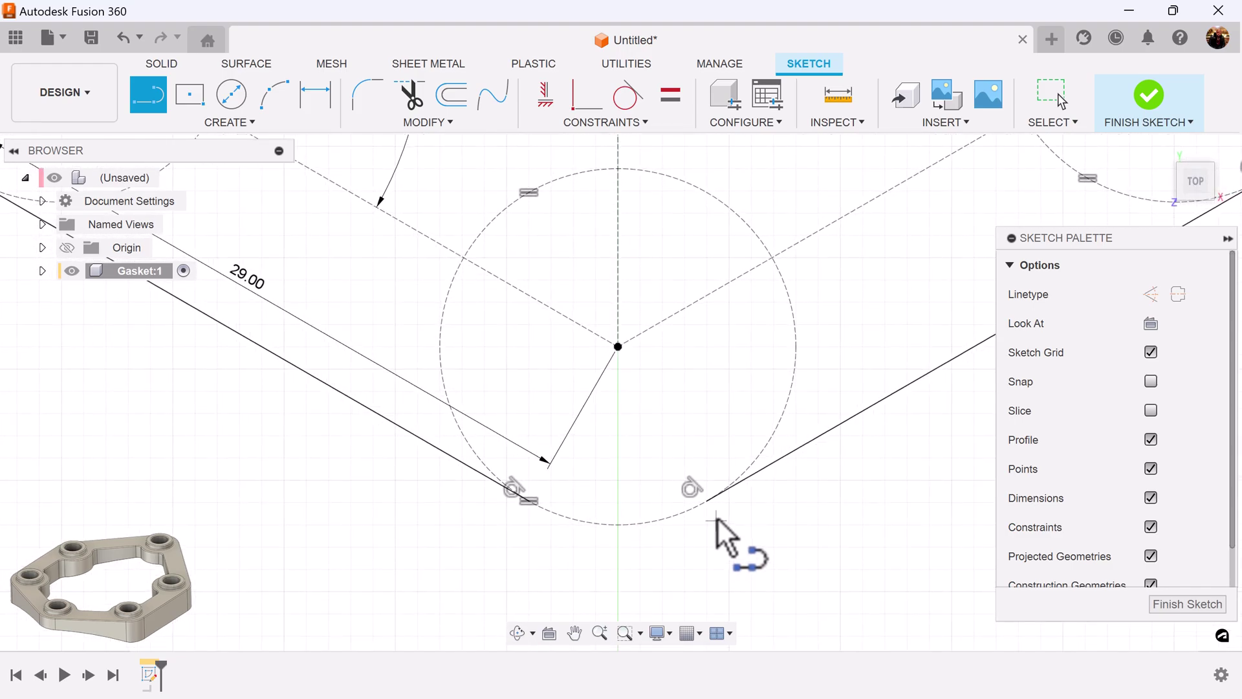
Close the outline with tangent arcs around the bottom and lower-left circles.
{"action": "left_click", "coordinate": [705, 498]}
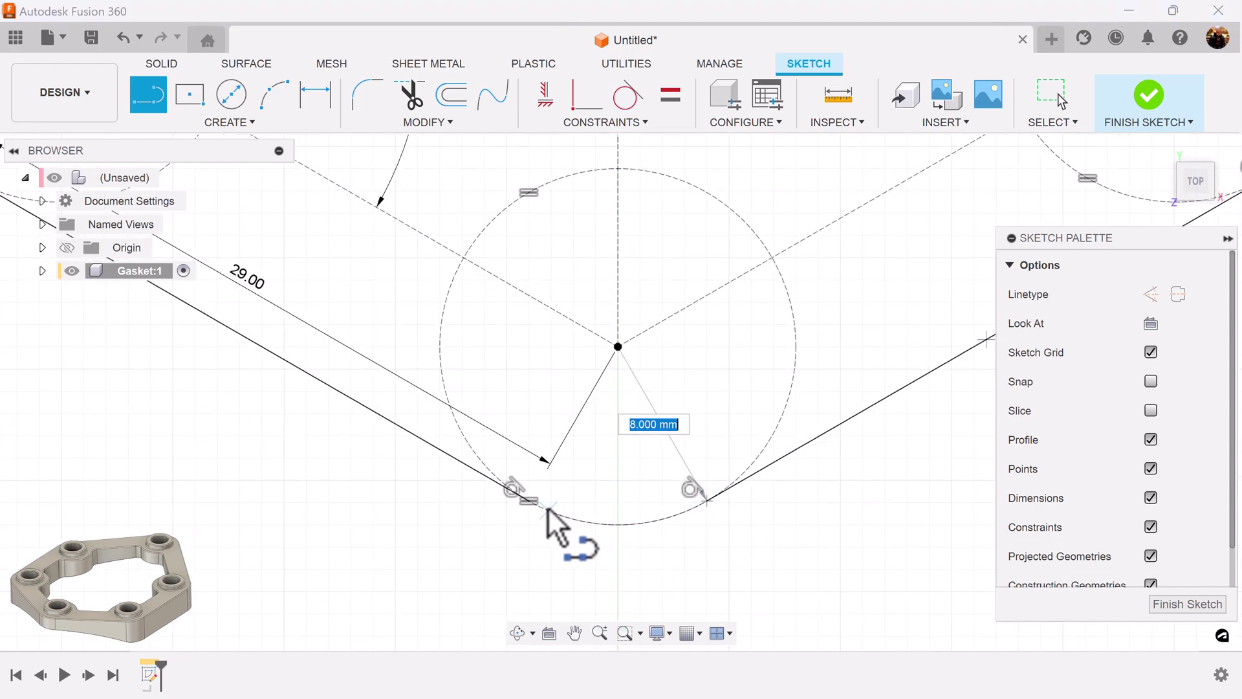
{"action": "left_click", "coordinate": [530, 503]}
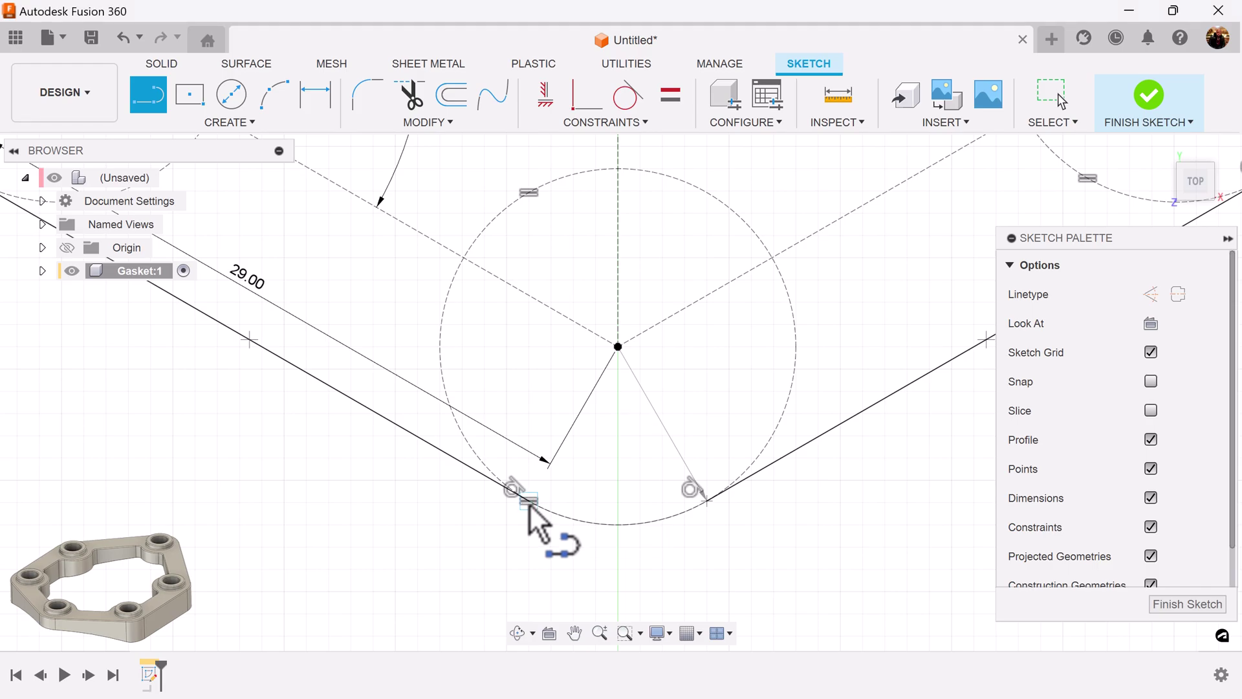
{"action": "scroll", "coordinate": [529, 503], "scroll_direction": "down", "scroll_amount": 2}
{"action": "scroll", "coordinate": [504, 514], "scroll_direction": "down", "scroll_amount": 1}
{"action": "scroll", "coordinate": [376, 475], "scroll_direction": "up", "scroll_amount": 3}
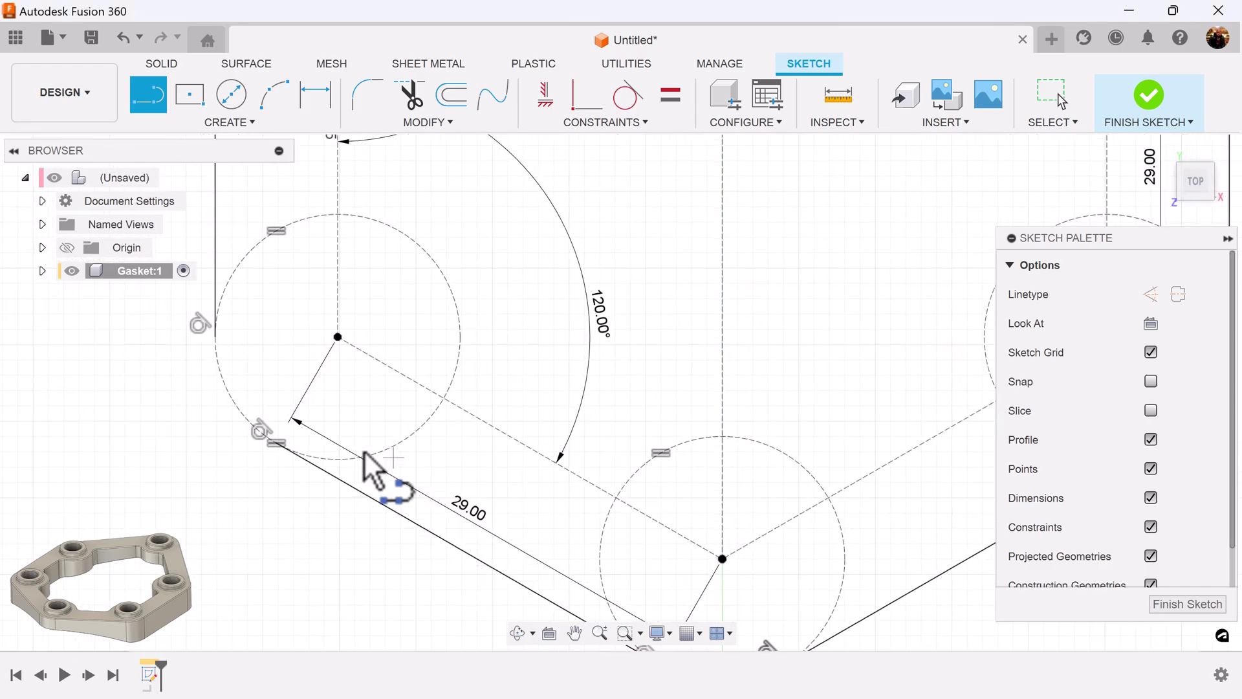
{"action": "scroll", "coordinate": [375, 453], "scroll_direction": "up", "scroll_amount": 1}
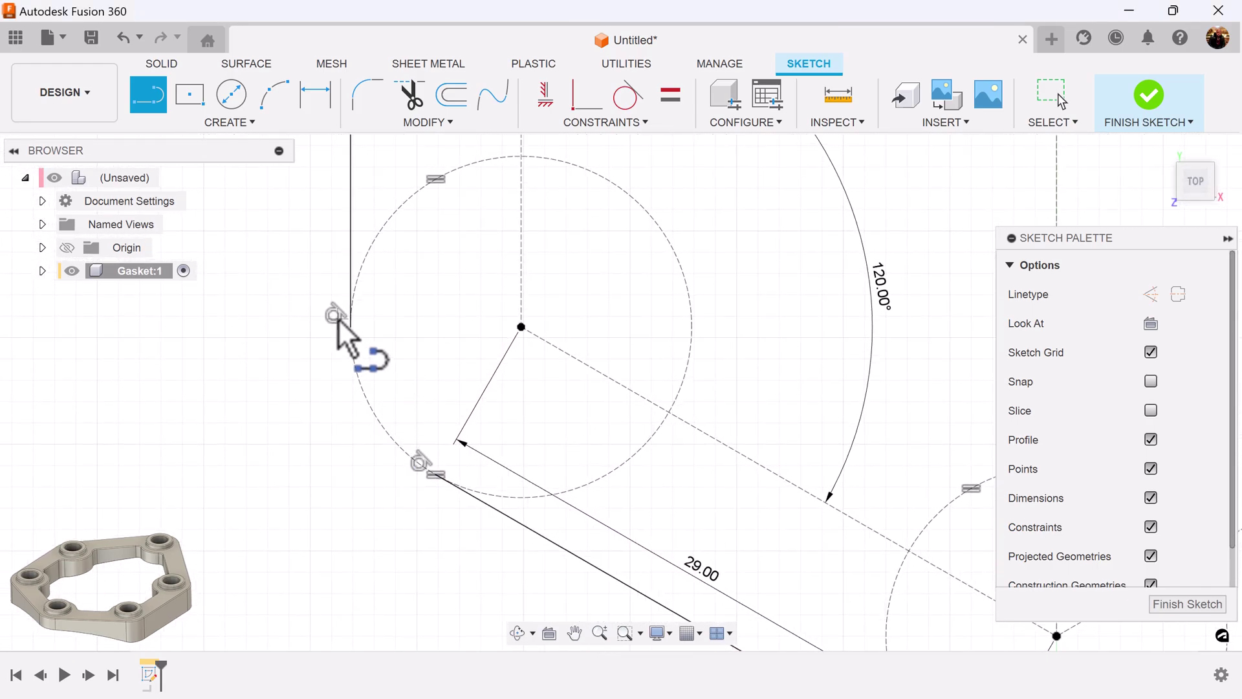
{"action": "left_click", "coordinate": [351, 328]}
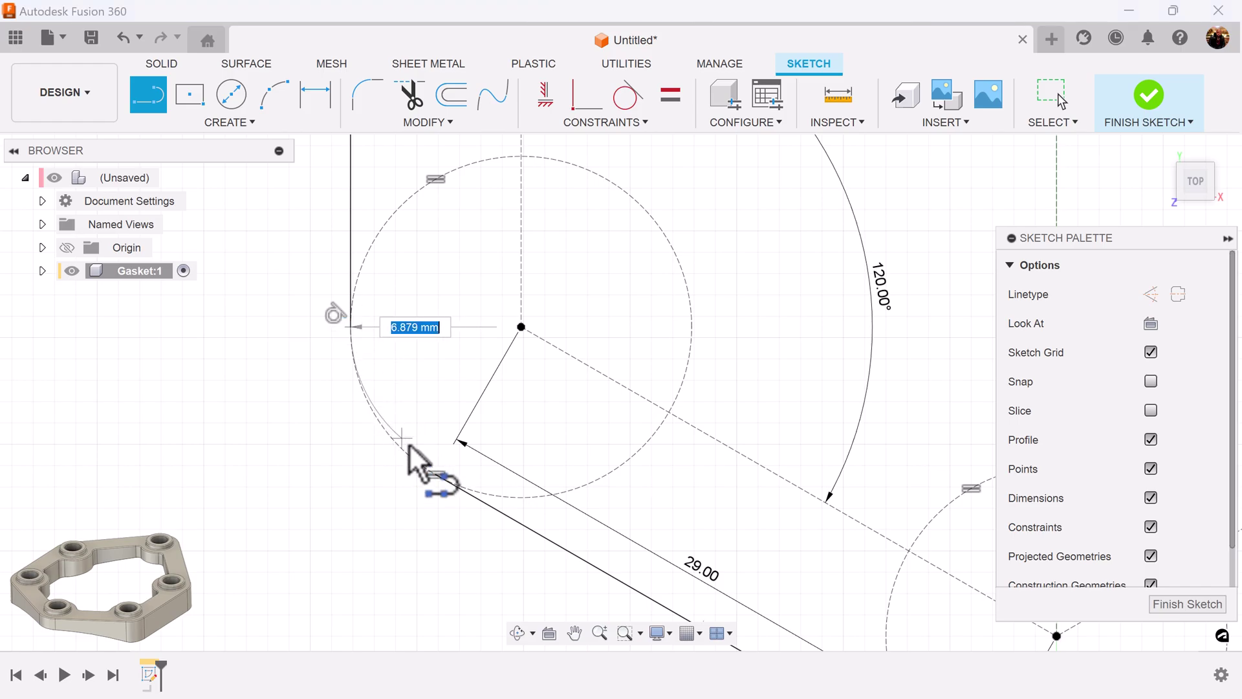
{"action": "double_click", "coordinate": [437, 476]}
Draw inner lines from the top circle toward the left and right circles.
{"action": "scroll", "coordinate": [802, 477], "scroll_direction": "down", "scroll_amount": 5}
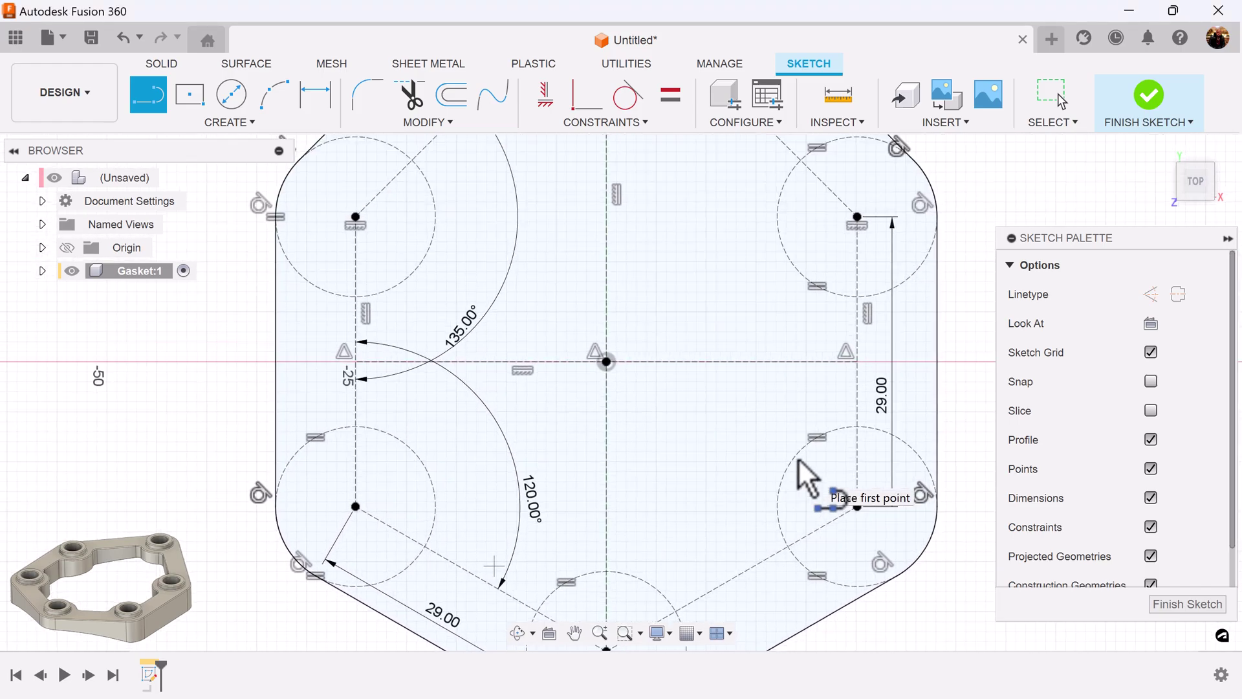
{"action": "middle_click_drag", "start_coordinate": [802, 477], "coordinate": [780, 550]}
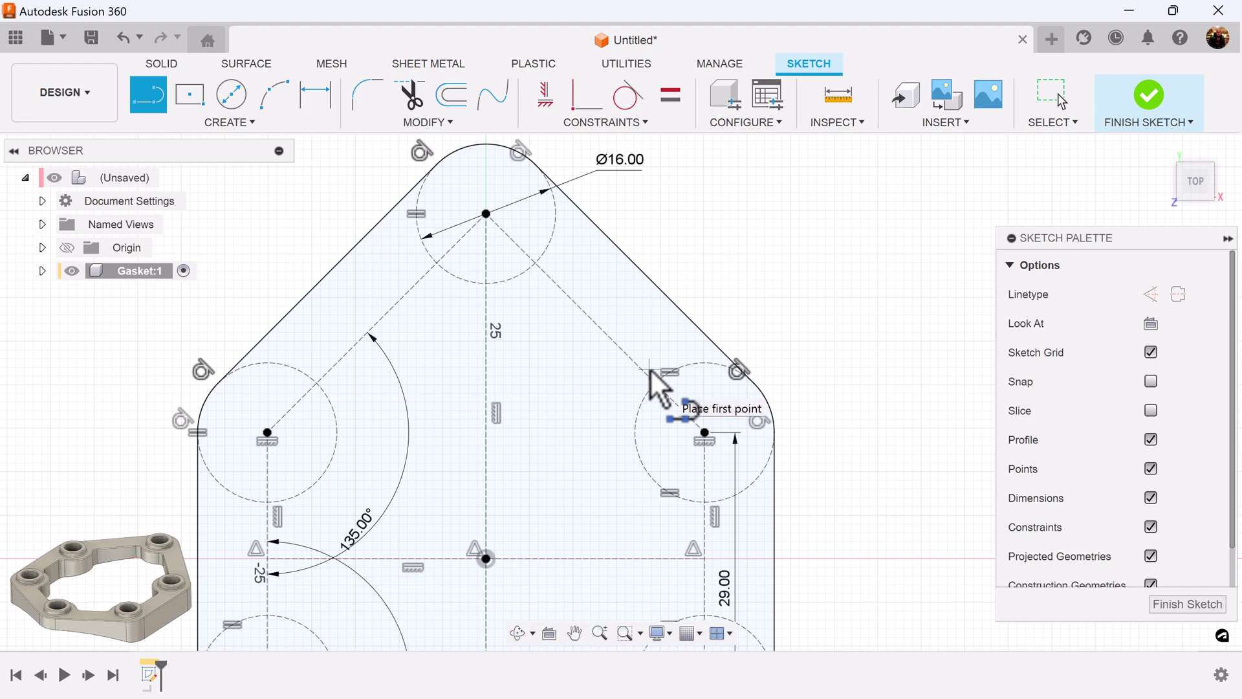
{"action": "scroll", "coordinate": [436, 305], "scroll_direction": "up", "scroll_amount": 4}
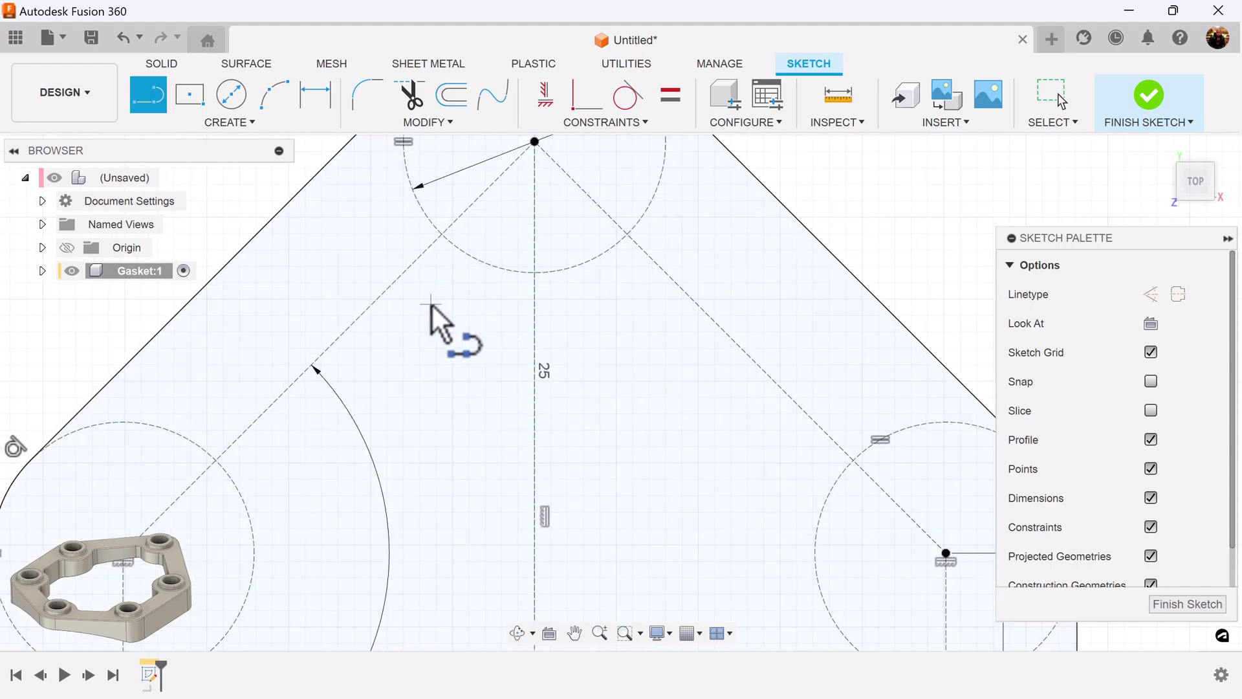
{"action": "left_click", "coordinate": [440, 237]}
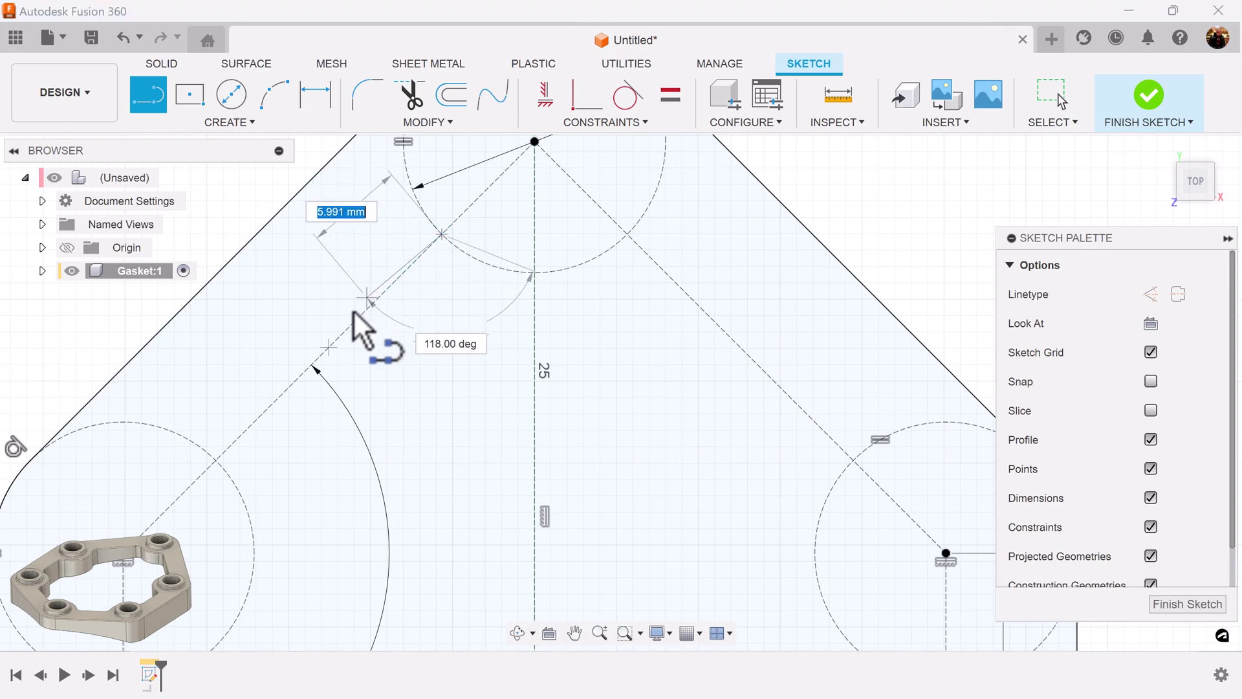
{"action": "double_click", "coordinate": [217, 460]}
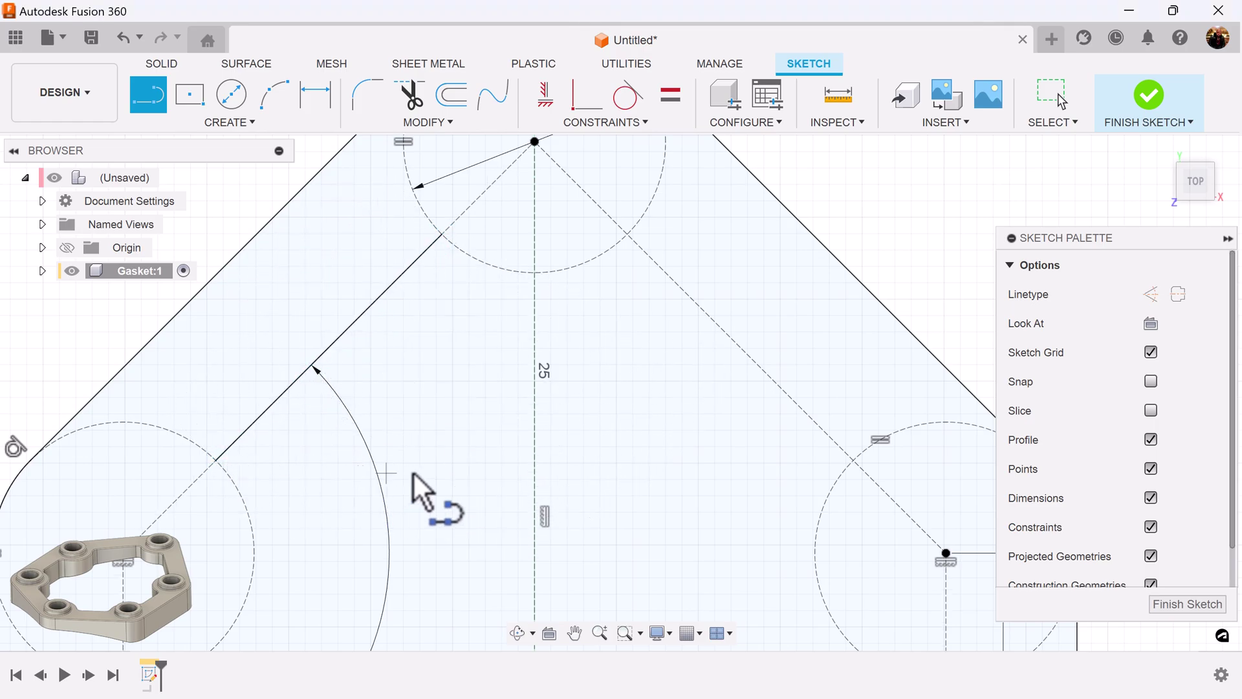
{"action": "left_click", "coordinate": [628, 233]}
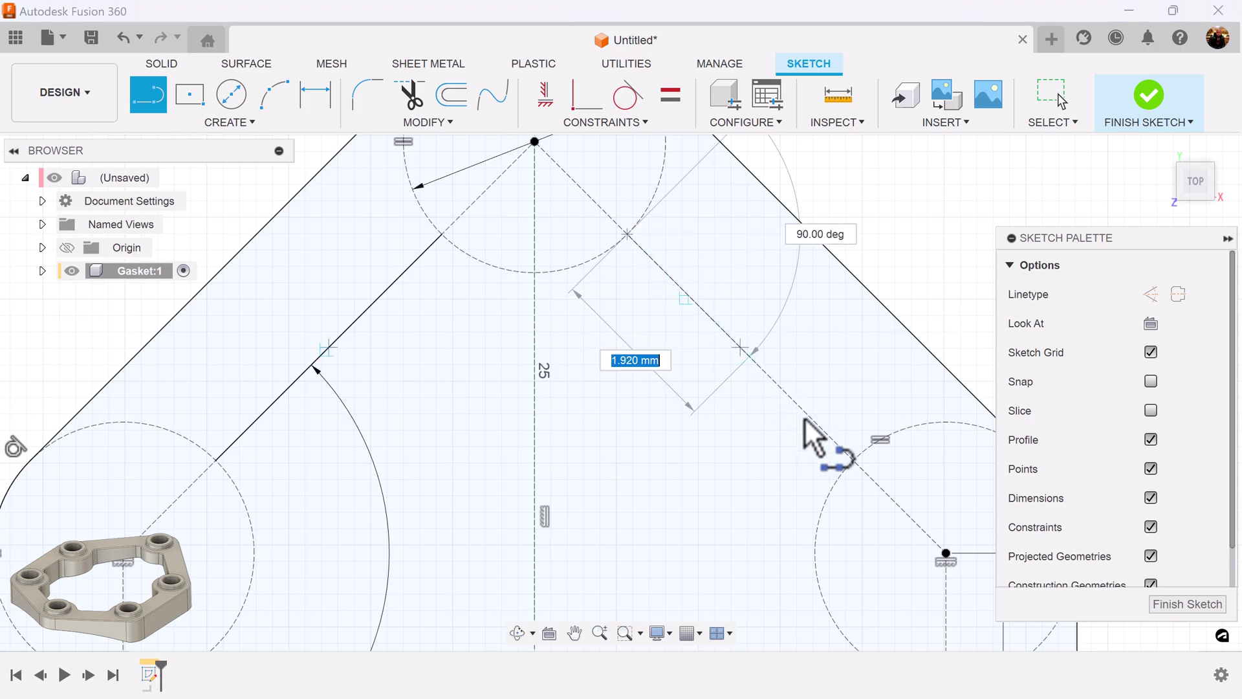
{"action": "double_click", "coordinate": [855, 458]}
Add the 13 mm inner line on the left and a line from the lower-left to the bottom circle.
{"action": "scroll", "coordinate": [707, 521], "scroll_direction": "down", "scroll_amount": 2}
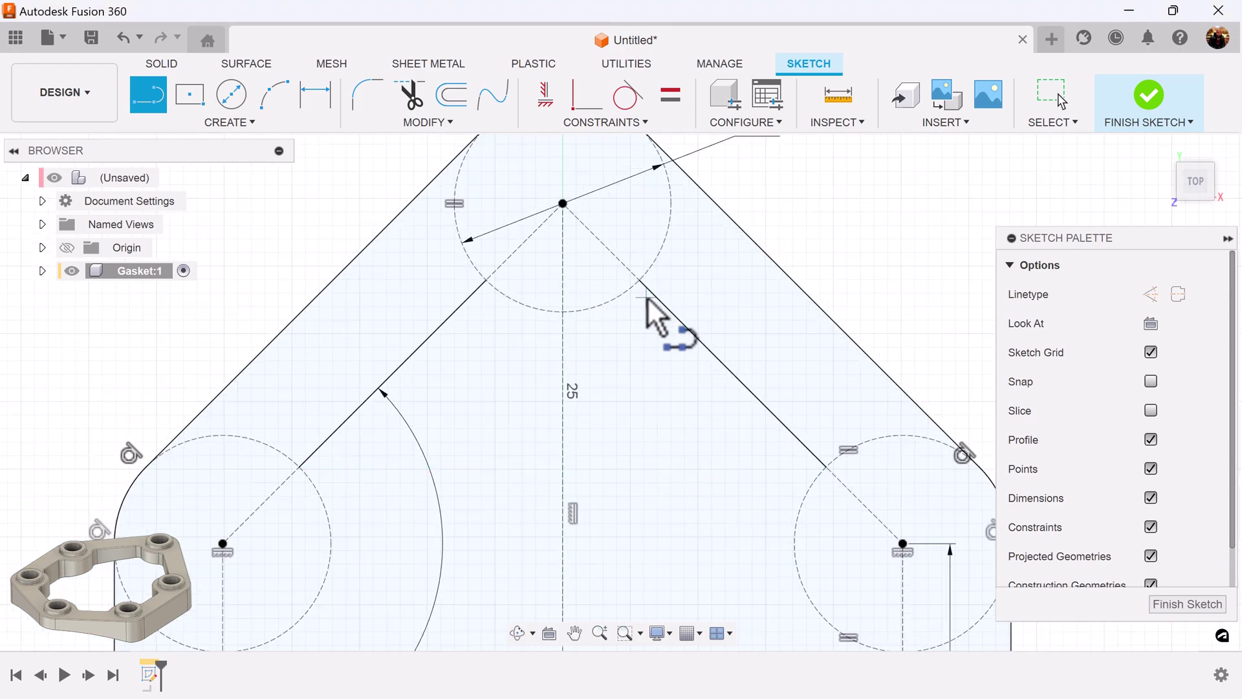
{"action": "middle_click_drag", "start_coordinate": [592, 495], "coordinate": [686, 227]}
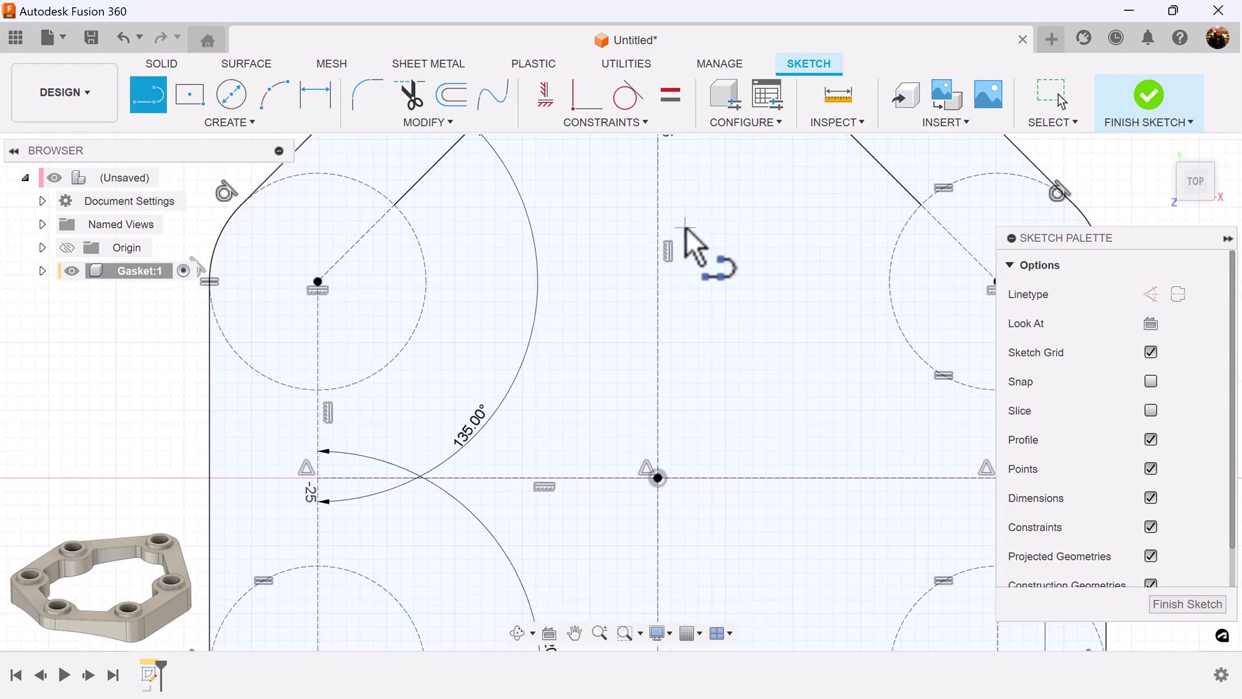
{"action": "scroll", "coordinate": [685, 227], "scroll_direction": "down", "scroll_amount": 2}
{"action": "mouse_move", "coordinate": [658, 499]}
{"action": "middle_mouse_down"}
{"action": "mouse_move", "coordinate": [599, 502]}
{"action": "mouse_move", "coordinate": [558, 336]}
{"action": "middle_mouse_up"}
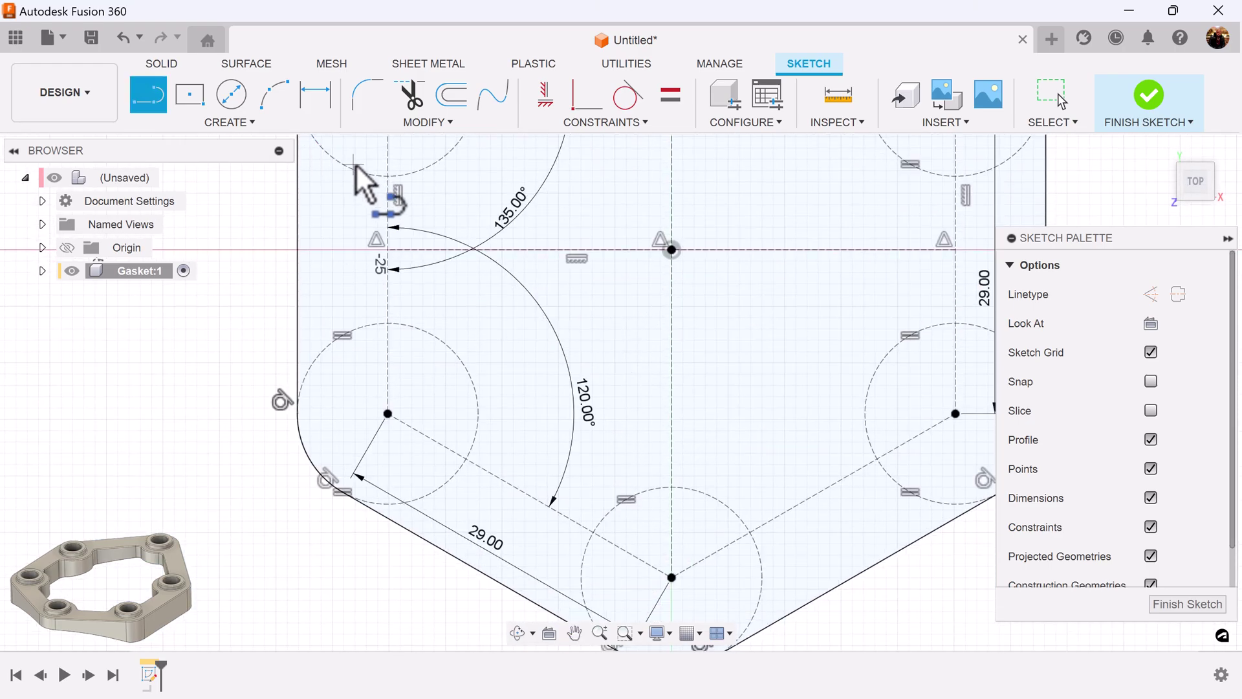
{"action": "left_click", "coordinate": [388, 180]}
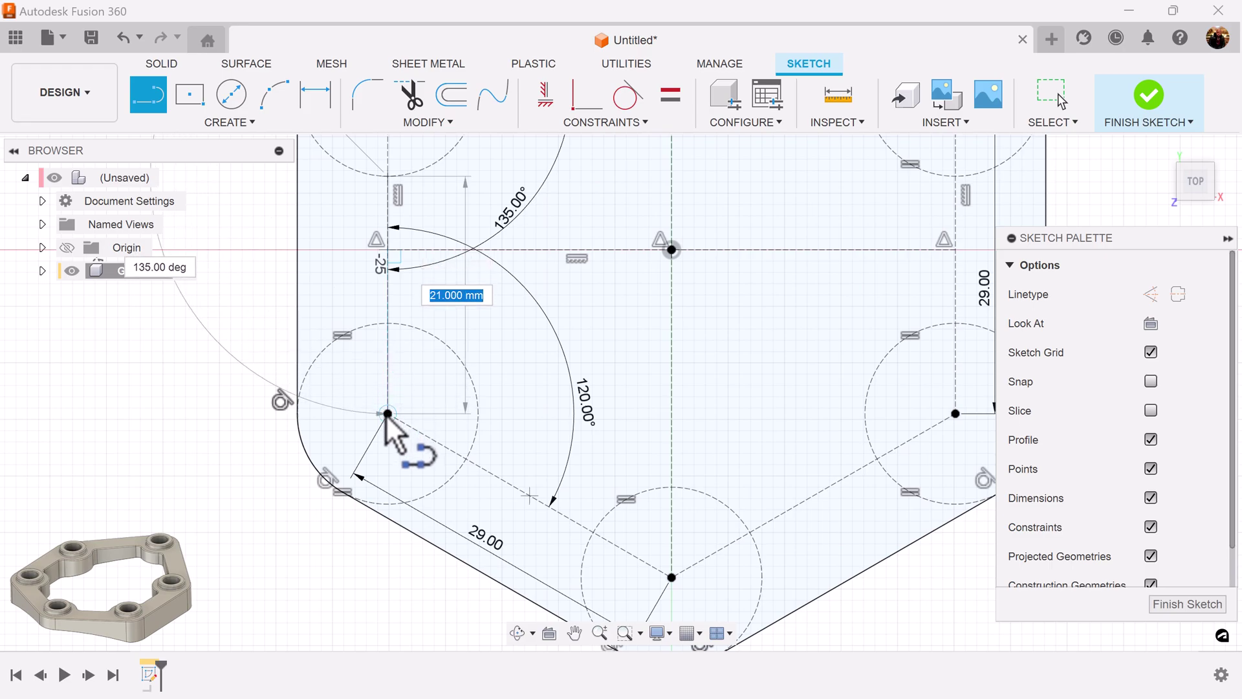
{"action": "left_click", "coordinate": [388, 323]}
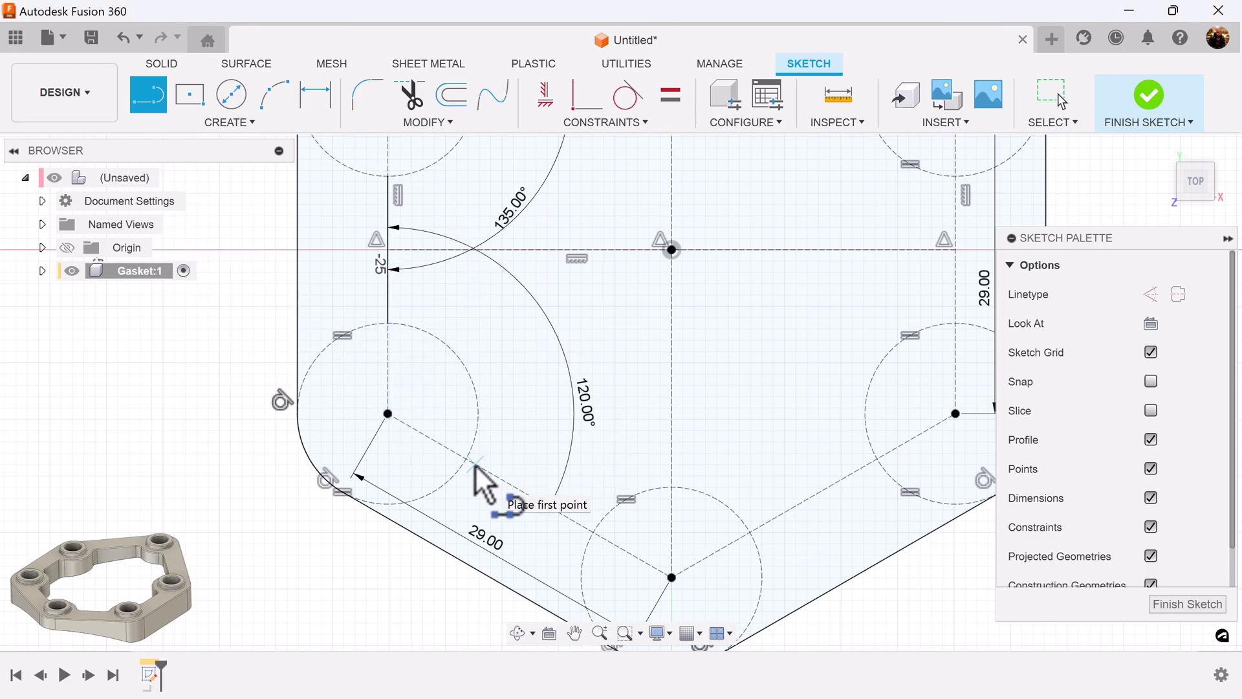
{"action": "left_click", "coordinate": [467, 460]}
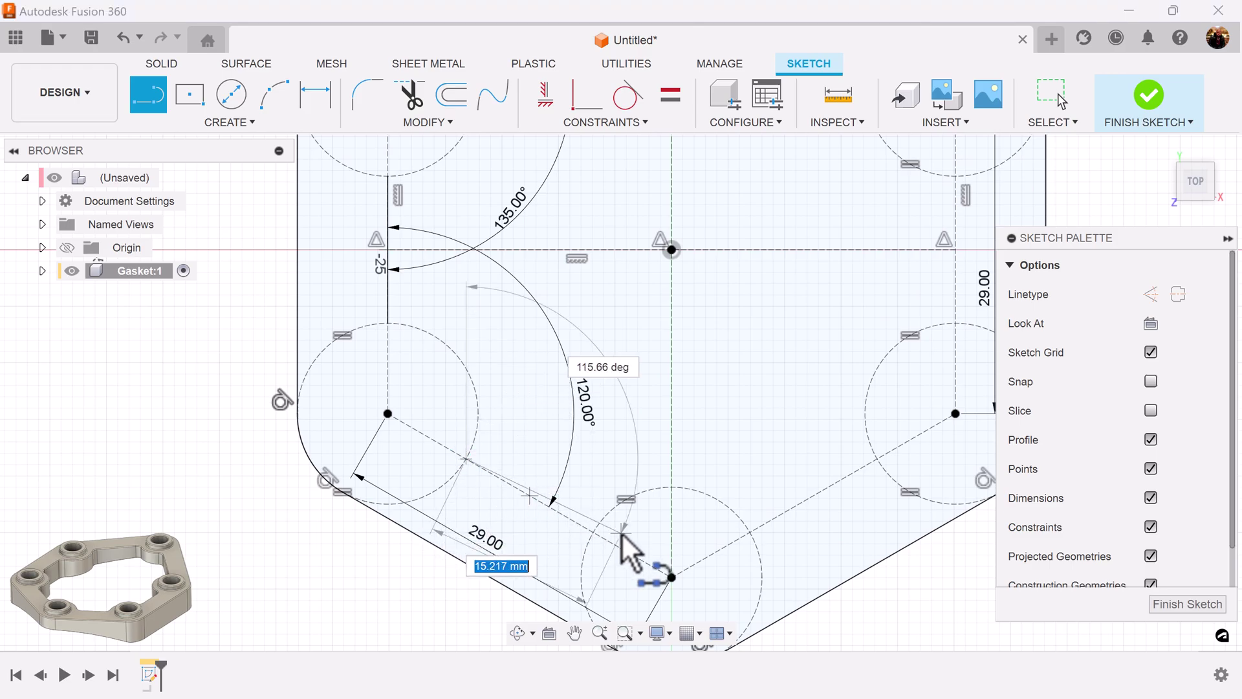
{"action": "left_click", "coordinate": [594, 532]}
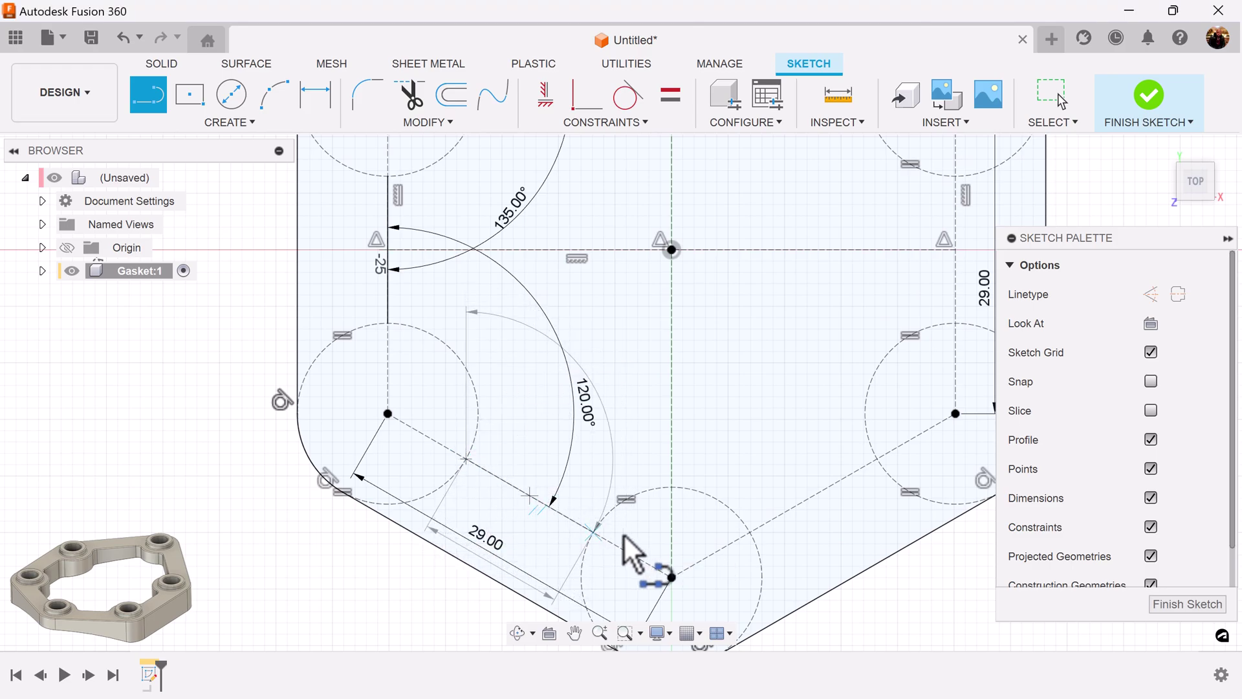
Add inner lines from the bottom to the lower-right circle and down the right side.
{"action": "left_click", "coordinate": [752, 532]}
{"action": "left_click", "coordinate": [878, 461]}
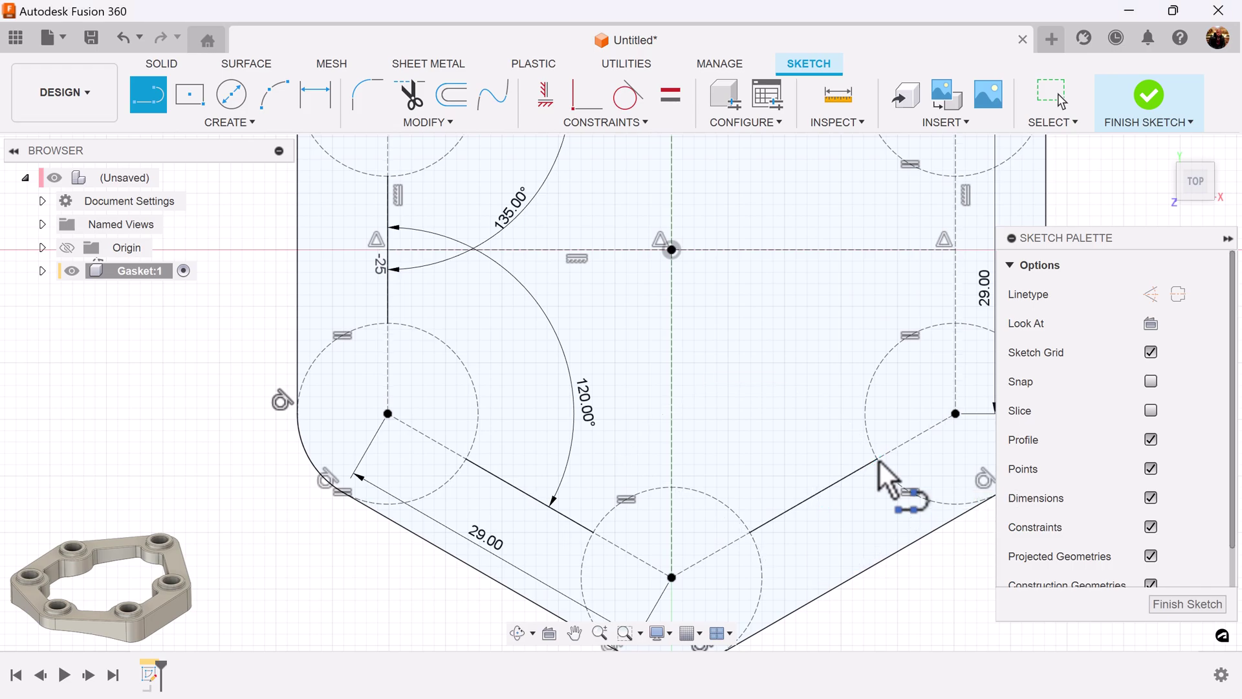
{"action": "middle_click_drag", "start_coordinate": [950, 326], "coordinate": [749, 457]}
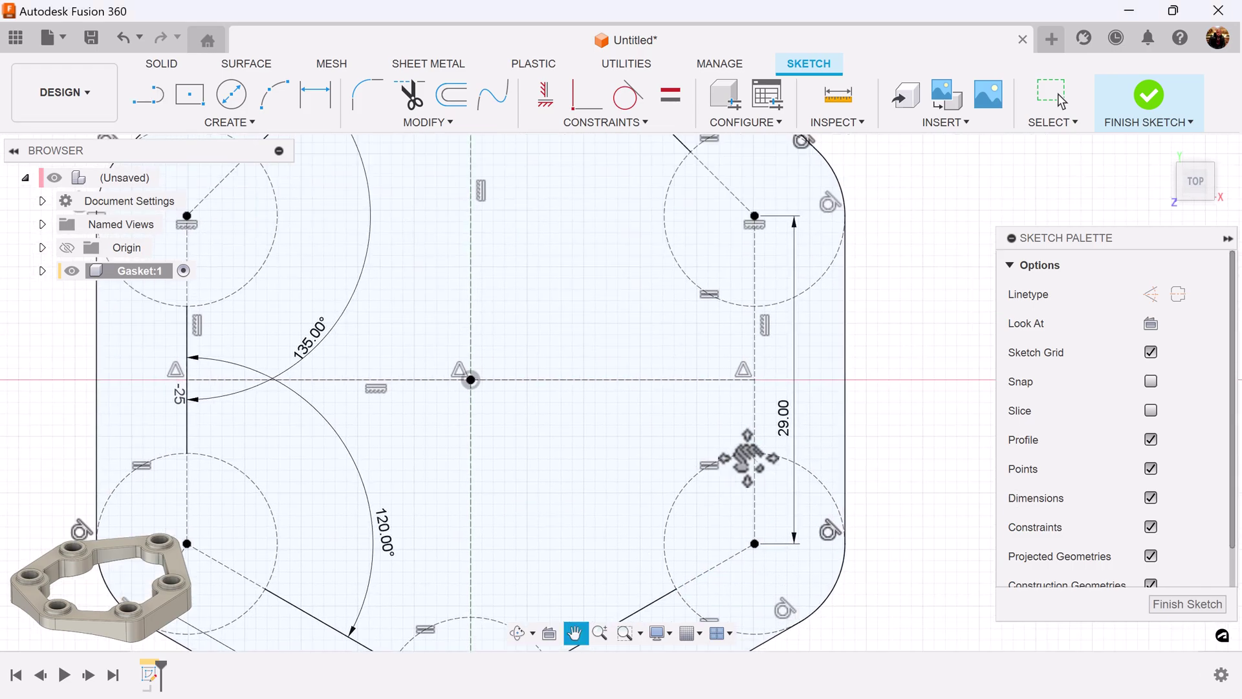
{"action": "left_click", "coordinate": [754, 307]}
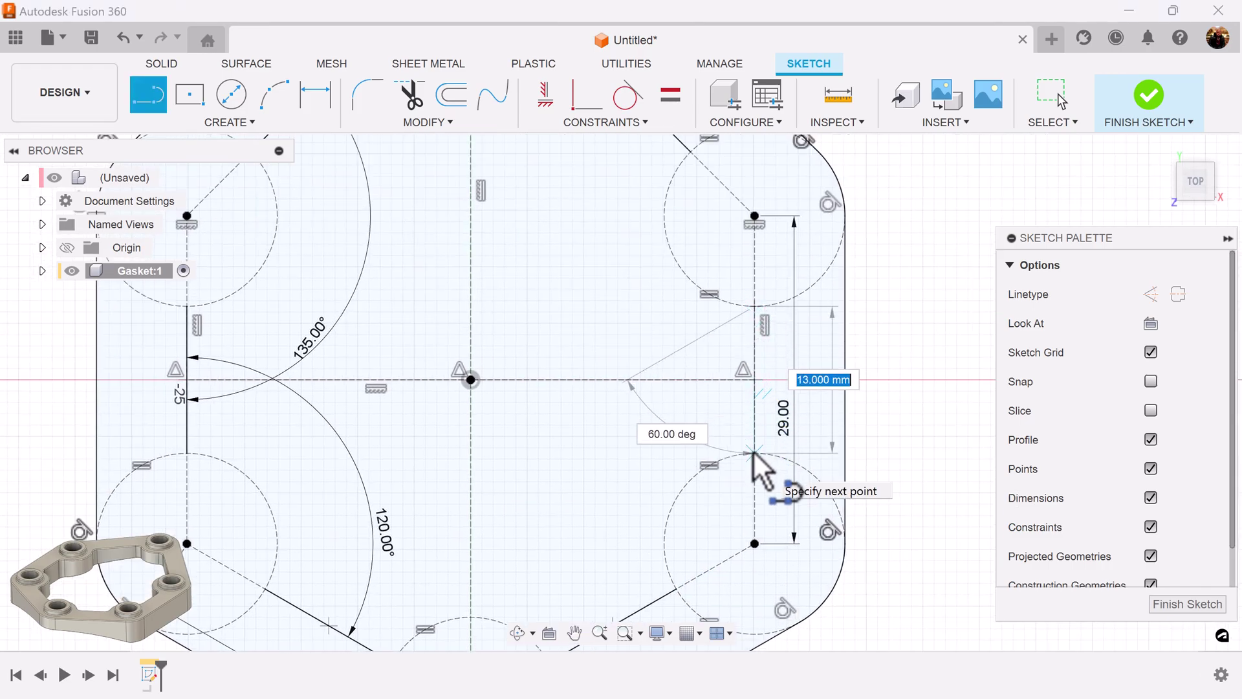
{"action": "left_click", "coordinate": [752, 453]}
{"action": "key", "text": "Escape"}
{"action": "scroll", "coordinate": [734, 477], "scroll_direction": "down", "scroll_amount": 3}
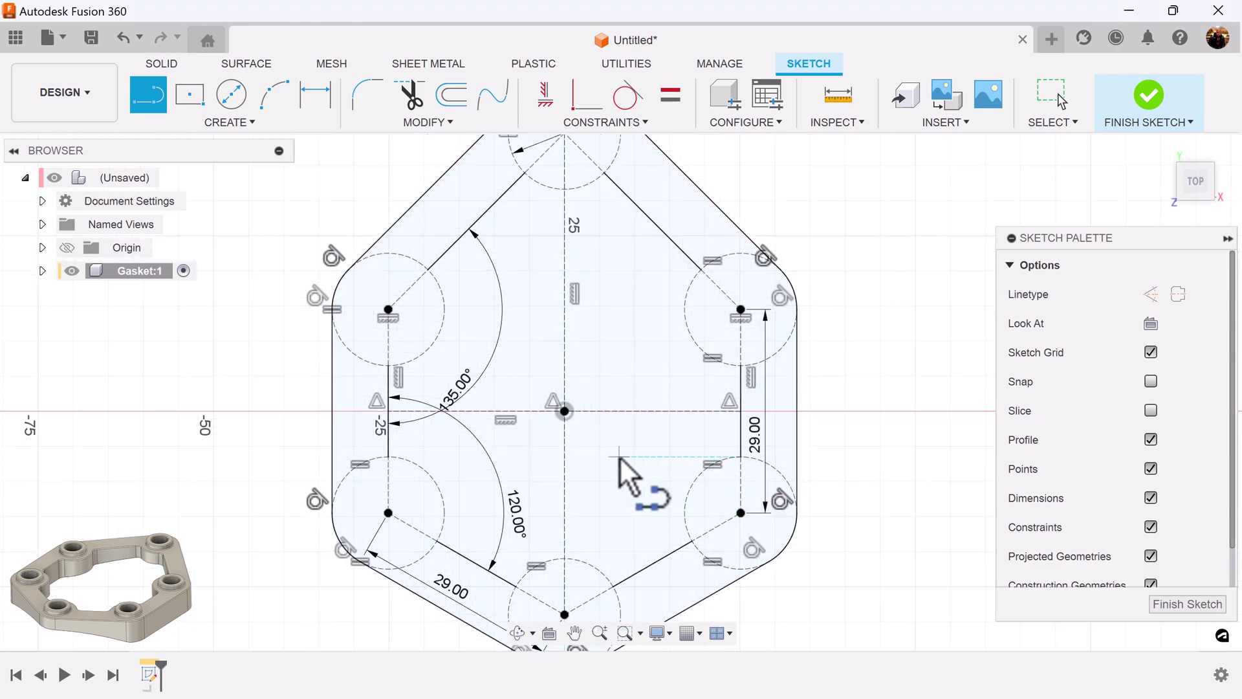
{"action": "middle_click_drag", "start_coordinate": [635, 479], "coordinate": [655, 501]}
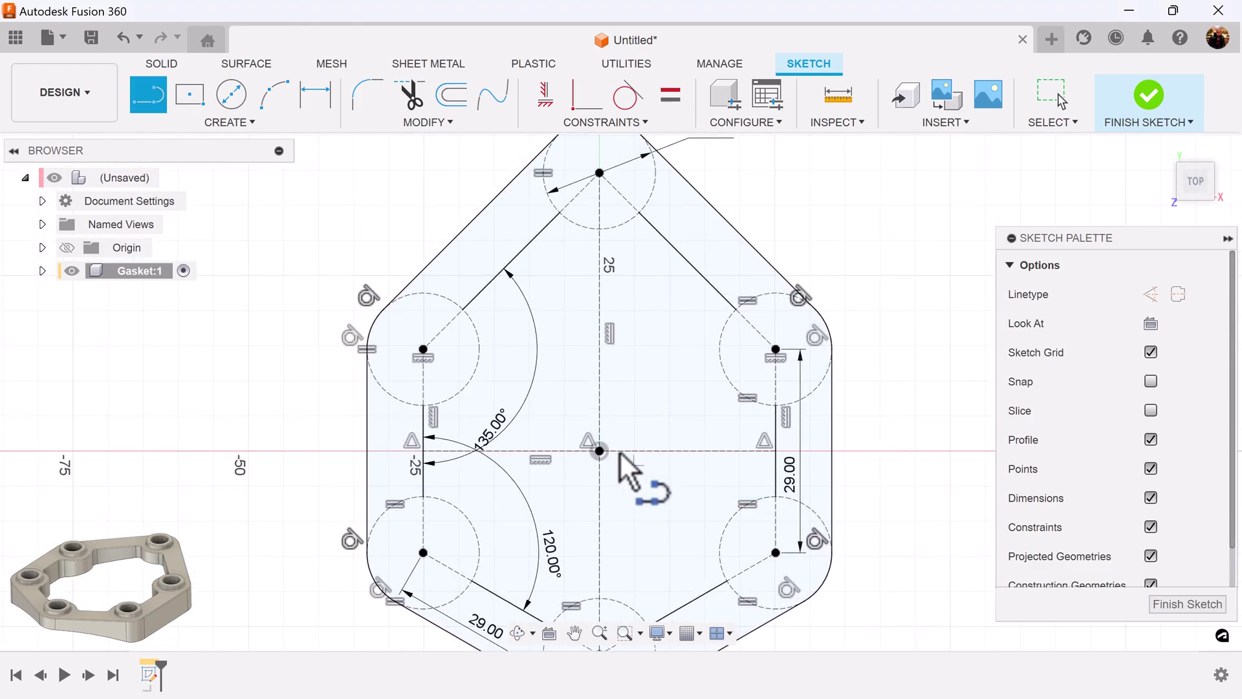
Draw 3-point arcs joining the inner line ends at the upper-left, top and right circles.
{"action": "left_click", "coordinate": [275, 96]}
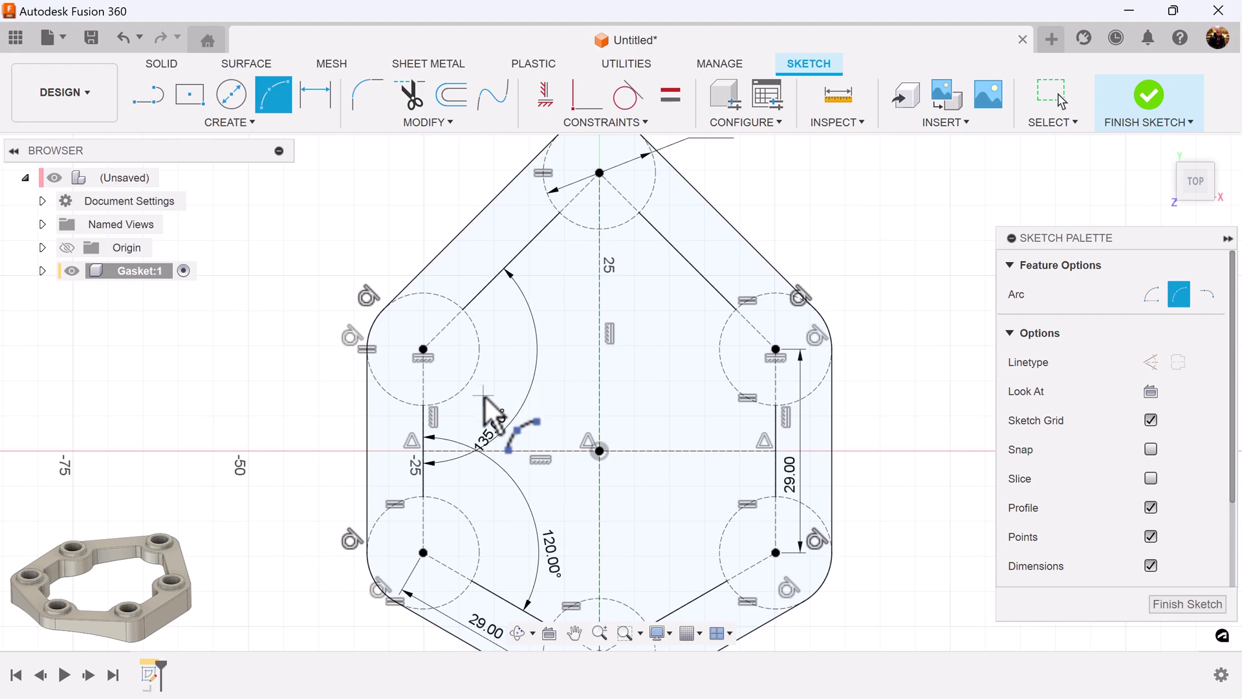
{"action": "scroll", "coordinate": [484, 397], "scroll_direction": "up", "scroll_amount": 3}
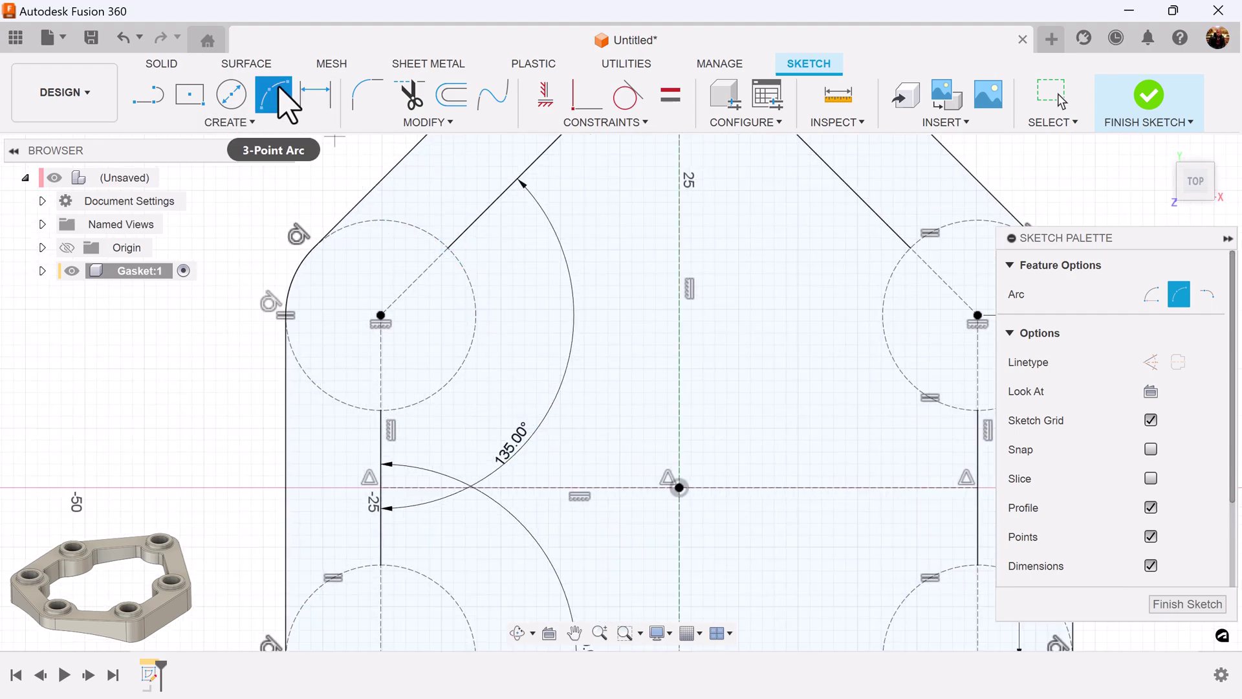
{"action": "left_click", "coordinate": [448, 248]}
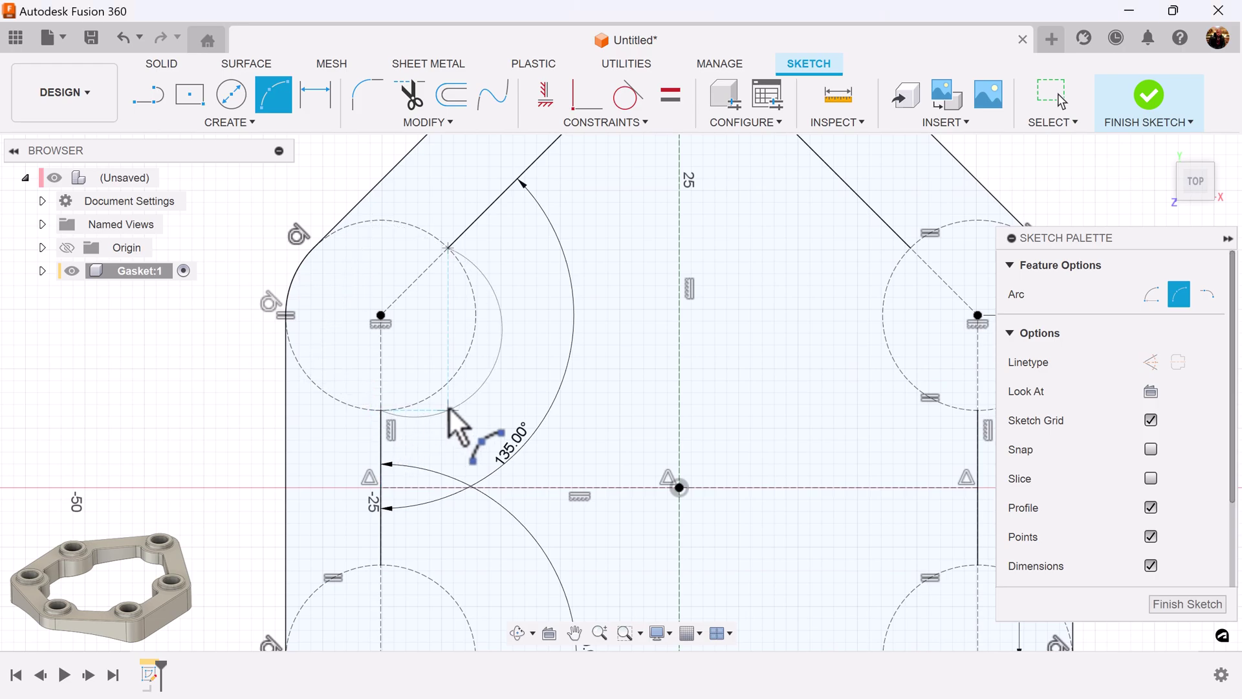
{"action": "scroll", "coordinate": [647, 394], "scroll_direction": "down", "scroll_amount": 2}
{"action": "middle_click_drag", "start_coordinate": [734, 383], "coordinate": [655, 381]}
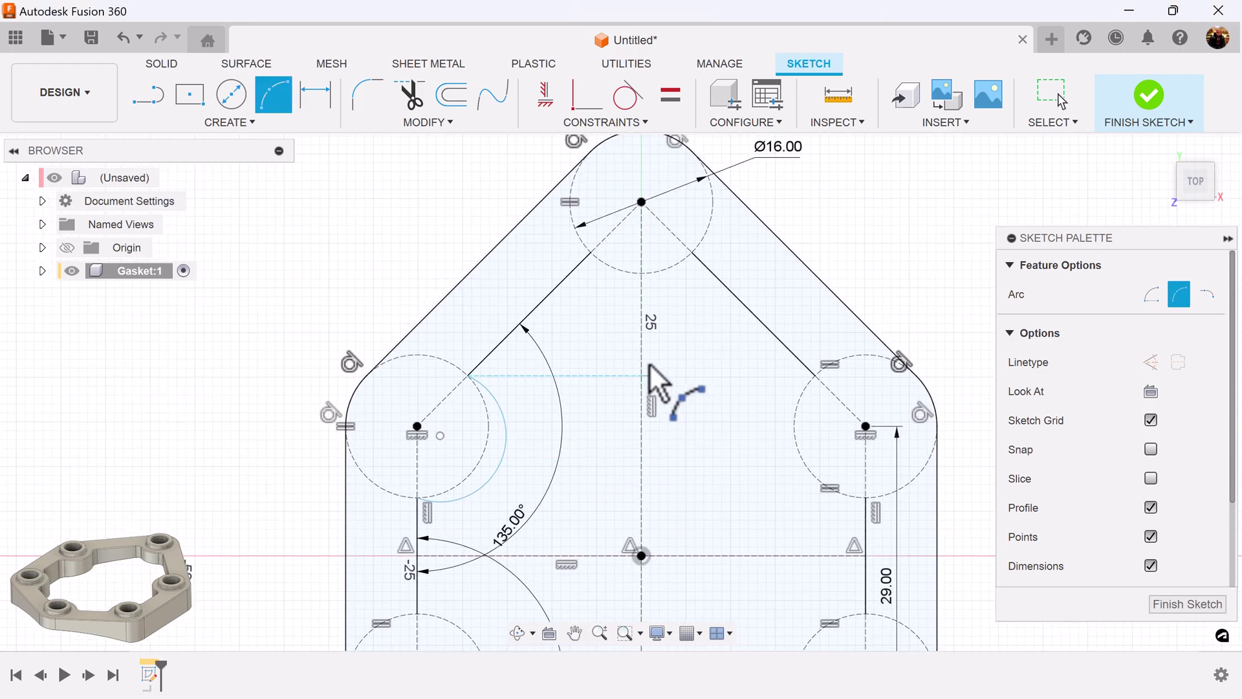
{"action": "left_click", "coordinate": [590, 251]}
{"action": "left_click", "coordinate": [692, 251]}
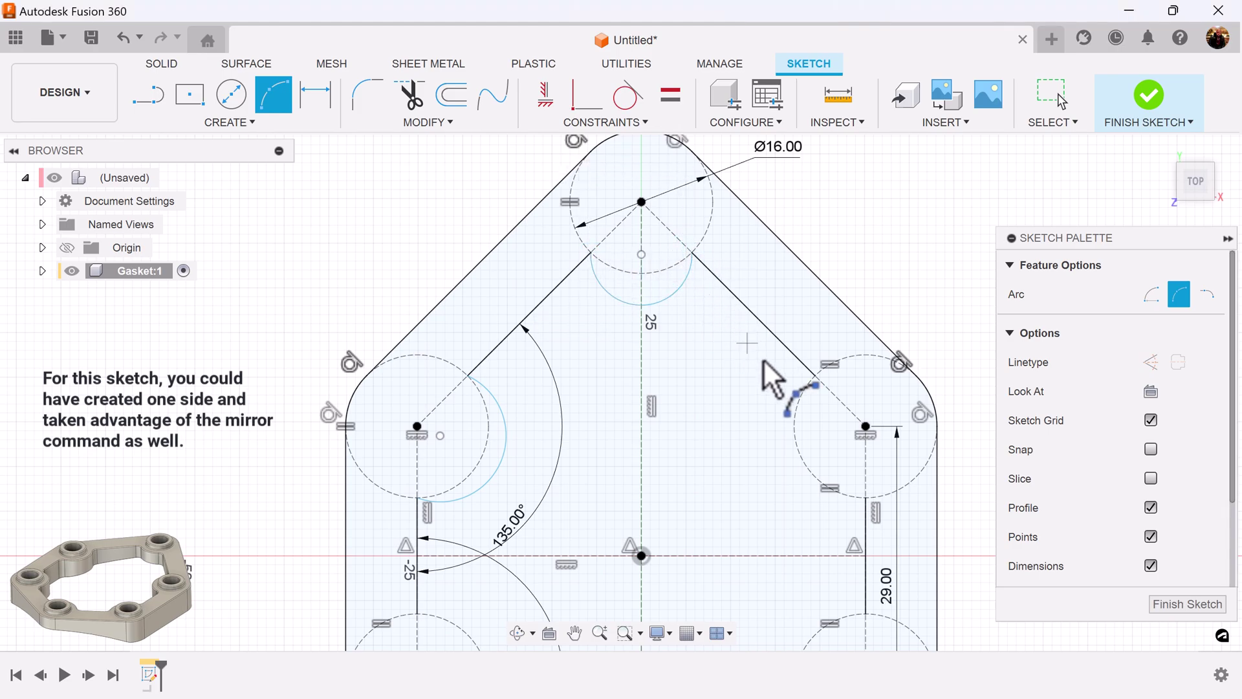
{"action": "left_click", "coordinate": [817, 376]}
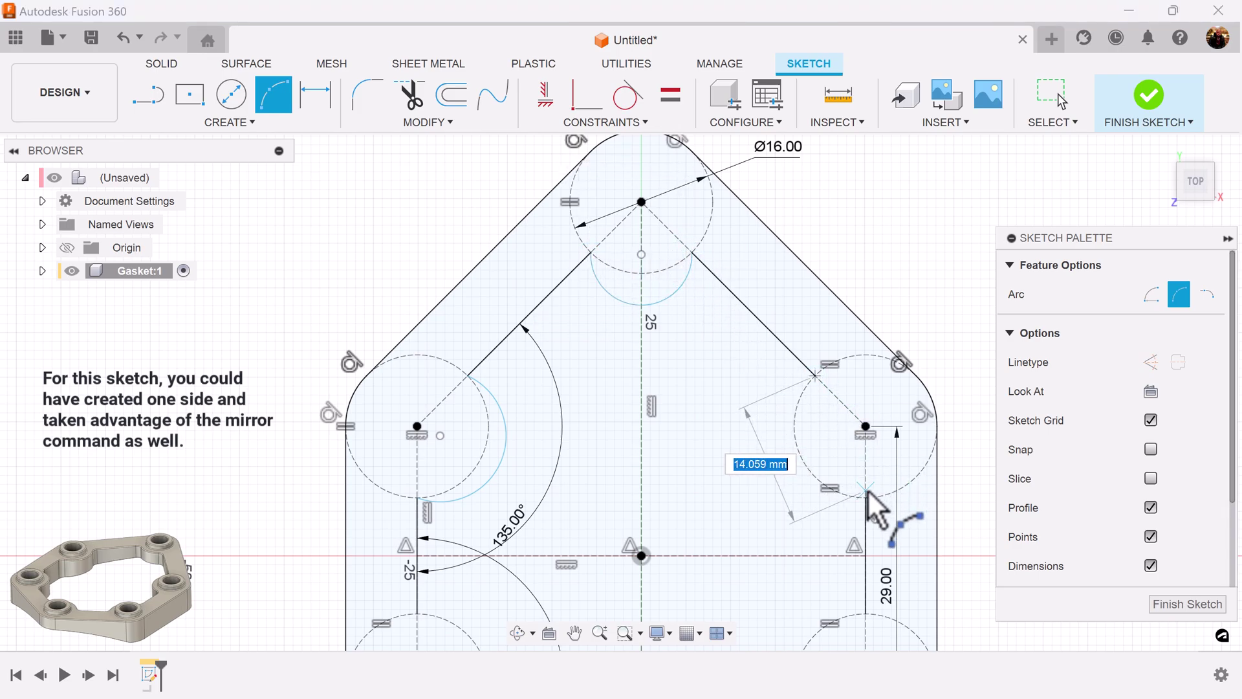
{"action": "left_click", "coordinate": [799, 498]}
Draw the remaining inner arcs at the lower-left, bottom and lower-right circles.
{"action": "middle_click_drag", "start_coordinate": [787, 539], "coordinate": [809, 341]}
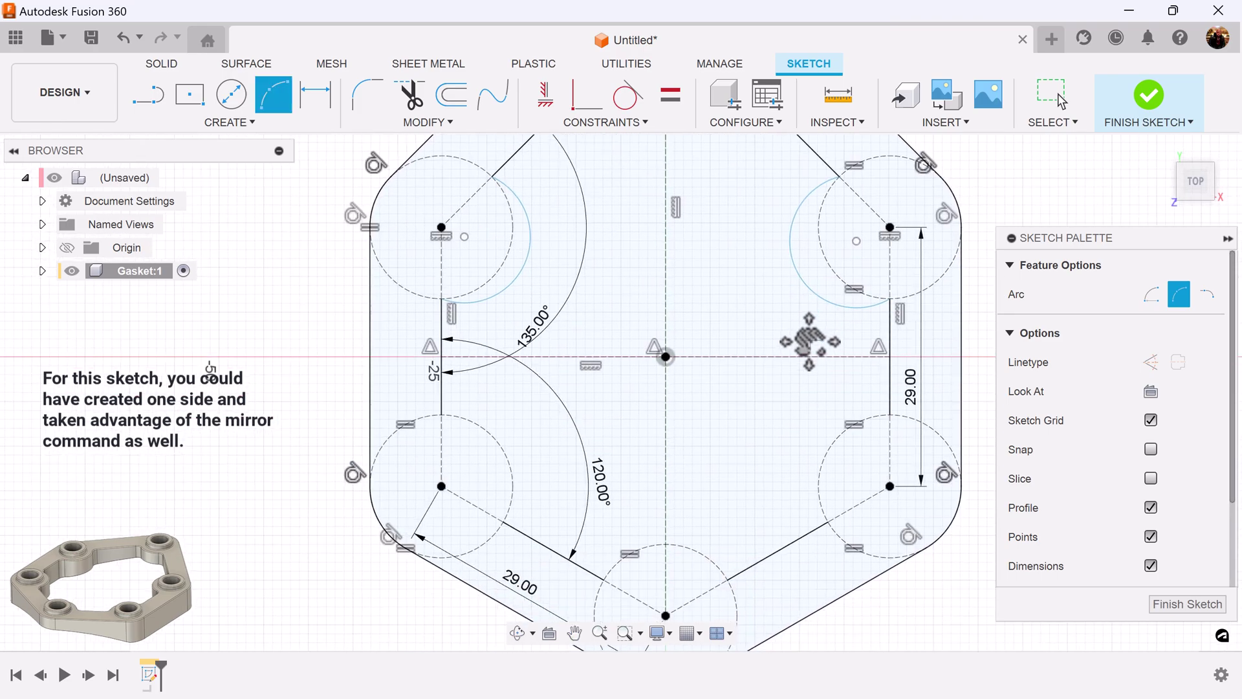
{"action": "left_click", "coordinate": [441, 411]}
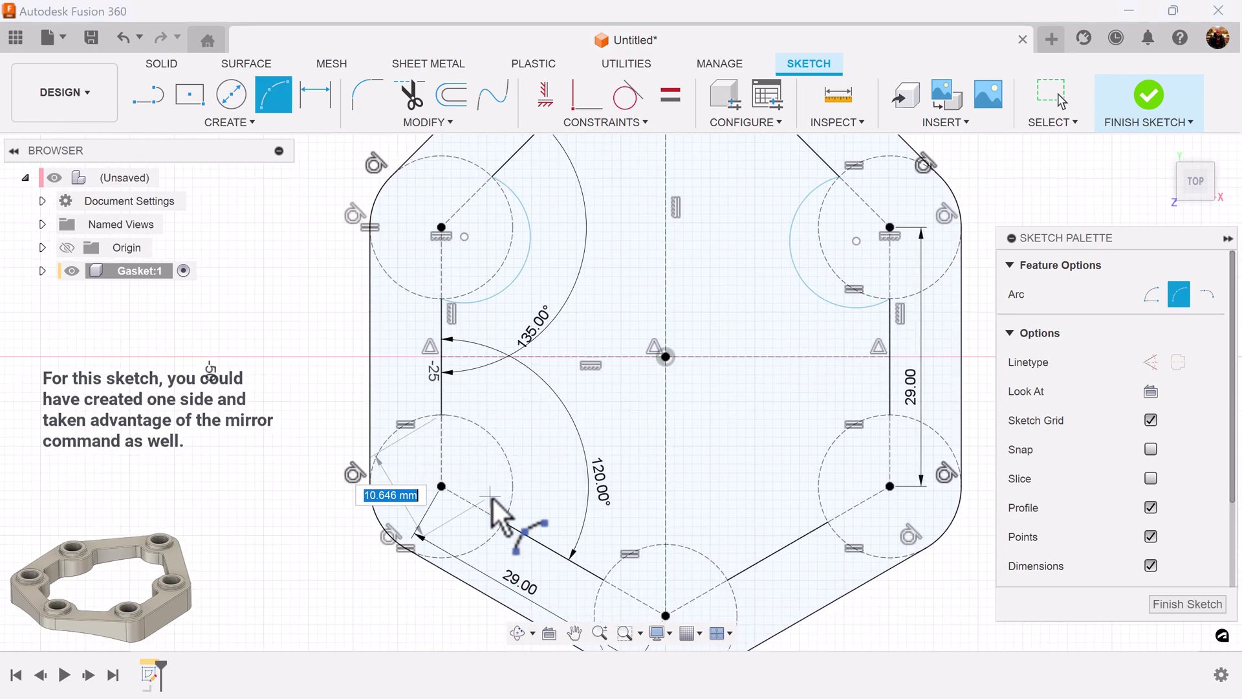
{"action": "left_click", "coordinate": [506, 522]}
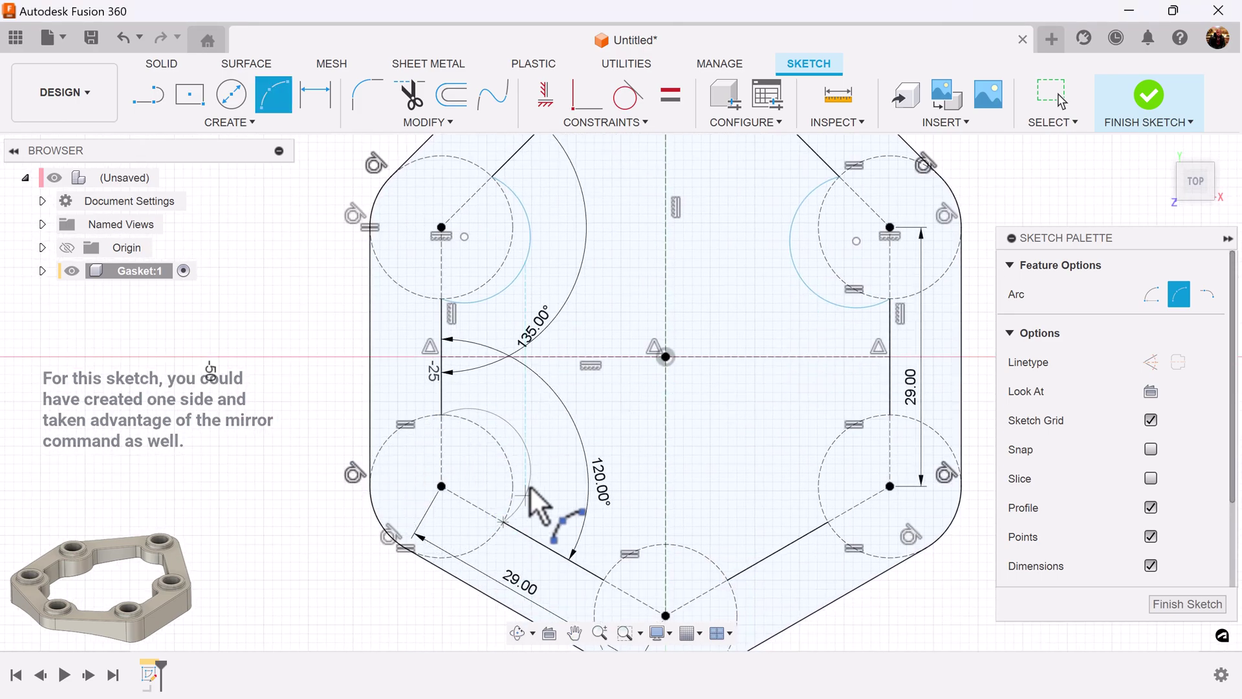
{"action": "left_click", "coordinate": [604, 578]}
{"action": "left_click", "coordinate": [725, 578]}
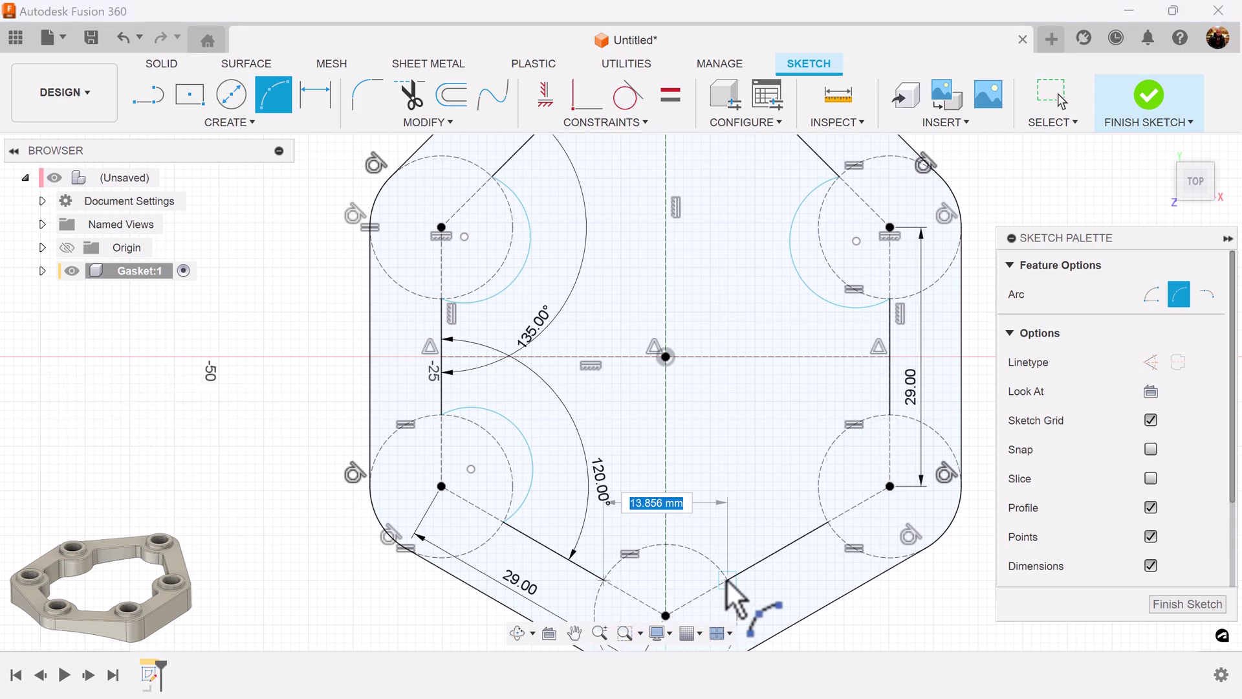
{"action": "left_click", "coordinate": [754, 524]}
{"action": "scroll", "coordinate": [715, 361], "scroll_direction": "up", "scroll_amount": 5}
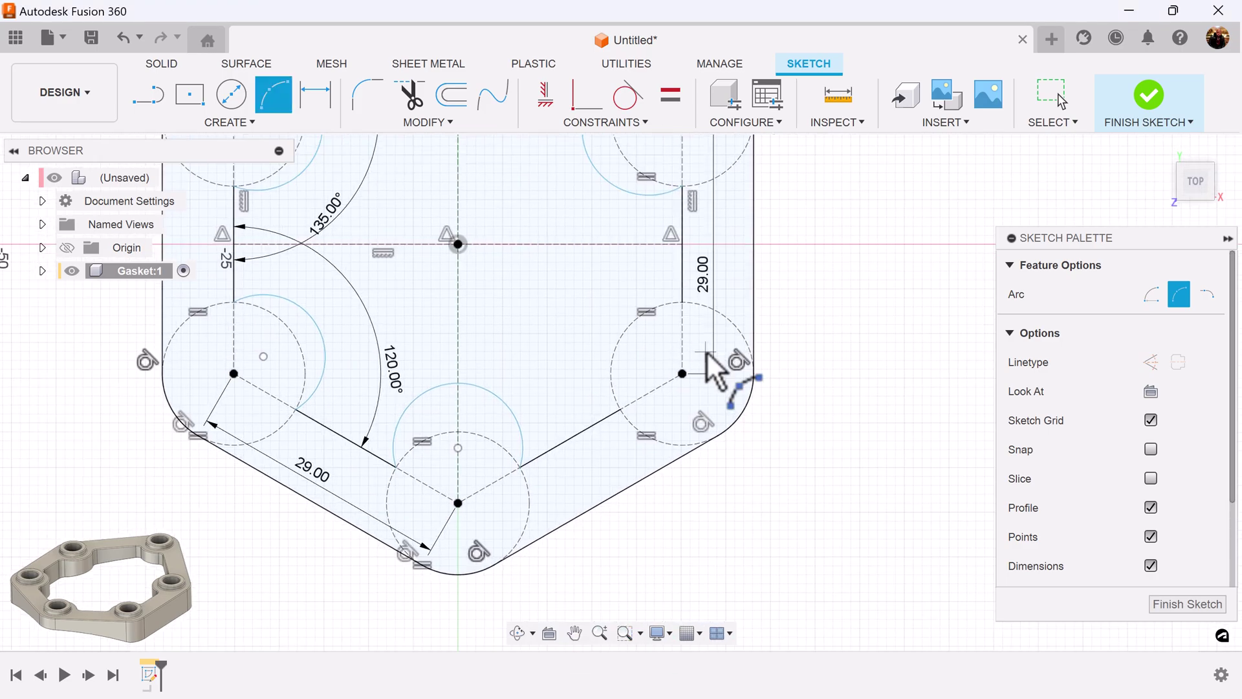
{"action": "scroll", "coordinate": [708, 299], "scroll_direction": "up", "scroll_amount": 1}
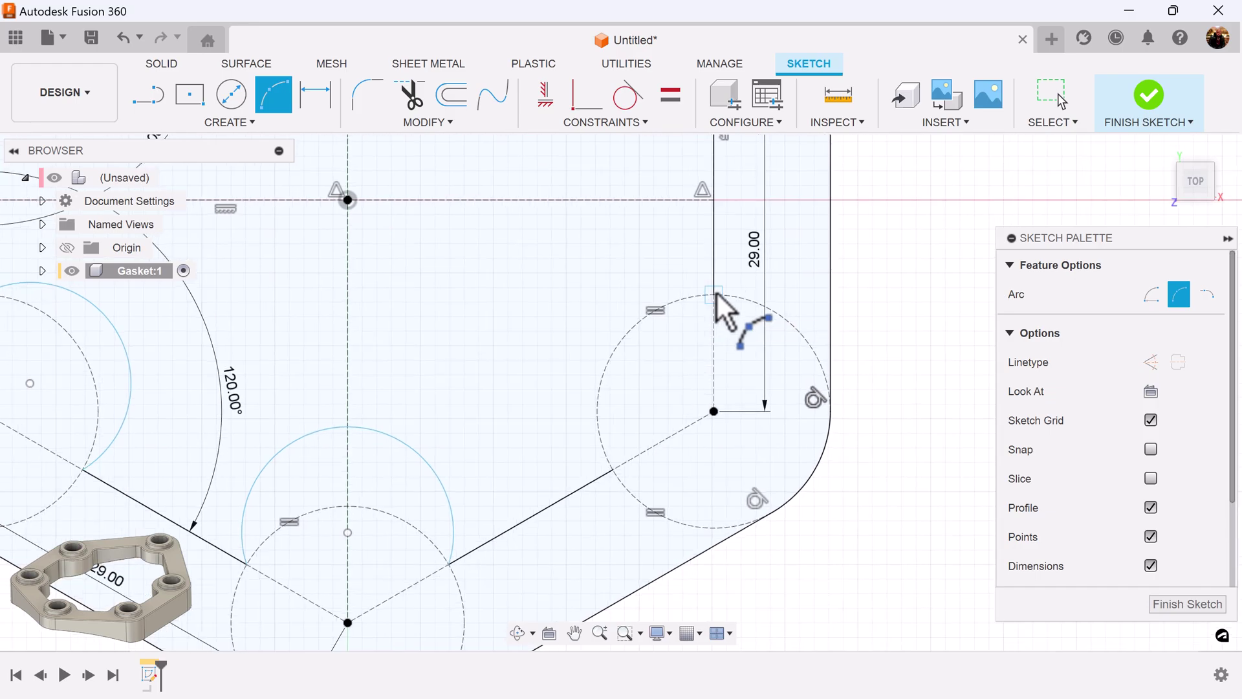
{"action": "left_click", "coordinate": [714, 294]}
{"action": "left_click", "coordinate": [614, 471]}
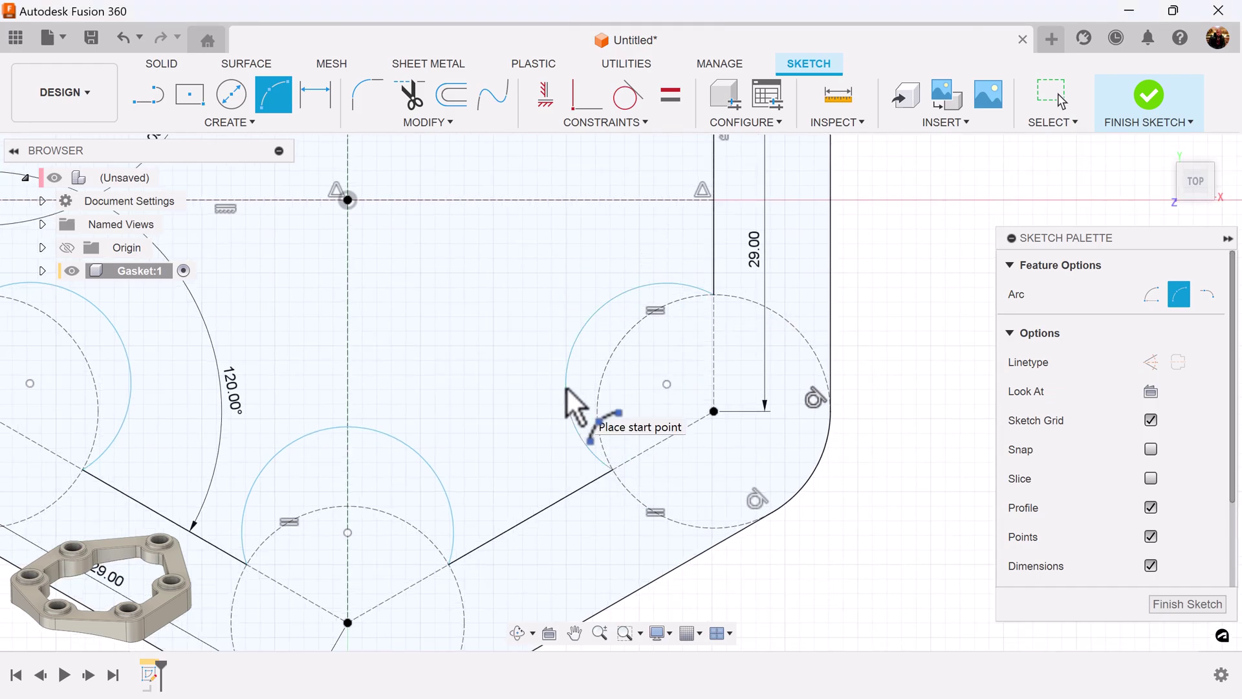
{"action": "scroll", "coordinate": [689, 333], "scroll_direction": "down", "scroll_amount": 5}
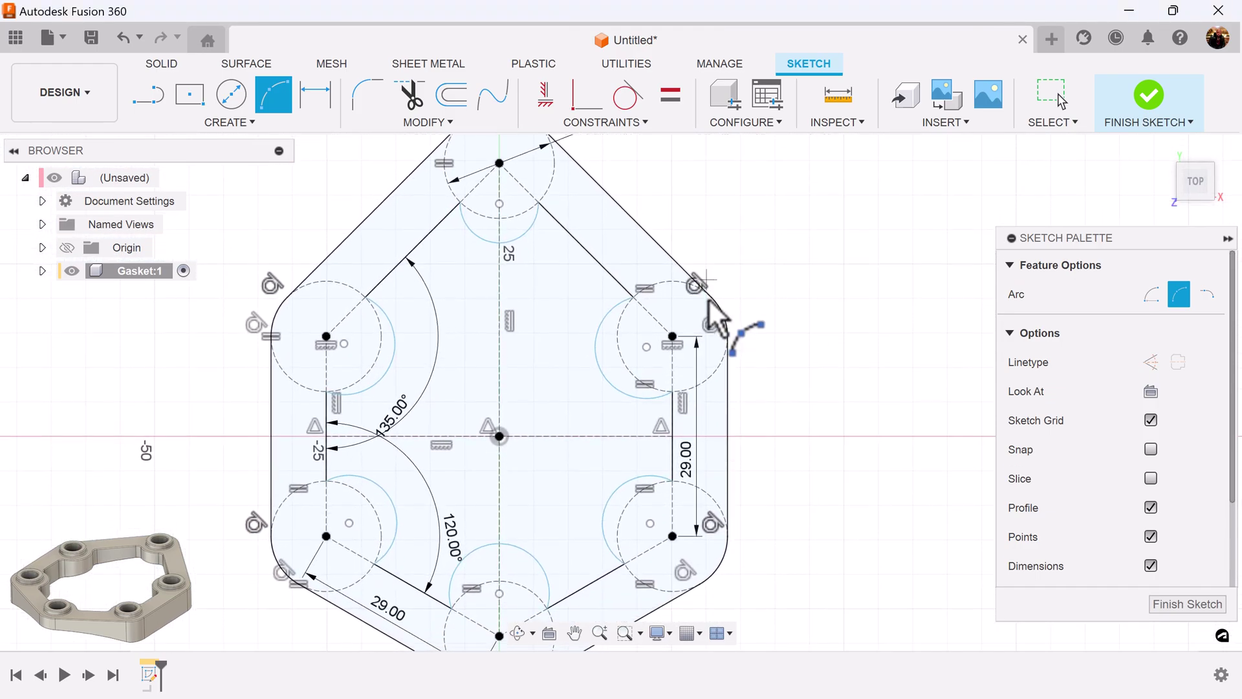
Make the top, upper-right and upper-left inner arcs concentric with their bolt-hole circles.
{"action": "left_click", "coordinate": [631, 126]}
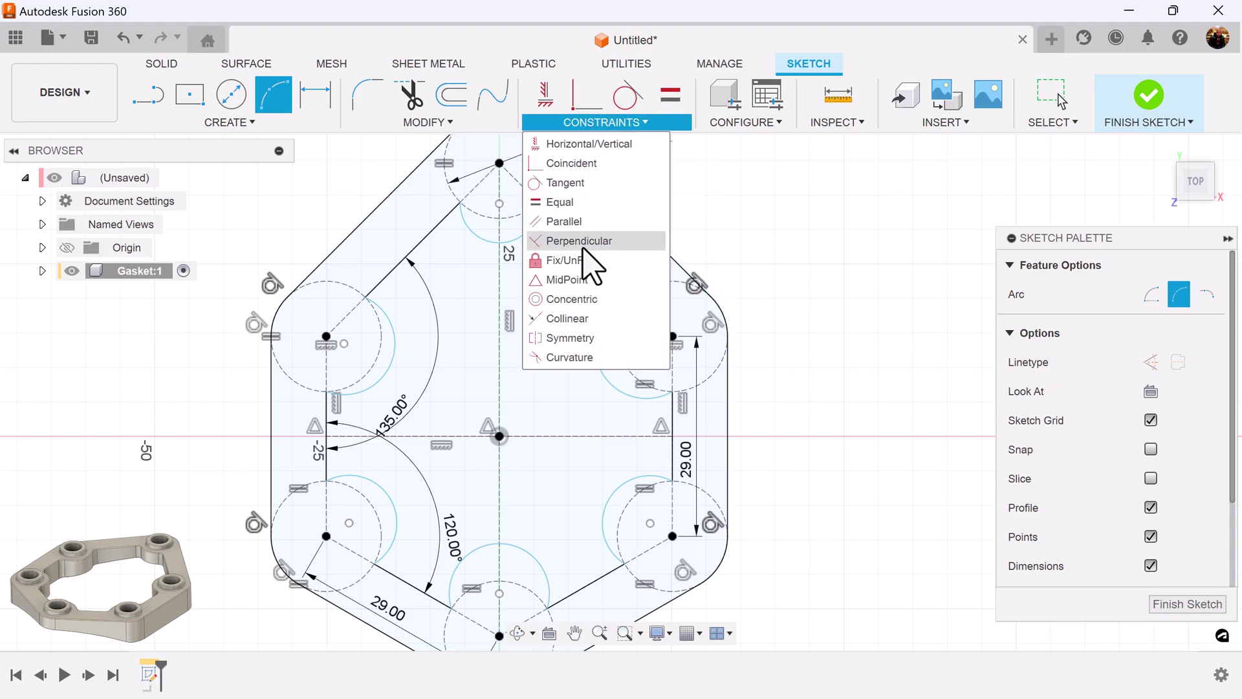
{"action": "left_click", "coordinate": [582, 299]}
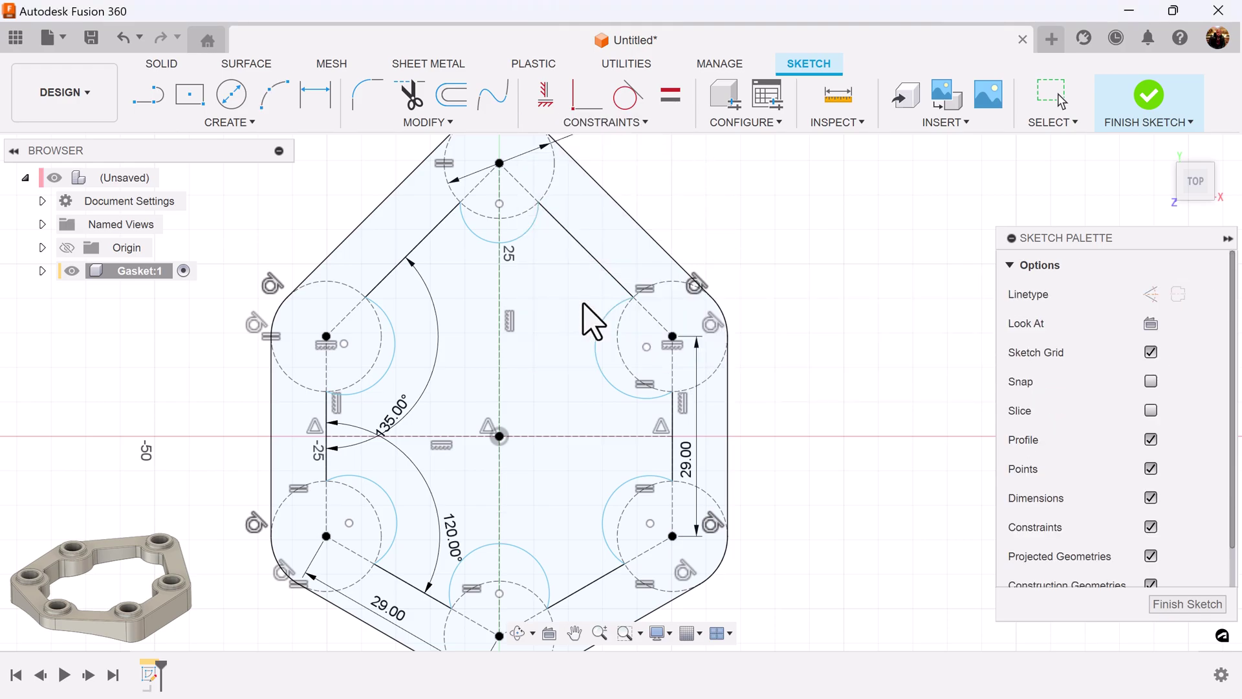
{"action": "left_click", "coordinate": [528, 233]}
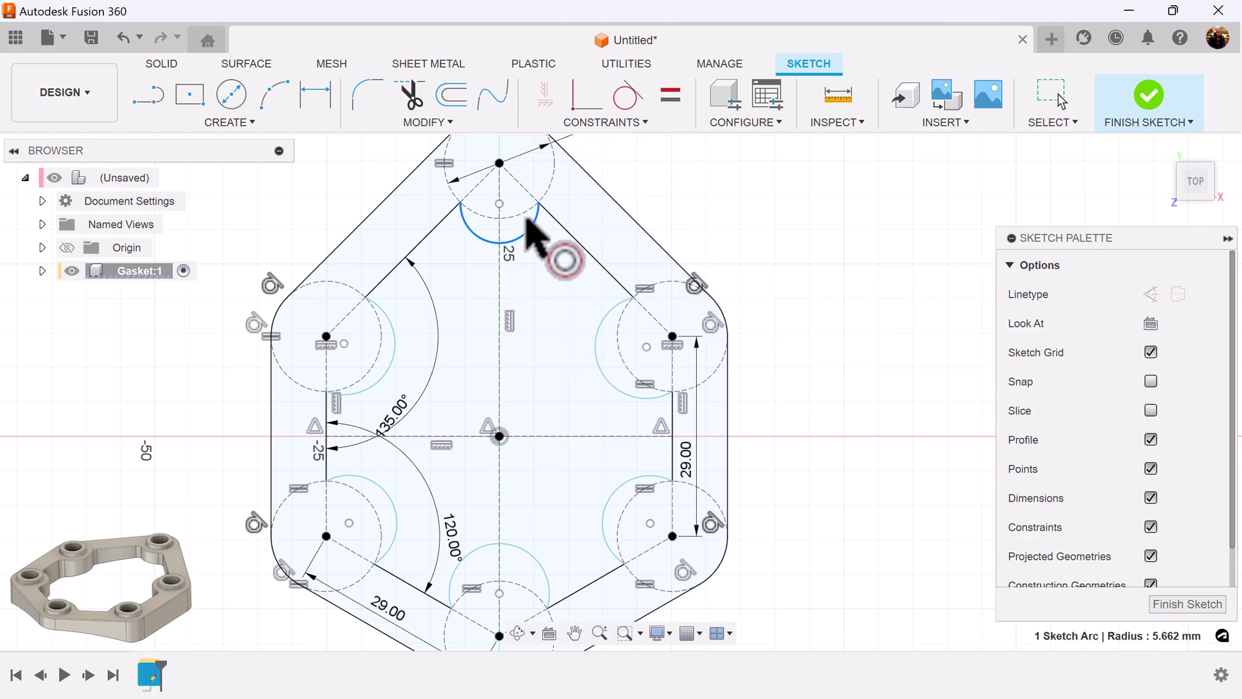
{"action": "left_click", "coordinate": [549, 180]}
{"action": "left_click", "coordinate": [601, 379]}
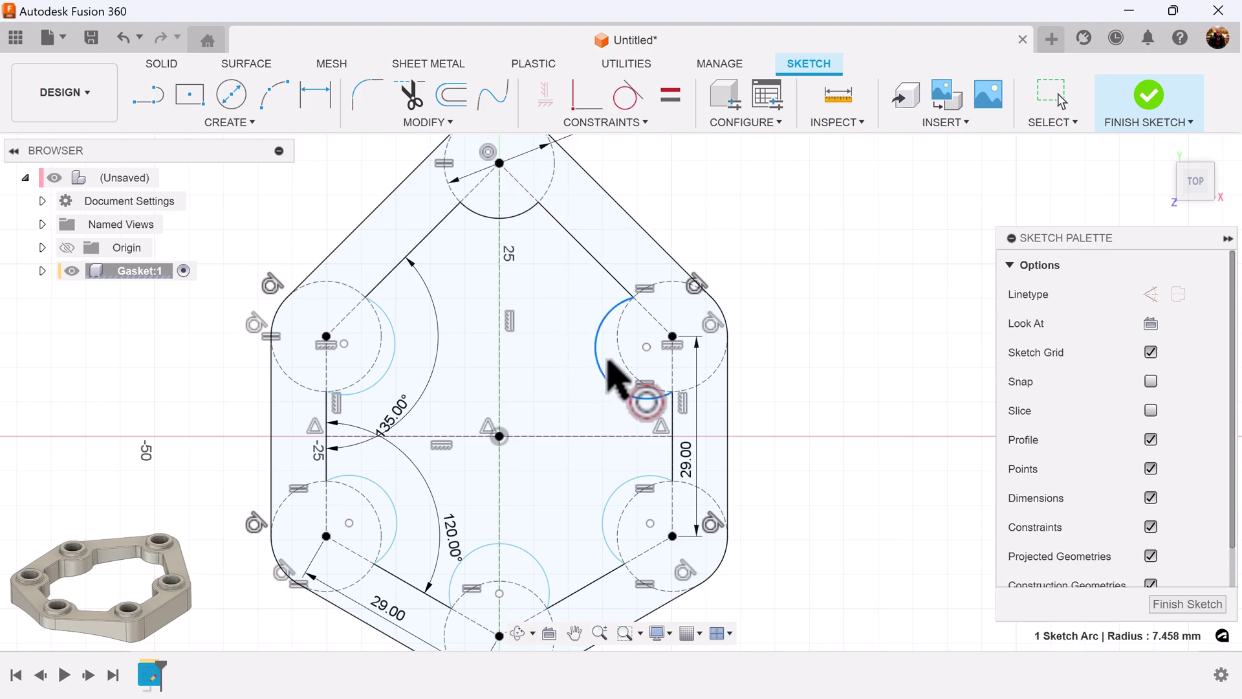
{"action": "left_click", "coordinate": [621, 343]}
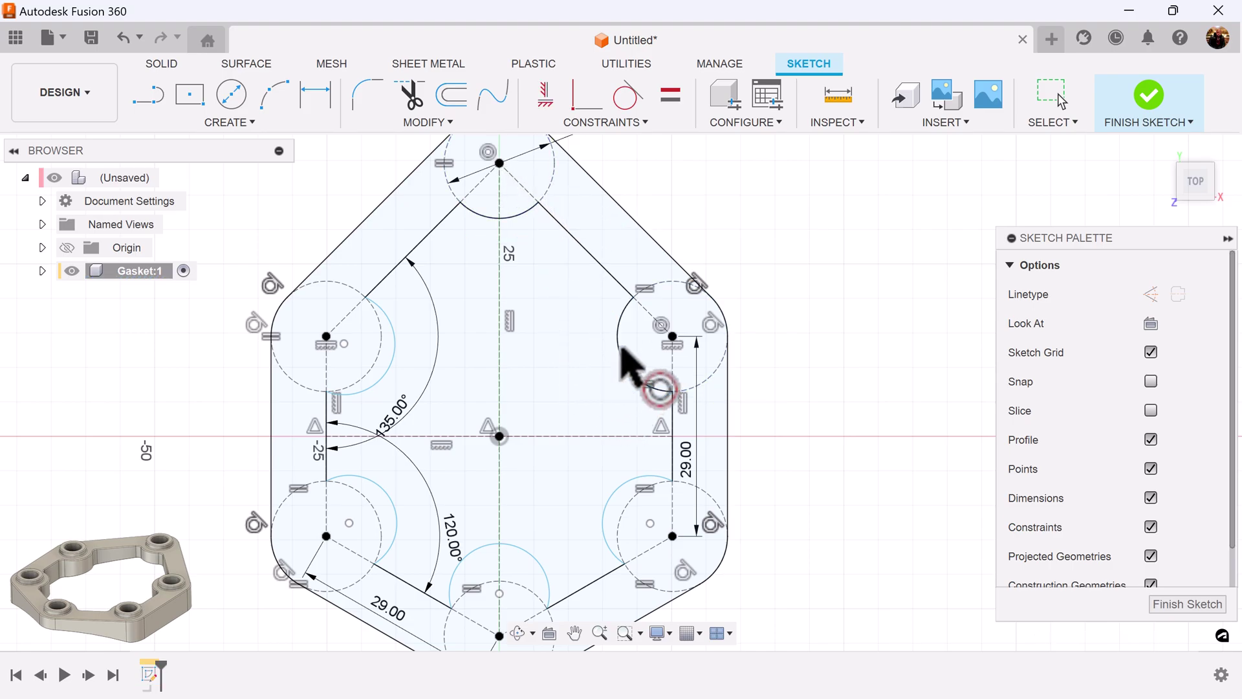
{"action": "left_click", "coordinate": [395, 352]}
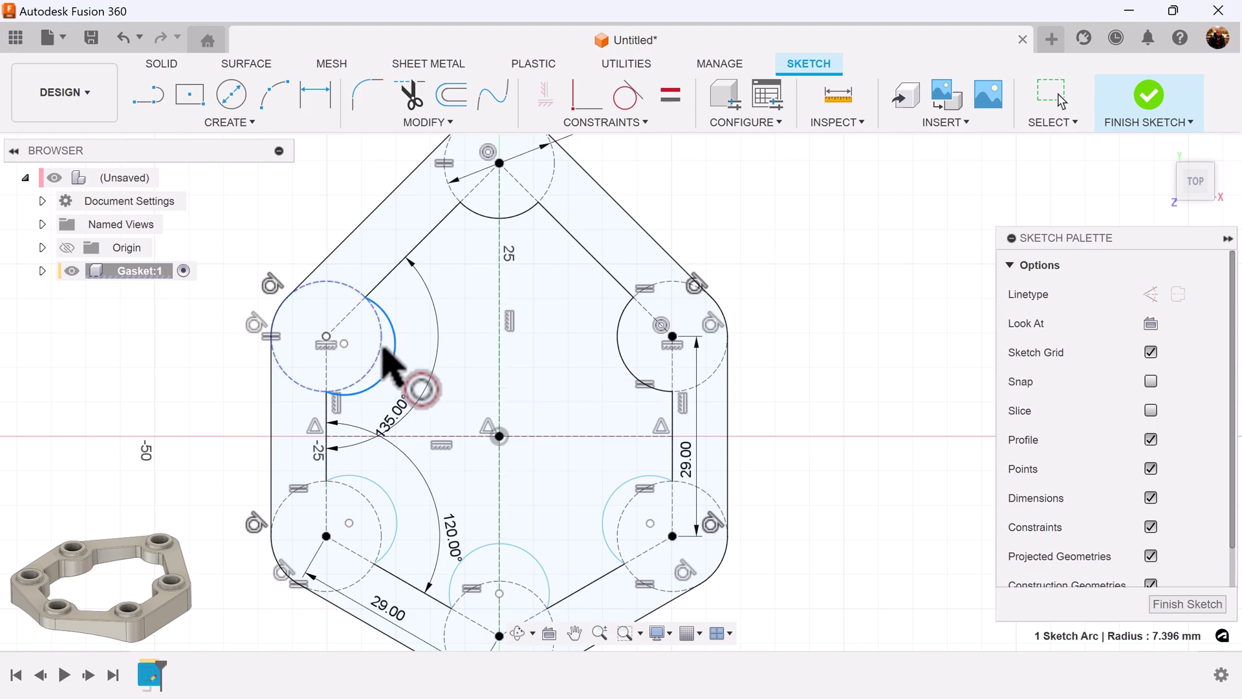
{"action": "left_click", "coordinate": [381, 494]}
Make the lower-left, bottom and lower-right arcs concentric with their circles.
{"action": "left_click", "coordinate": [371, 511]}
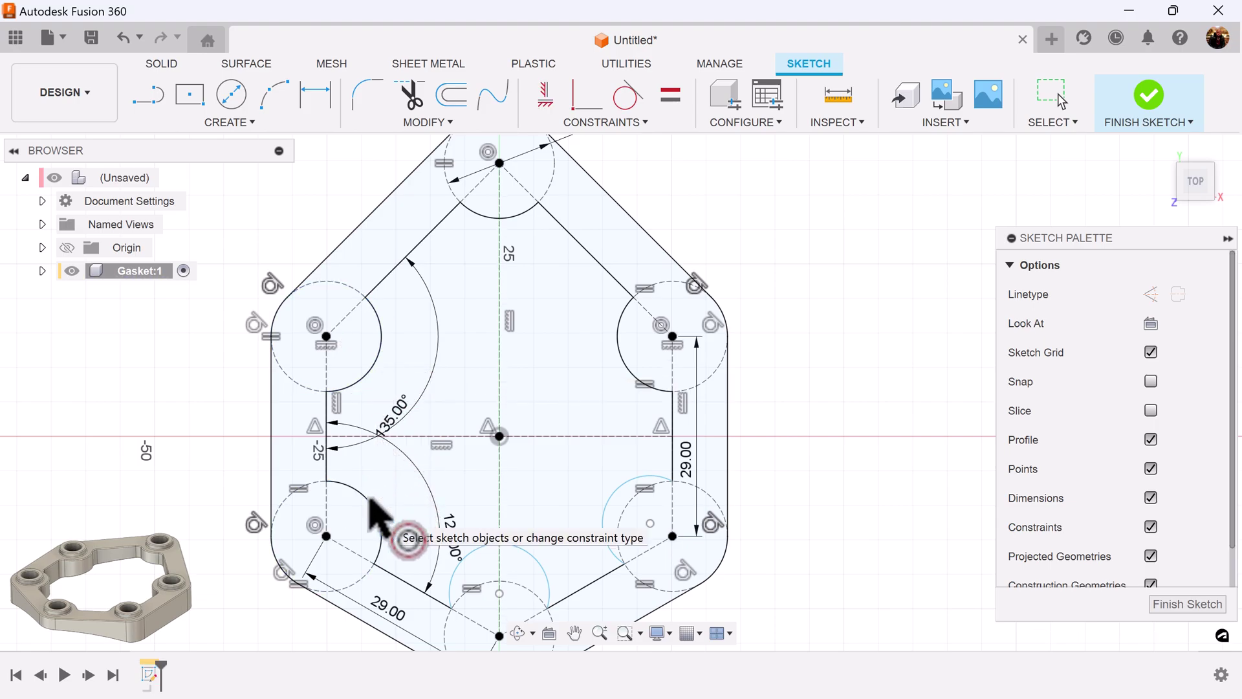
{"action": "left_click", "coordinate": [493, 544]}
{"action": "left_click", "coordinate": [495, 586]}
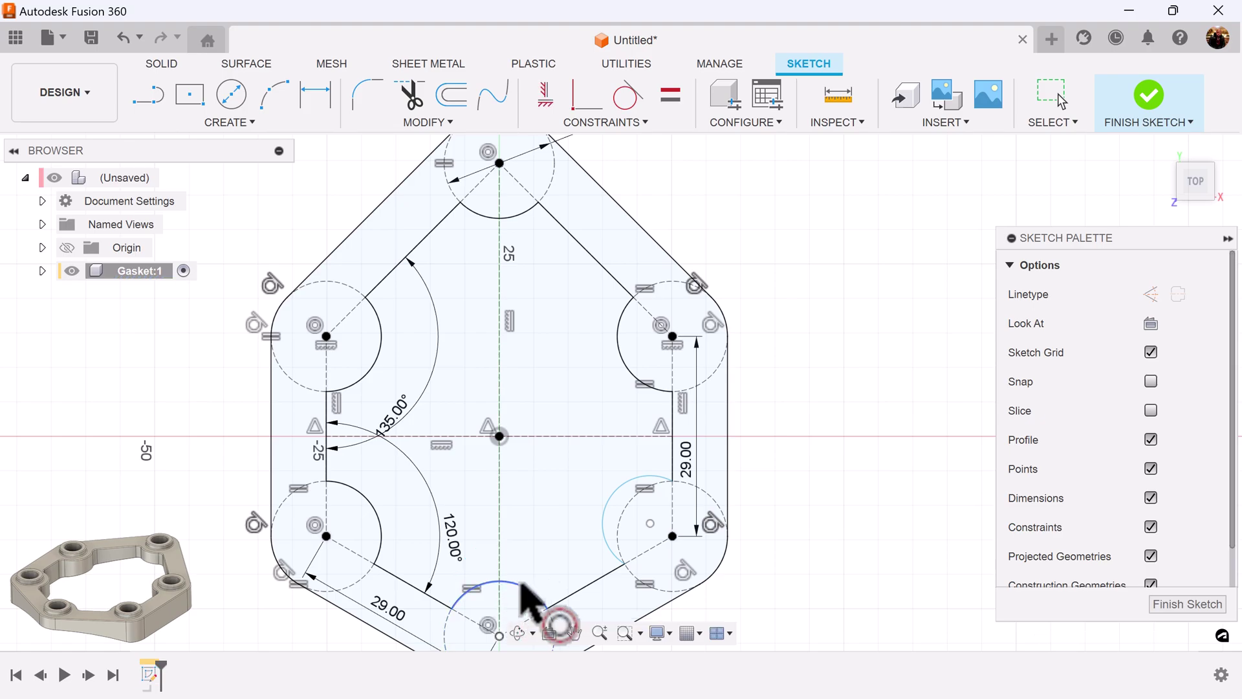
{"action": "left_click", "coordinate": [635, 498]}
{"action": "left_click", "coordinate": [637, 511]}
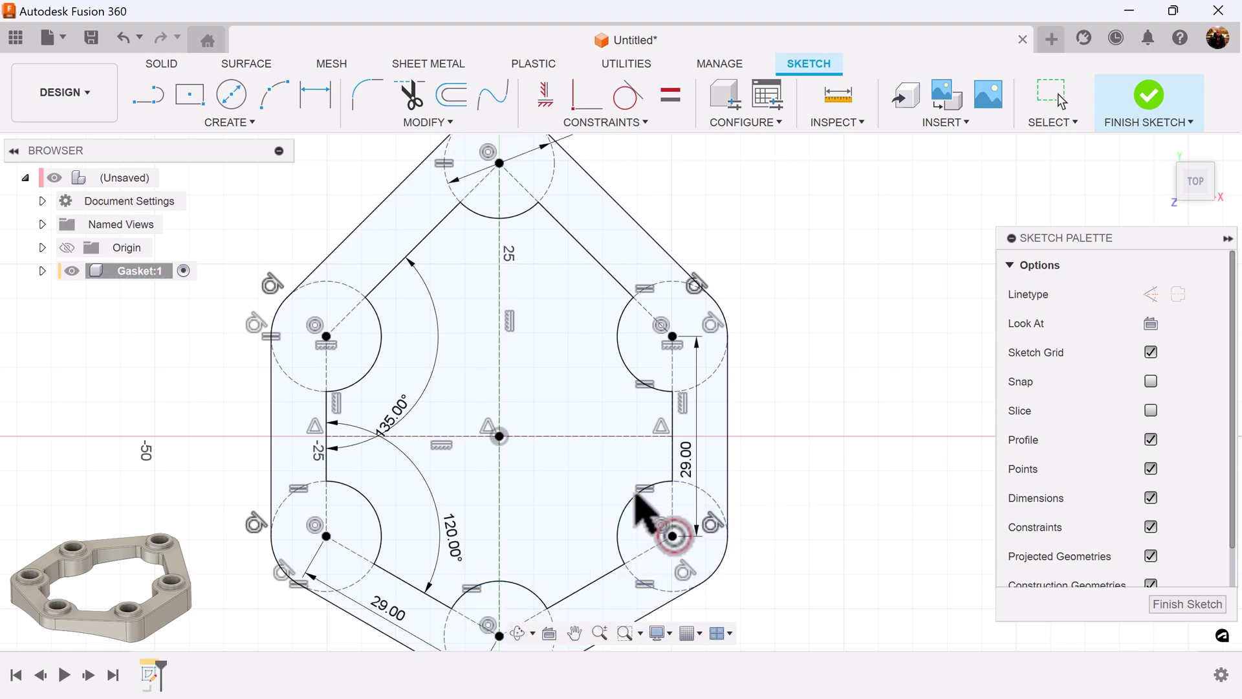
{"action": "scroll", "coordinate": [744, 507], "scroll_direction": "down", "scroll_amount": 3}
{"action": "scroll", "coordinate": [590, 308], "scroll_direction": "up", "scroll_amount": 5}
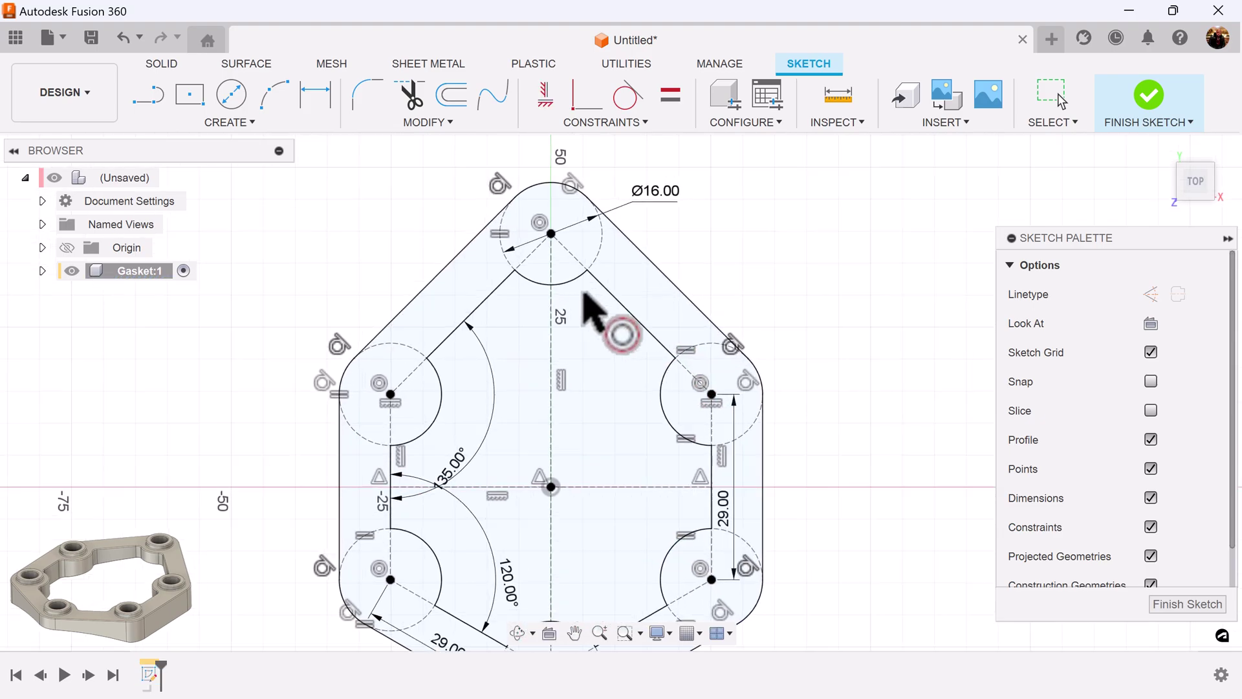
Draw a Ø7 mm hole circle at the top boss centre and start the upper-right one.
{"action": "left_click", "coordinate": [233, 97]}
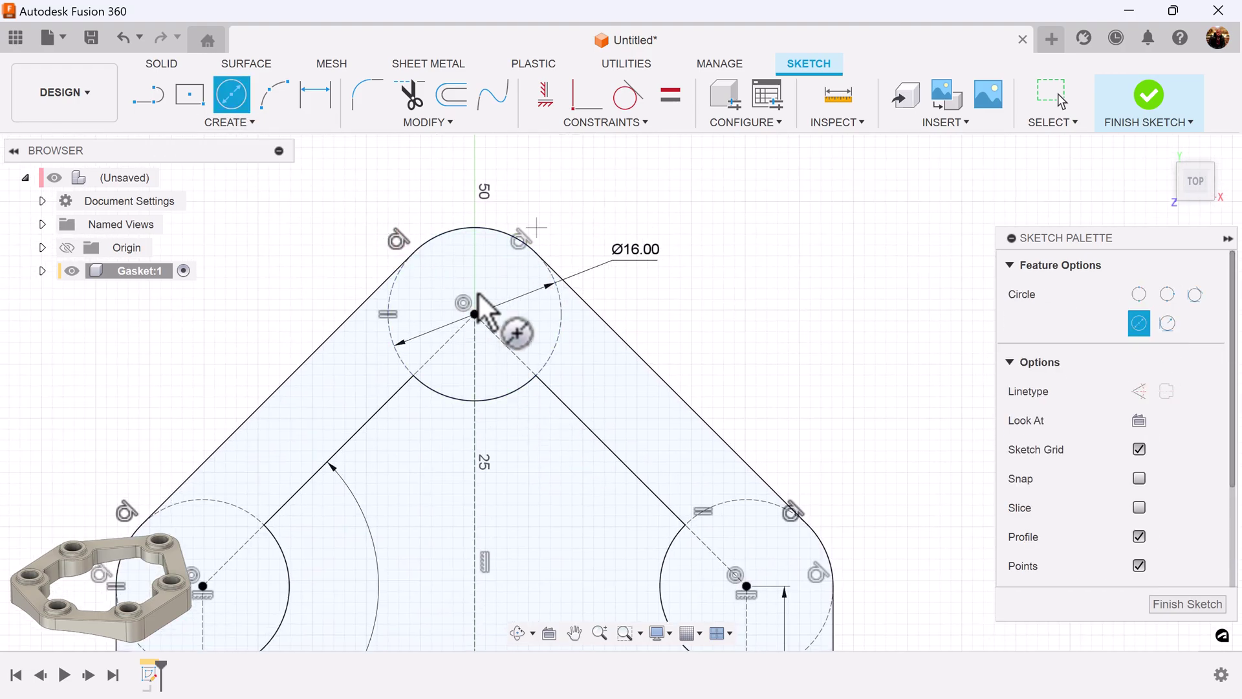
{"action": "left_click", "coordinate": [474, 314]}
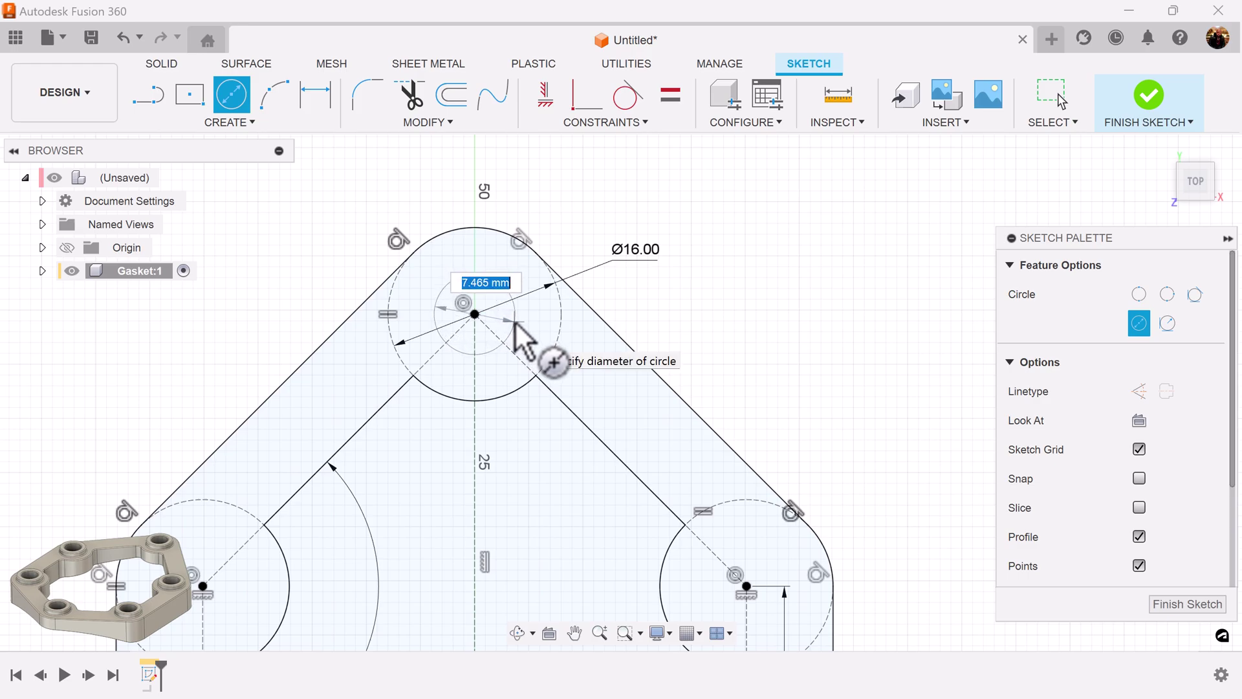
{"action": "type", "text": "7"}
{"action": "key", "text": "Return"}
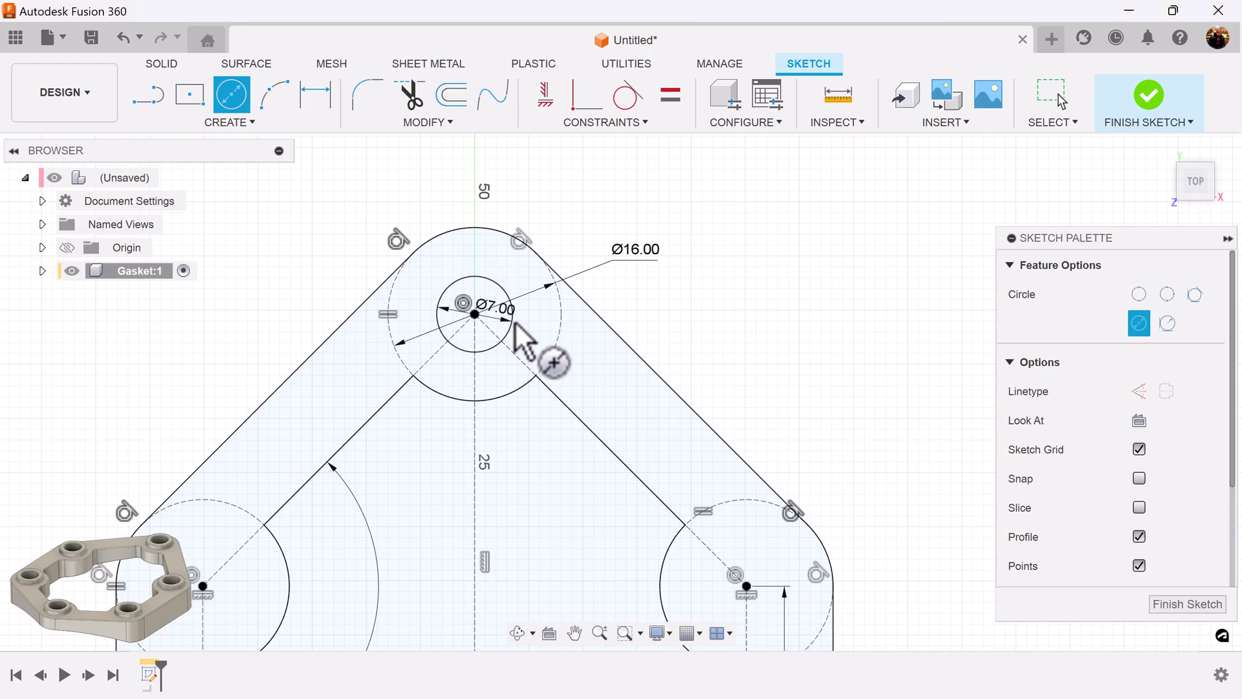
{"action": "left_click", "coordinate": [747, 586]}
{"action": "scroll", "coordinate": [835, 579], "scroll_direction": "down", "scroll_amount": 2}
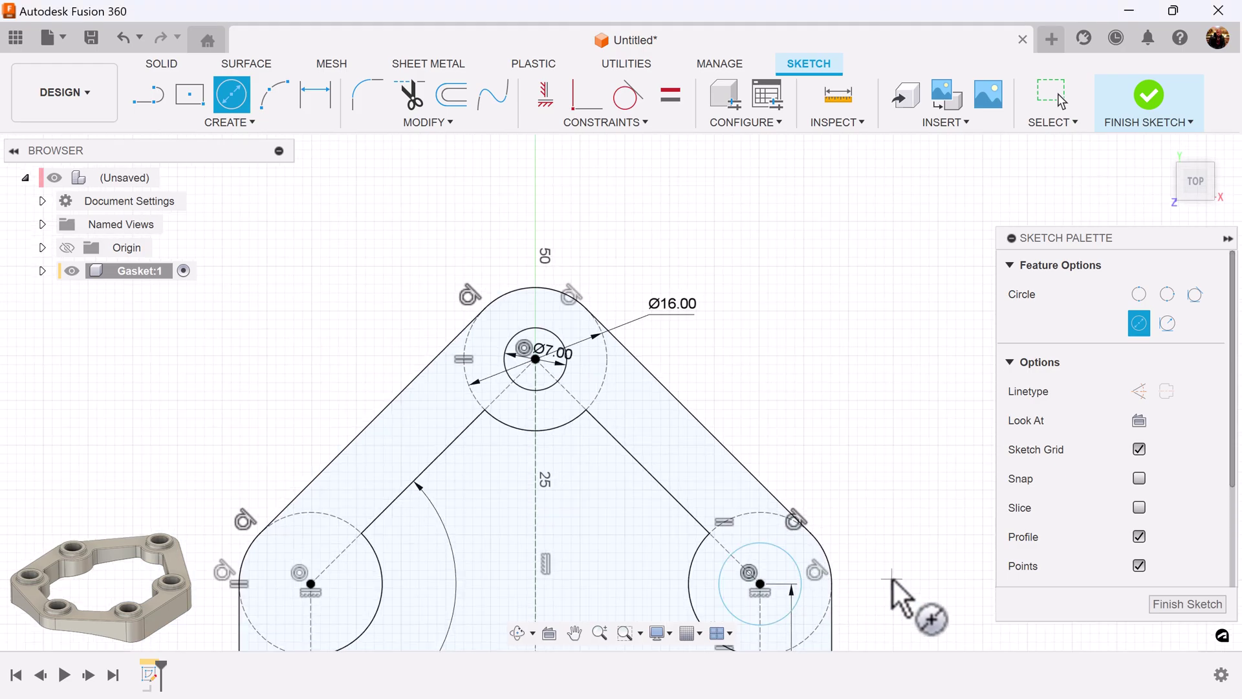
{"action": "middle_click_drag", "start_coordinate": [892, 579], "coordinate": [881, 339]}
Add small hole circles at the upper-left, lower-left and lower-right boss centres.
{"action": "left_click", "coordinate": [311, 330]}
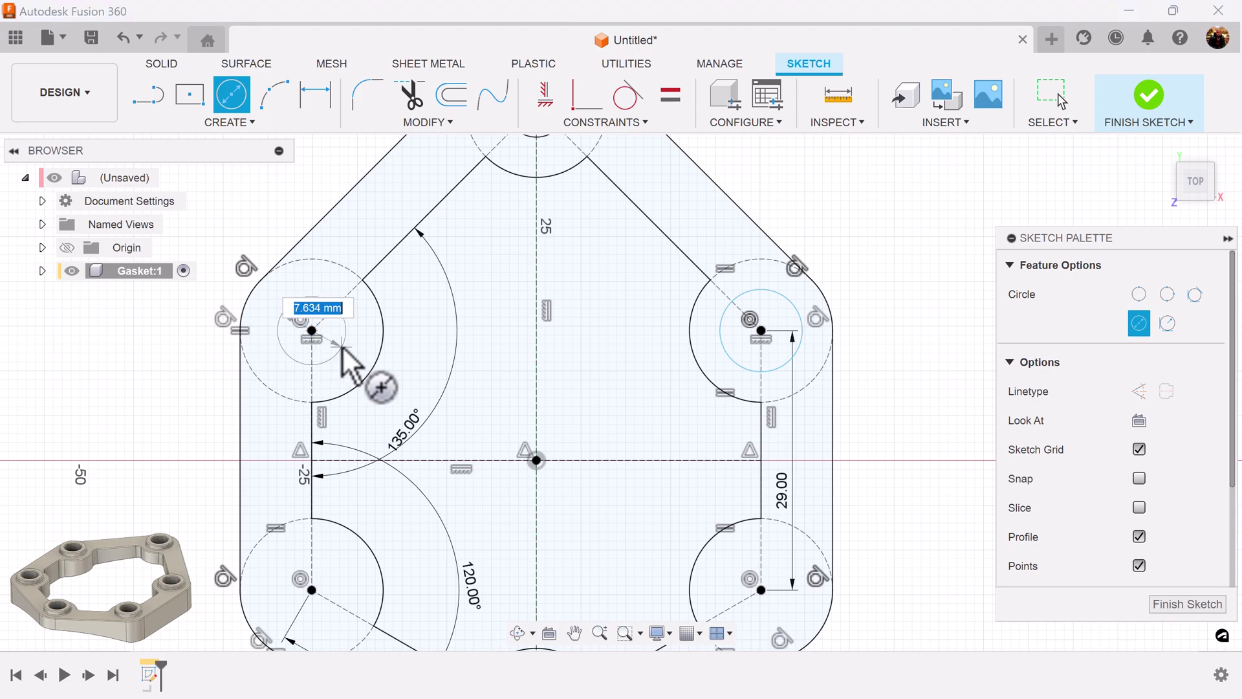
{"action": "left_click", "coordinate": [353, 353]}
{"action": "left_click", "coordinate": [311, 589]}
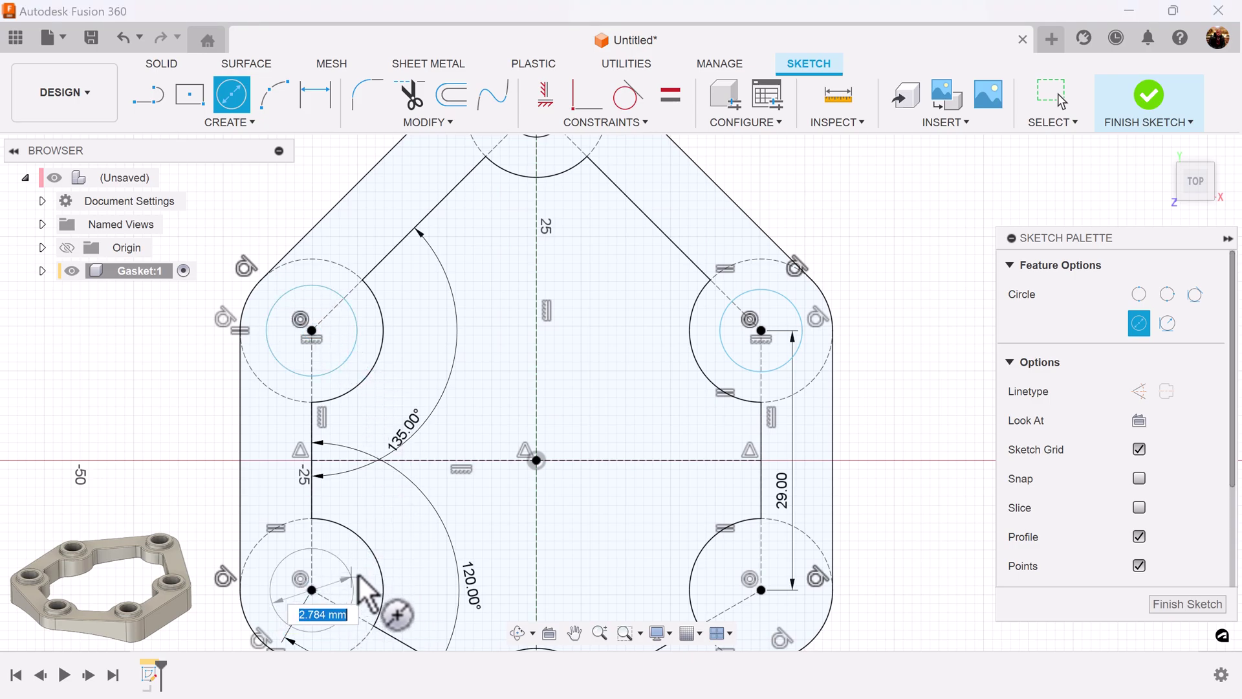
{"action": "left_click", "coordinate": [360, 585]}
{"action": "left_click", "coordinate": [761, 589]}
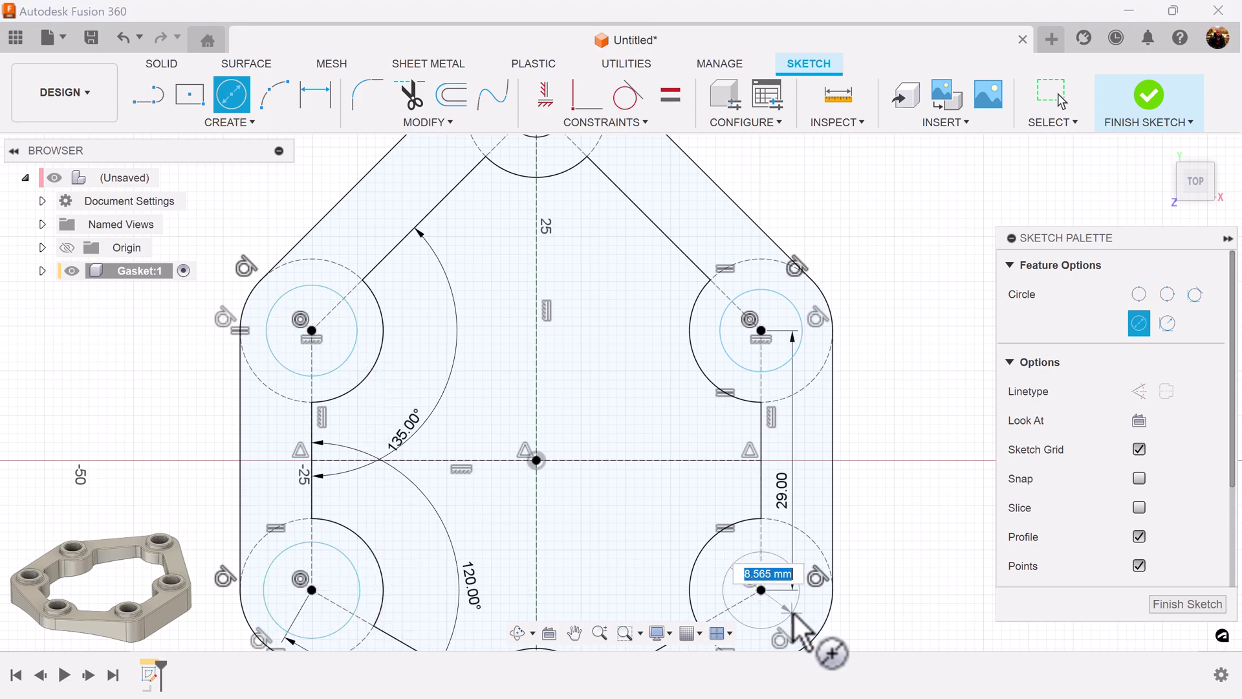
{"action": "left_click", "coordinate": [799, 592]}
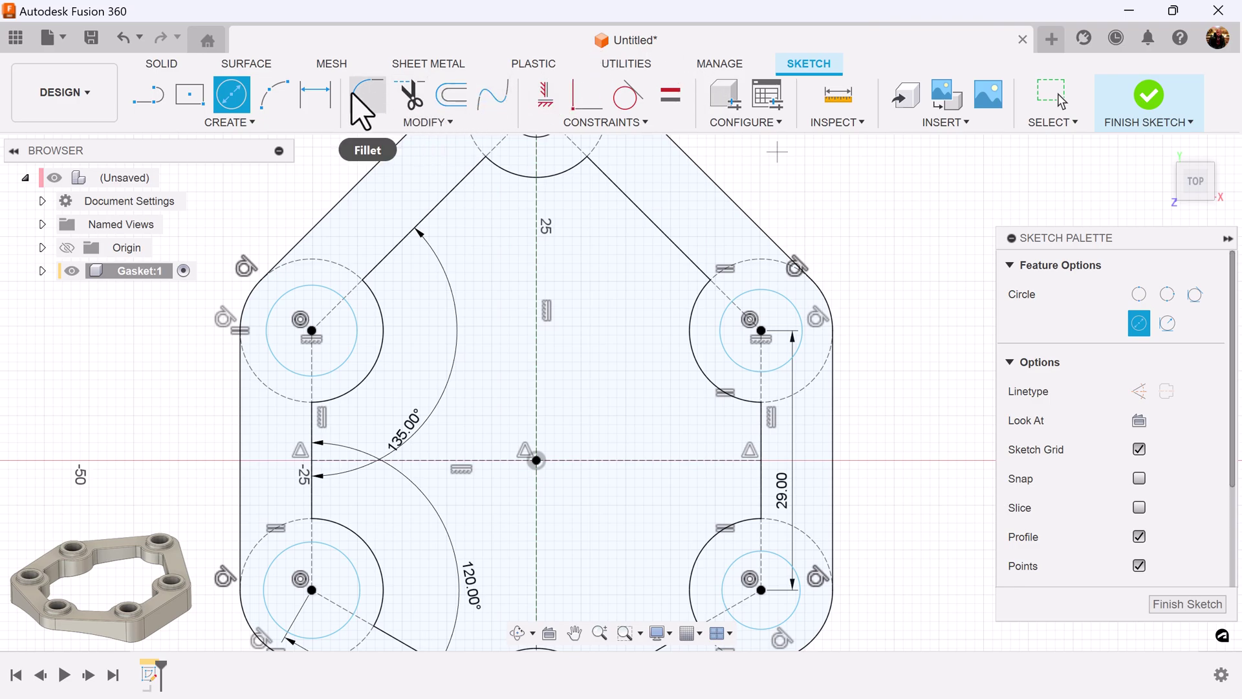
Constrain the four side hole circles Equal to the Ø7 top hole.
{"action": "left_click", "coordinate": [673, 107]}
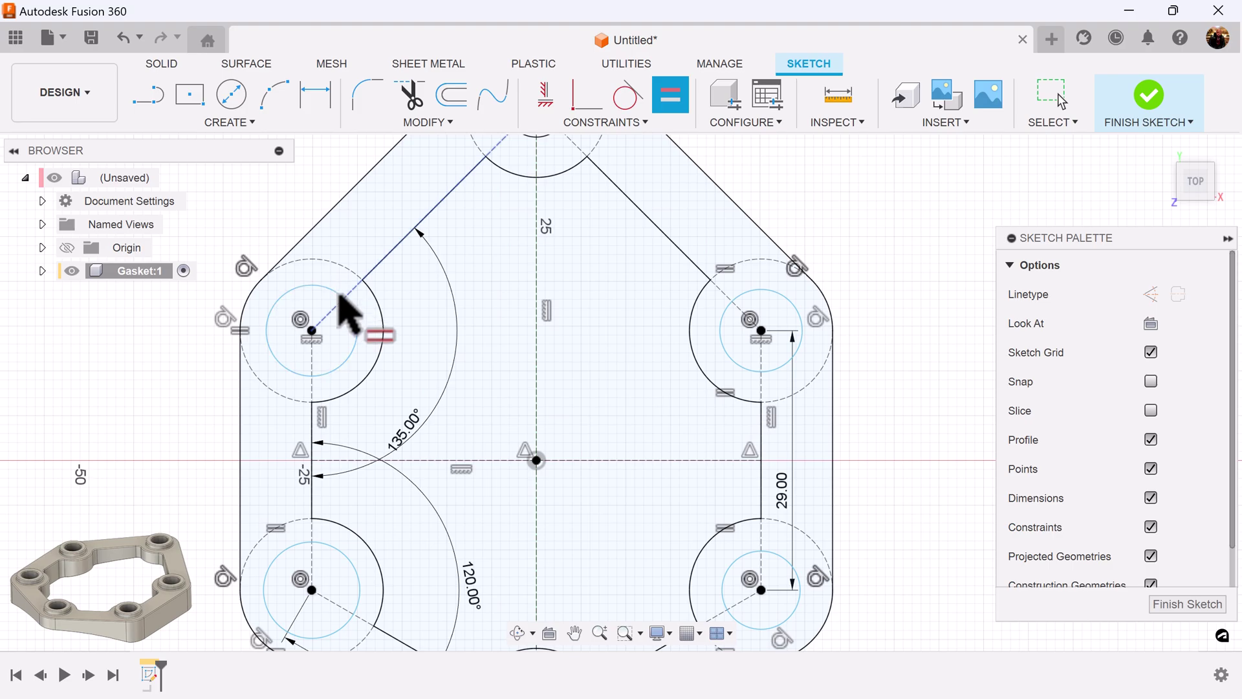
{"action": "scroll", "coordinate": [569, 250], "scroll_direction": "down", "scroll_amount": 3}
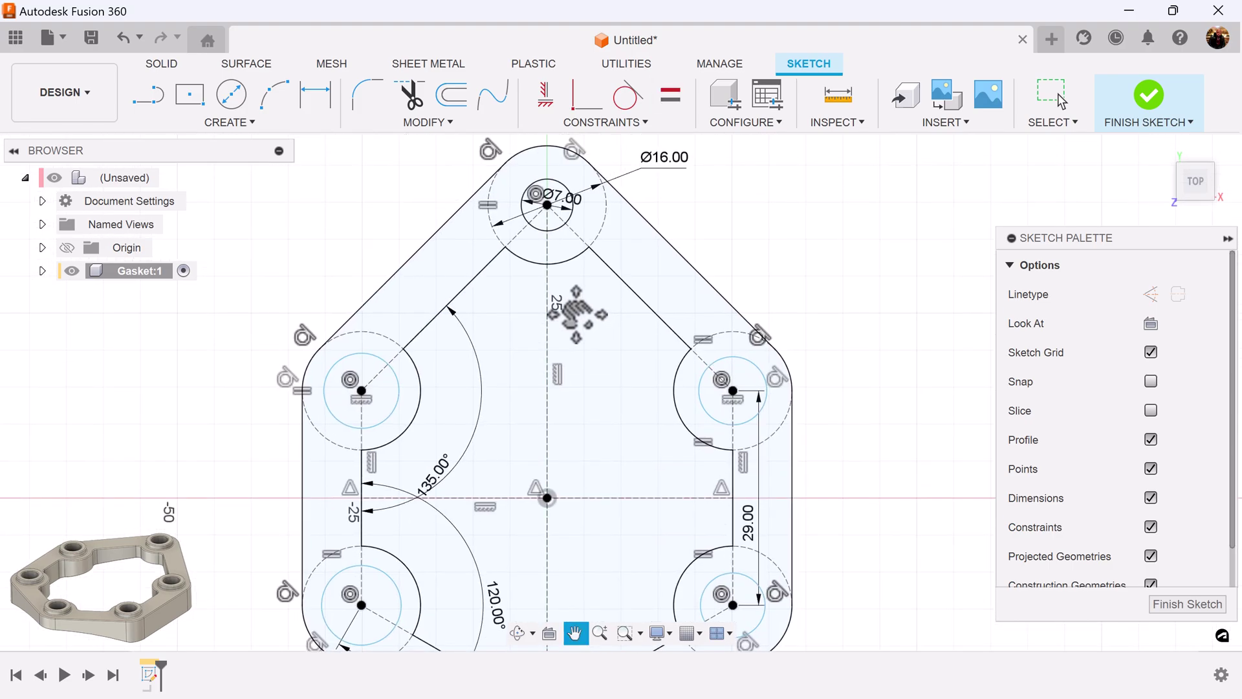
{"action": "left_click", "coordinate": [566, 227]}
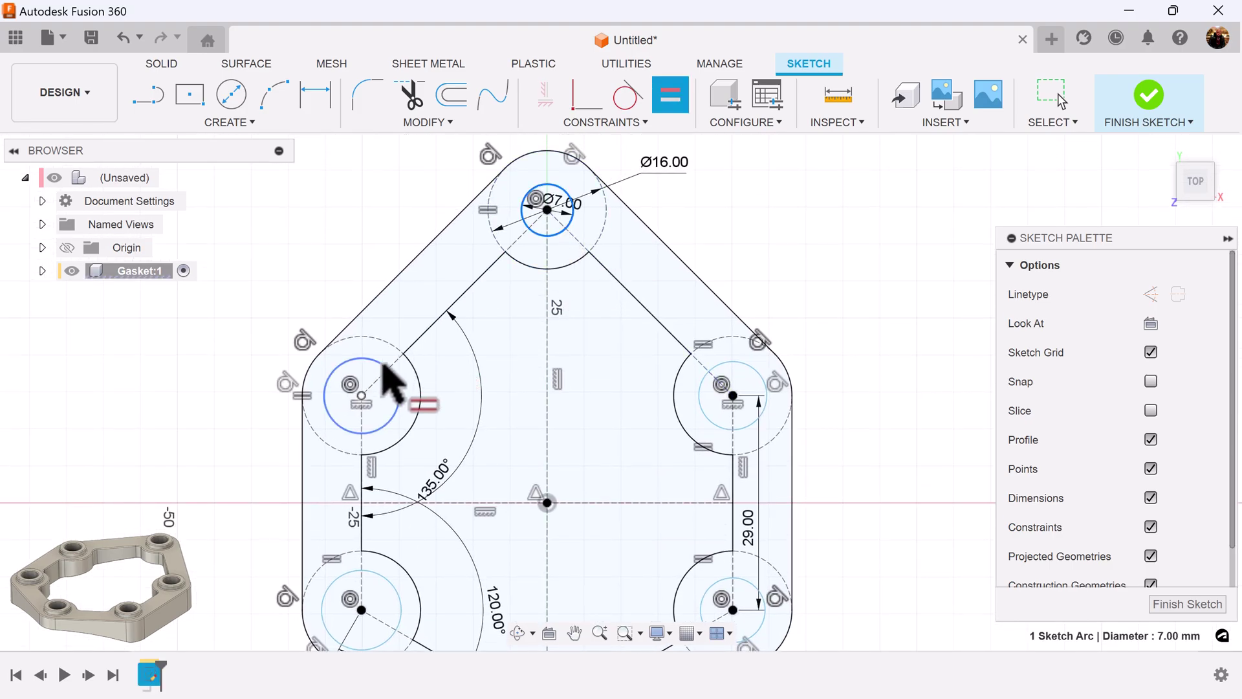
{"action": "left_click", "coordinate": [388, 367]}
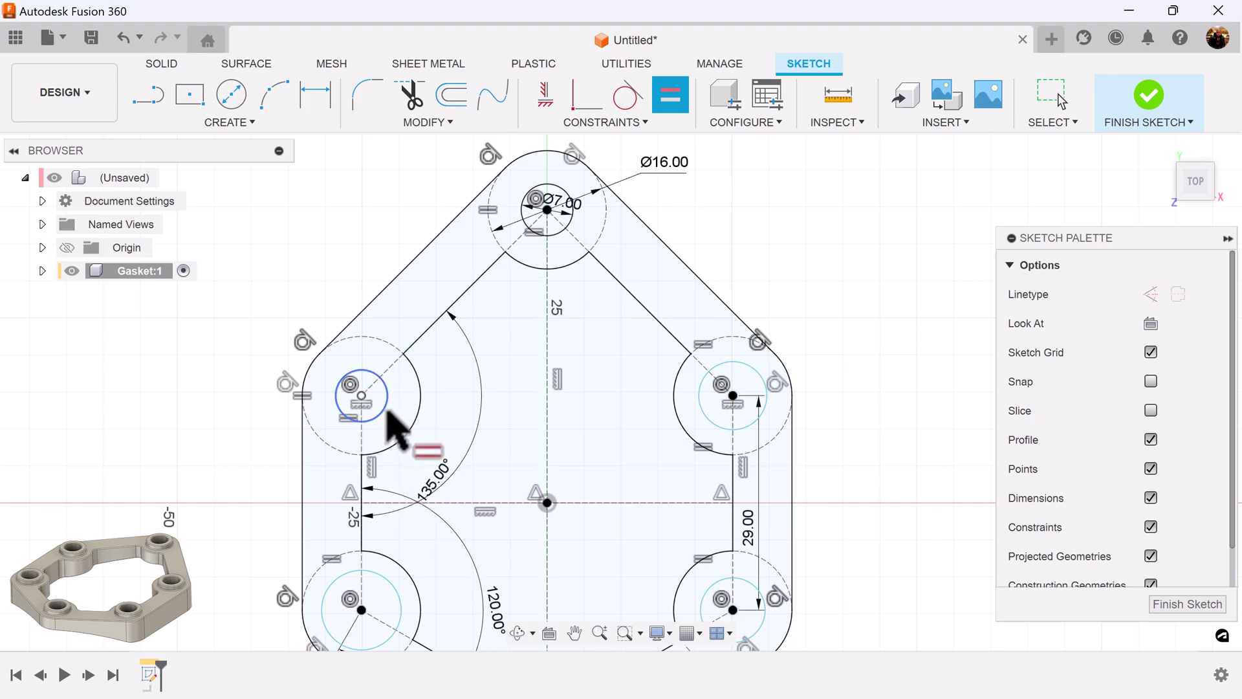
{"action": "left_click", "coordinate": [388, 587]}
{"action": "middle_click_drag", "start_coordinate": [513, 582], "coordinate": [576, 388]}
{"action": "left_click", "coordinate": [403, 446]}
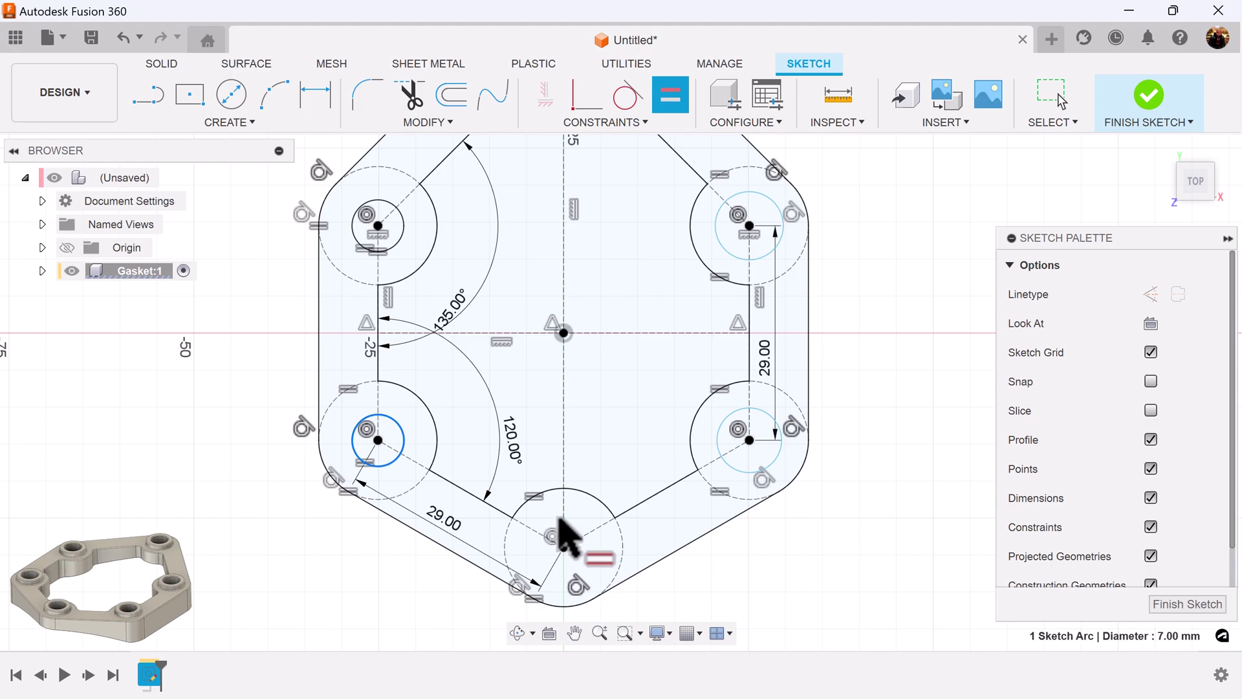
{"action": "left_click", "coordinate": [761, 414]}
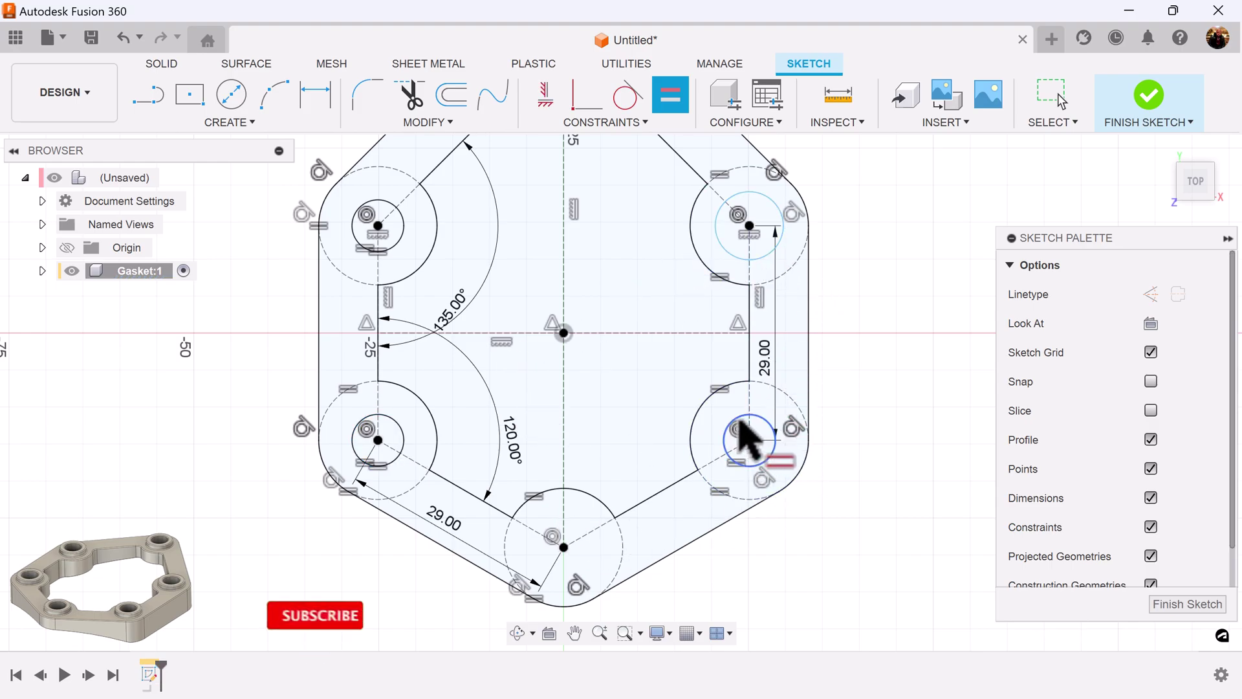
{"action": "left_click", "coordinate": [760, 256]}
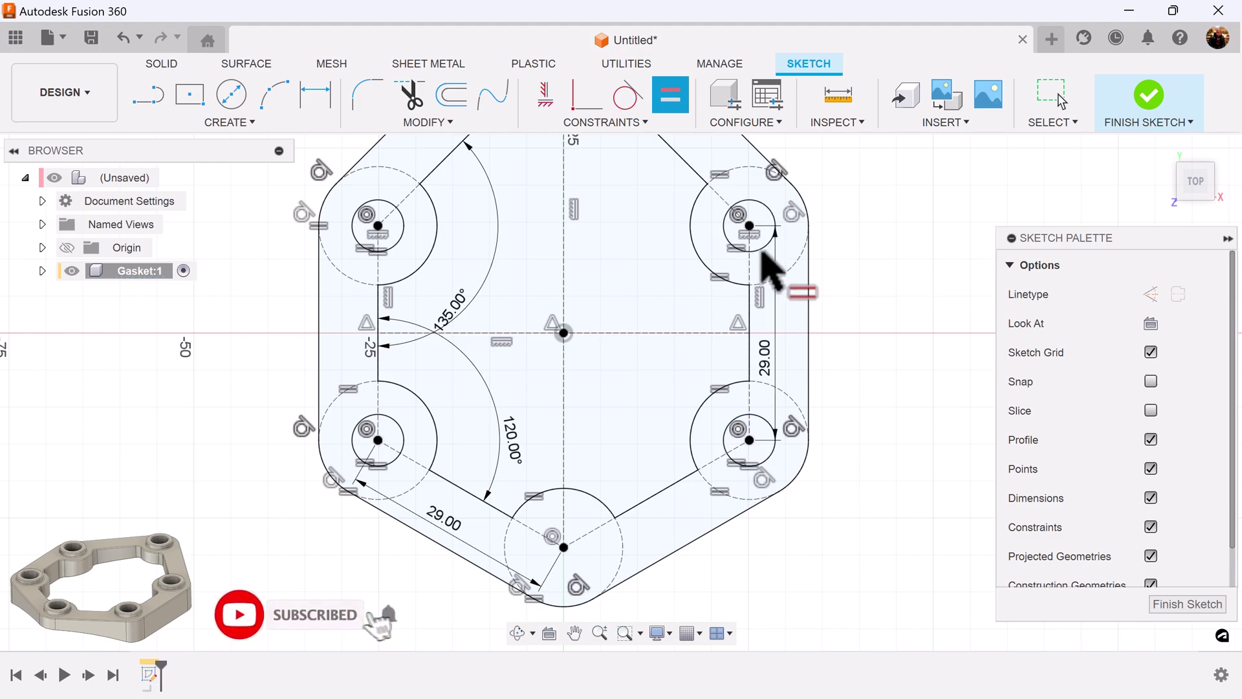
Draw a circle on the bottom boss and make it Equal to the 7 mm holes.
{"action": "left_click", "coordinate": [234, 85]}
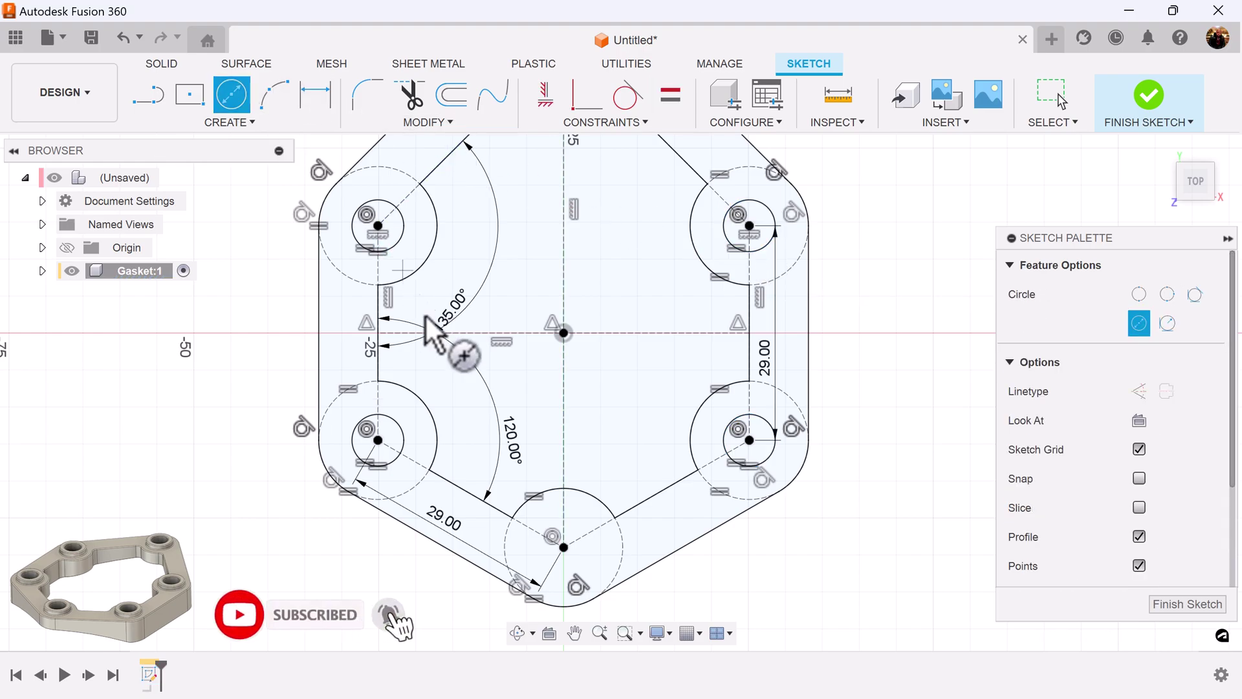
{"action": "left_click", "coordinate": [564, 547]}
{"action": "left_click", "coordinate": [598, 561]}
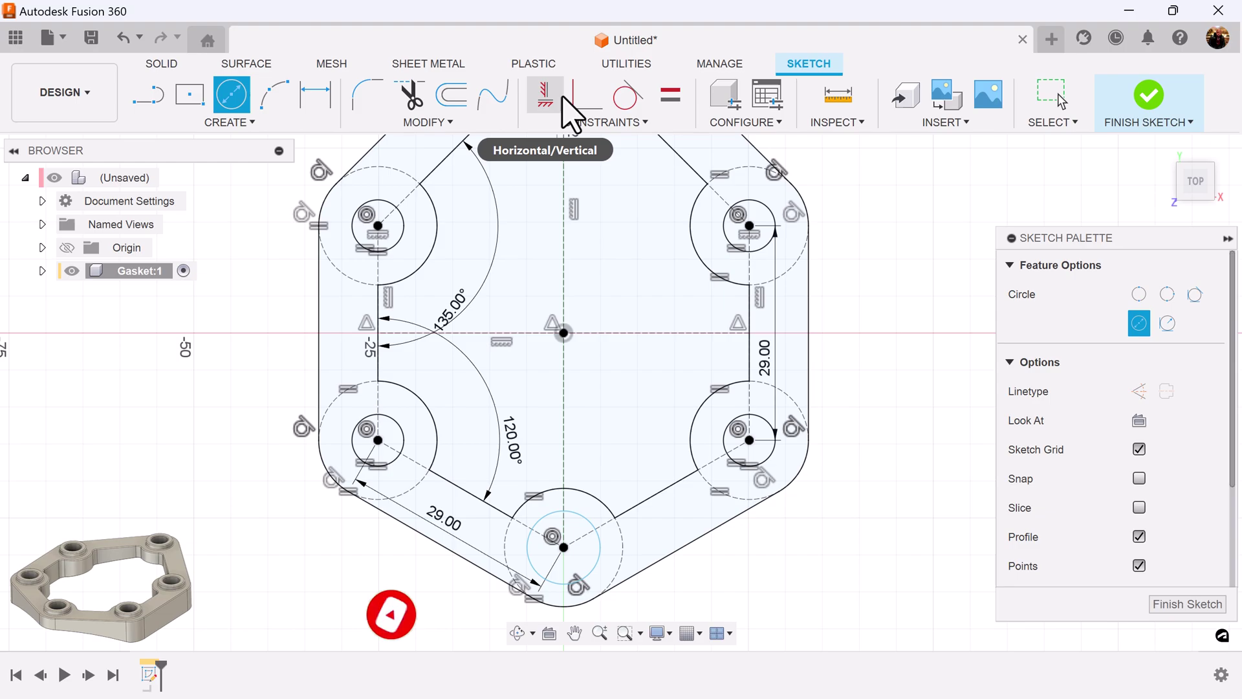
{"action": "left_click", "coordinate": [671, 96]}
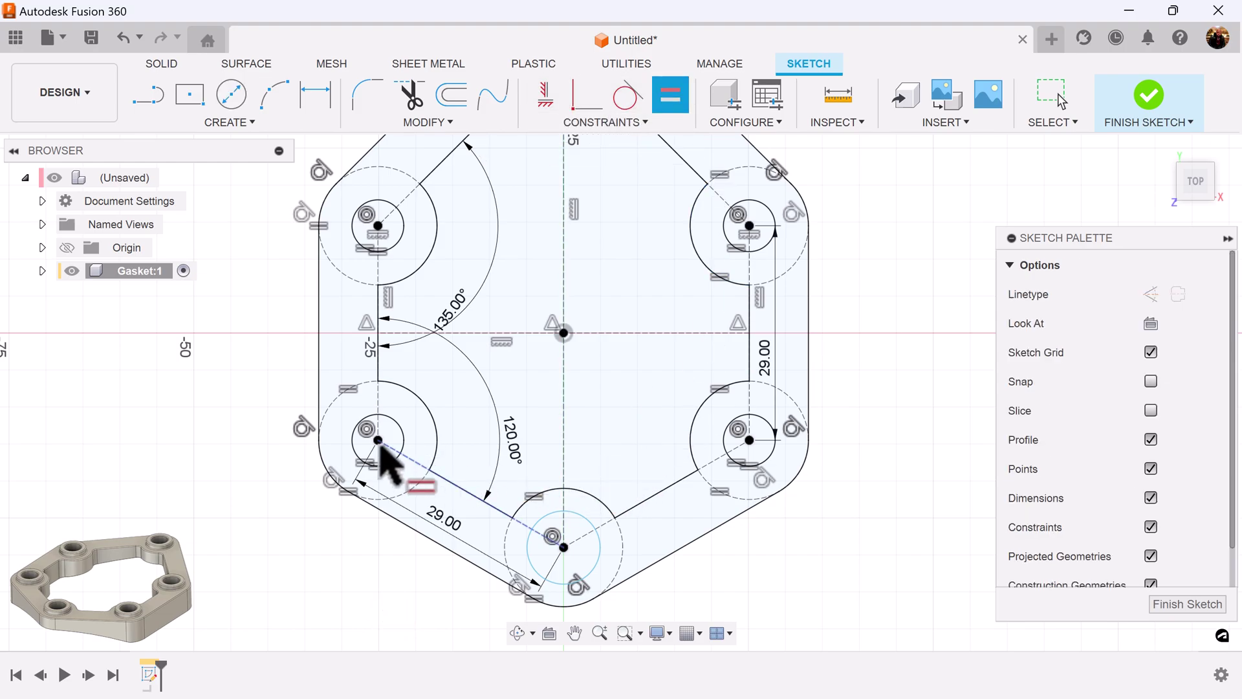
{"action": "left_click", "coordinate": [403, 453]}
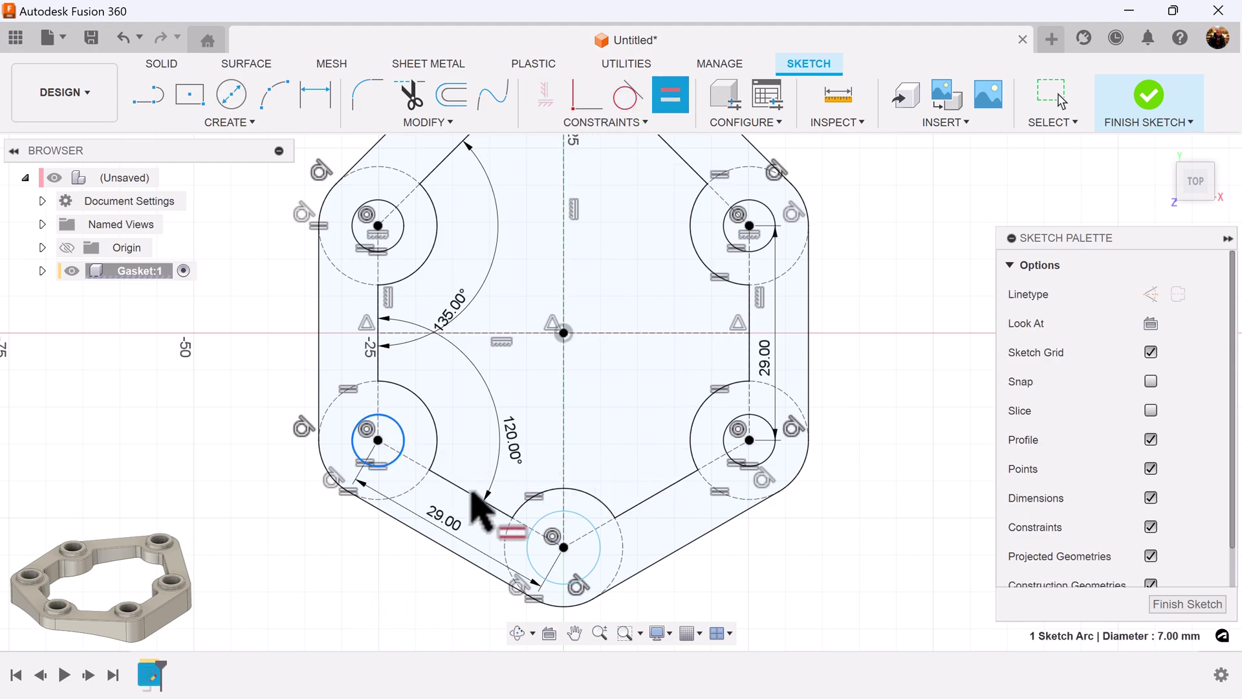
{"action": "left_click", "coordinate": [538, 526]}
{"action": "scroll", "coordinate": [910, 472], "scroll_direction": "down", "scroll_amount": 1}
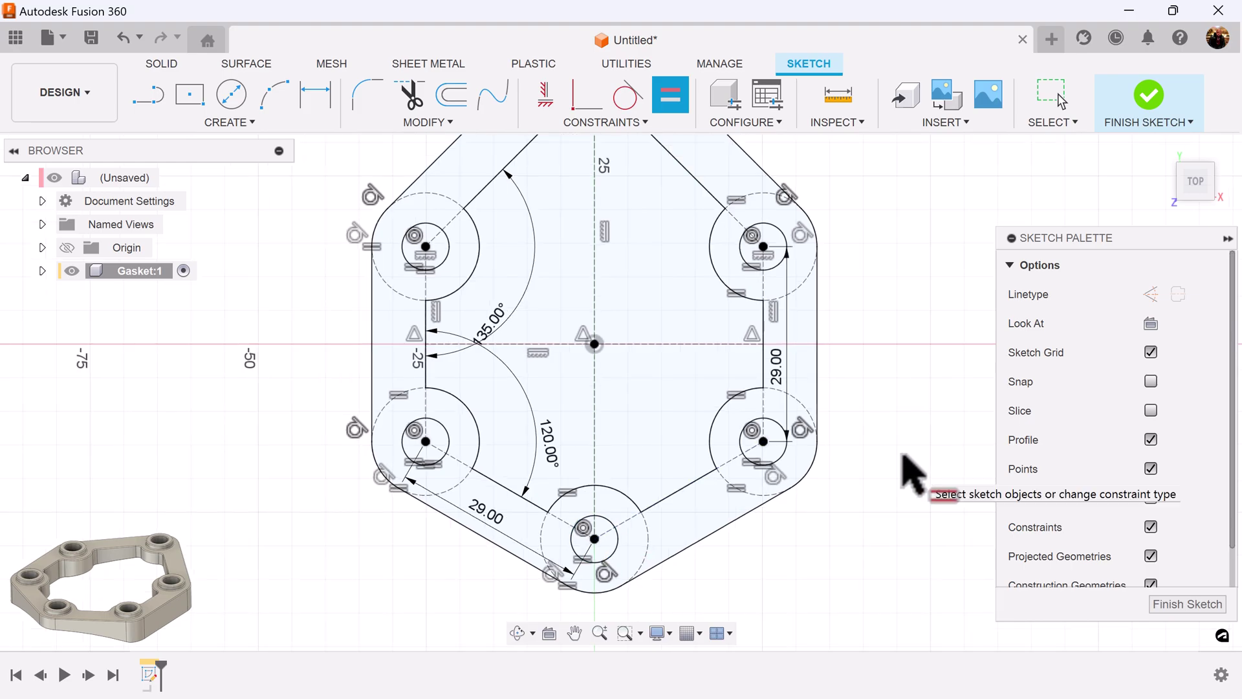
{"action": "scroll", "coordinate": [789, 485], "scroll_direction": "down", "scroll_amount": 1}
{"action": "mouse_move", "coordinate": [784, 475]}
{"action": "middle_mouse_down"}
{"action": "mouse_move", "coordinate": [860, 485]}
{"action": "mouse_move", "coordinate": [870, 404]}
{"action": "middle_mouse_up"}
{"action": "scroll", "coordinate": [887, 471], "scroll_direction": "down", "scroll_amount": 1}
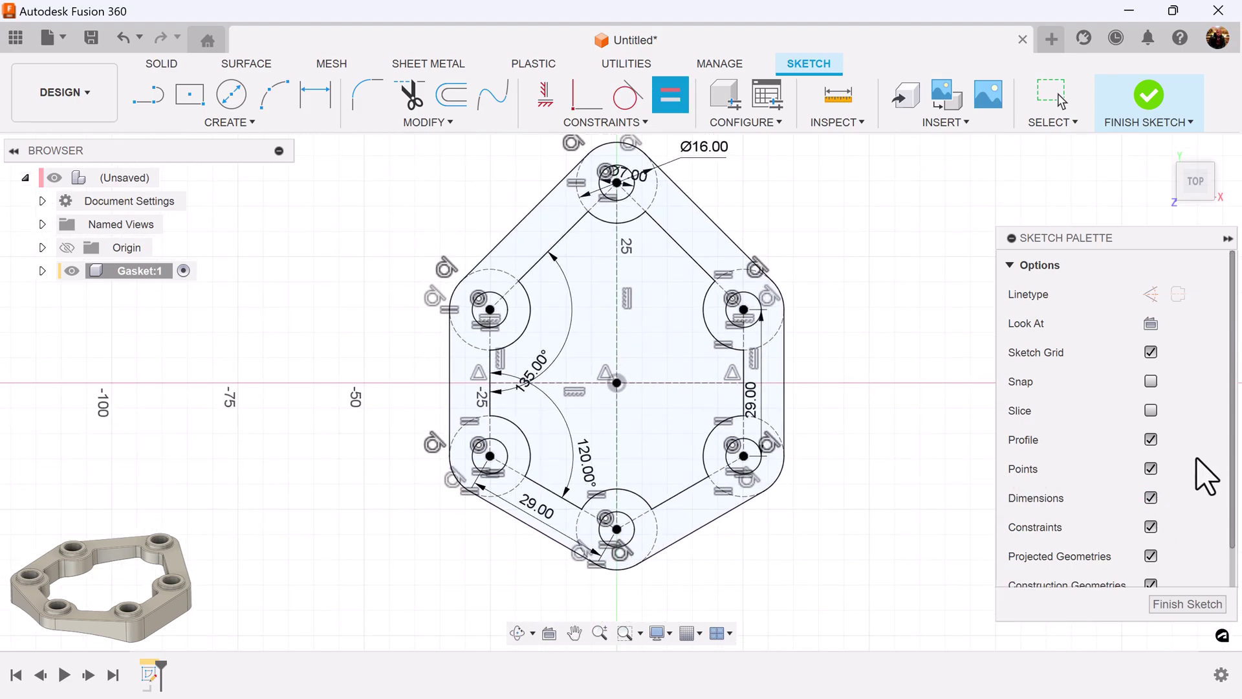
Toggle sketch dimensions and constraints off and back on, then finish the gasket sketch.
{"action": "left_click", "coordinate": [1151, 498]}
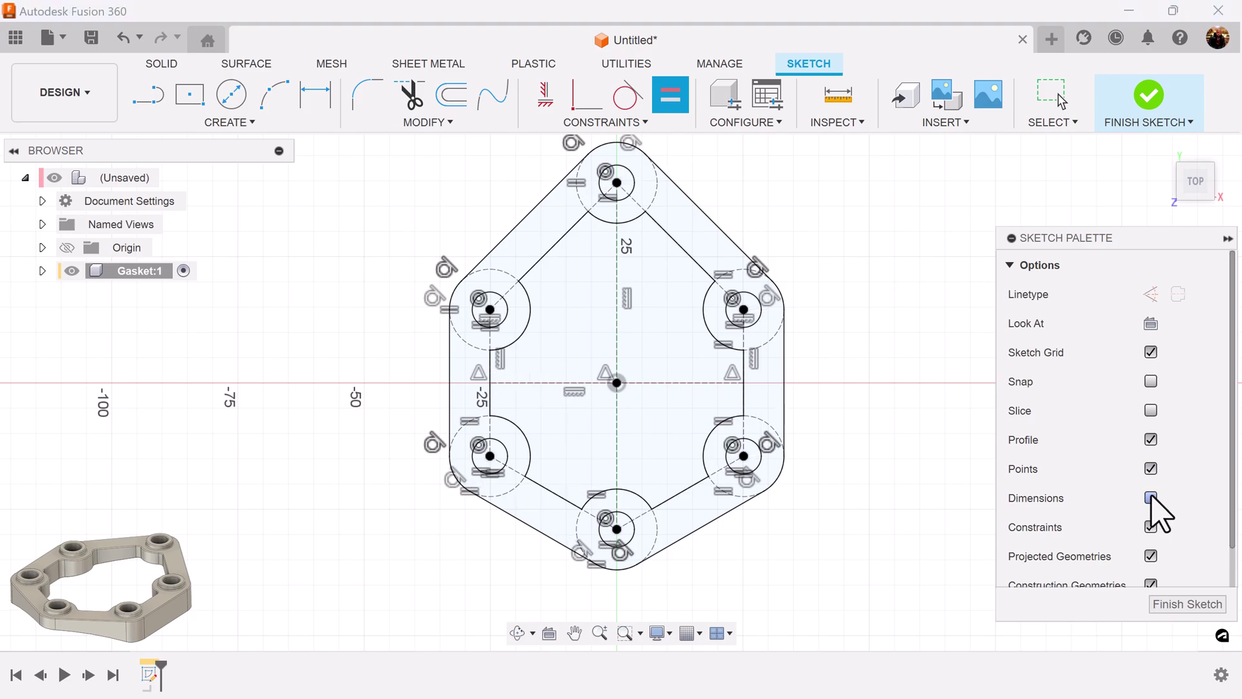
{"action": "left_click", "coordinate": [1151, 526]}
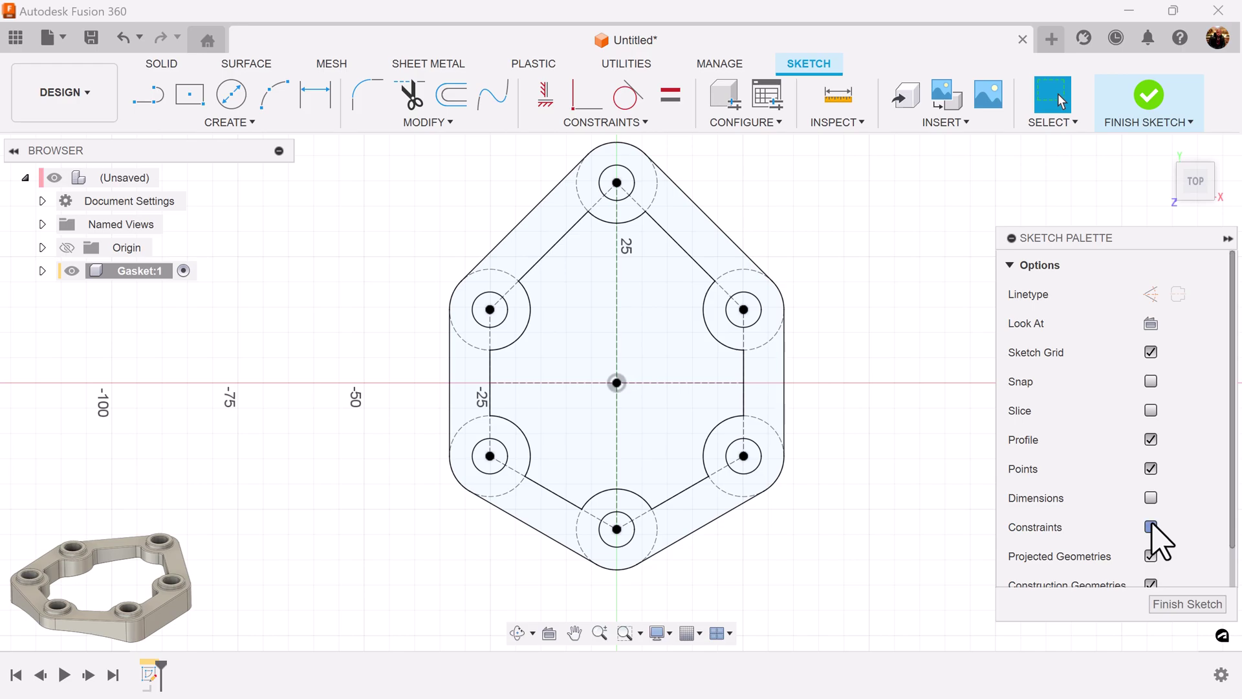
{"action": "left_click", "coordinate": [1150, 526]}
{"action": "left_click", "coordinate": [1151, 497]}
{"action": "left_click", "coordinate": [1188, 605]}
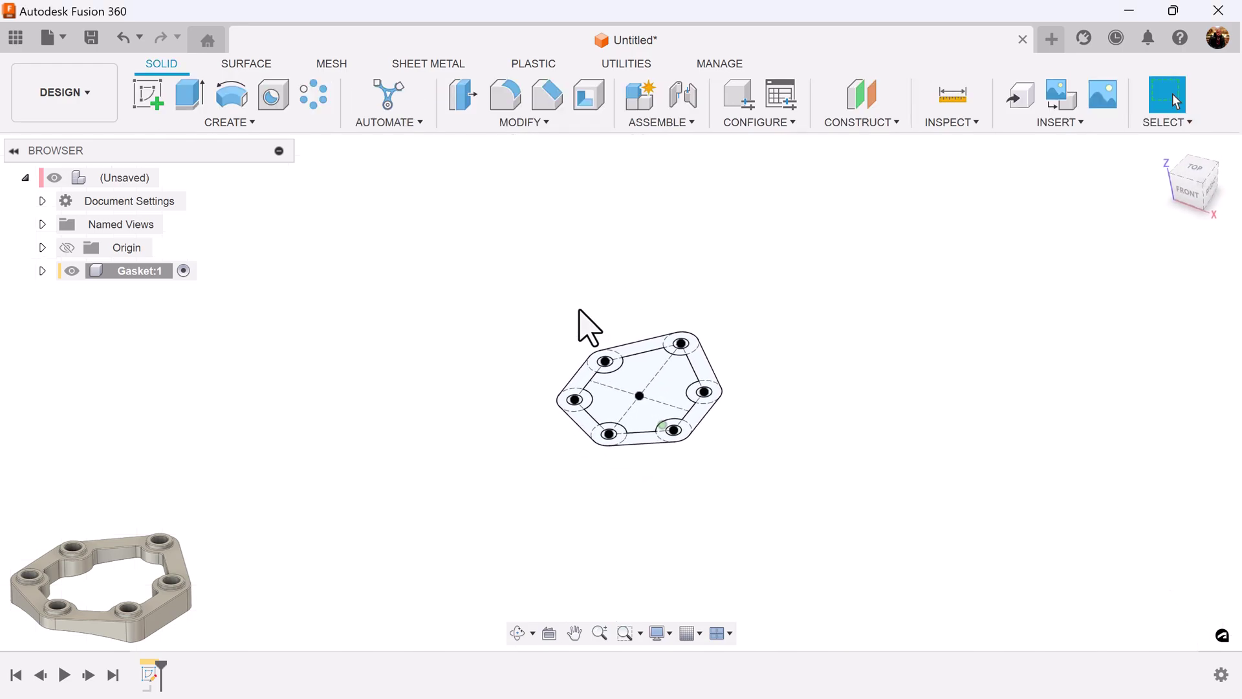
Extrude the gasket ring profile 10 mm into a solid body.
{"action": "left_click", "coordinate": [186, 102]}
{"action": "left_click", "coordinate": [593, 359]}
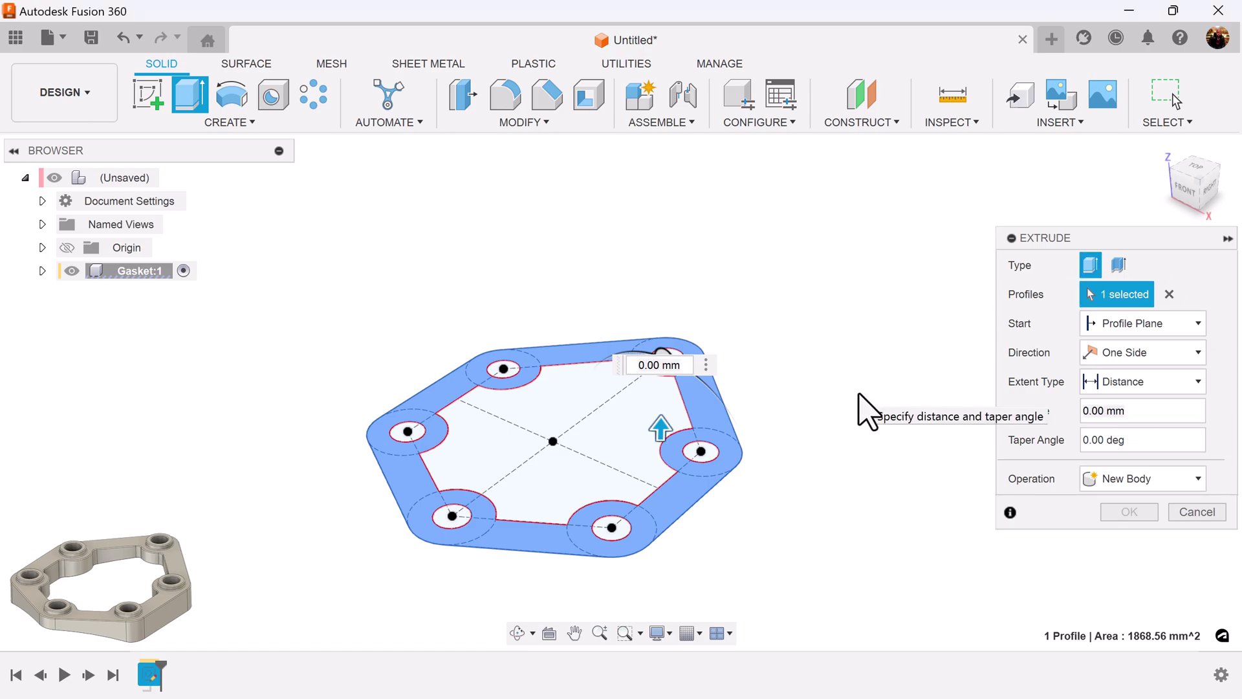
{"action": "double_click", "coordinate": [1164, 410]}
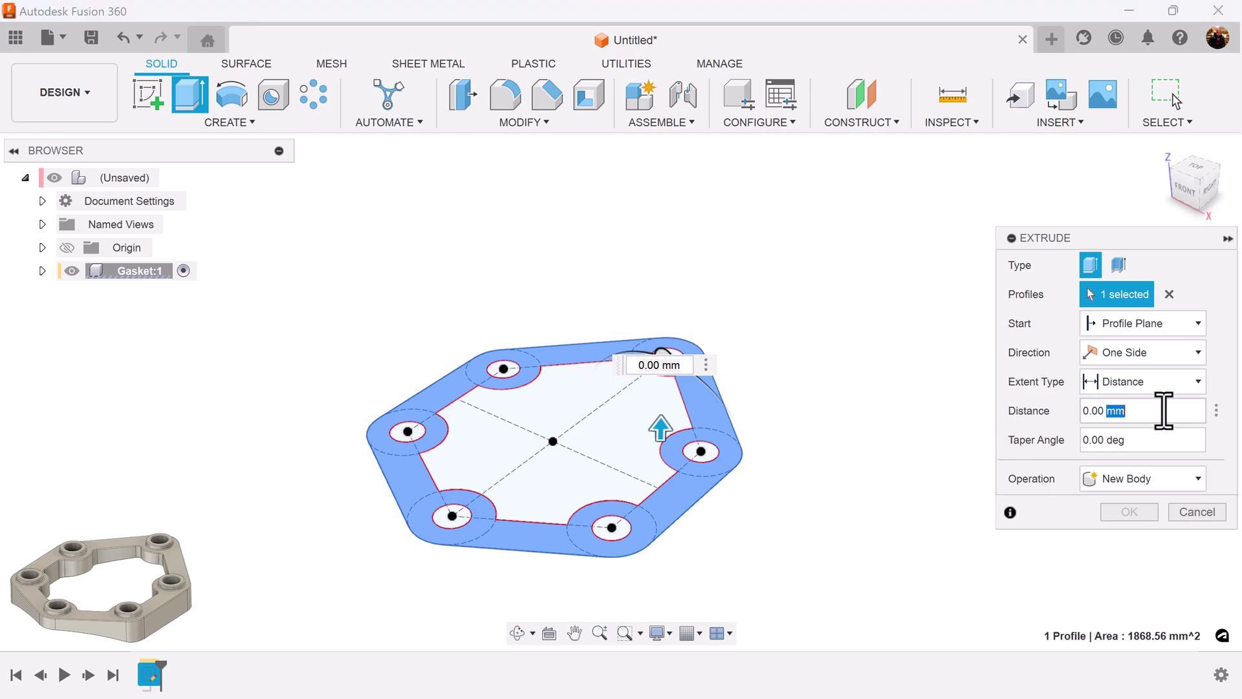
{"action": "type", "text": "10"}
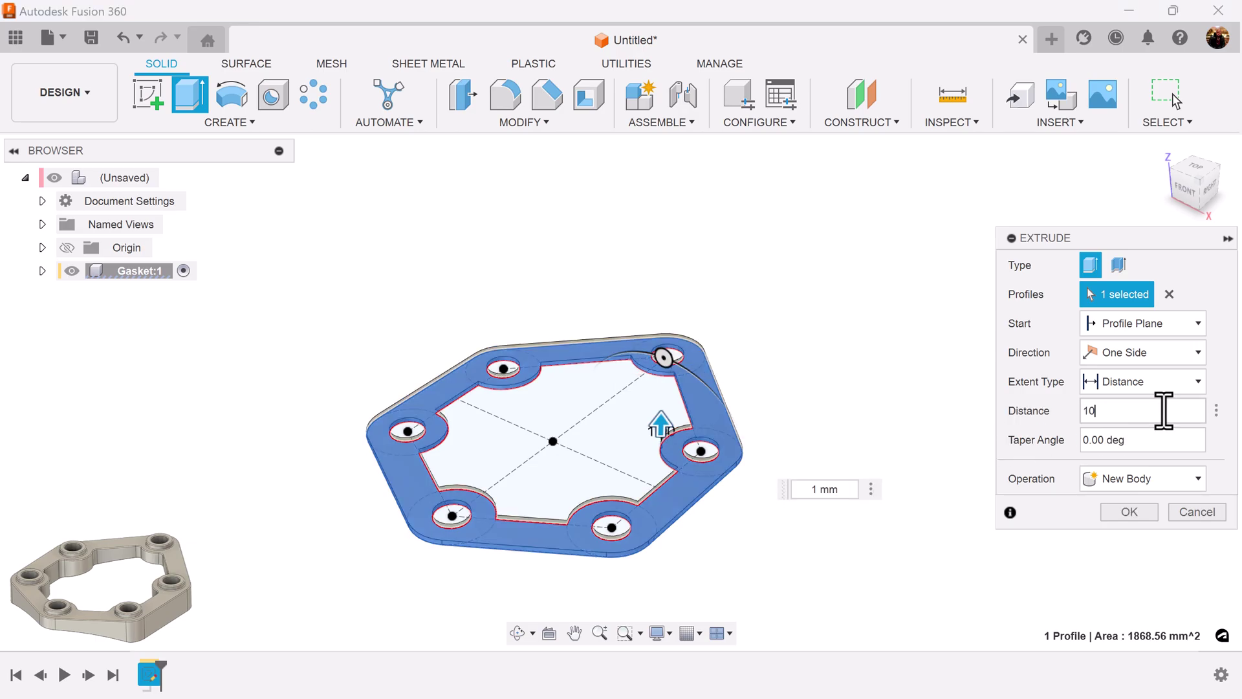
{"action": "left_click", "coordinate": [1129, 512]}
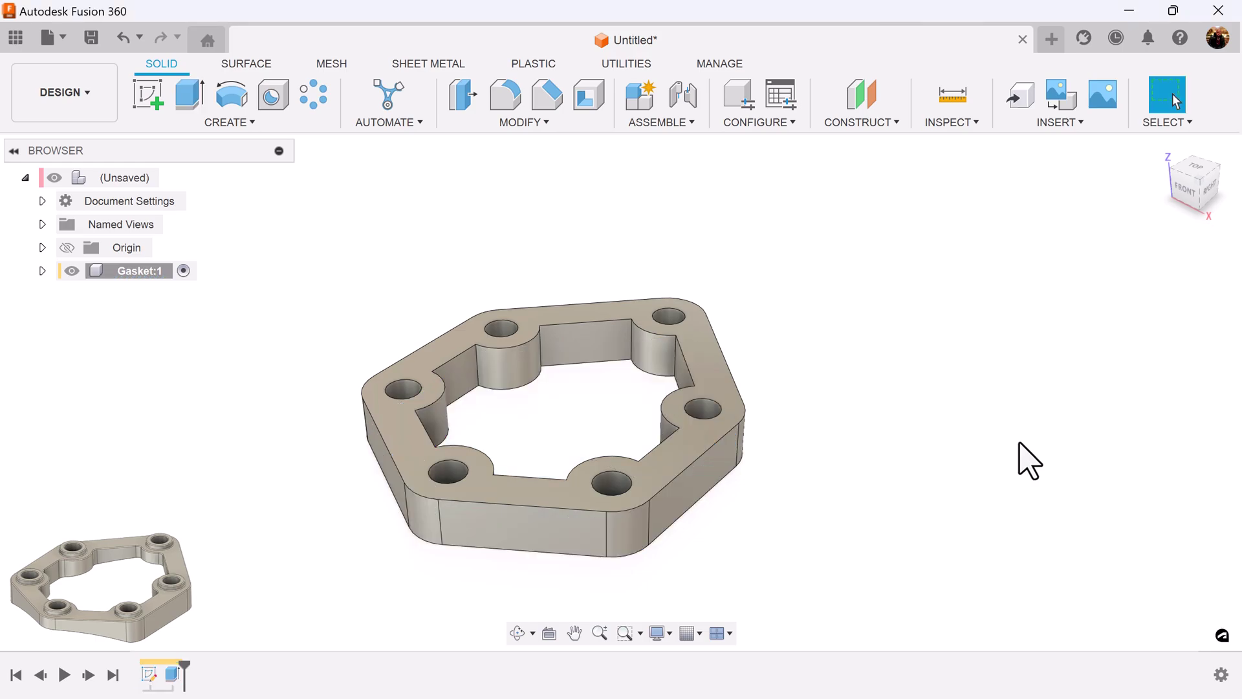
{"action": "middle_click_drag", "start_coordinate": [679, 198], "coordinate": [644, 205], "text": "shift"}
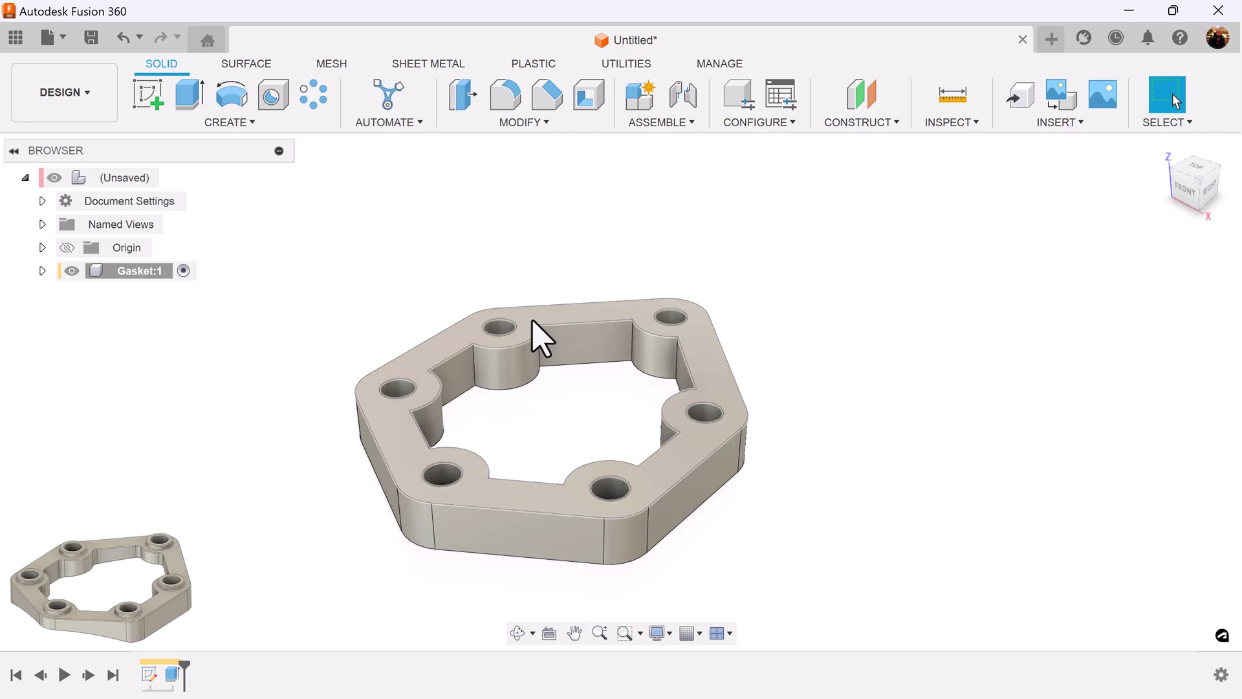
Start a sketch on the gasket's top face and draw an 11 mm circle around the top hole.
{"action": "left_click", "coordinate": [548, 331]}
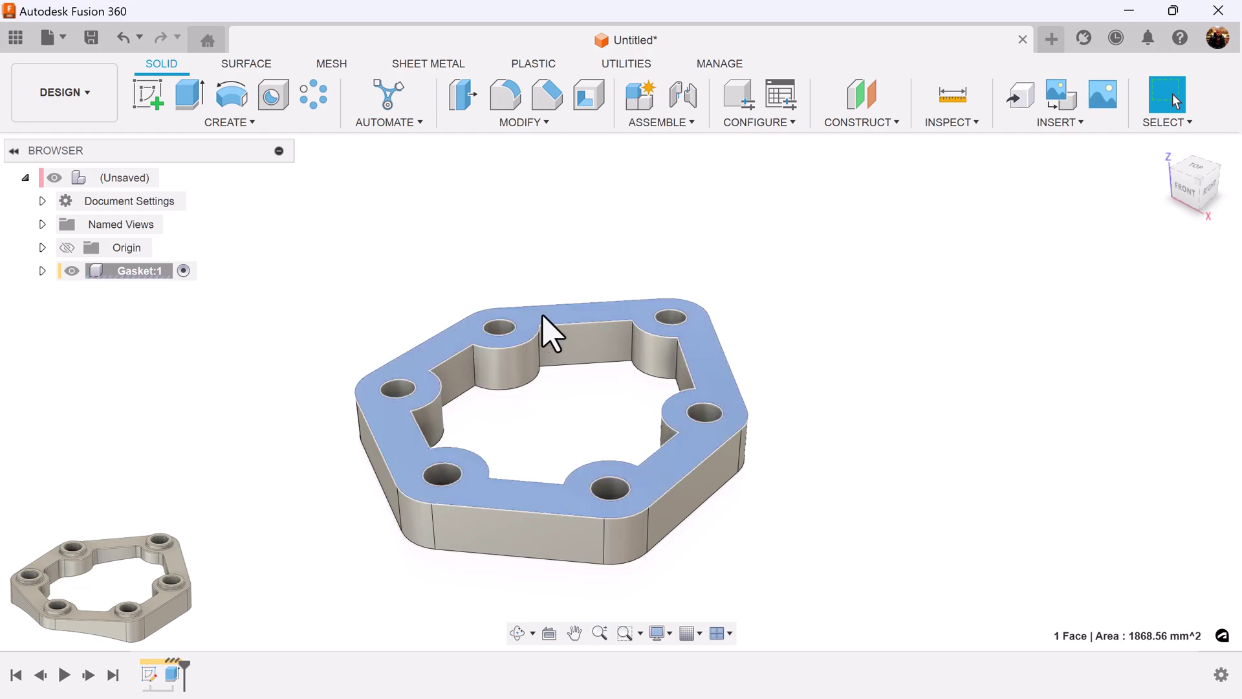
{"action": "left_click", "coordinate": [153, 99]}
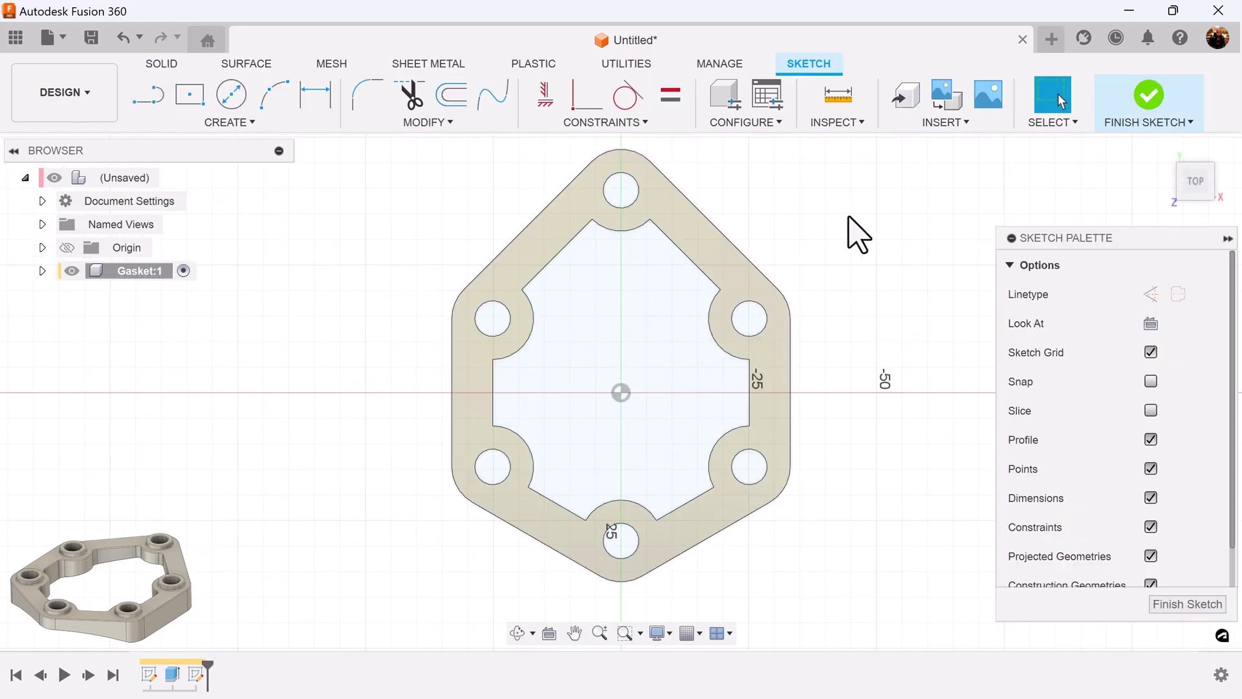
{"action": "left_click", "coordinate": [232, 94]}
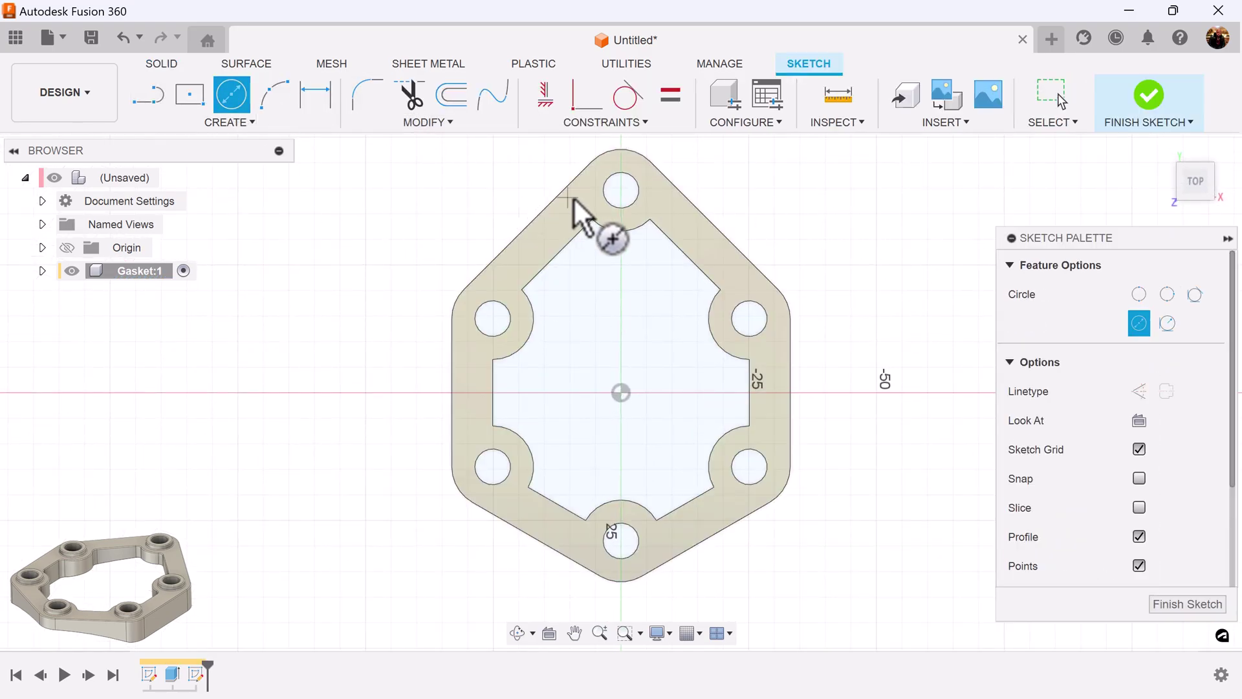
{"action": "left_click", "coordinate": [621, 190]}
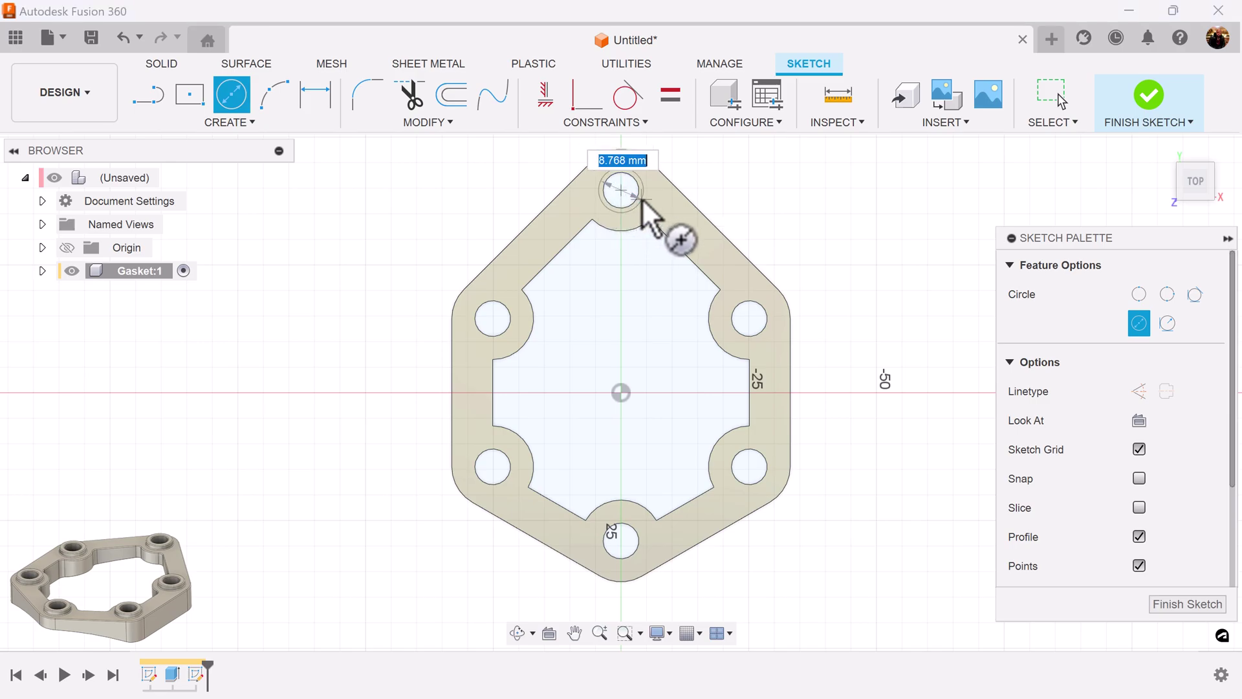
{"action": "type", "text": "11"}
{"action": "key", "text": "Return"}
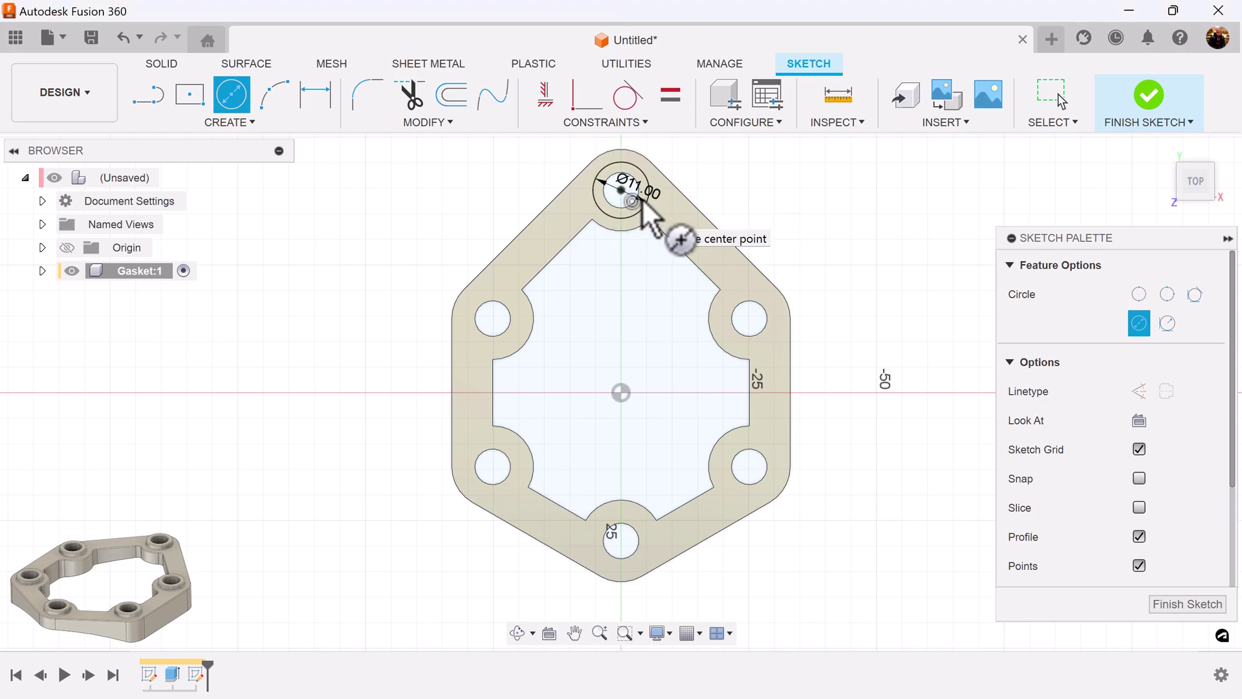
Draw outer circles around the upper-left, lower-left and bottom bolt holes.
{"action": "left_click", "coordinate": [493, 319]}
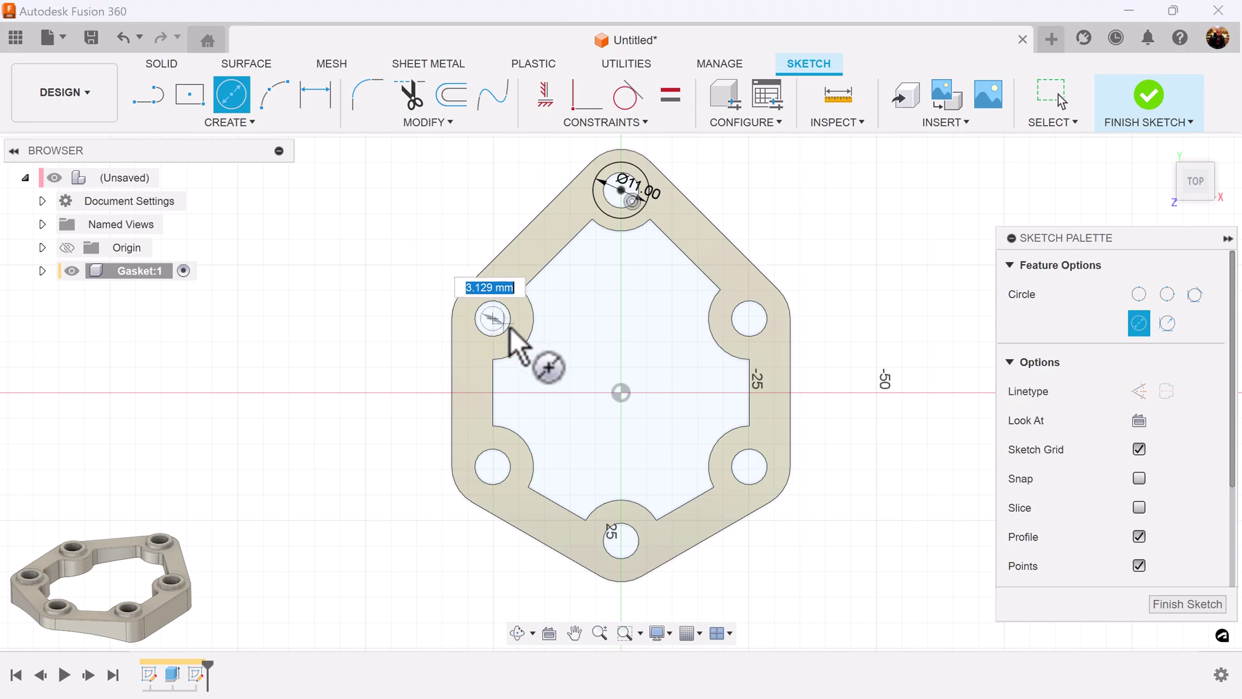
{"action": "left_click", "coordinate": [516, 343]}
{"action": "scroll", "coordinate": [528, 515], "scroll_direction": "up", "scroll_amount": 2}
{"action": "scroll", "coordinate": [528, 515], "scroll_direction": "up", "scroll_amount": 3}
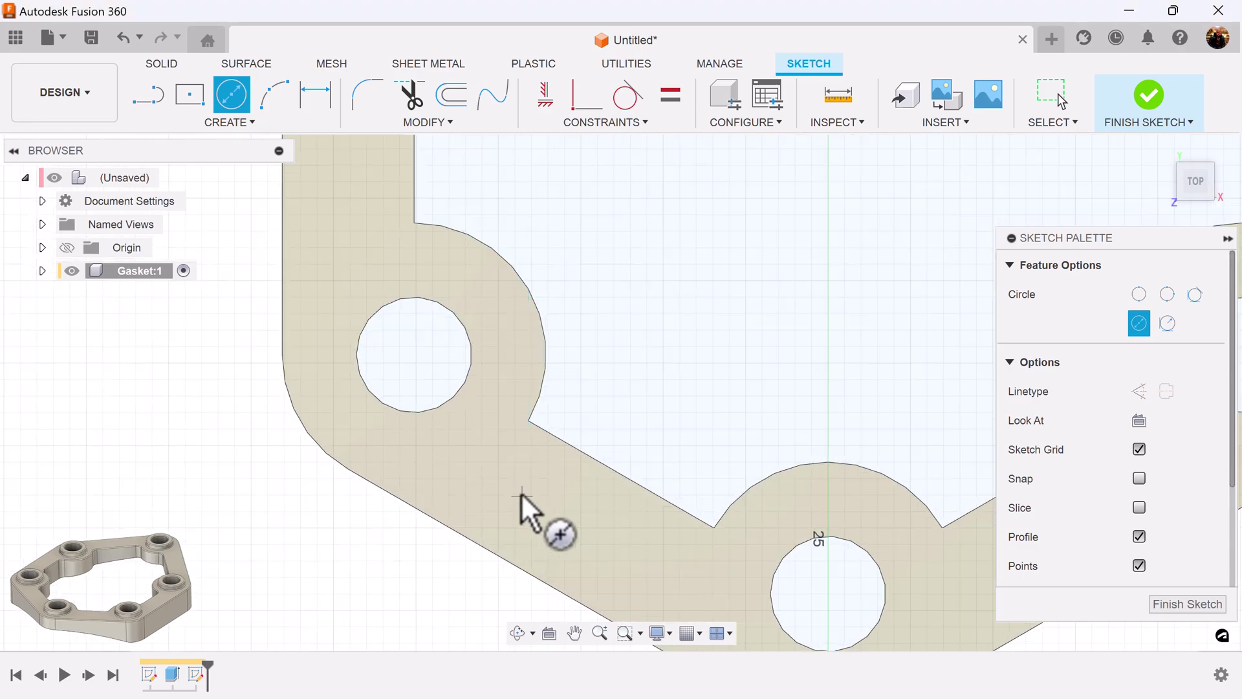
{"action": "left_click", "coordinate": [415, 355]}
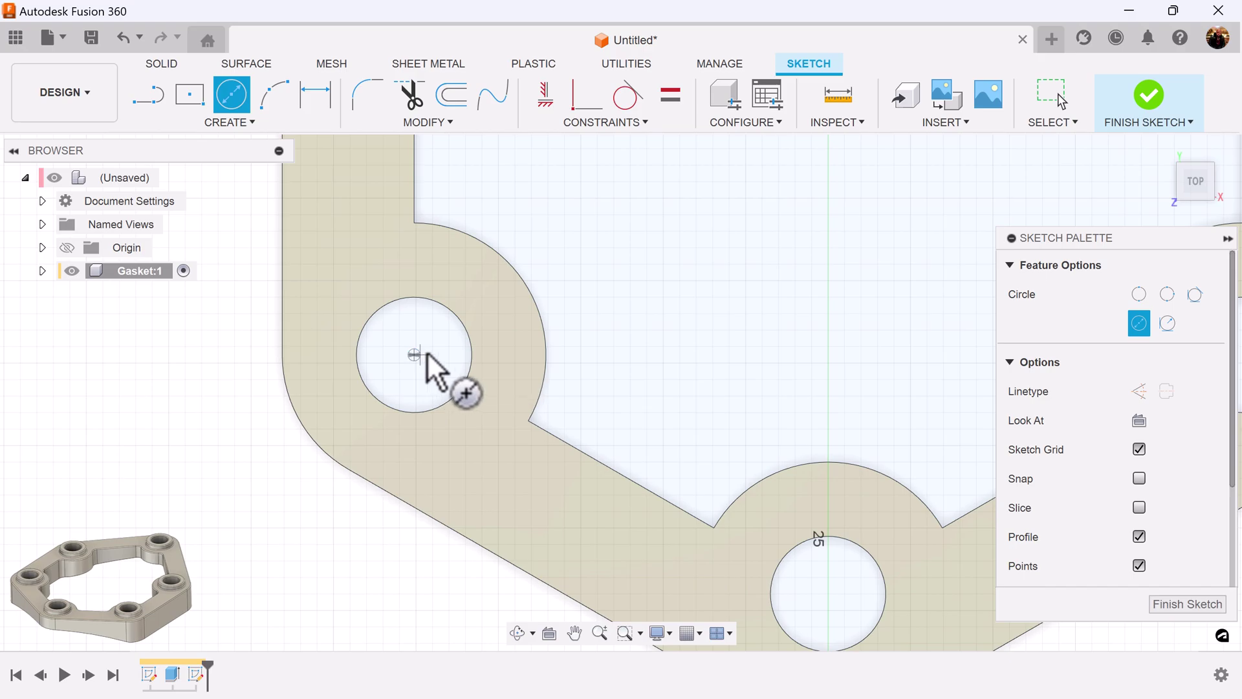
{"action": "left_click", "coordinate": [831, 594]}
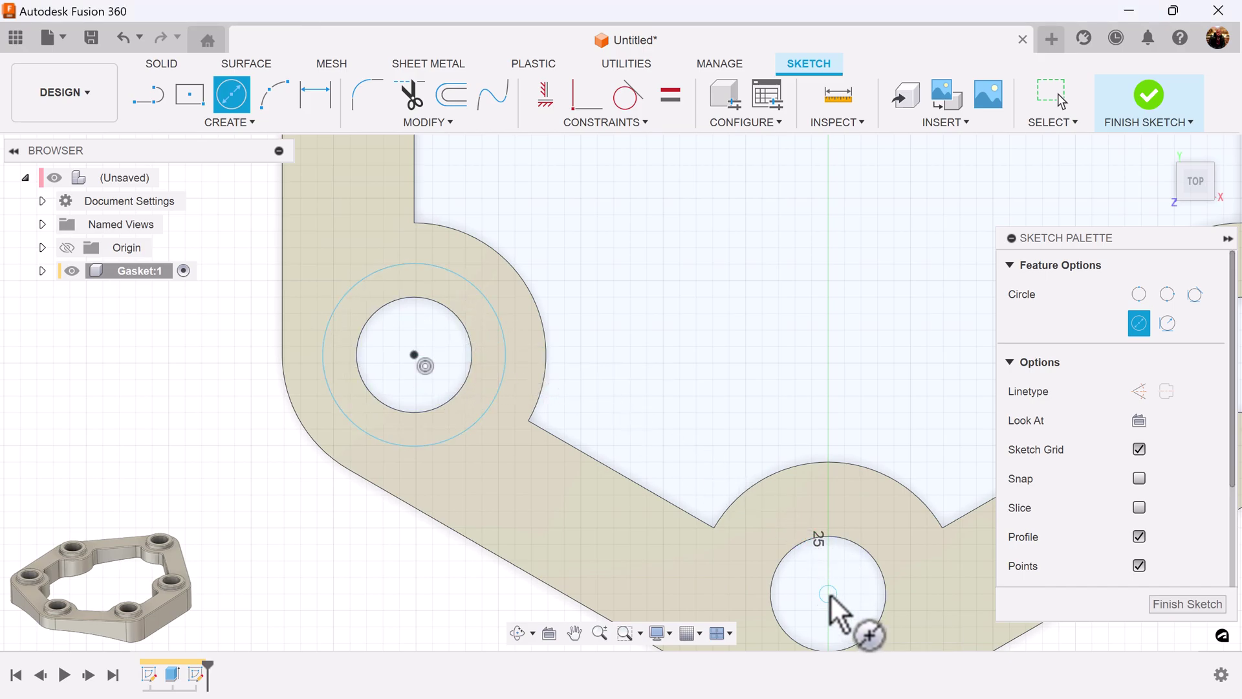
{"action": "left_click", "coordinate": [727, 581]}
Draw outer circles around the upper-right and lower-right bolt holes.
{"action": "scroll", "coordinate": [815, 461], "scroll_direction": "down", "scroll_amount": 2}
{"action": "scroll", "coordinate": [815, 459], "scroll_direction": "down", "scroll_amount": 2}
{"action": "middle_click_drag", "start_coordinate": [887, 396], "coordinate": [586, 472]}
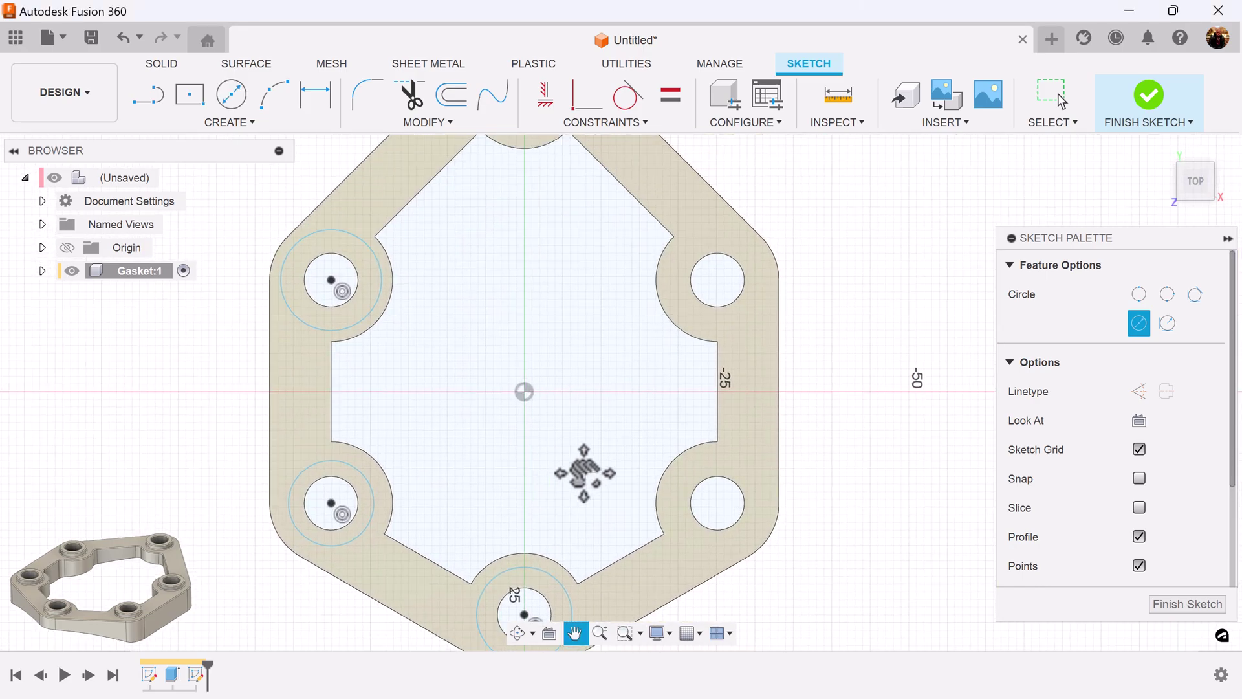
{"action": "left_click", "coordinate": [717, 280]}
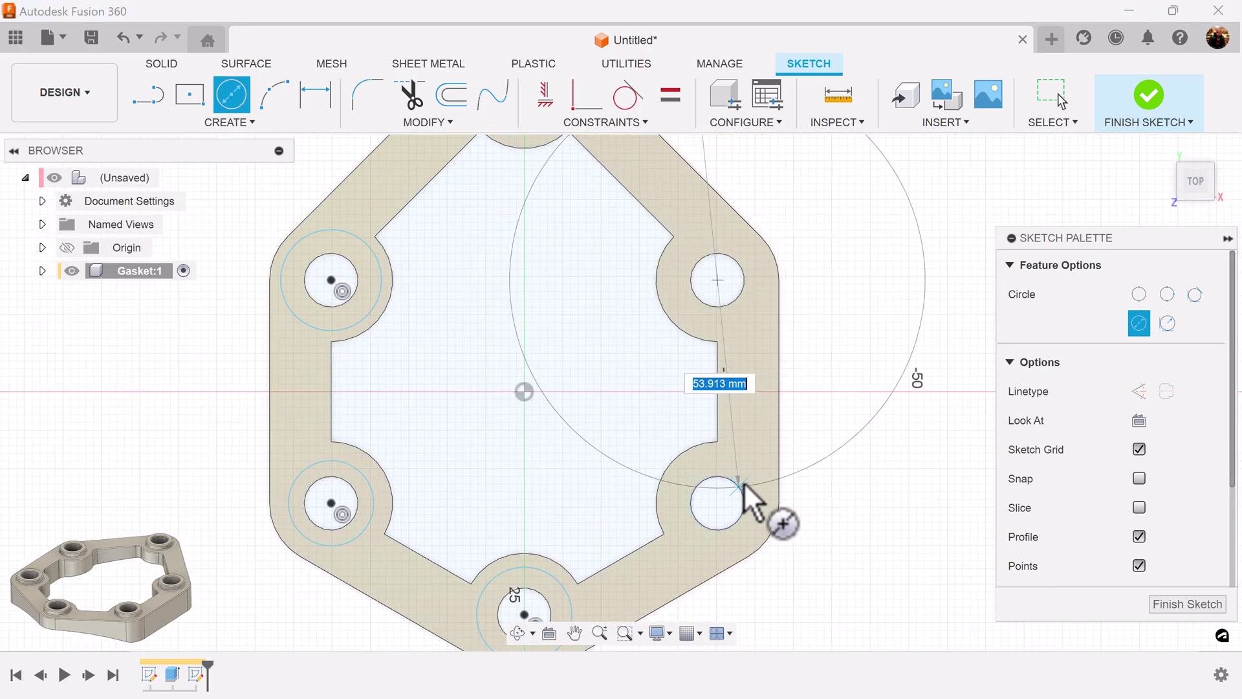
{"action": "left_click", "coordinate": [753, 301]}
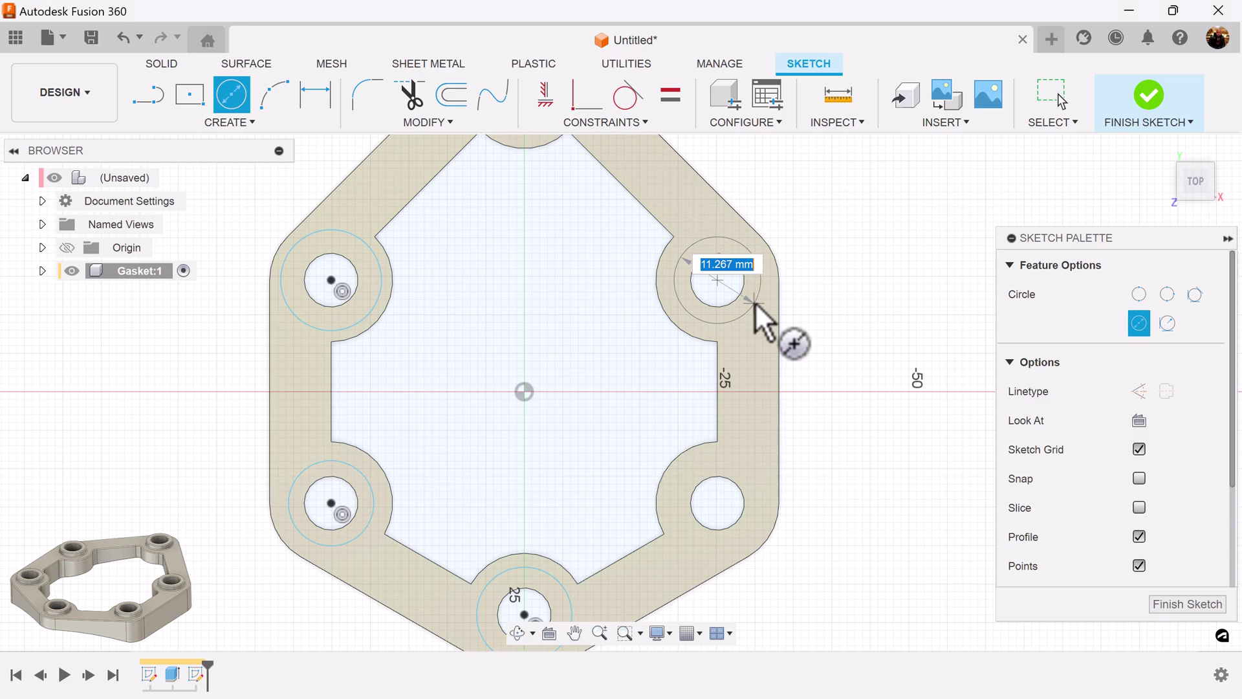
{"action": "left_click", "coordinate": [718, 503]}
{"action": "left_click", "coordinate": [750, 521]}
{"action": "scroll", "coordinate": [832, 430], "scroll_direction": "down", "scroll_amount": 3}
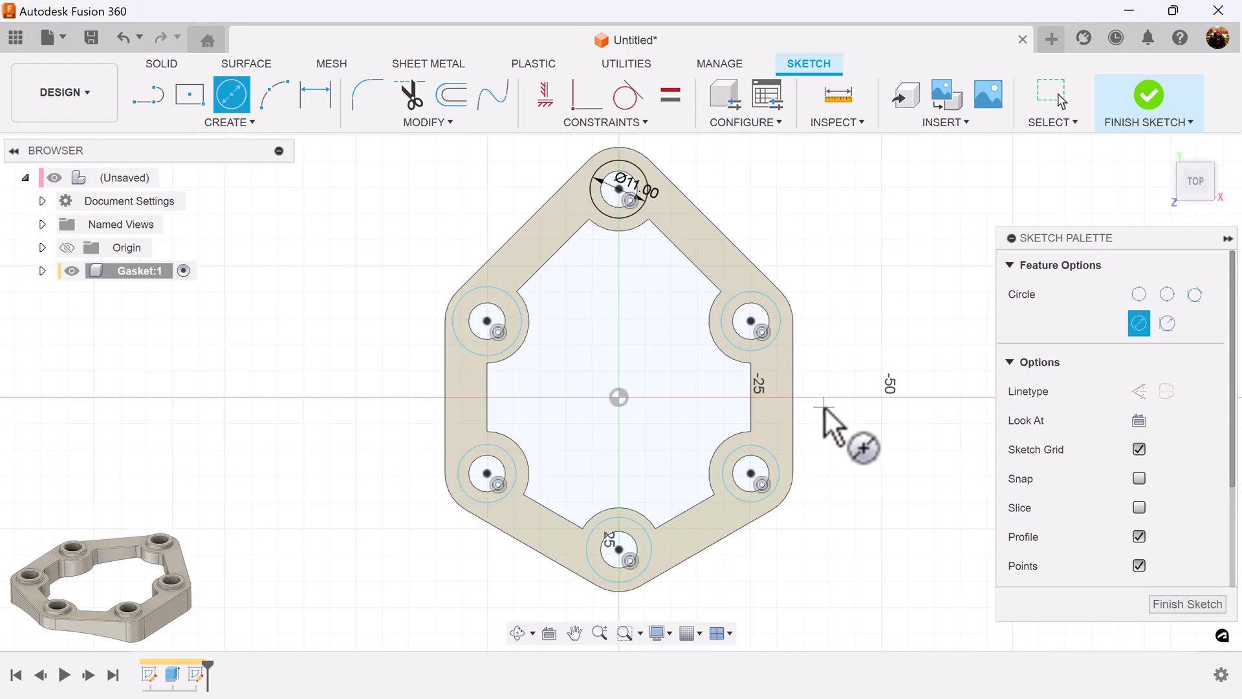
Constrain the five other outer circles Equal to the Ø11 top circle, then finish the sketch.
{"action": "left_click", "coordinate": [681, 108]}
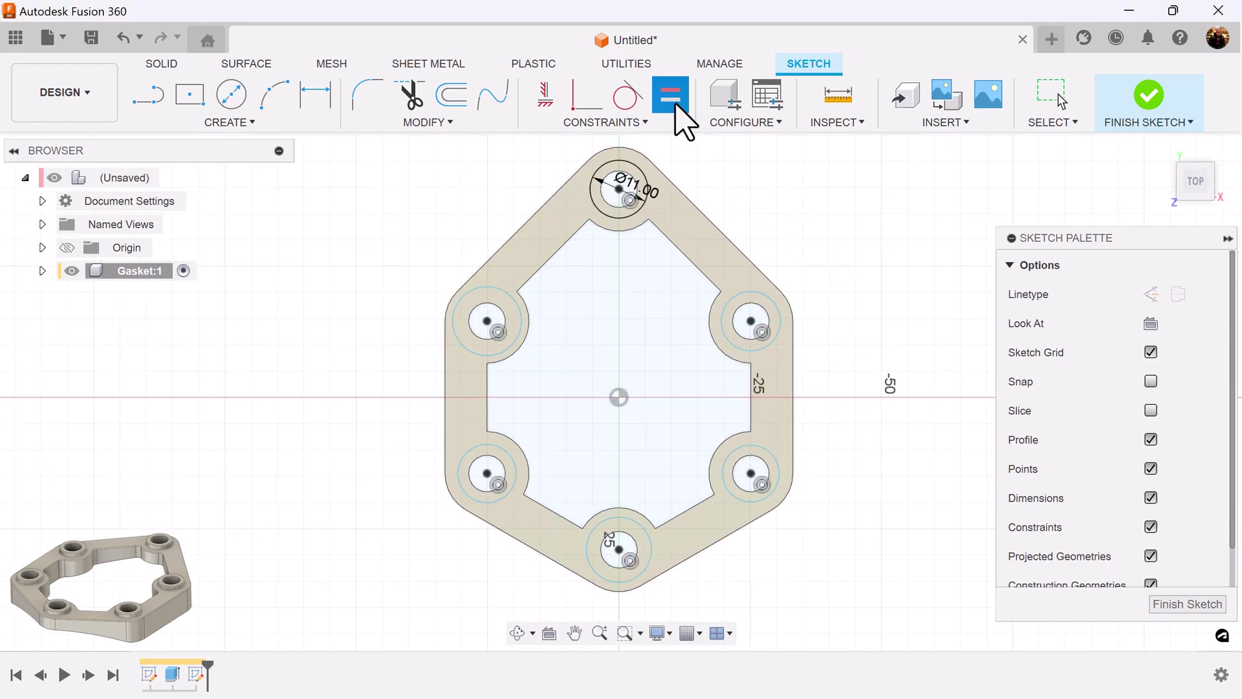
{"action": "left_click", "coordinate": [643, 206]}
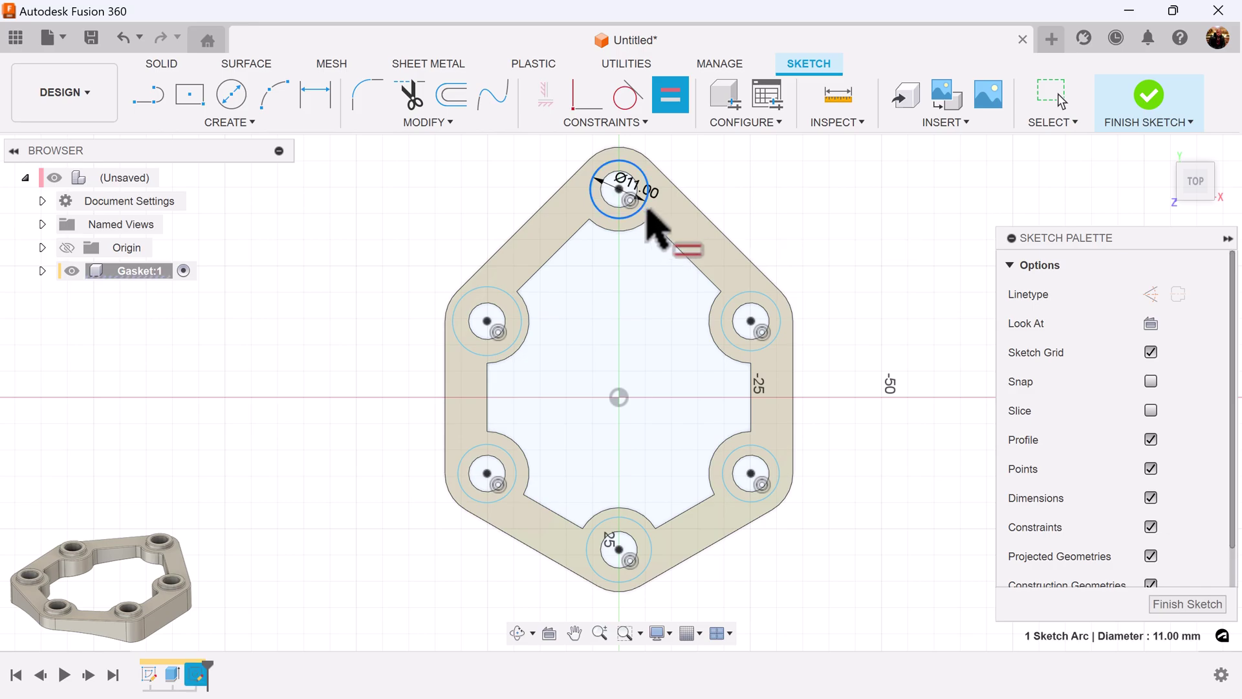
{"action": "left_click", "coordinate": [743, 314]}
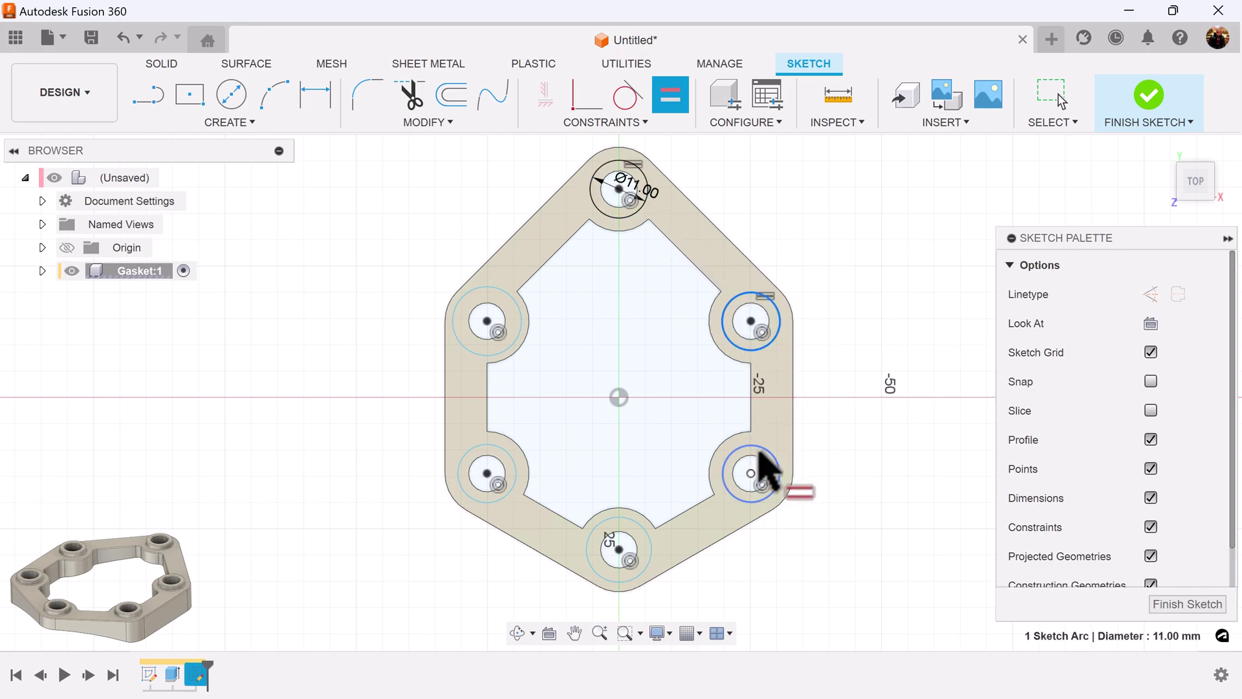
{"action": "left_click", "coordinate": [727, 485]}
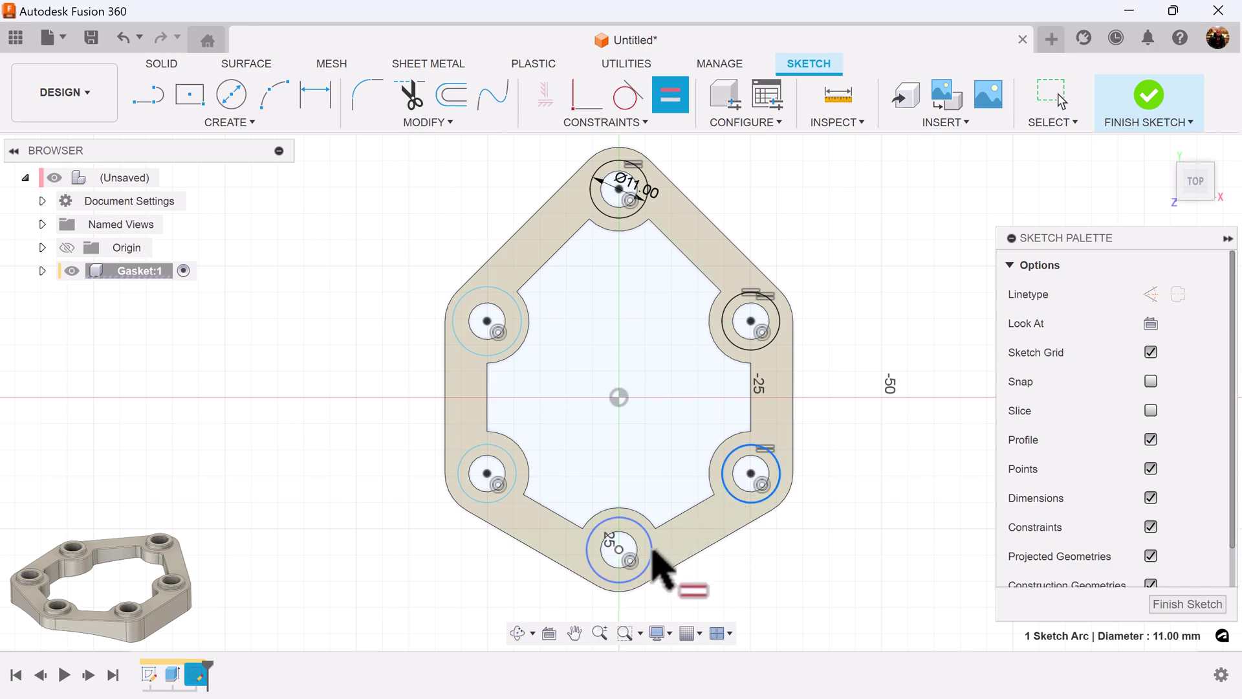
{"action": "left_click", "coordinate": [604, 569]}
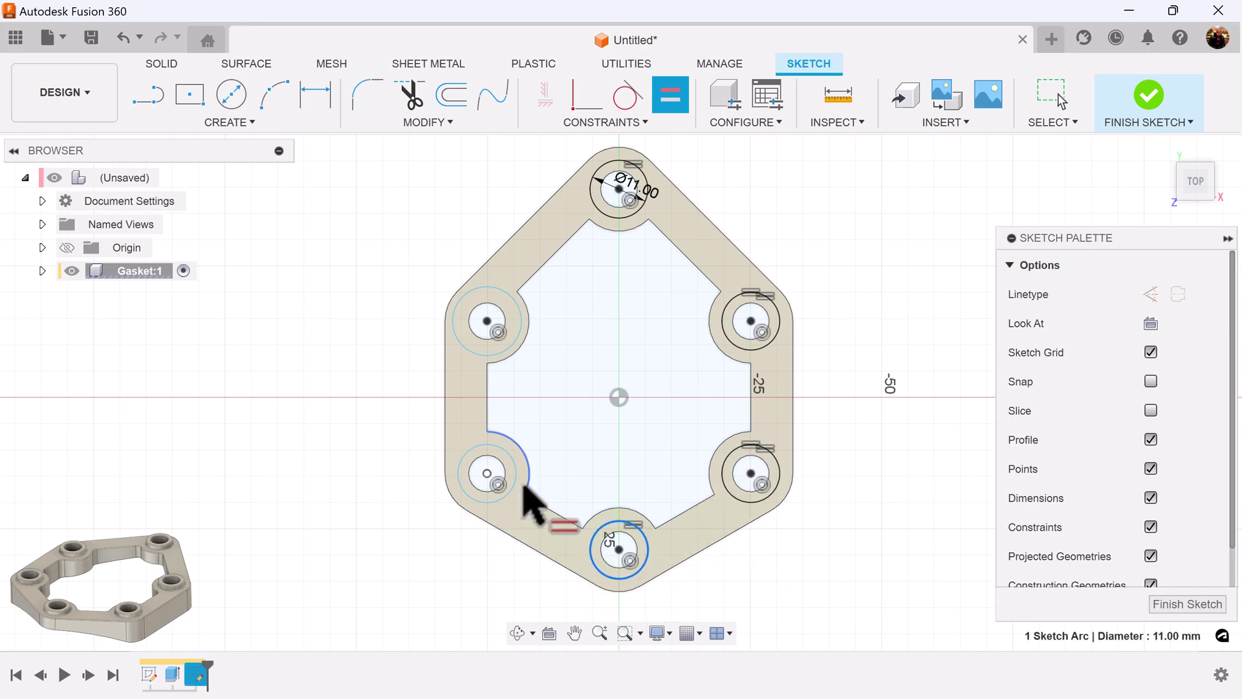
{"action": "left_click", "coordinate": [517, 482]}
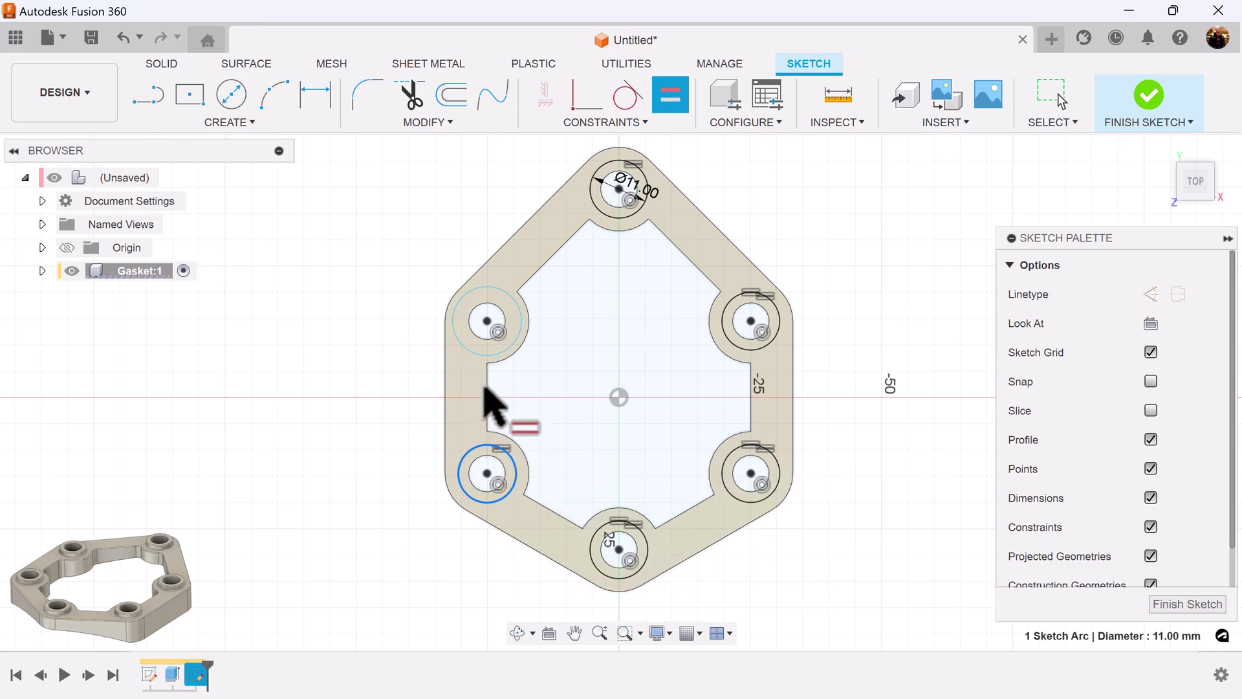
{"action": "left_click", "coordinate": [485, 355]}
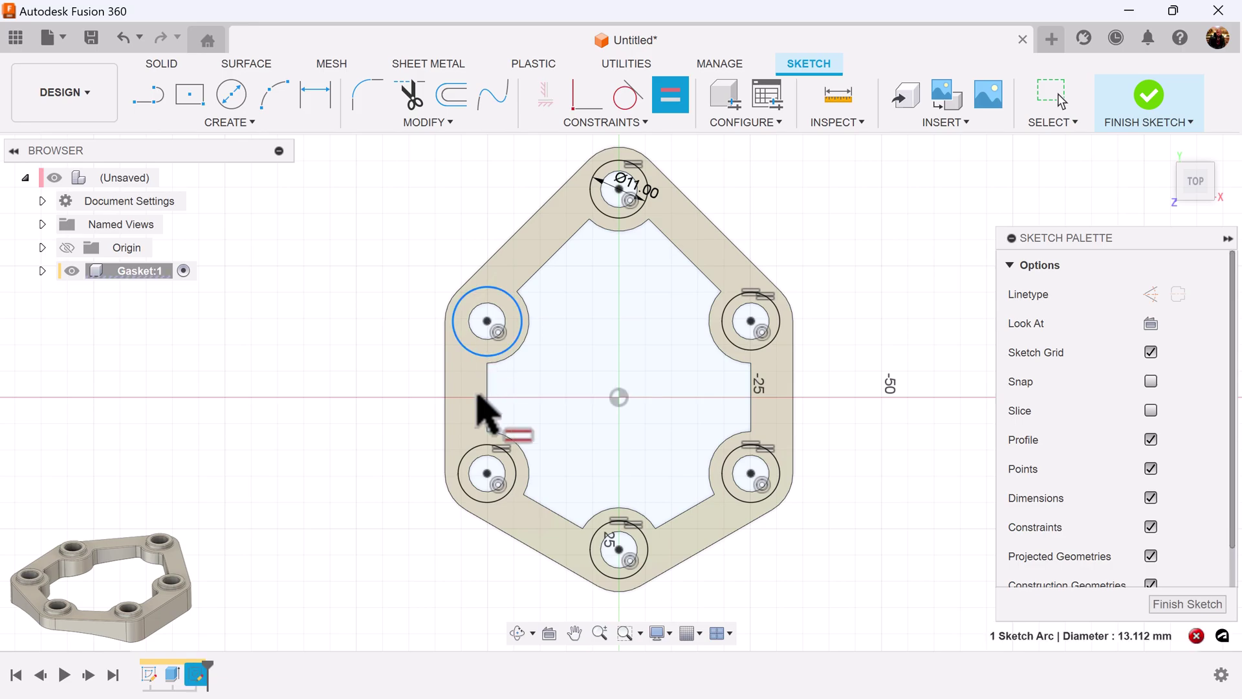
{"action": "left_click", "coordinate": [477, 451]}
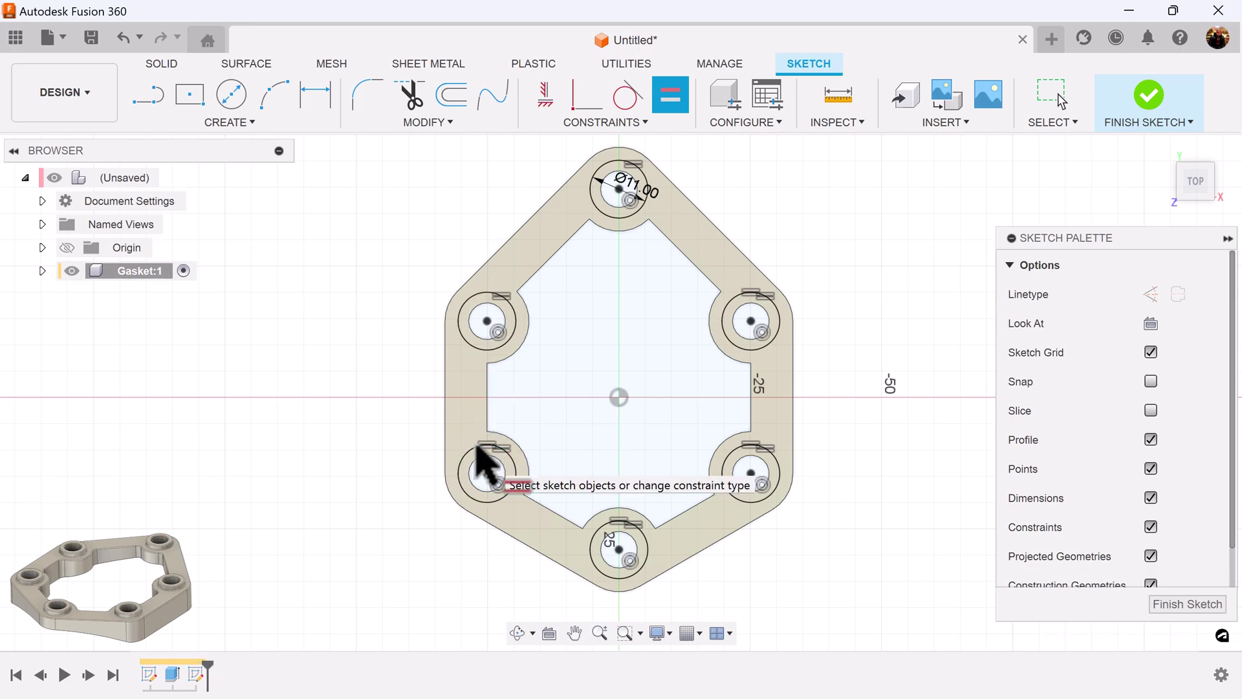
{"action": "left_click", "coordinate": [1188, 607]}
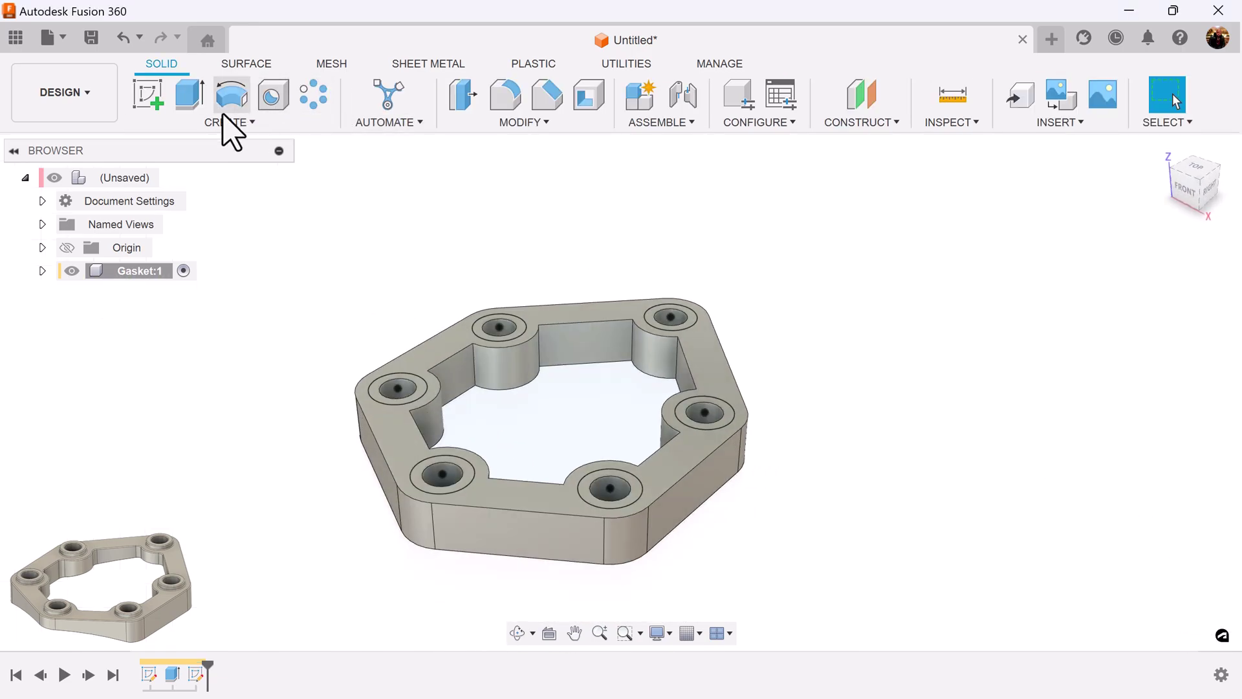
Extrude the six bolt-hole ring profiles 2 mm, joined to the gasket body.
{"action": "left_click", "coordinate": [191, 97]}
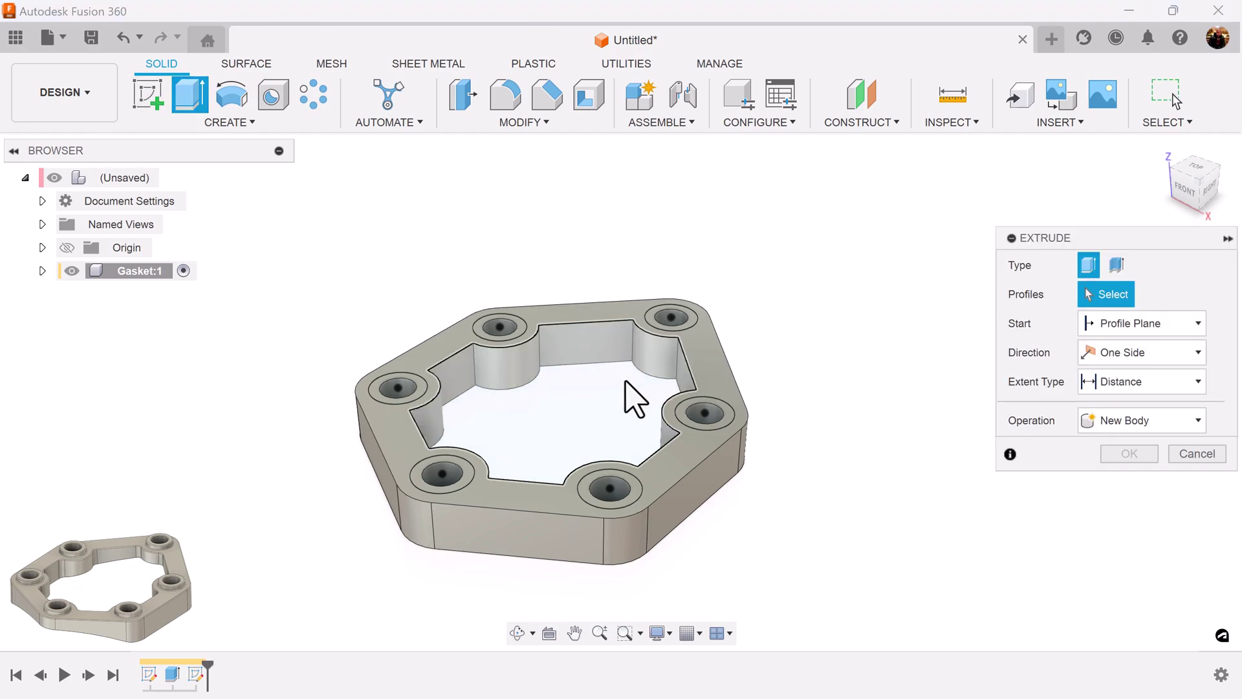
{"action": "left_click", "coordinate": [518, 331]}
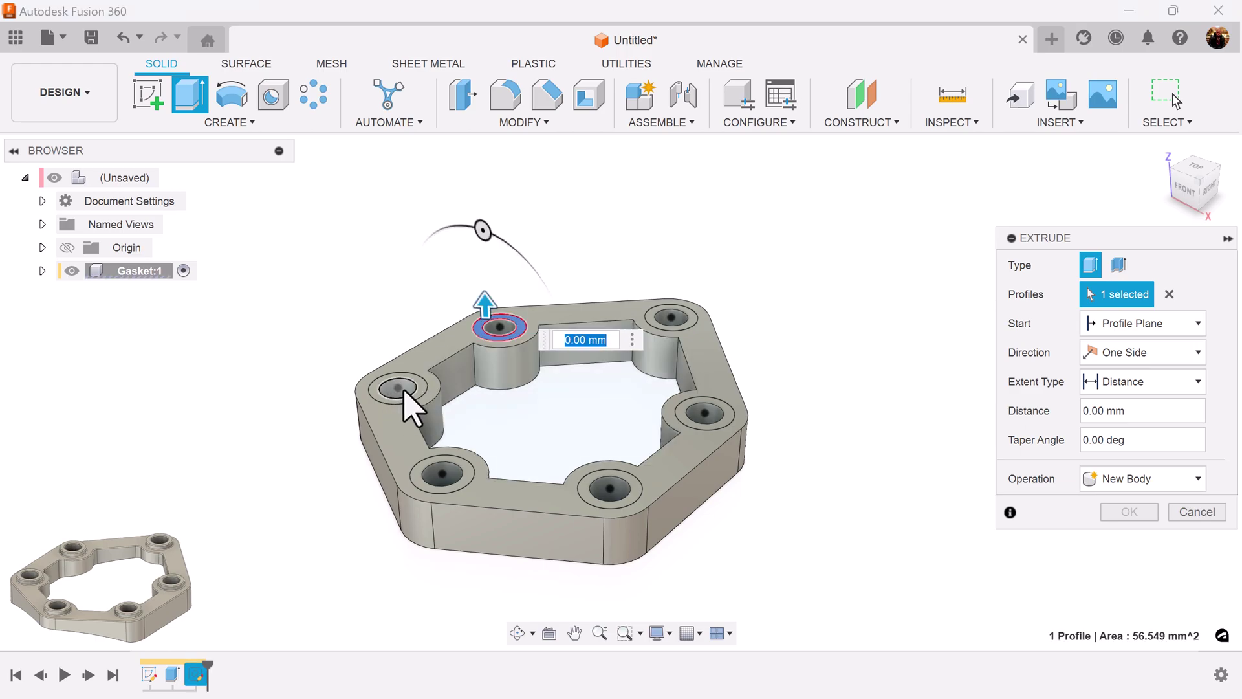
{"action": "left_click", "coordinate": [425, 390]}
{"action": "left_click", "coordinate": [464, 475]}
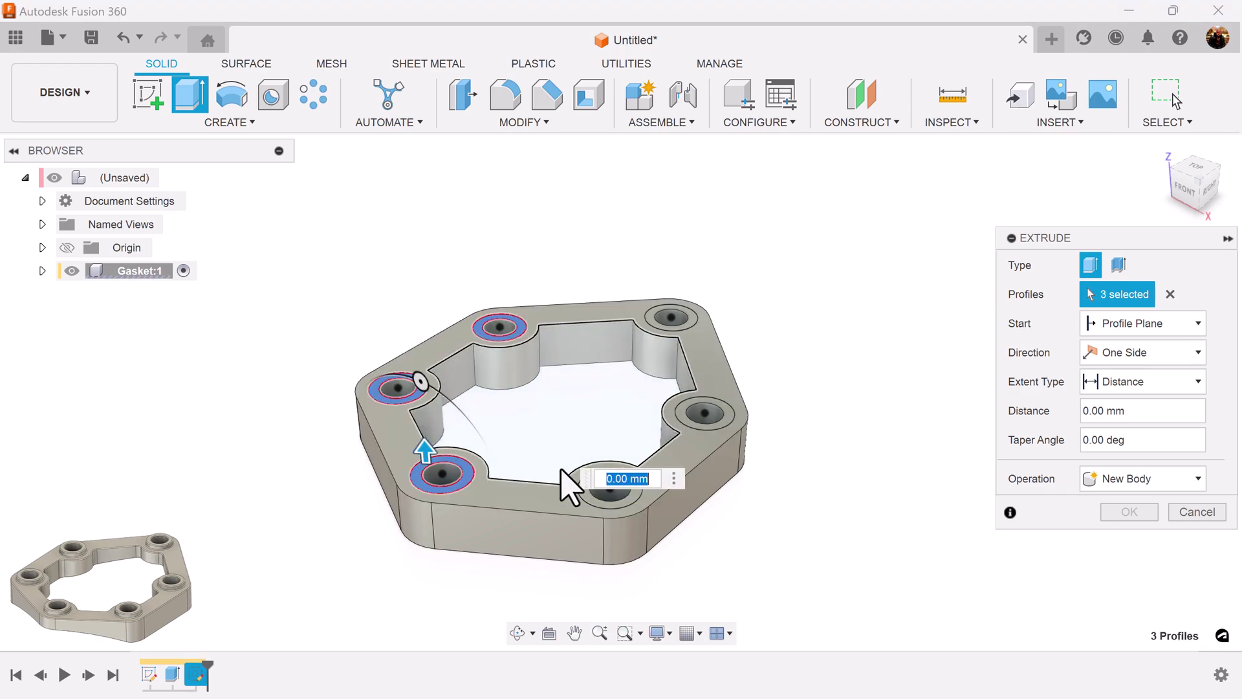
{"action": "left_click", "coordinate": [598, 504]}
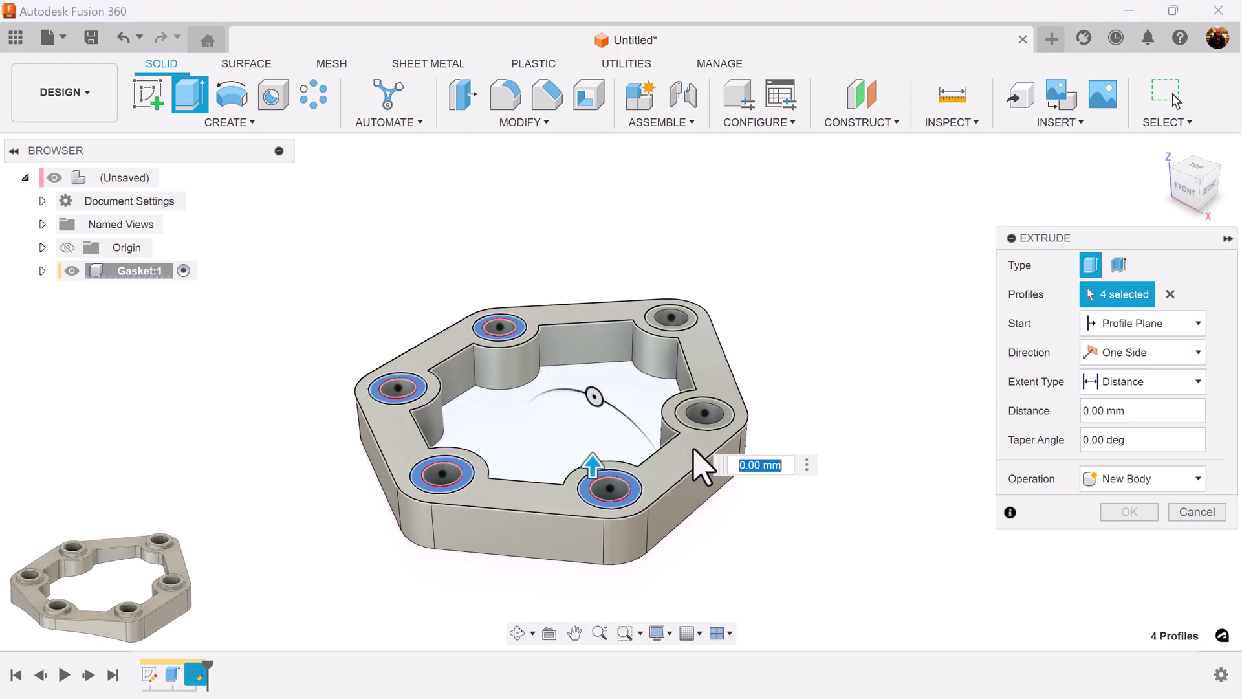
{"action": "left_click", "coordinate": [715, 427]}
{"action": "left_click", "coordinate": [683, 330]}
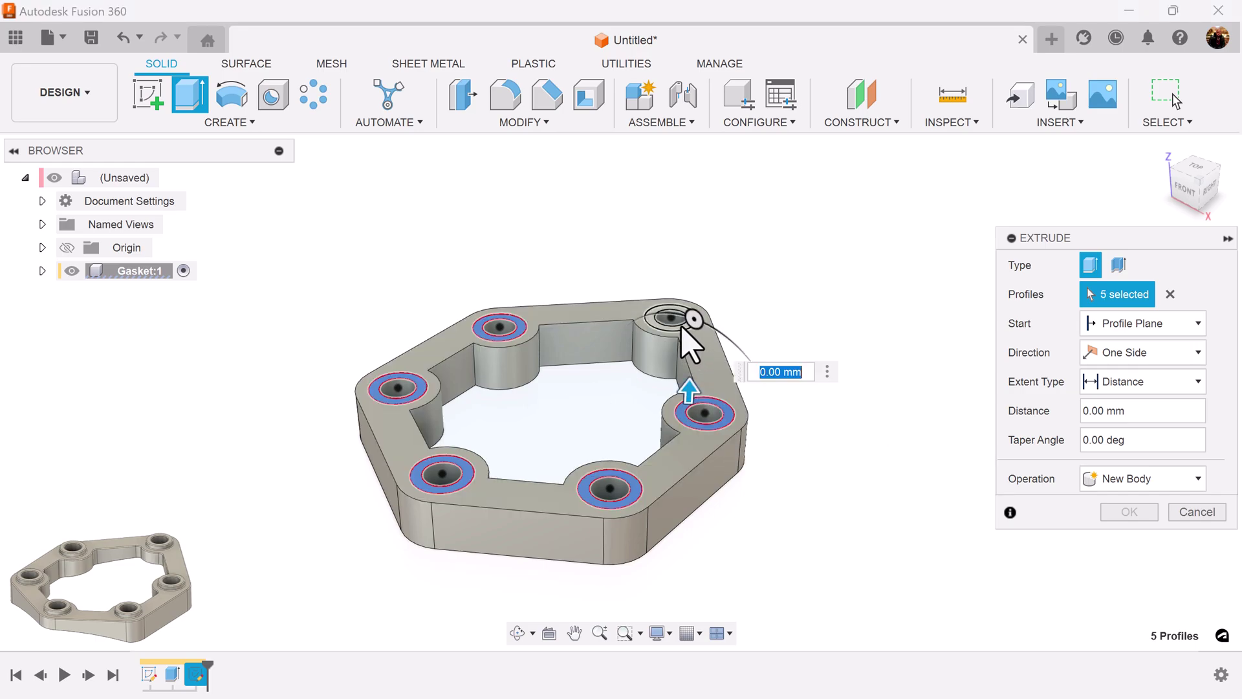
{"action": "scroll", "coordinate": [835, 350], "scroll_direction": "up", "scroll_amount": 4}
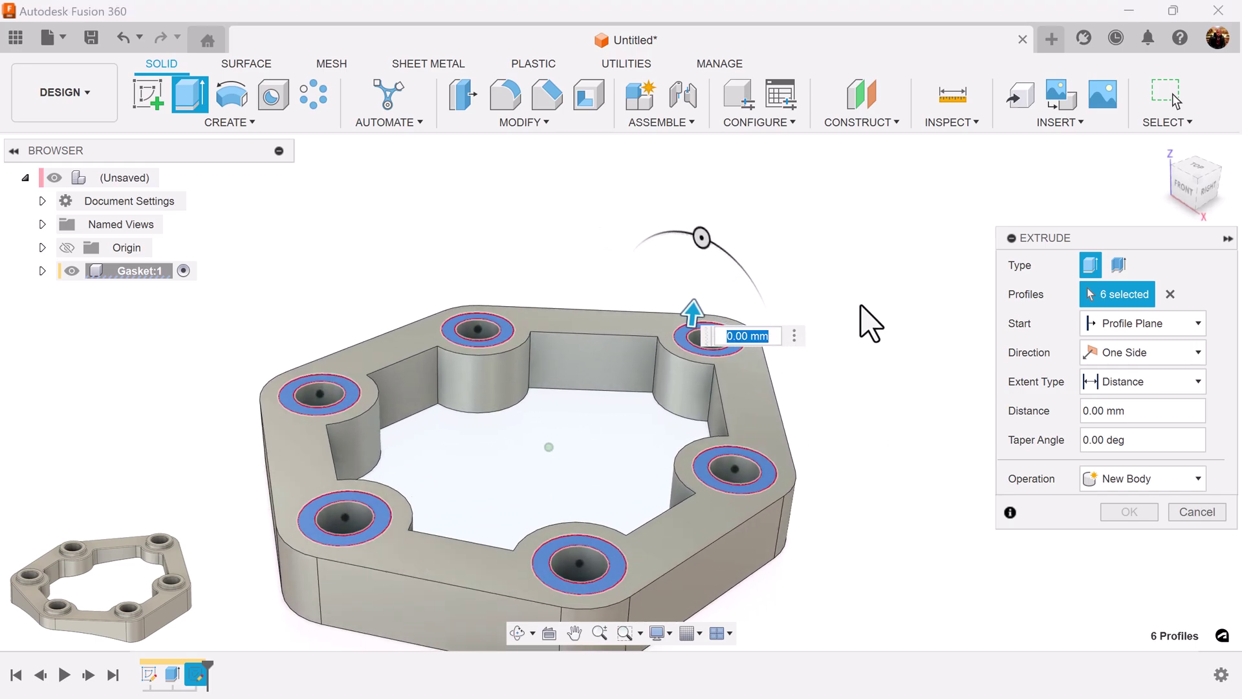
{"action": "type", "text": "2"}
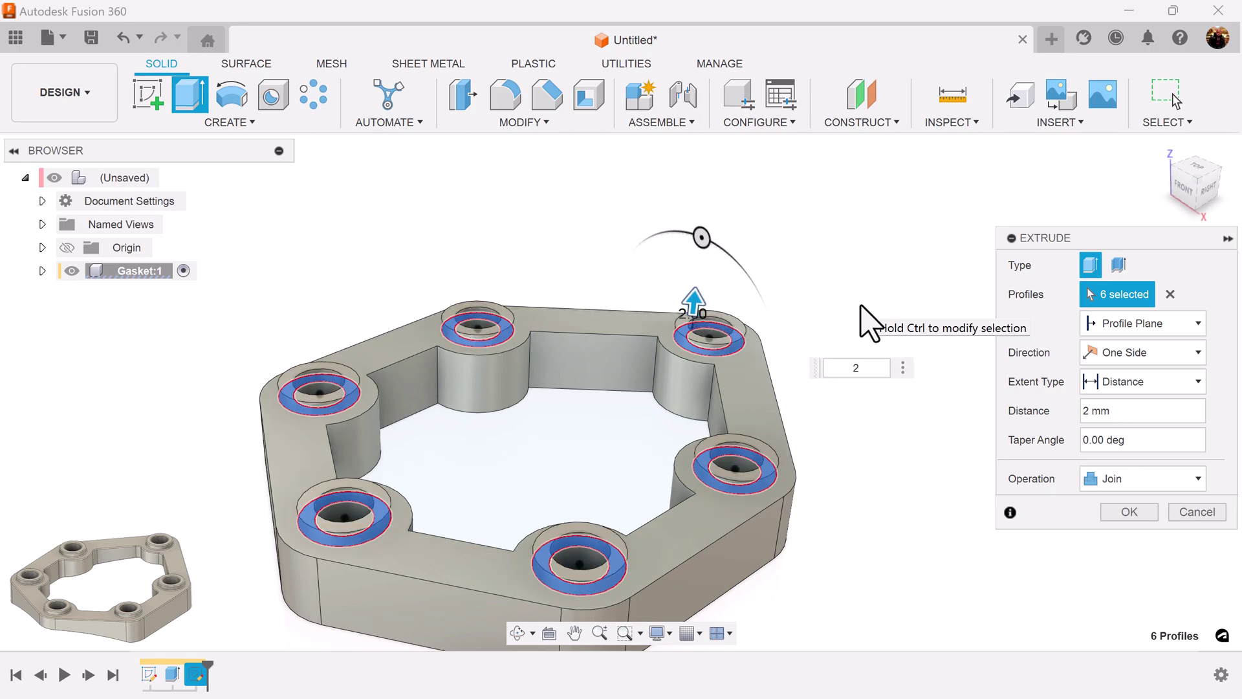
{"action": "left_click", "coordinate": [1125, 513]}
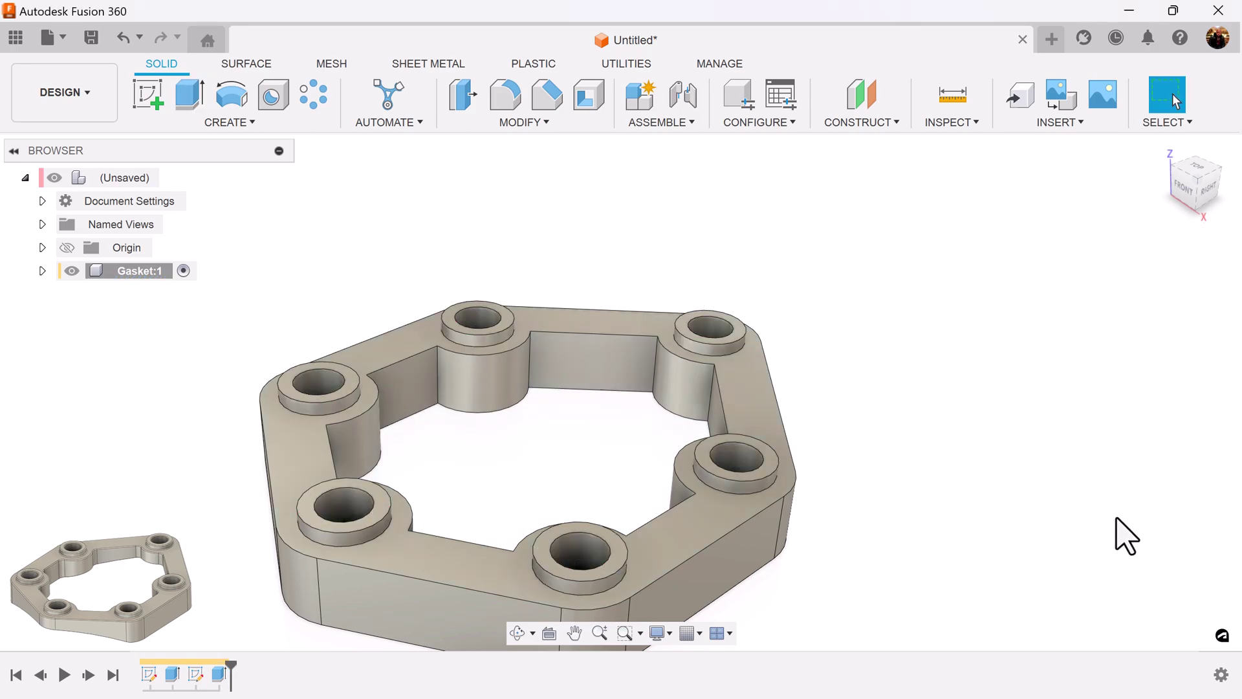
Switch to the front view of the gasket.
{"action": "scroll", "coordinate": [1097, 419], "scroll_direction": "down", "scroll_amount": 2}
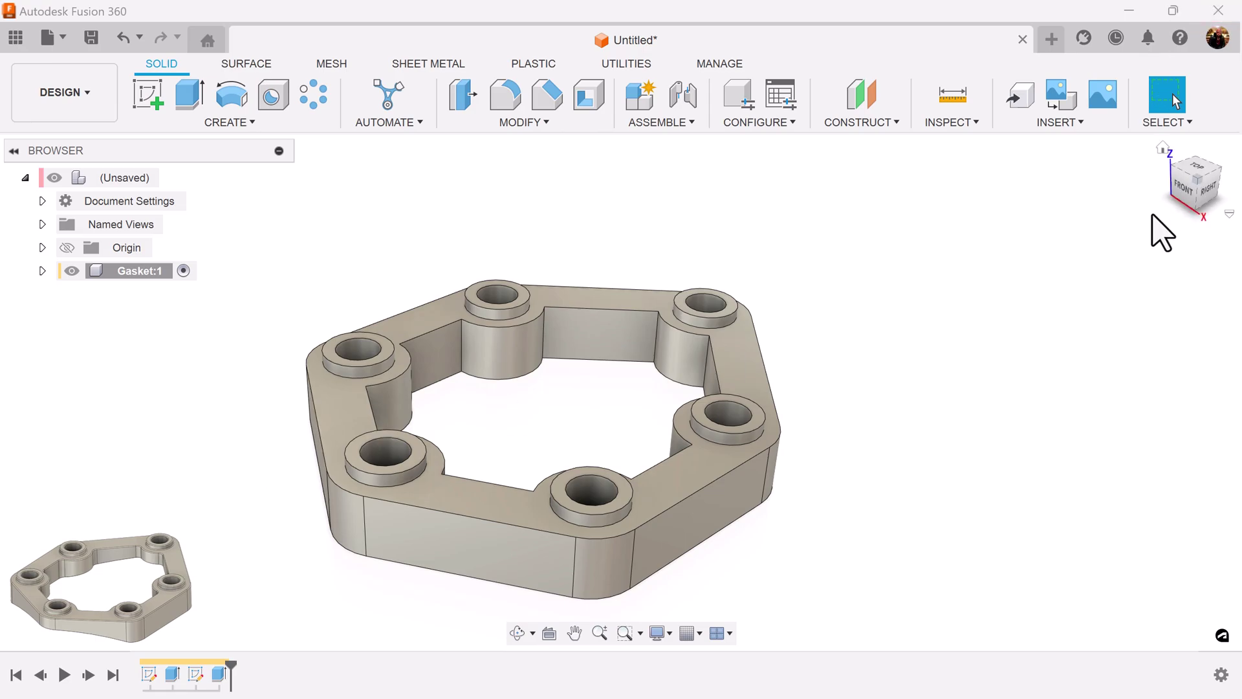
{"action": "left_click", "coordinate": [1183, 185]}
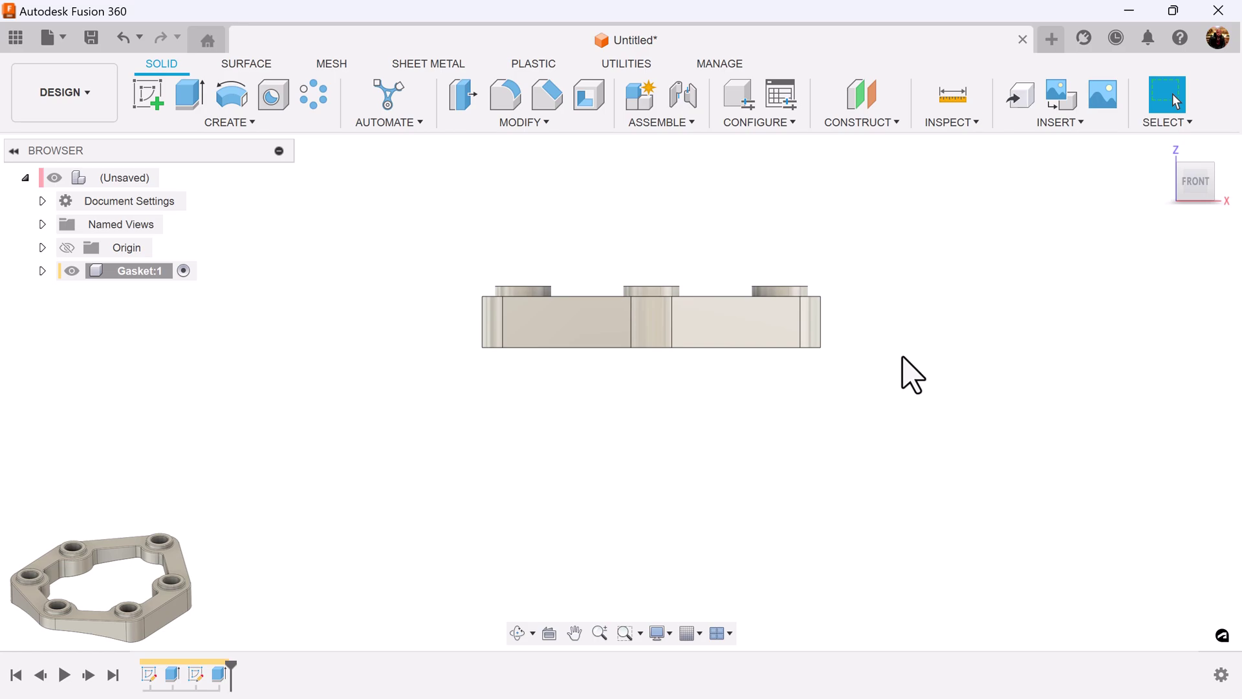
{"action": "scroll", "coordinate": [888, 342], "scroll_direction": "up", "scroll_amount": 1}
Start a sketch on the front plane and draw a three-point arc along the gasket's bottom edge.
{"action": "left_click", "coordinate": [156, 105]}
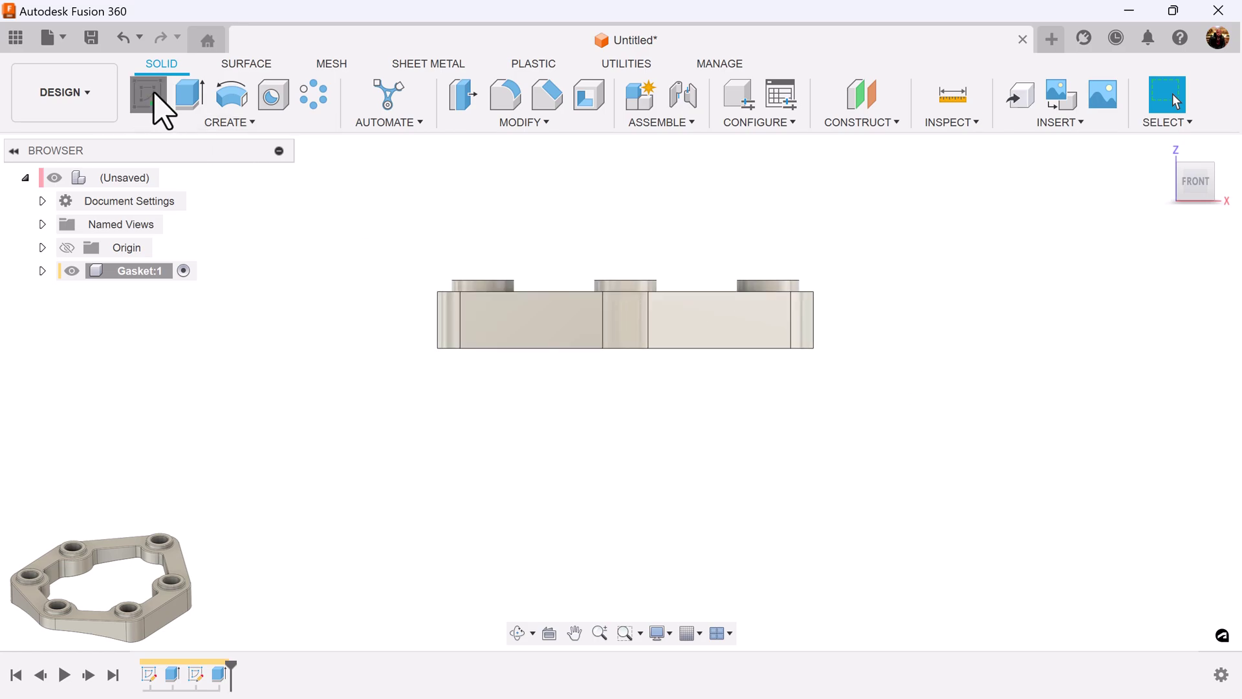
{"action": "left_click", "coordinate": [699, 278]}
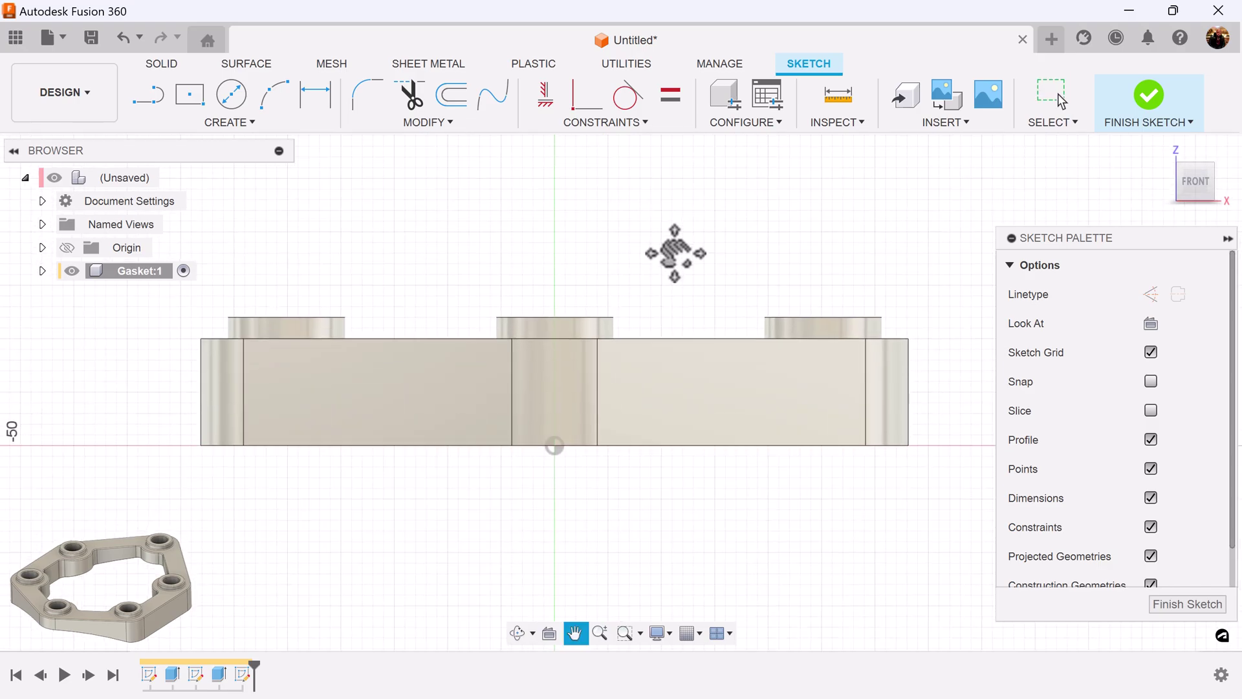
{"action": "left_click", "coordinate": [286, 108]}
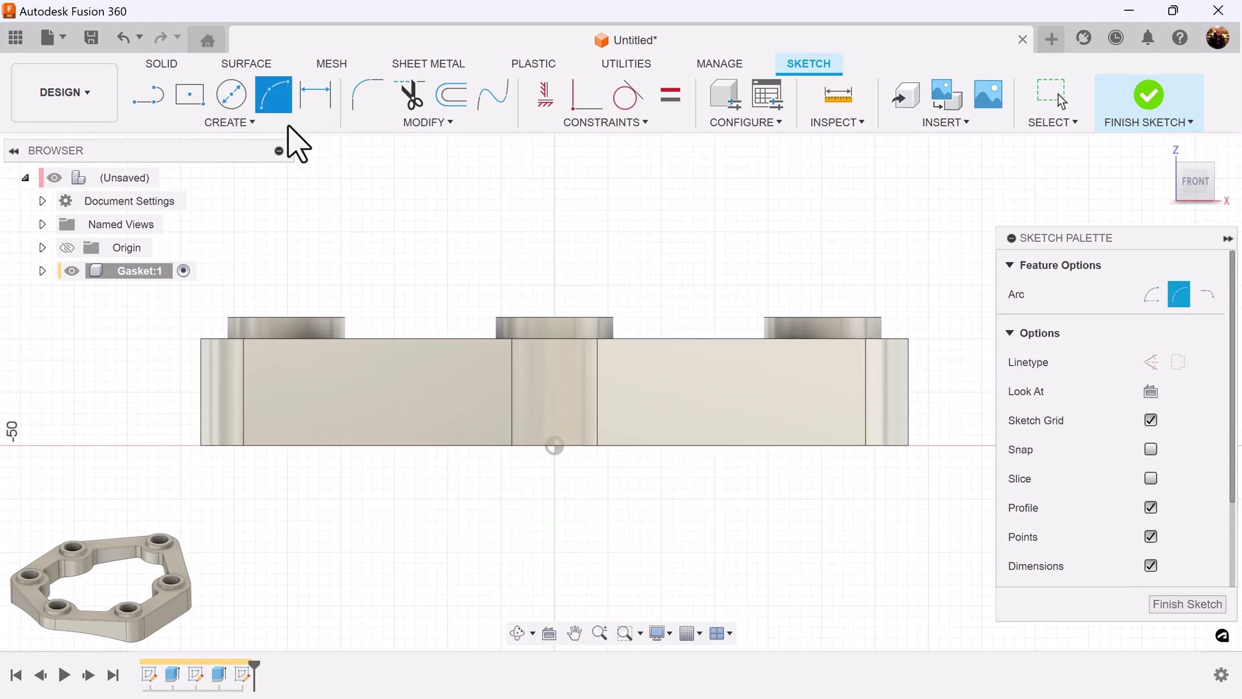
{"action": "left_click", "coordinate": [269, 444]}
{"action": "left_click", "coordinate": [823, 445]}
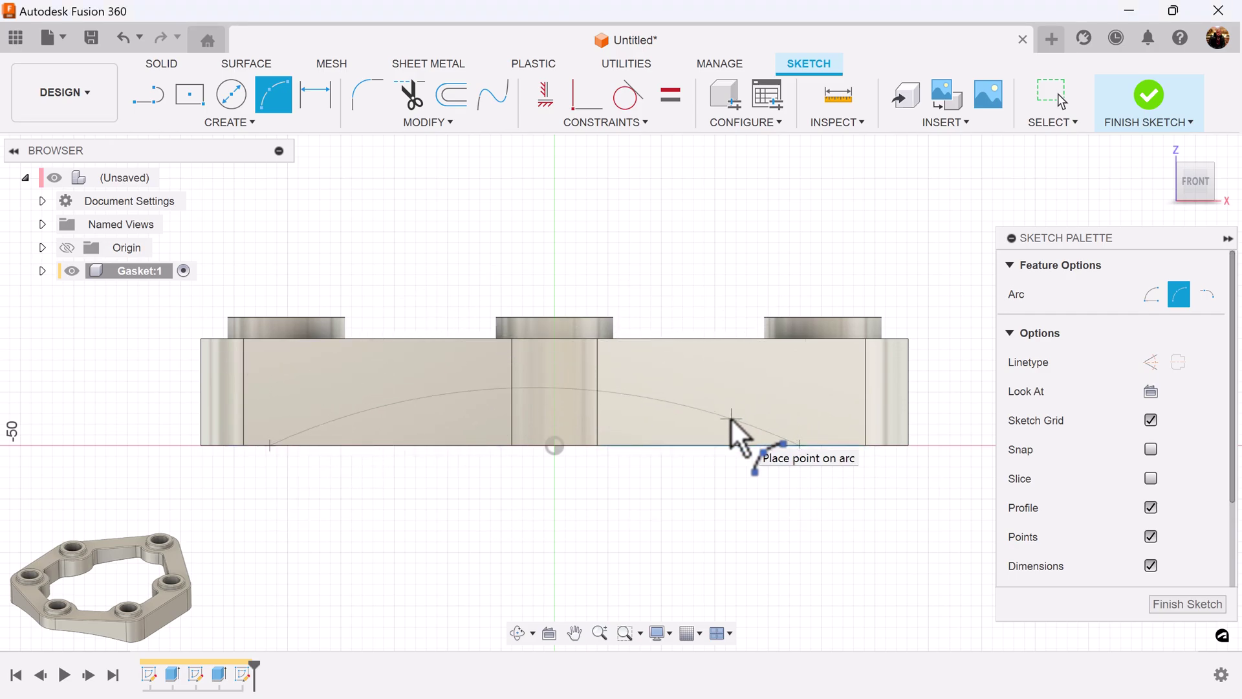
{"action": "left_click", "coordinate": [730, 416]}
Dimension each arc endpoint 3 mm in from the gasket's left and right corners.
{"action": "left_click", "coordinate": [319, 98]}
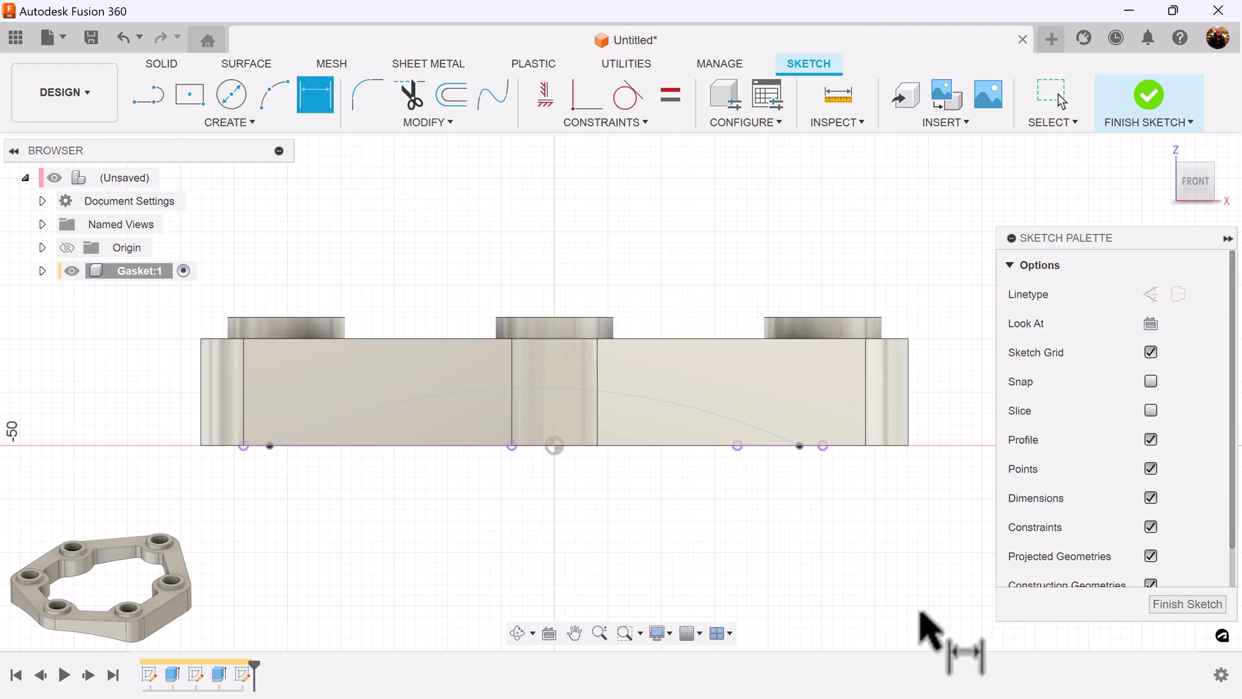
{"action": "left_click", "coordinate": [800, 445]}
{"action": "left_click", "coordinate": [908, 445]}
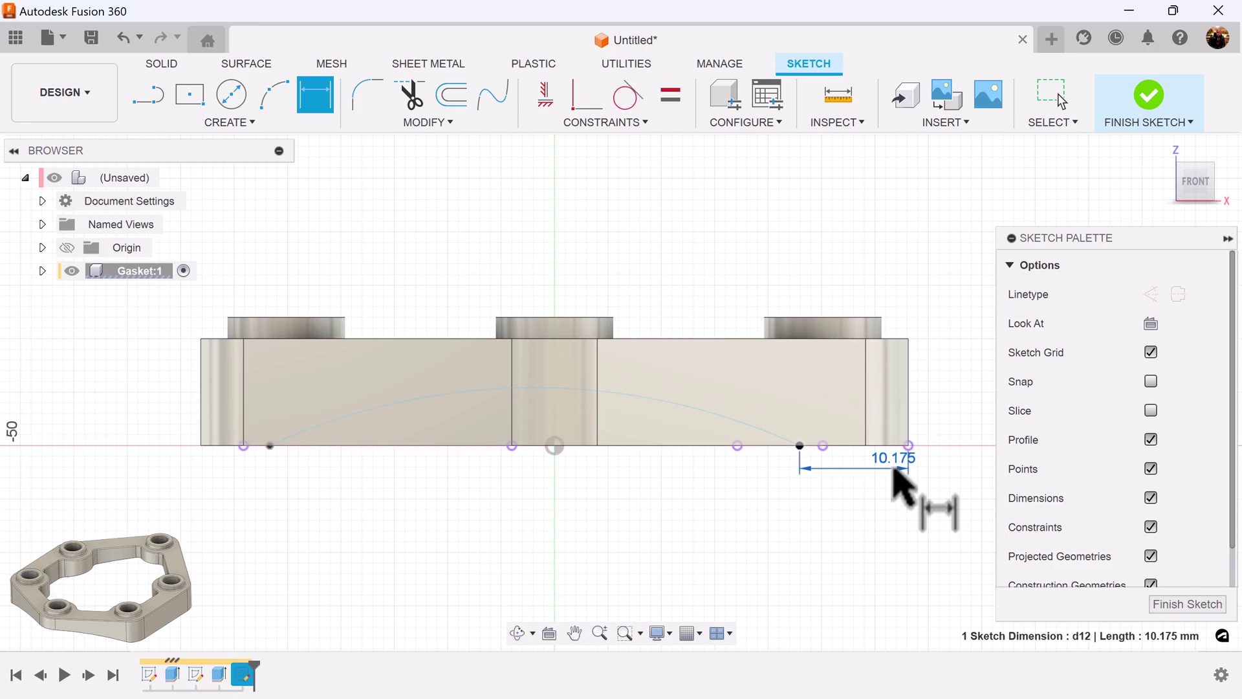
{"action": "left_click", "coordinate": [898, 474]}
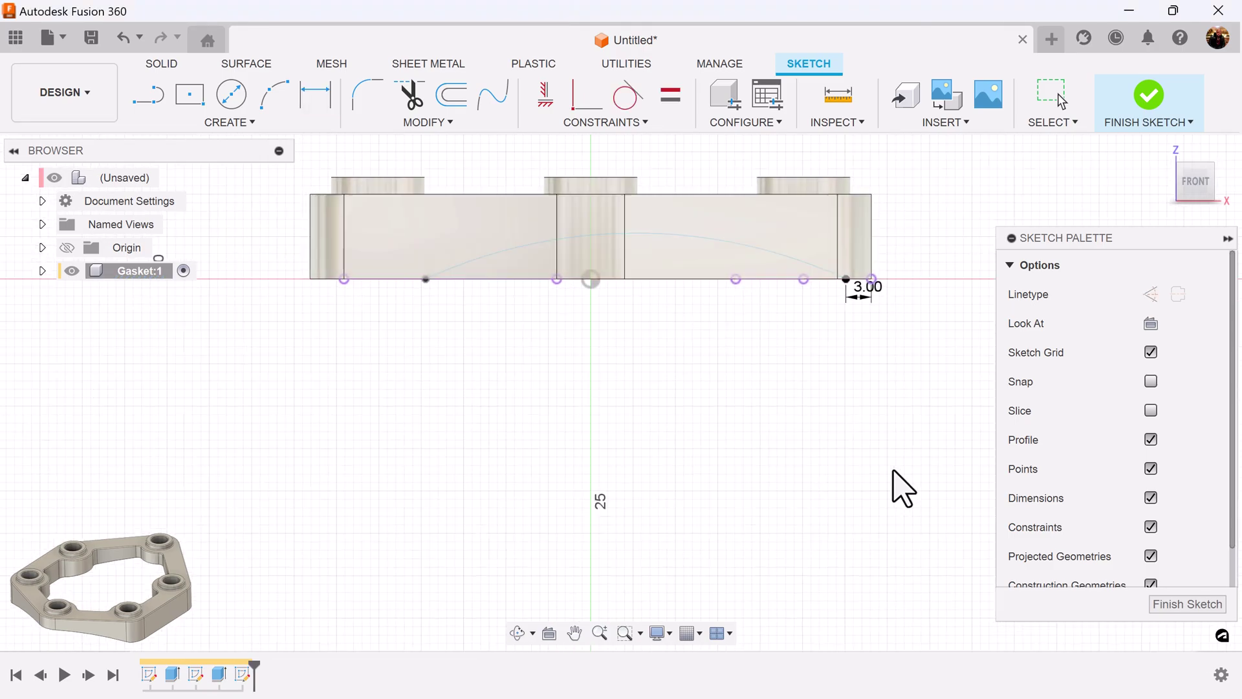
{"action": "key", "text": "d"}
{"action": "middle_click_drag", "start_coordinate": [665, 299], "coordinate": [649, 485]}
{"action": "scroll", "coordinate": [513, 615], "scroll_direction": "up", "scroll_amount": 5}
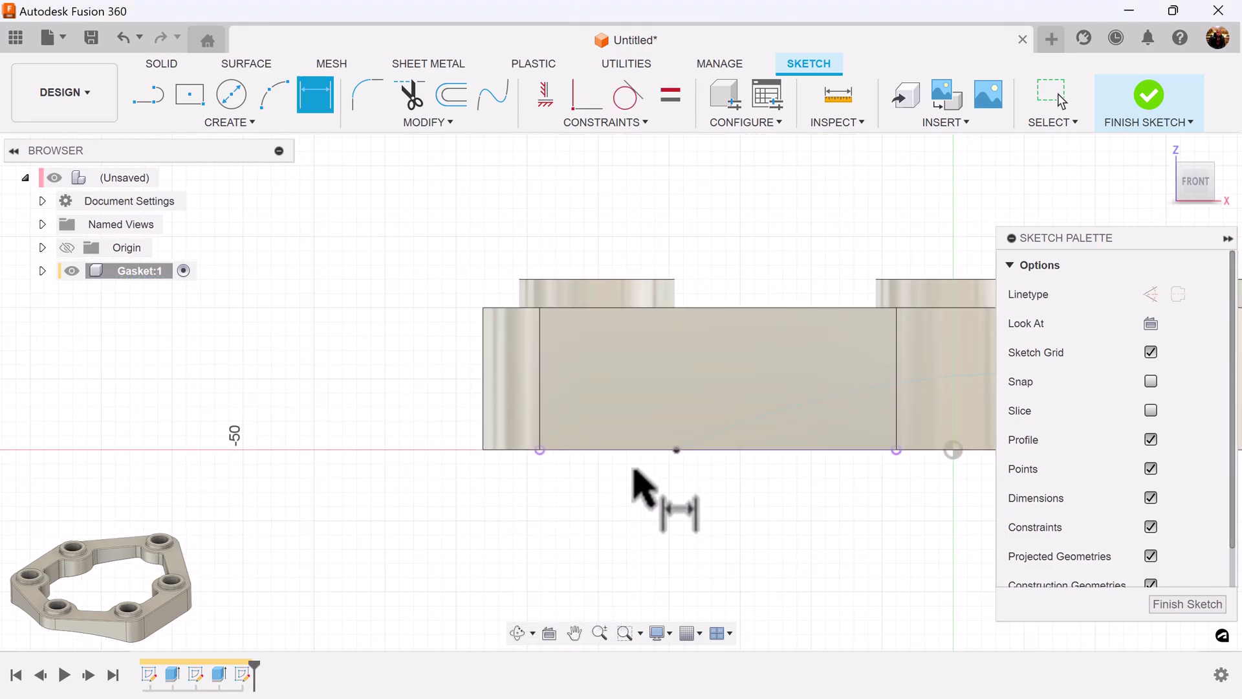
{"action": "left_click", "coordinate": [677, 450]}
{"action": "left_click", "coordinate": [483, 449]}
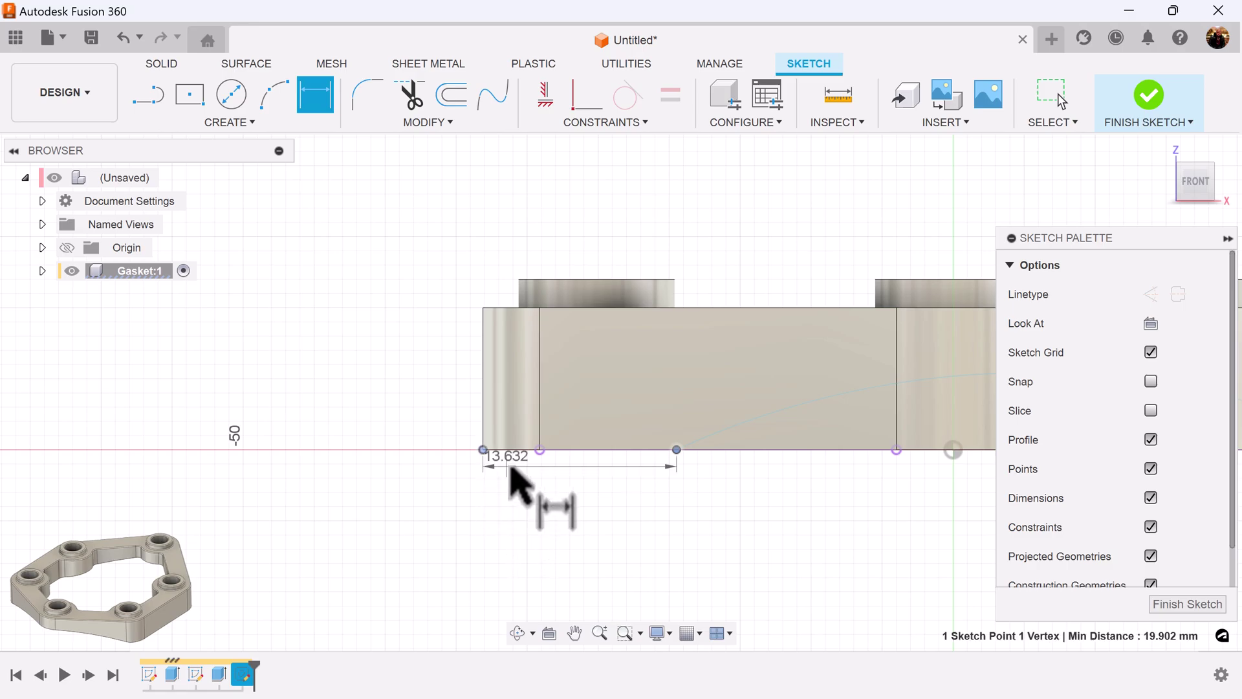
{"action": "left_click", "coordinate": [513, 474]}
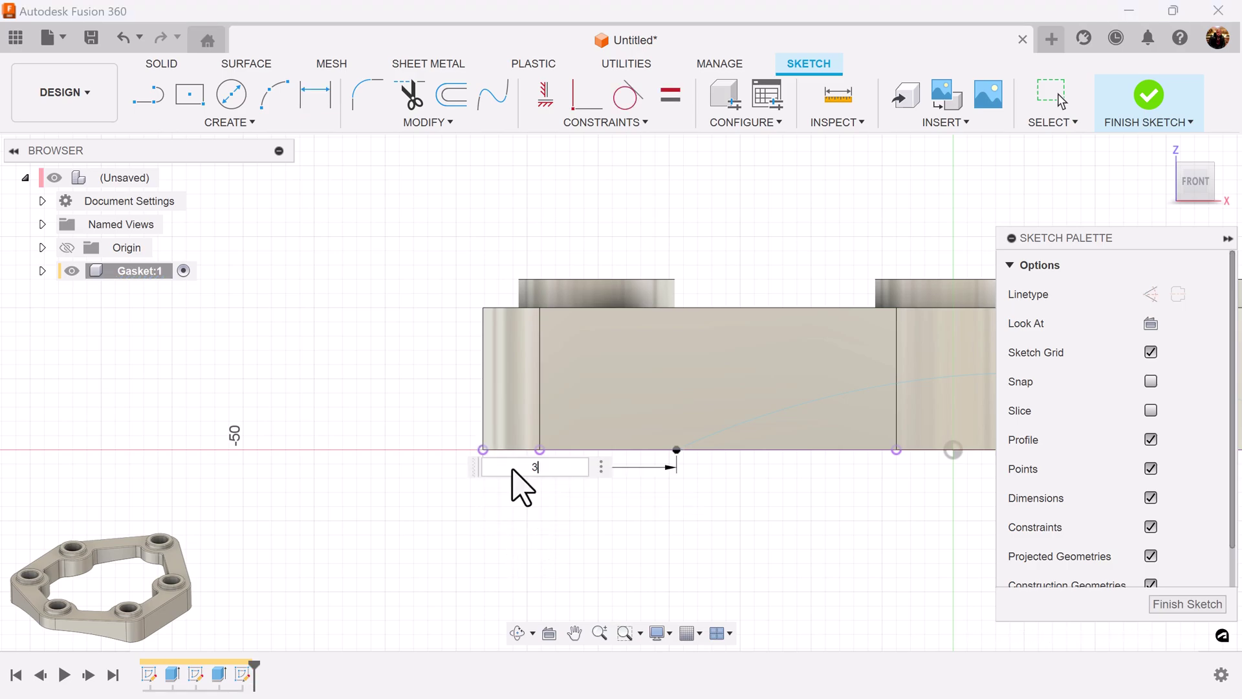
Set the arc radius to 100 mm and finish the sketch.
{"action": "middle_click_drag", "start_coordinate": [715, 476], "coordinate": [327, 529]}
{"action": "left_click", "coordinate": [461, 410]}
{"action": "left_click", "coordinate": [542, 280]}
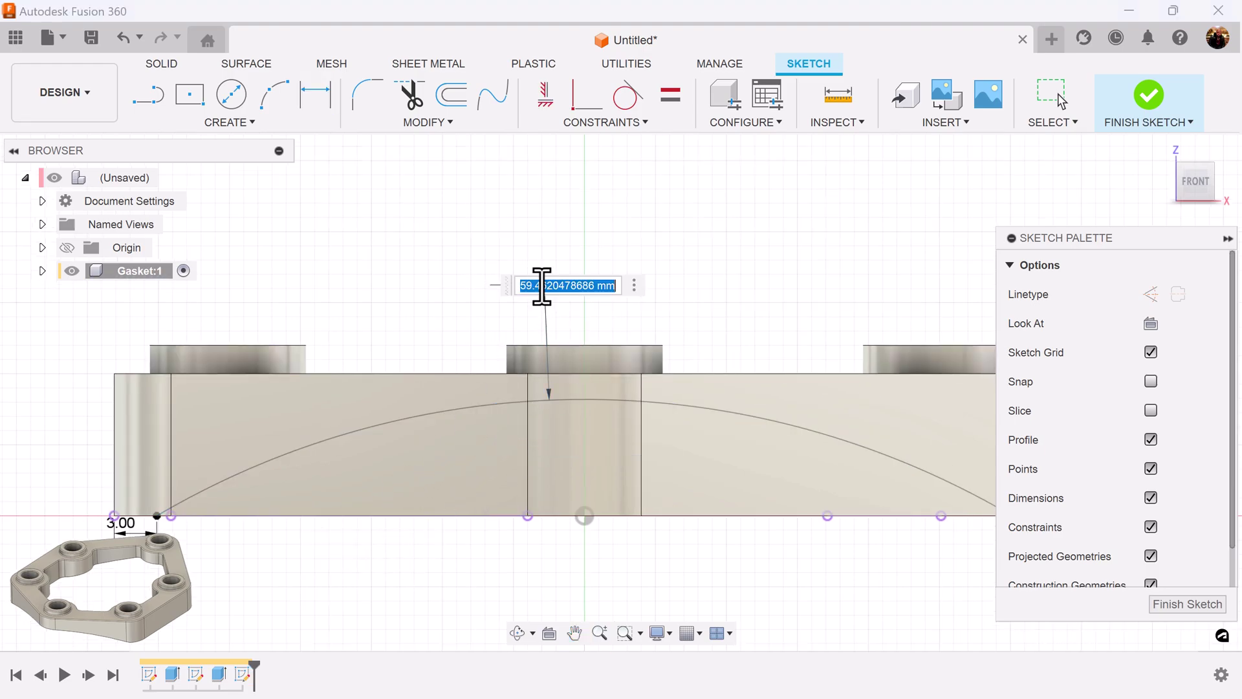
{"action": "key", "text": "Return"}
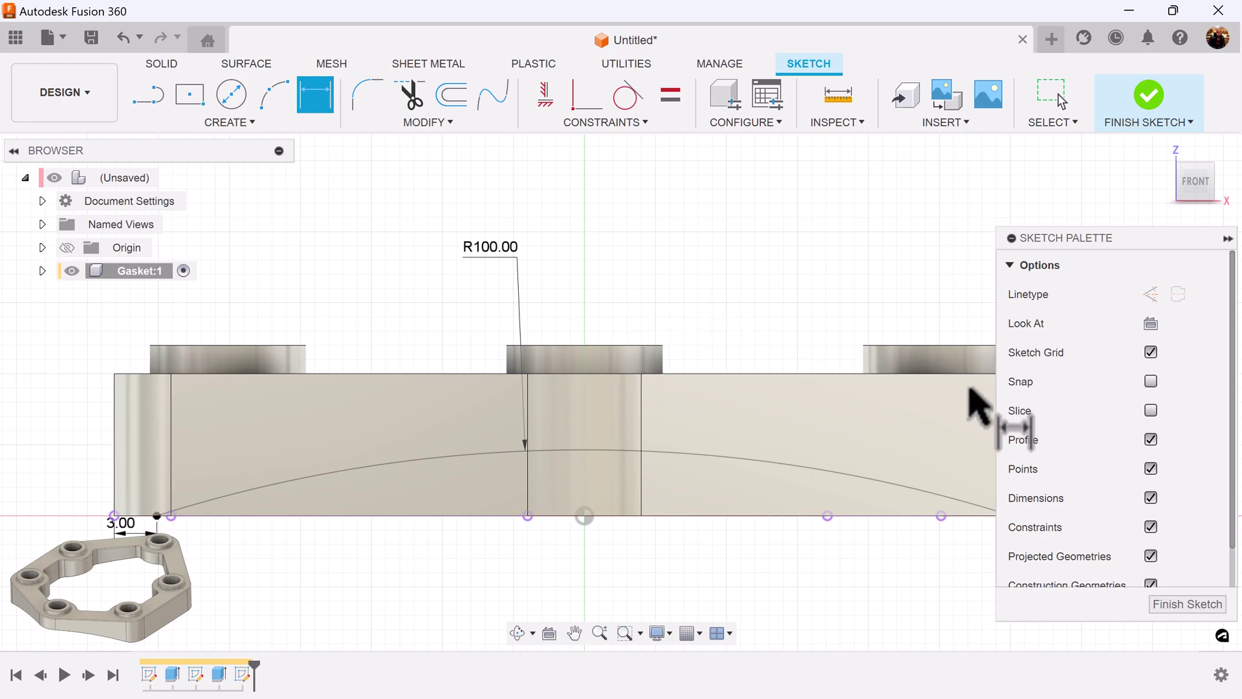
{"action": "left_click", "coordinate": [1156, 604]}
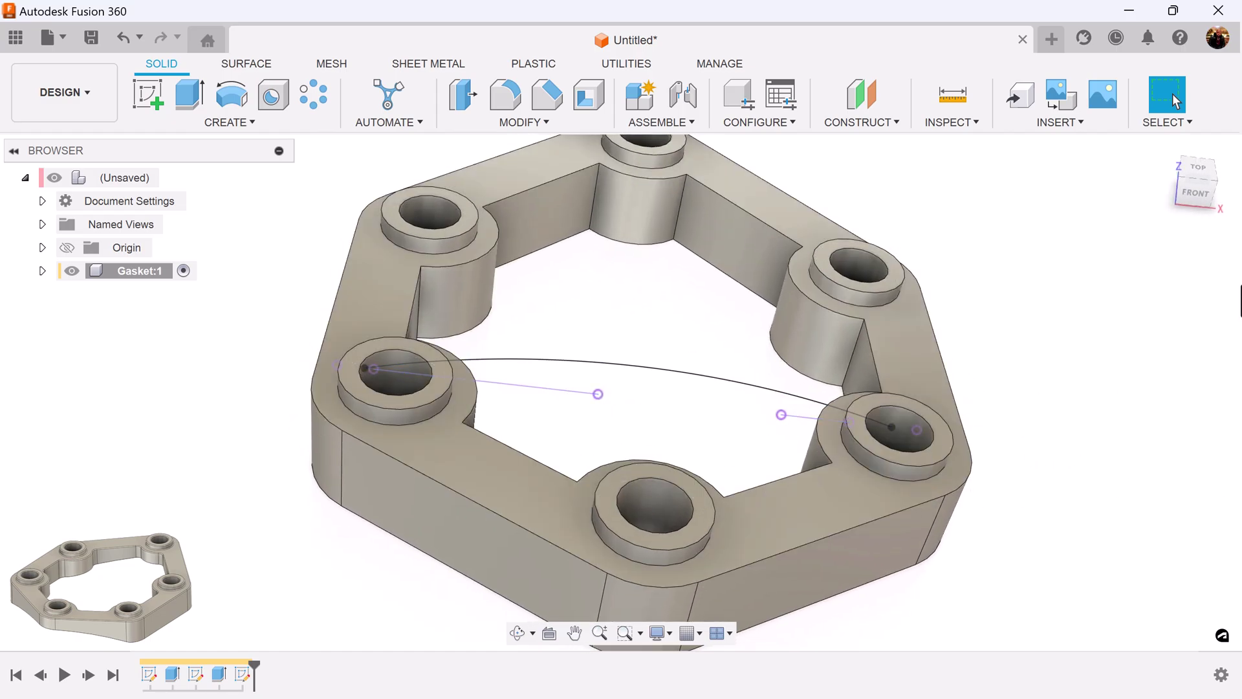
Reopen the arc sketch, draw a line from the arc's left end to its right end, and finish.
{"action": "left_click", "coordinate": [1203, 206]}
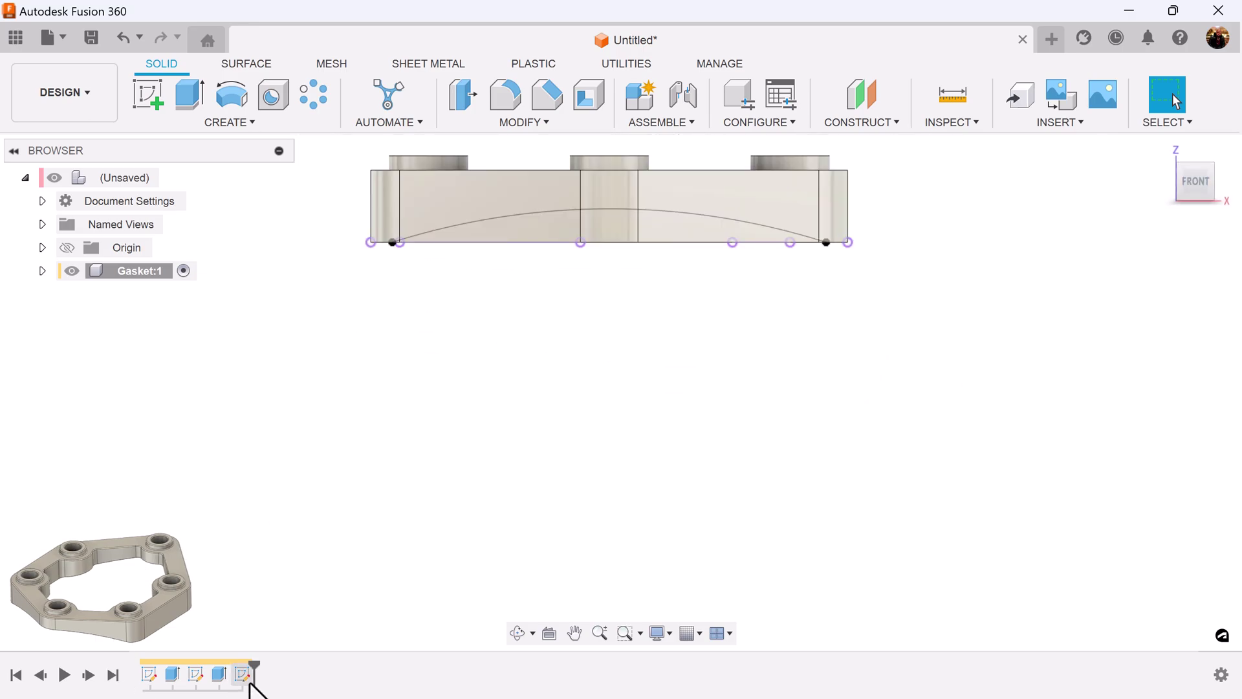
{"action": "right_click", "coordinate": [248, 679]}
{"action": "left_click", "coordinate": [320, 468]}
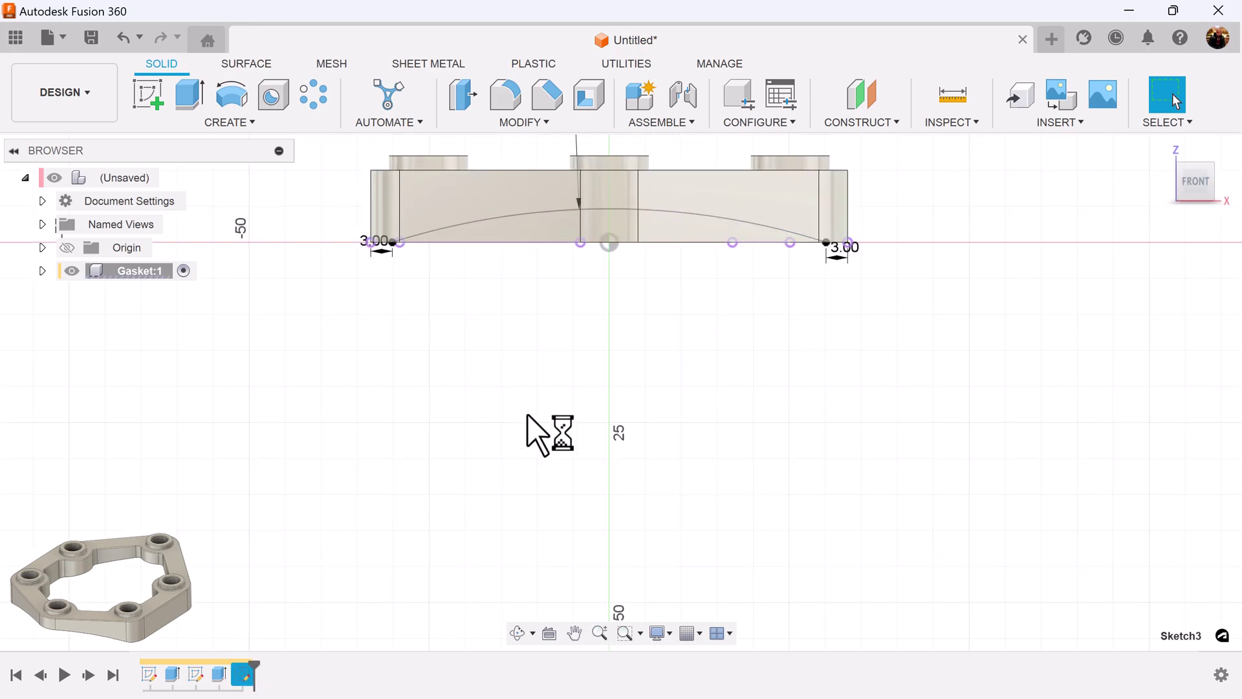
{"action": "left_click", "coordinate": [148, 96]}
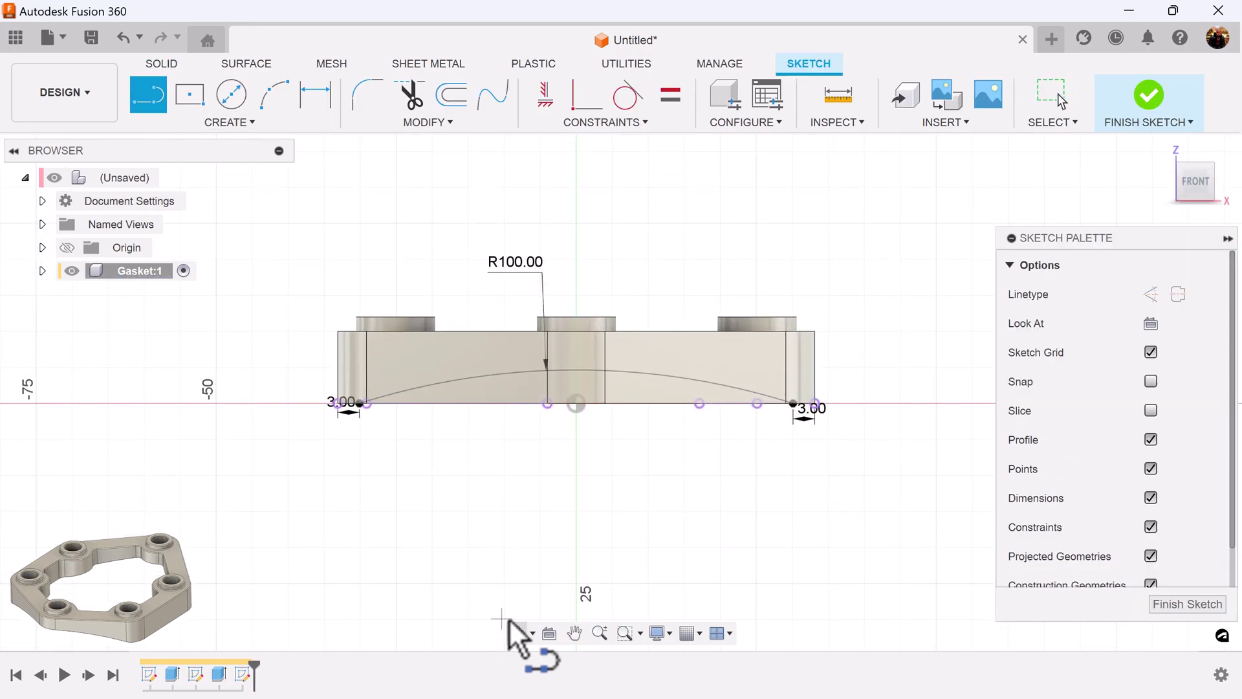
{"action": "scroll", "coordinate": [459, 537], "scroll_direction": "up", "scroll_amount": 4}
{"action": "left_click", "coordinate": [231, 234]}
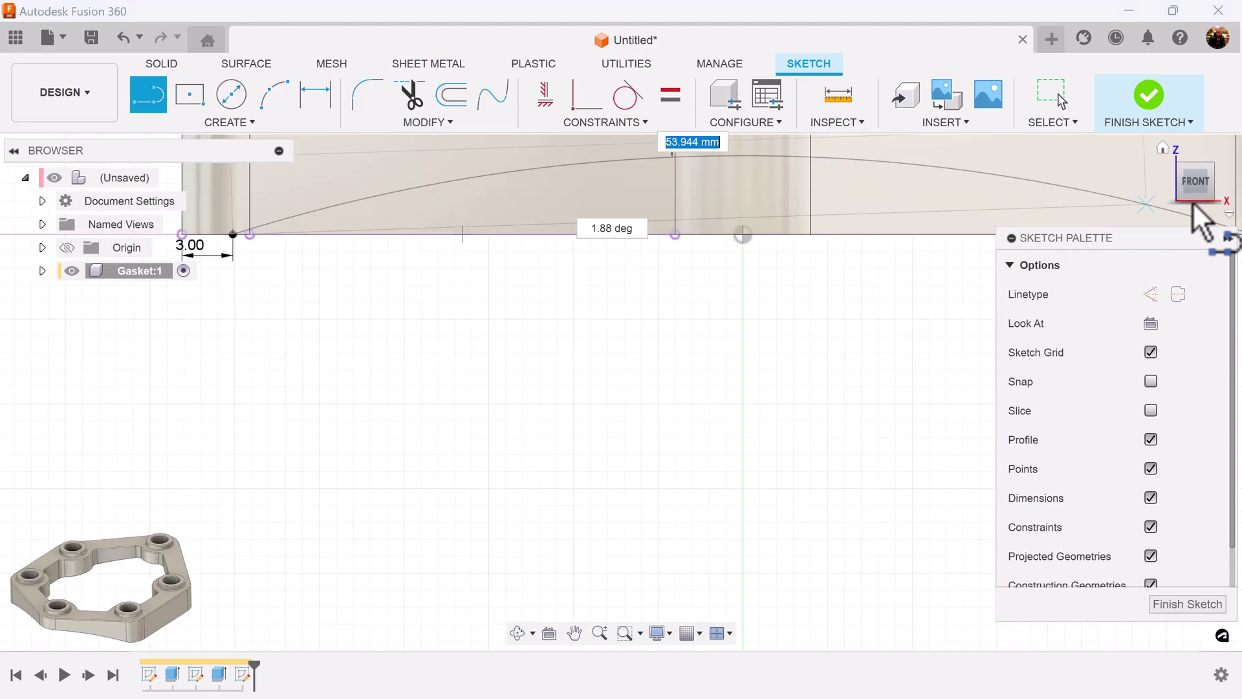
{"action": "middle_click_drag", "start_coordinate": [967, 249], "coordinate": [660, 346]}
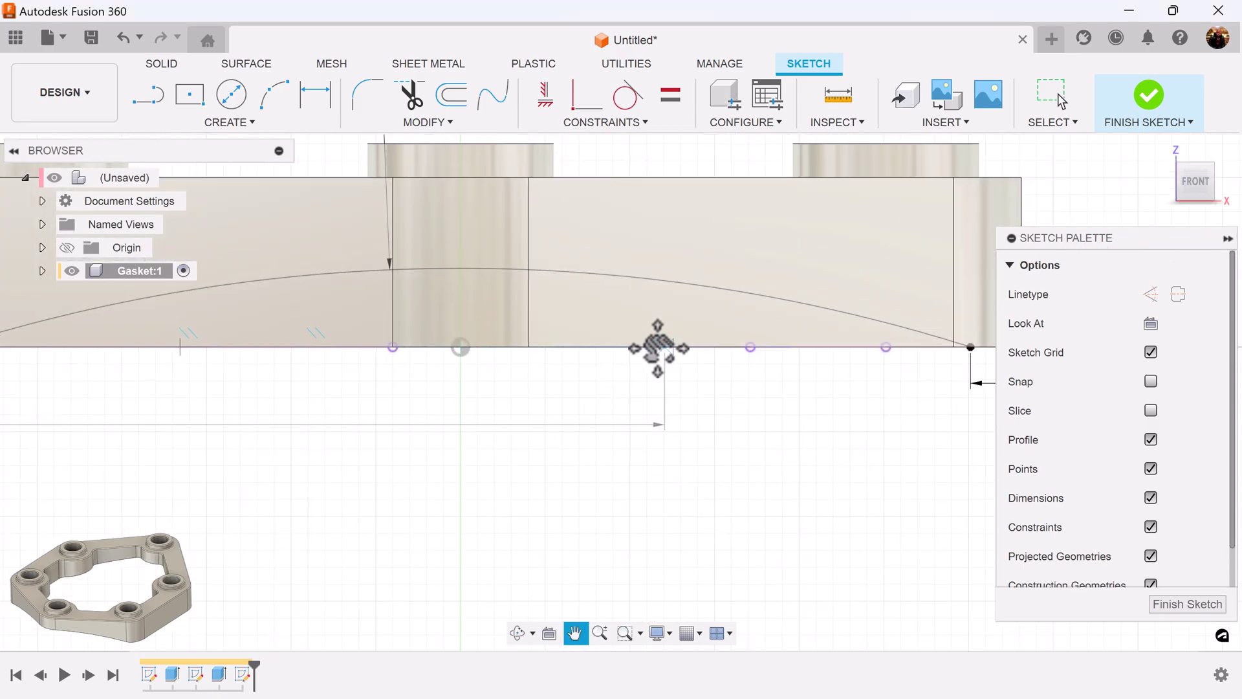
{"action": "left_click", "coordinate": [961, 350]}
{"action": "left_click", "coordinate": [1165, 610]}
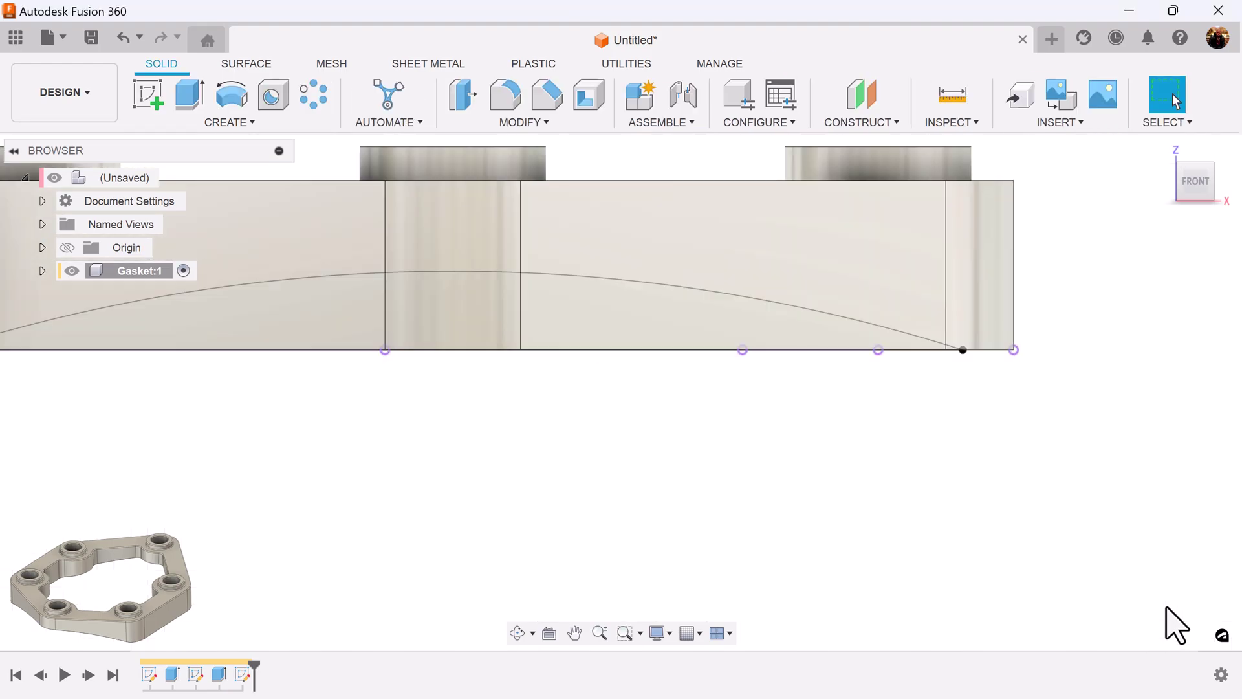
{"action": "middle_click_drag", "start_coordinate": [962, 535], "coordinate": [666, 452], "text": "shift"}
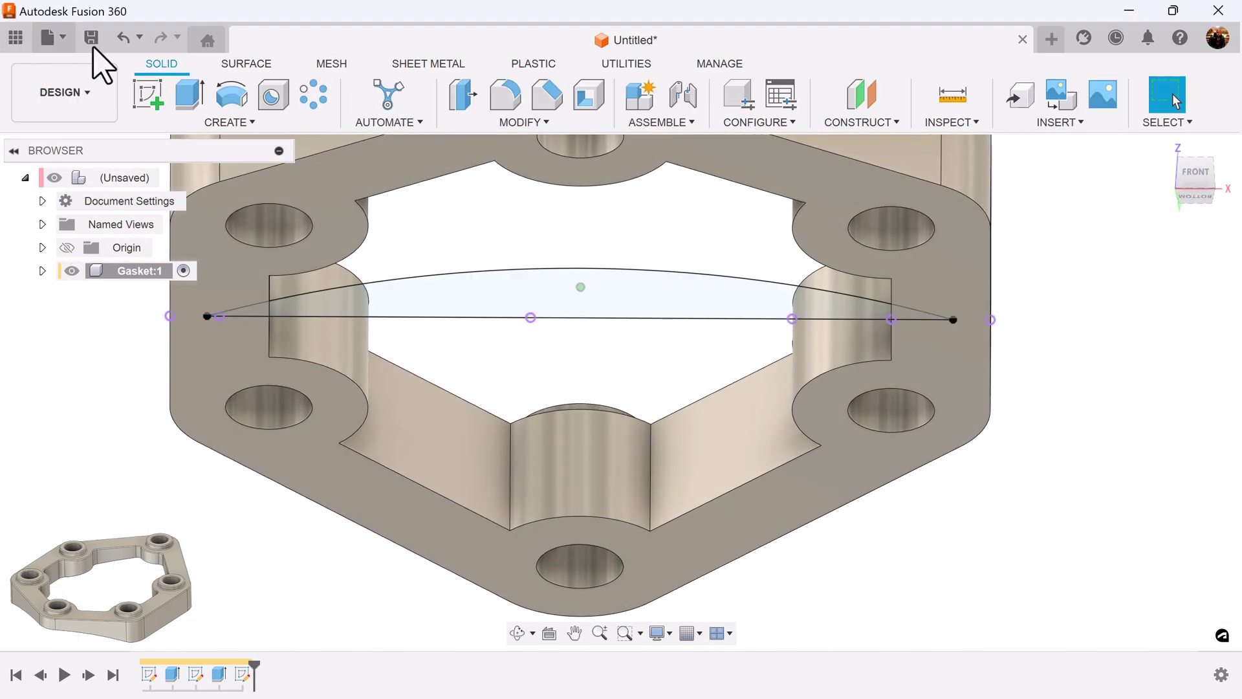
Extrude-cut the arched profile symmetrically with extent All through the gasket.
{"action": "left_click", "coordinate": [207, 106]}
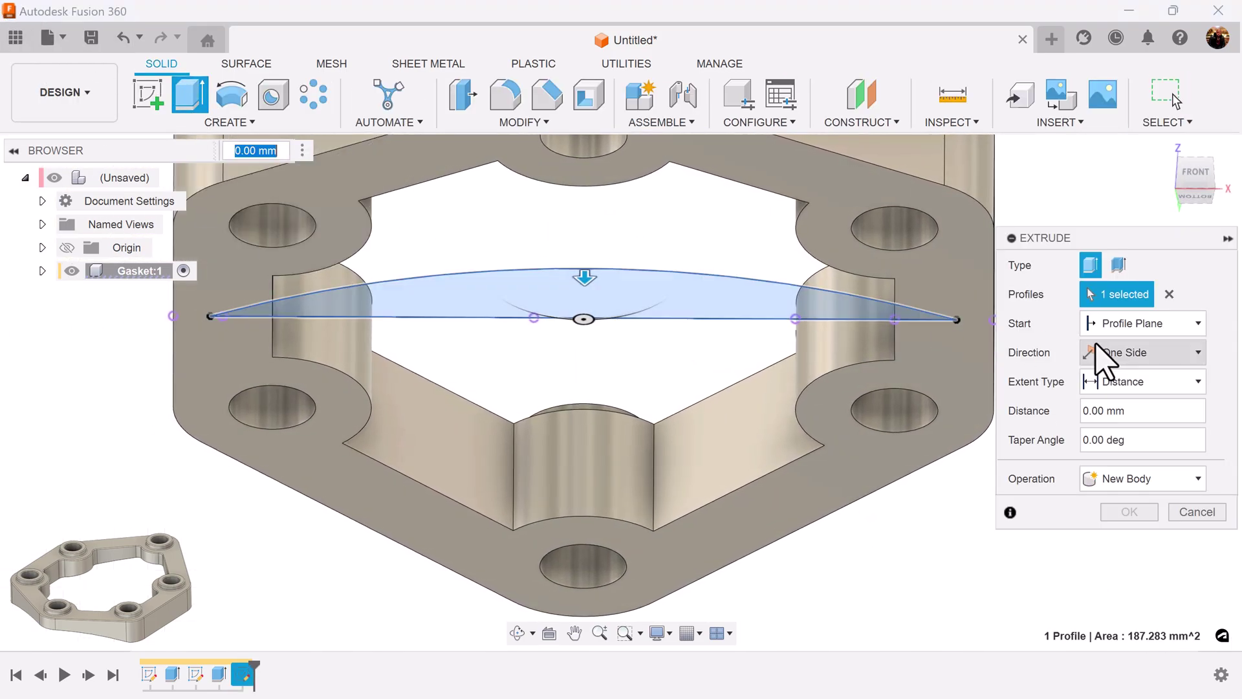
{"action": "left_click", "coordinate": [1164, 355]}
{"action": "left_click", "coordinate": [1142, 416]}
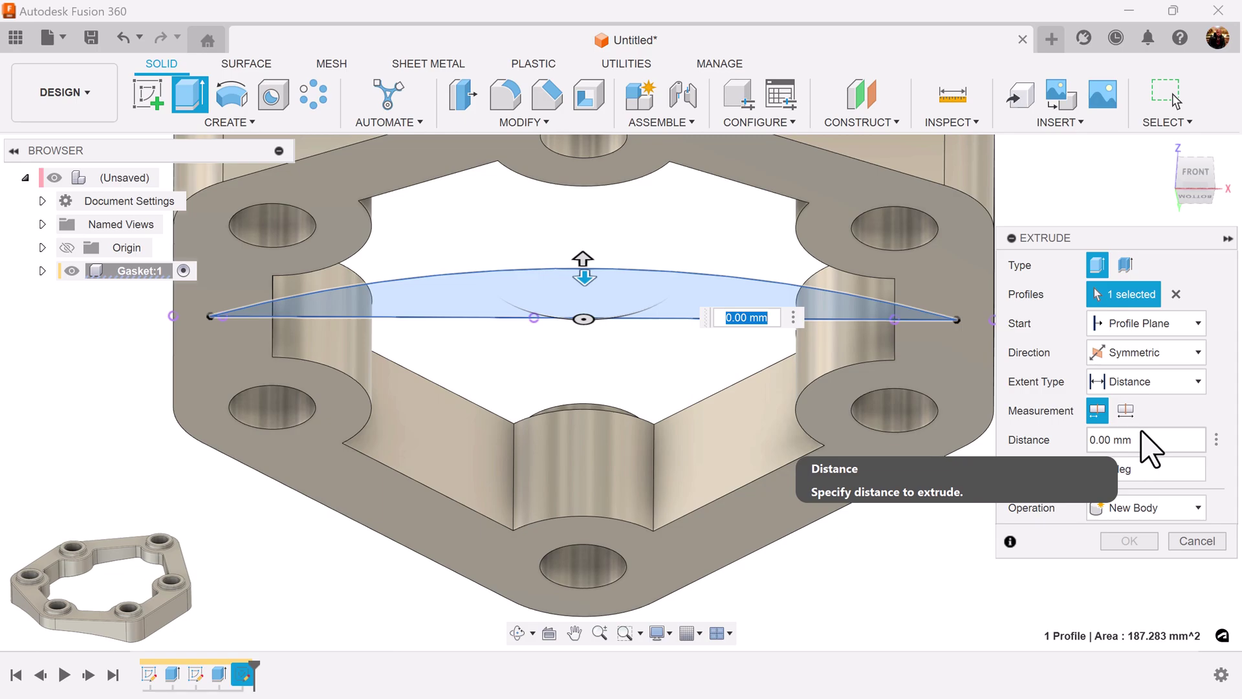
{"action": "left_click", "coordinate": [1105, 385]}
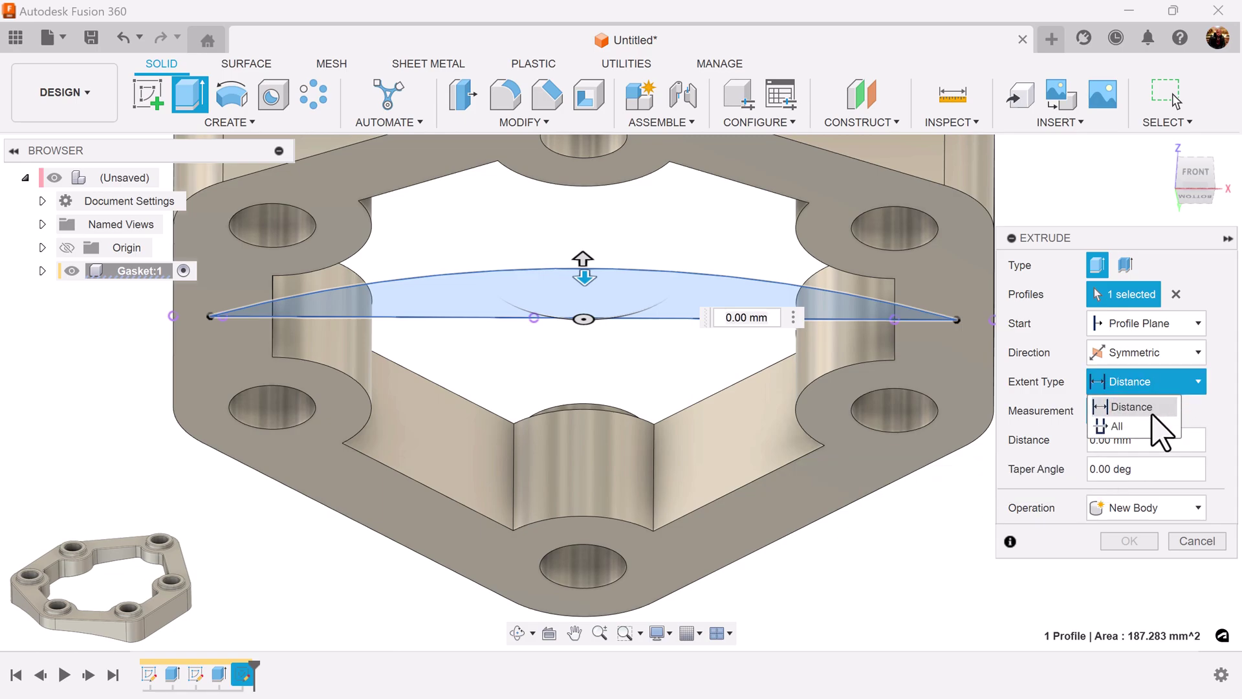
{"action": "left_click", "coordinate": [1157, 431]}
{"action": "key", "text": "F6"}
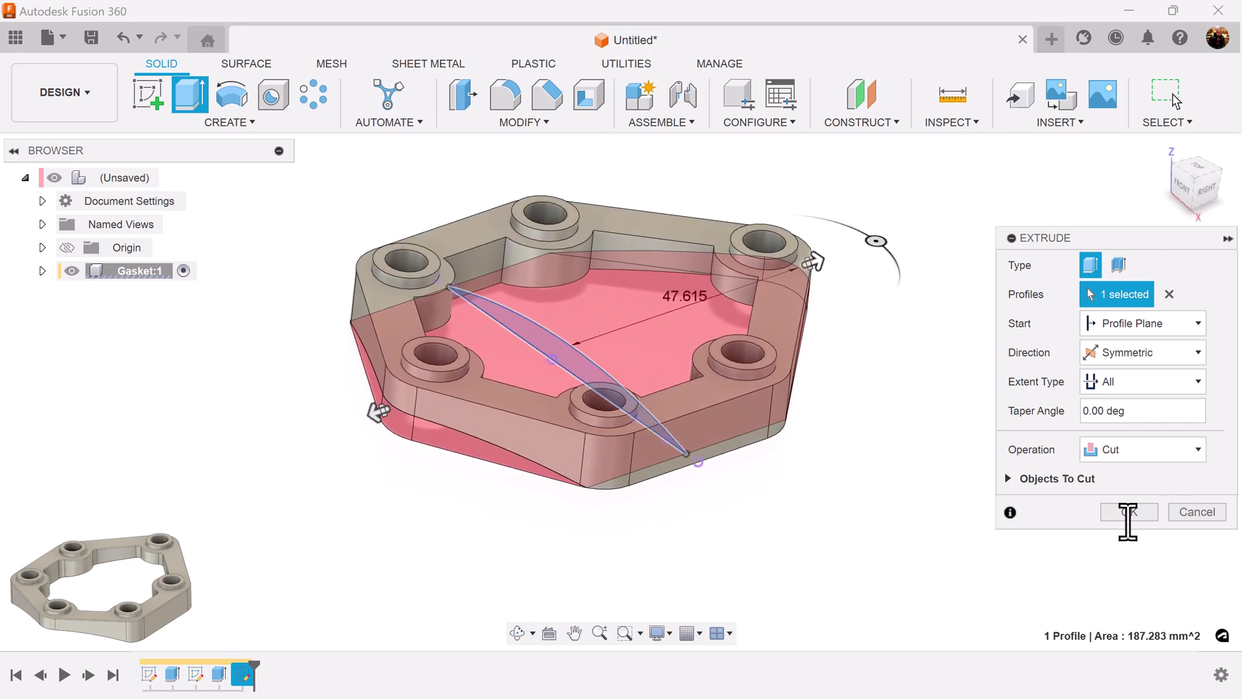
{"action": "left_click", "coordinate": [1129, 511]}
{"action": "middle_click_drag", "start_coordinate": [1100, 518], "coordinate": [918, 446], "text": "shift"}
{"action": "scroll", "coordinate": [938, 346], "scroll_direction": "up", "scroll_amount": 5}
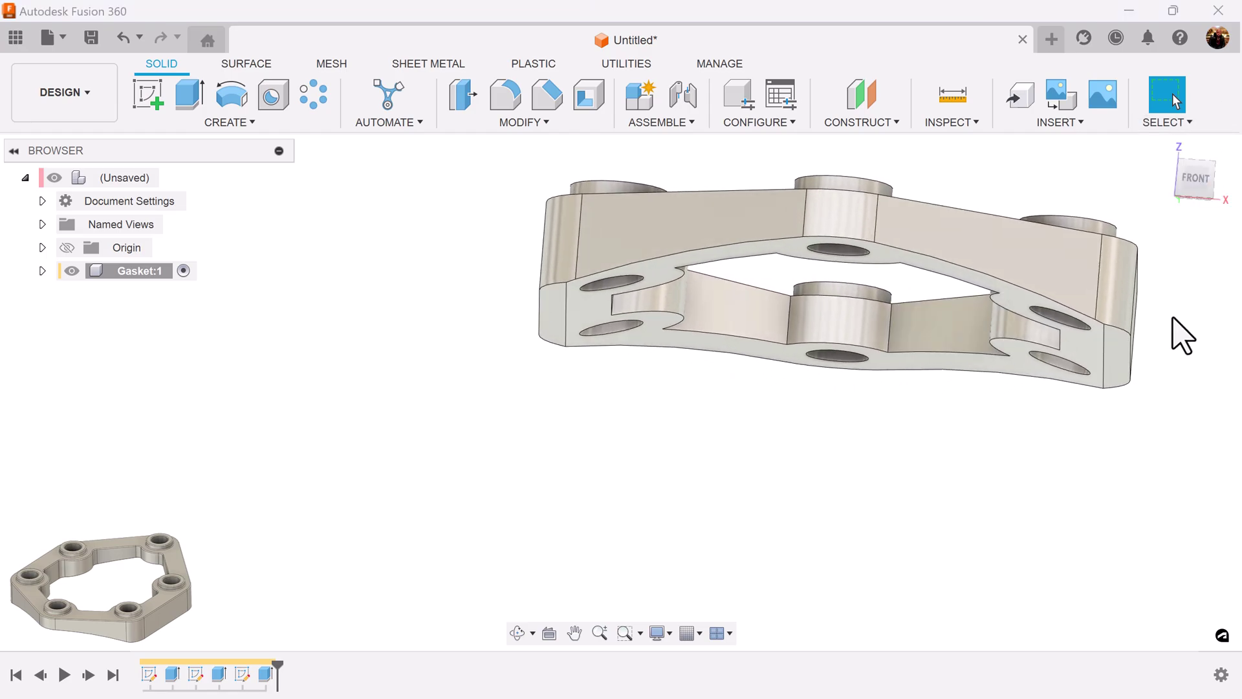
{"action": "middle_click_drag", "start_coordinate": [1177, 332], "coordinate": [746, 200], "text": "shift"}
Start a Rule Fillet and select the six inner wall faces of the cutout.
{"action": "left_click", "coordinate": [506, 97]}
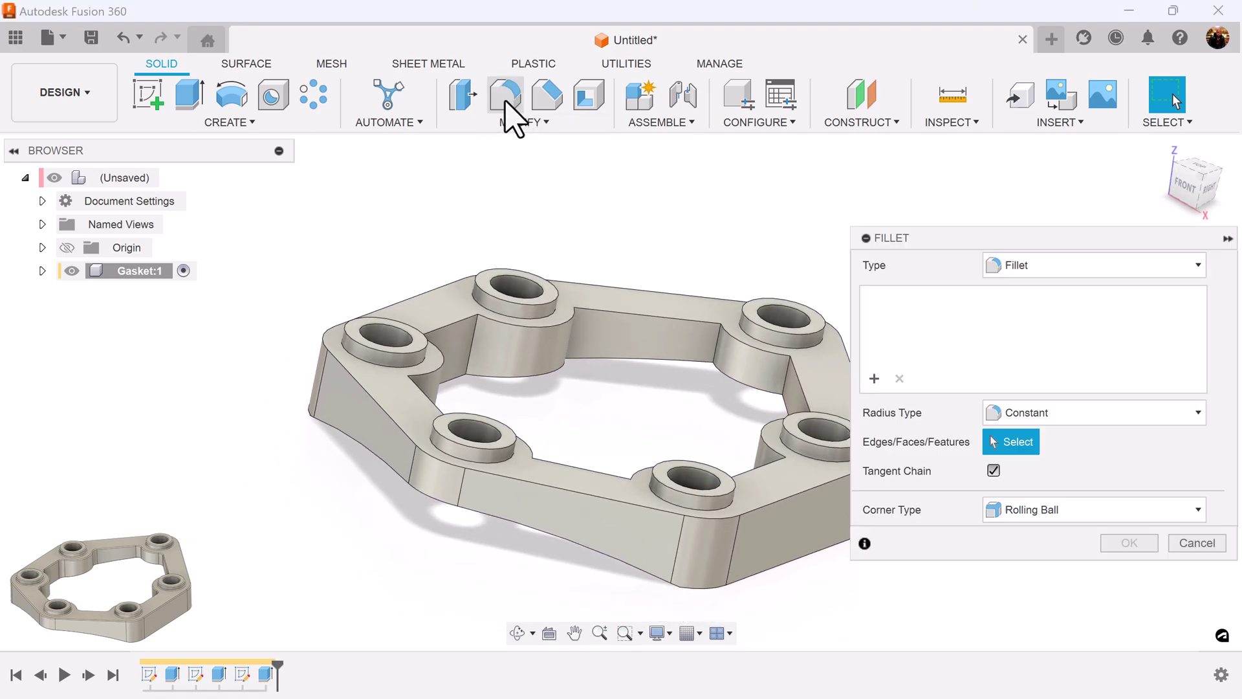
{"action": "left_click", "coordinate": [1163, 272]}
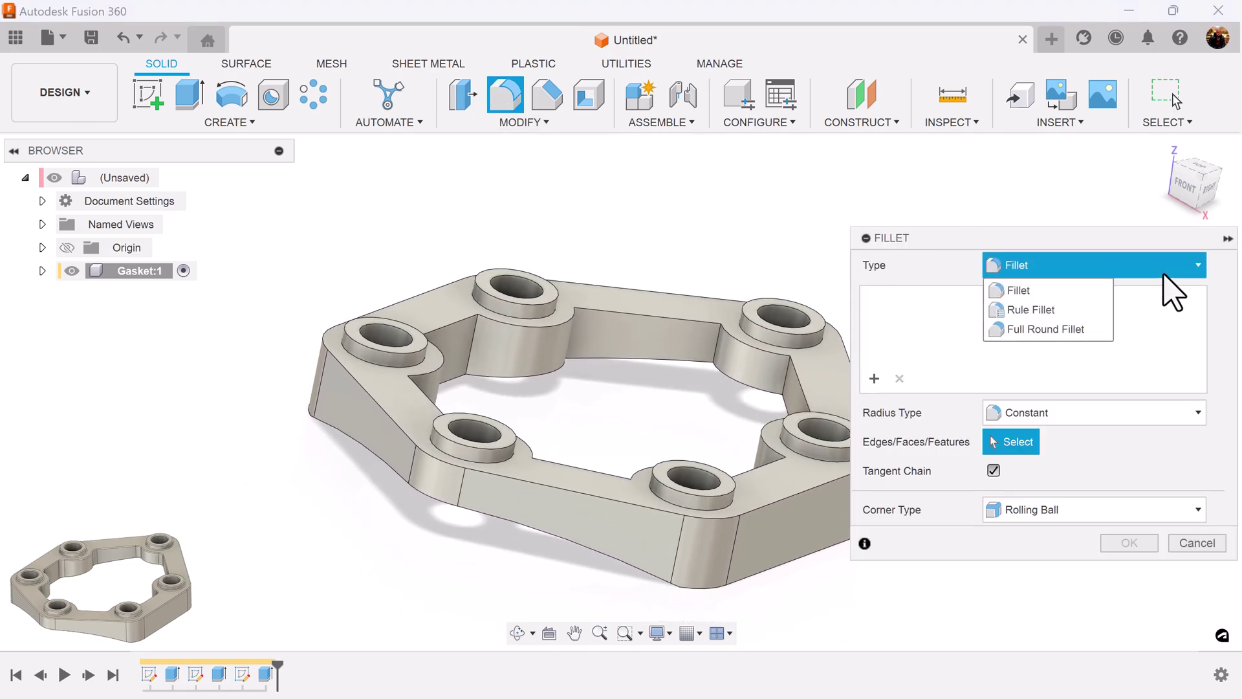
{"action": "left_click", "coordinate": [1073, 312]}
{"action": "middle_click_drag", "start_coordinate": [1072, 324], "coordinate": [834, 353], "text": "shift"}
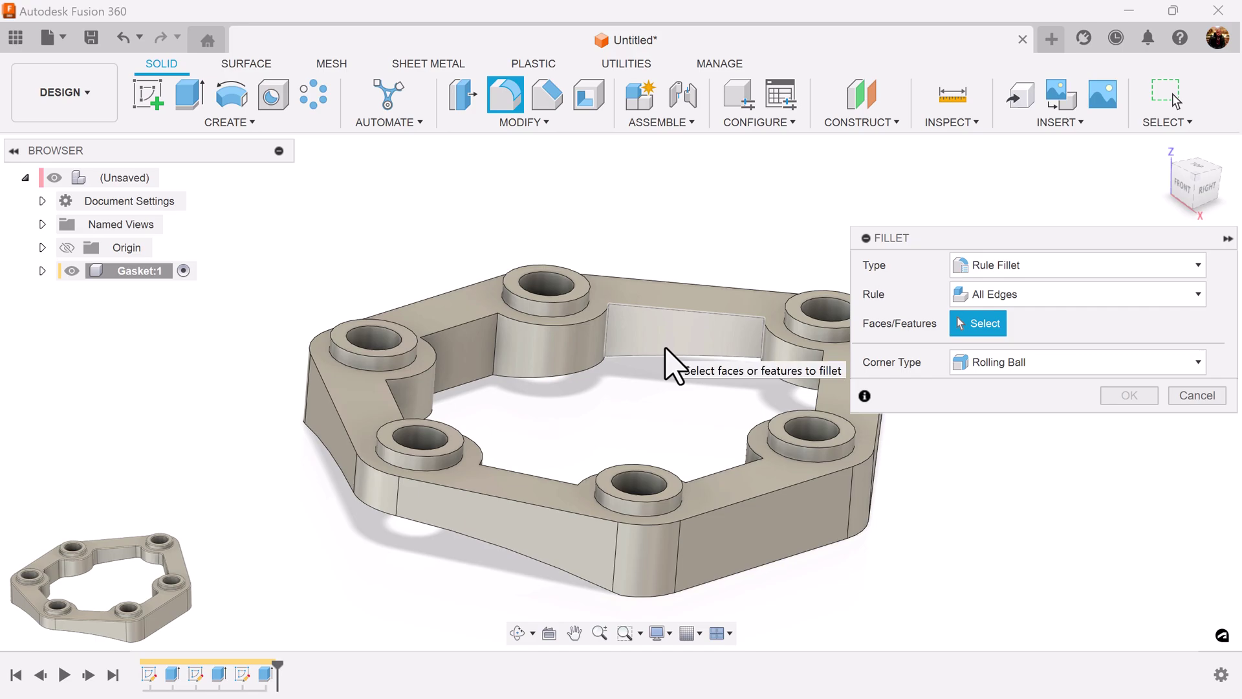
{"action": "left_click", "coordinate": [632, 361]}
{"action": "left_click", "coordinate": [479, 355]}
{"action": "middle_click_drag", "start_coordinate": [479, 355], "coordinate": [410, 430], "text": "shift"}
{"action": "left_click", "coordinate": [493, 355]}
{"action": "left_click", "coordinate": [476, 355]}
{"action": "left_click", "coordinate": [444, 388]}
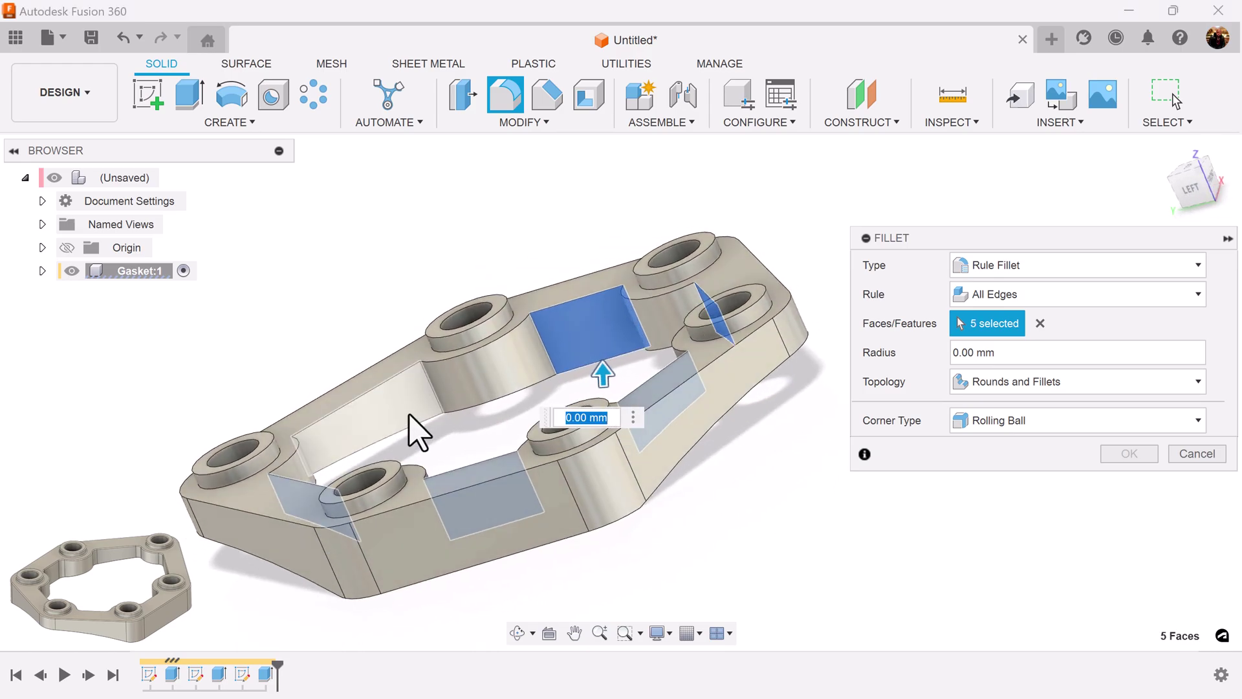
{"action": "left_click", "coordinate": [396, 421]}
Set topology to Fillets Only and apply the 2 mm fillet.
{"action": "left_click", "coordinate": [1140, 380]}
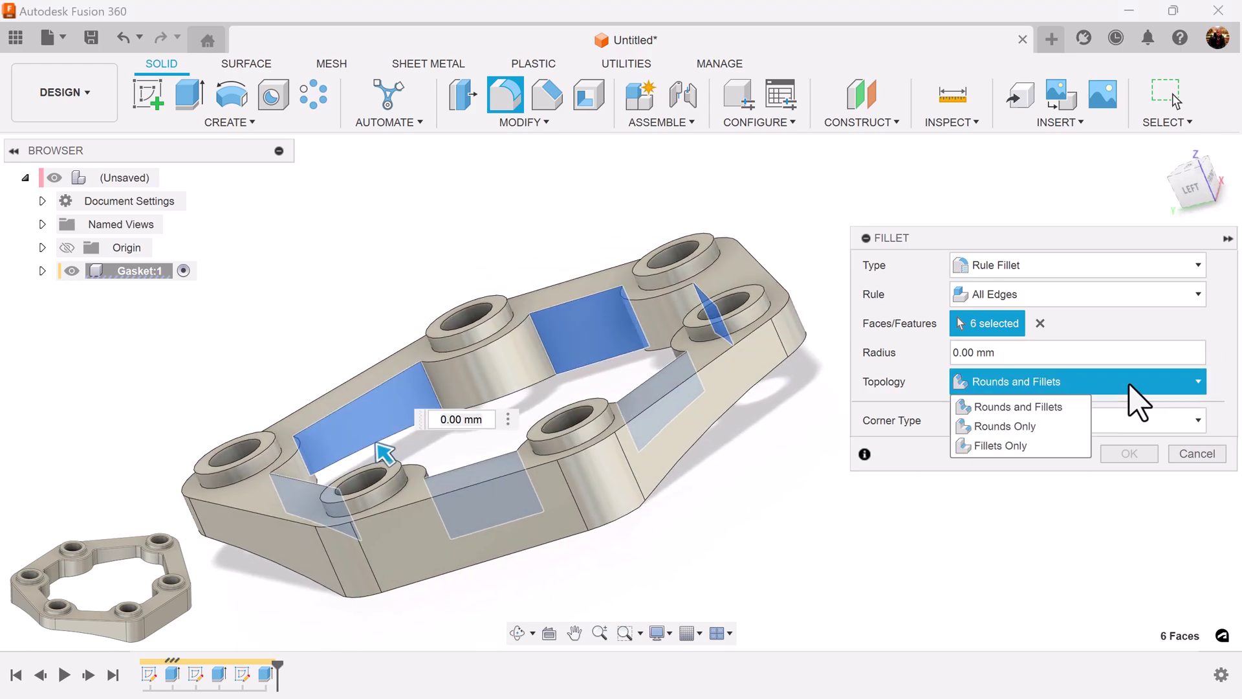
{"action": "left_click", "coordinate": [1042, 445]}
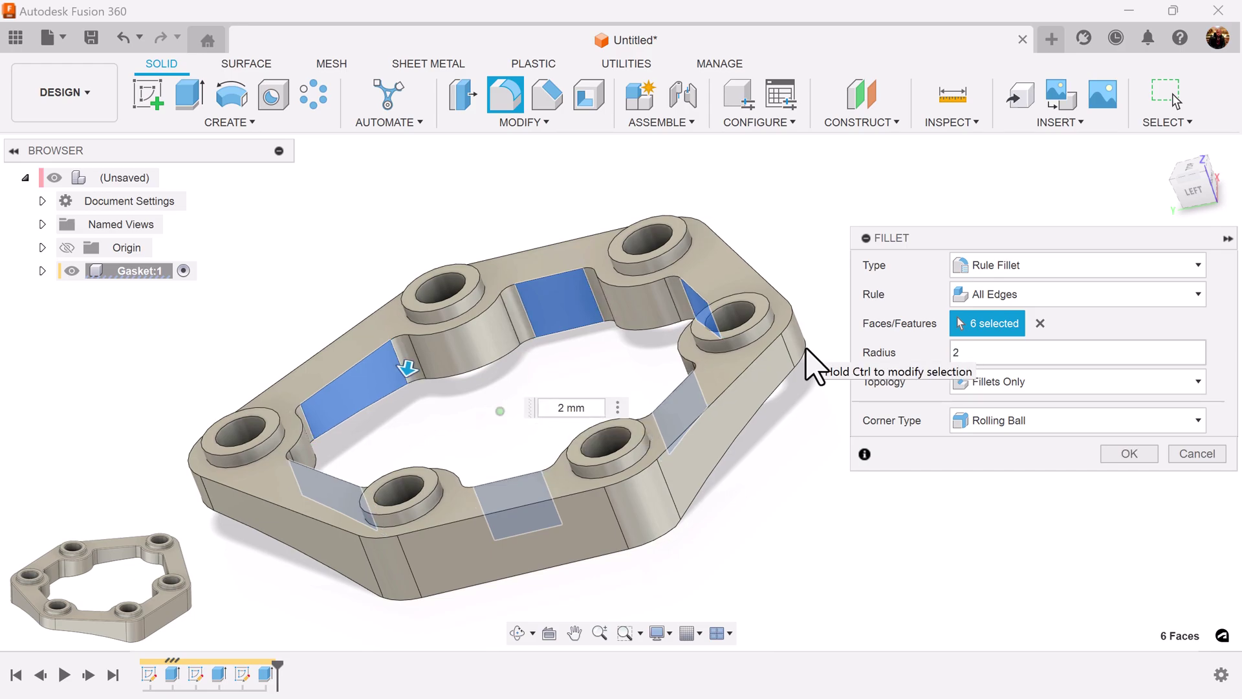
{"action": "middle_click_drag", "start_coordinate": [814, 365], "coordinate": [1145, 471], "text": "shift"}
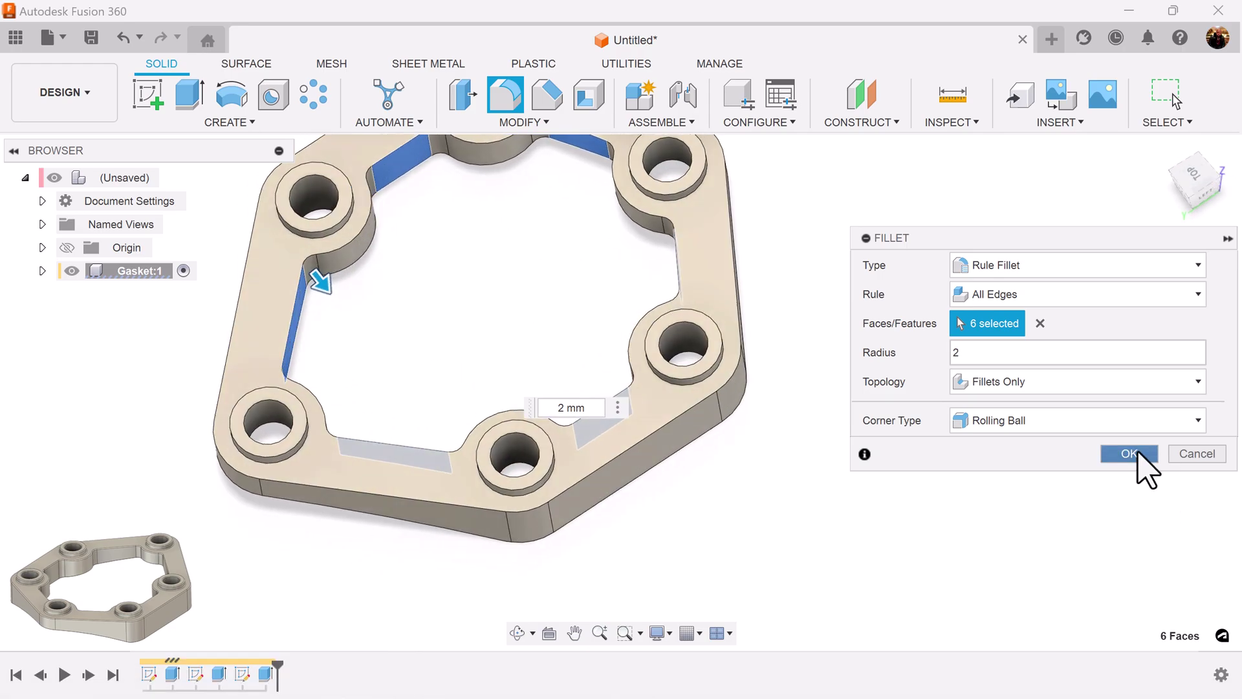
{"action": "left_click", "coordinate": [1129, 454]}
{"action": "middle_click_drag", "start_coordinate": [841, 456], "coordinate": [515, 130], "text": "shift"}
Apply a standard 0.3 mm fillet to every edge of the window-selected gasket body.
{"action": "left_click", "coordinate": [510, 97]}
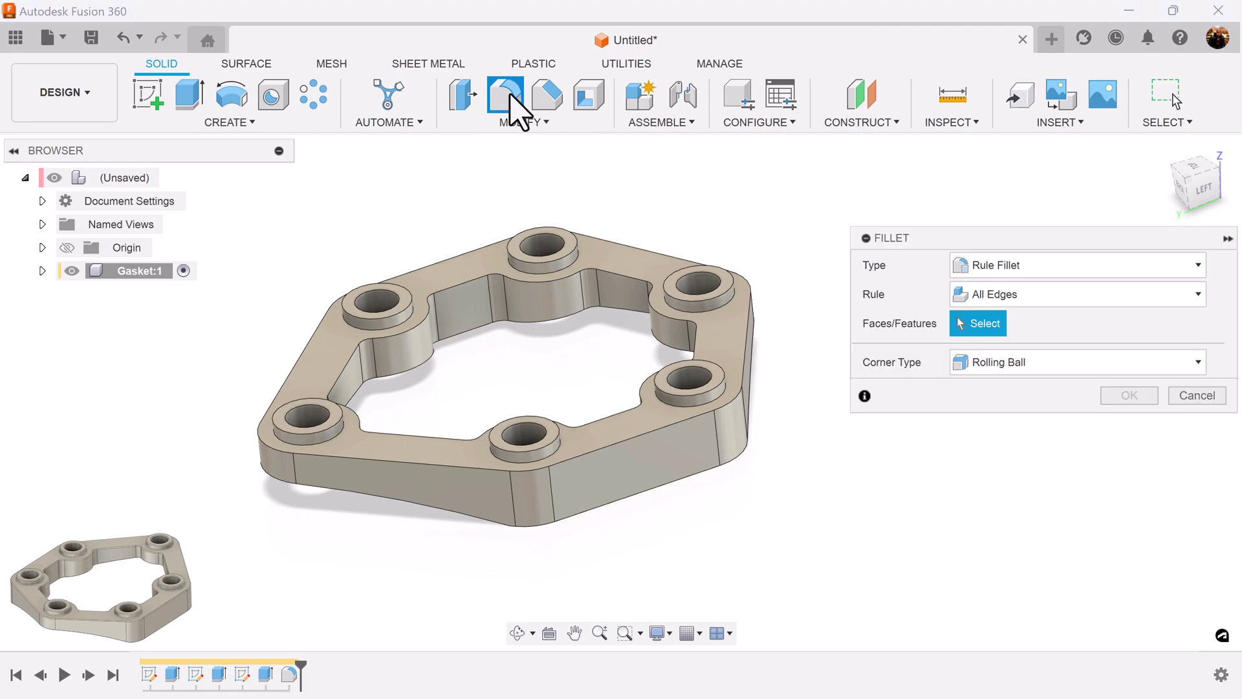
{"action": "left_click", "coordinate": [990, 272]}
{"action": "left_click", "coordinate": [993, 286]}
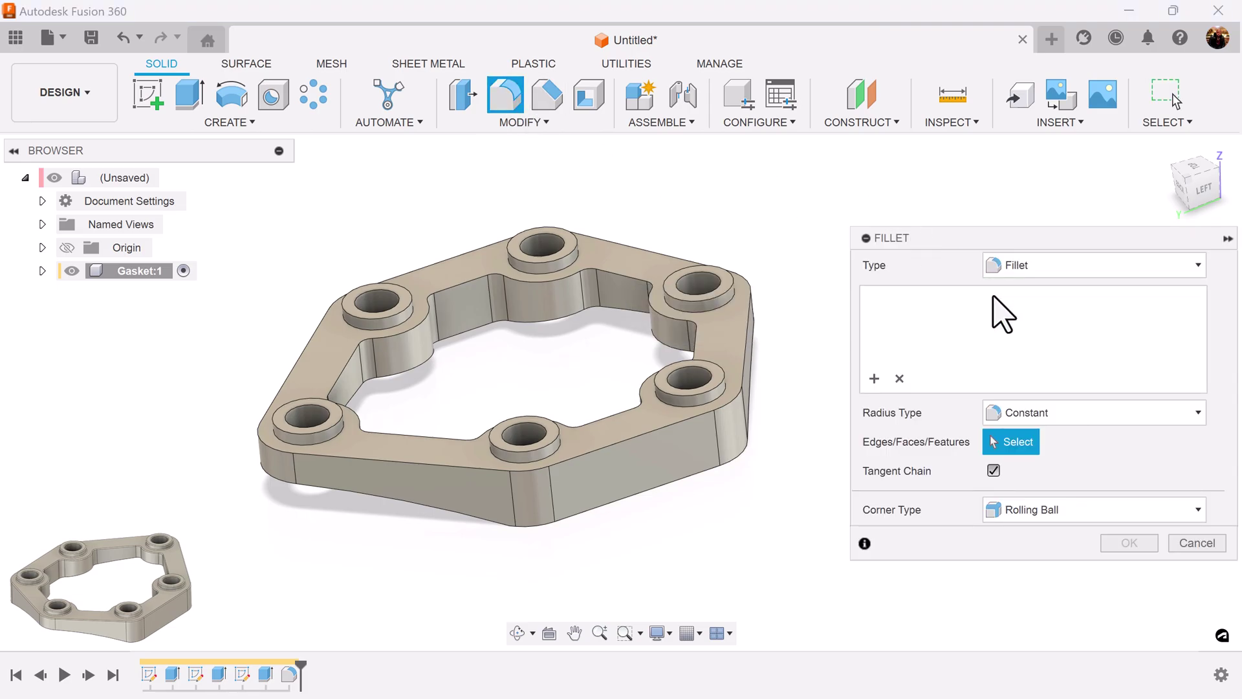
{"action": "left_click_drag", "start_coordinate": [268, 222], "coordinate": [800, 575]}
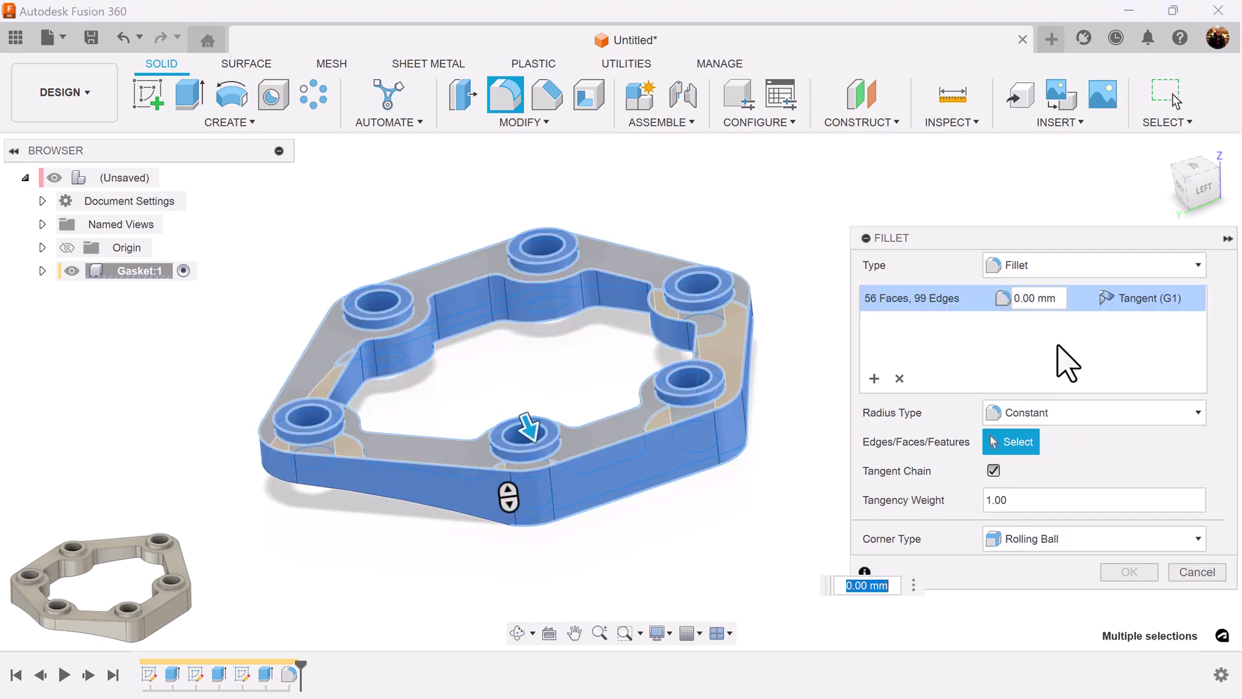
{"action": "left_click", "coordinate": [1061, 300]}
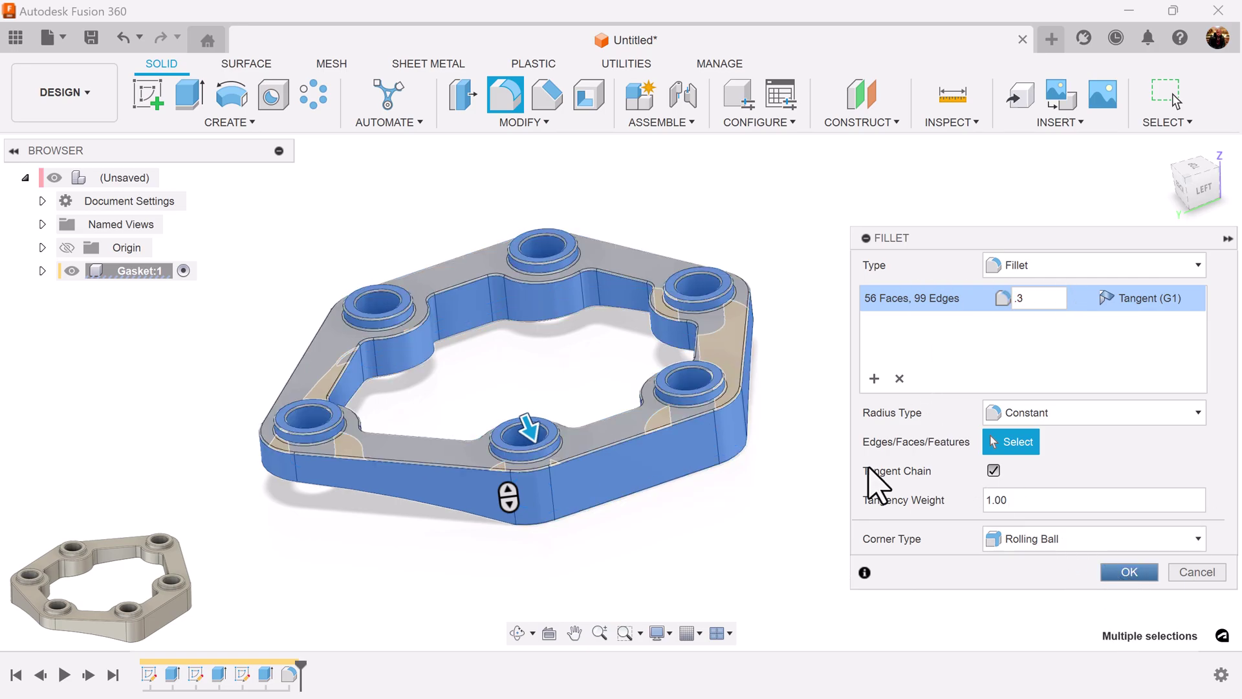
{"action": "left_click", "coordinate": [1129, 572]}
{"action": "middle_click_drag", "start_coordinate": [812, 463], "coordinate": [1177, 152], "text": "shift"}
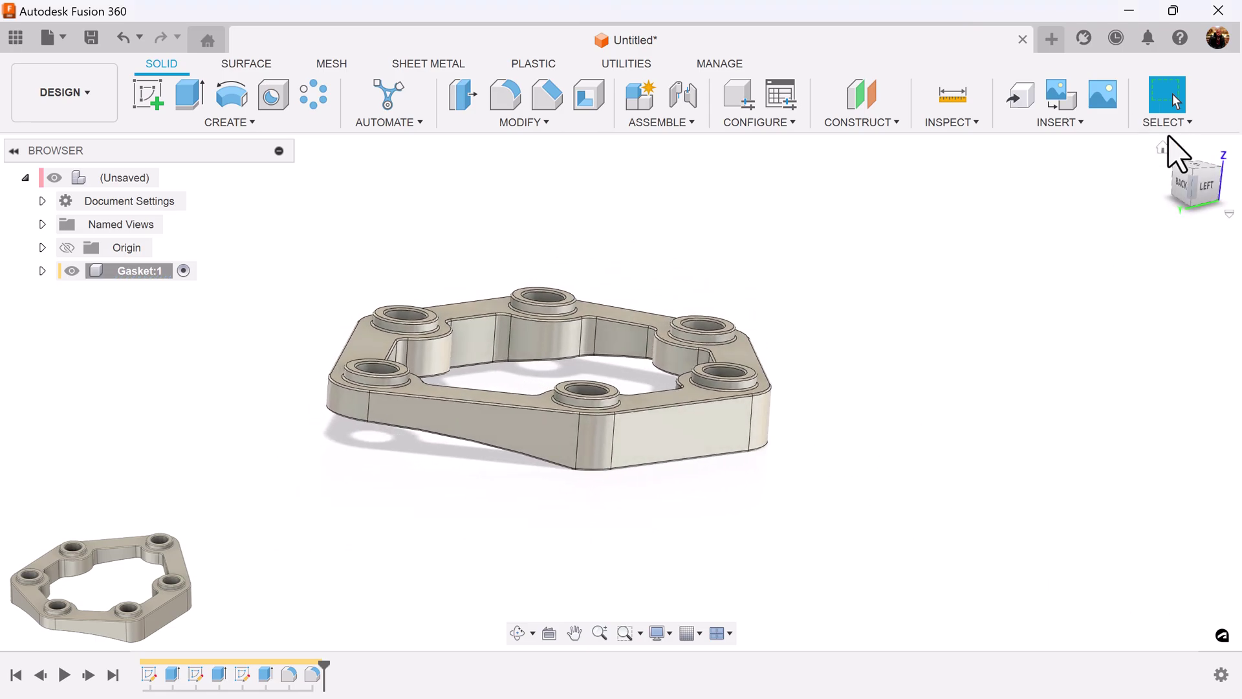
Reset the view to the ViewCube home orientation to show the finished gasket.
{"action": "left_click", "coordinate": [1161, 148]}
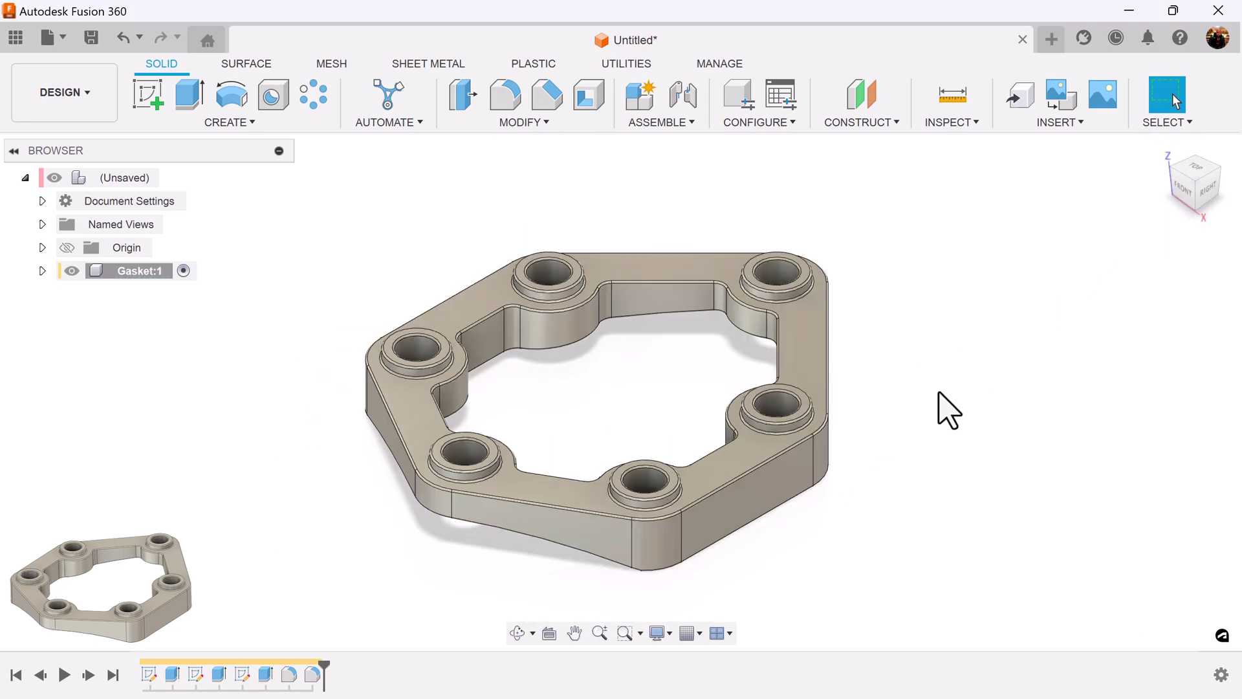